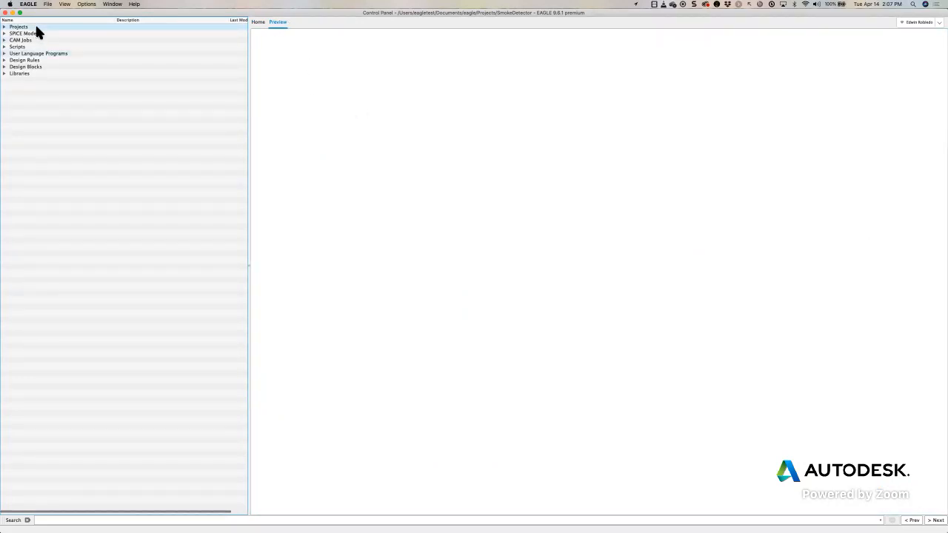
Show the Home page, sort the Control Panel tree by name, and expand Libraries down to the Managed Libraries folder.
left_click(259, 23)
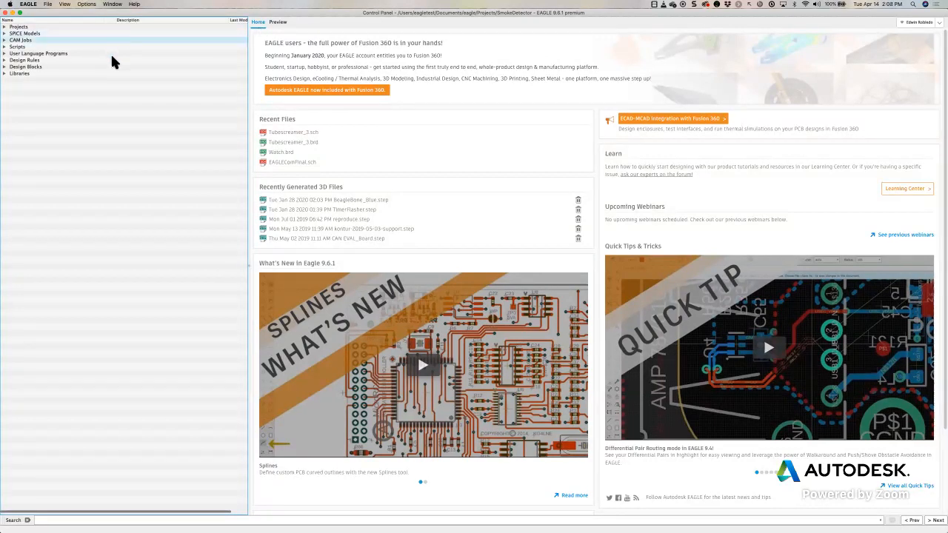
left_click(66, 20)
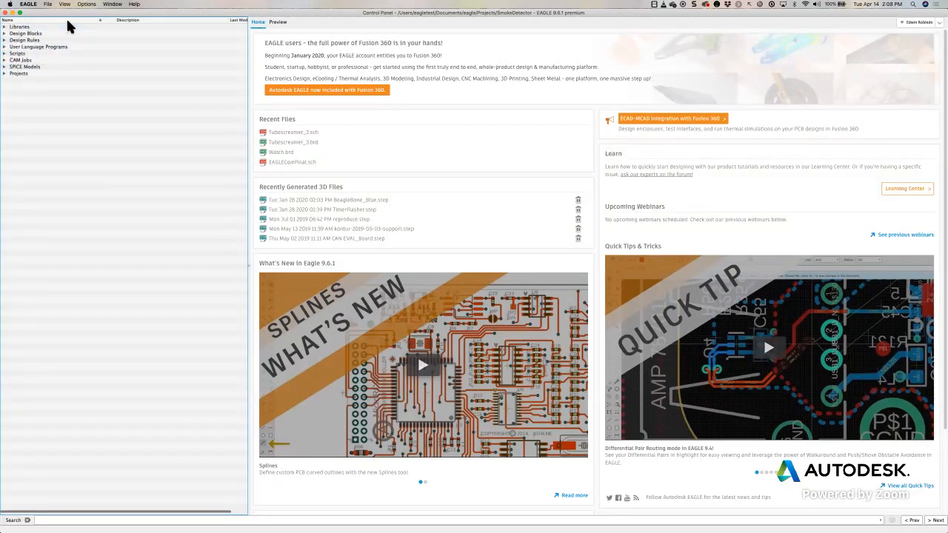
left_click(4, 27)
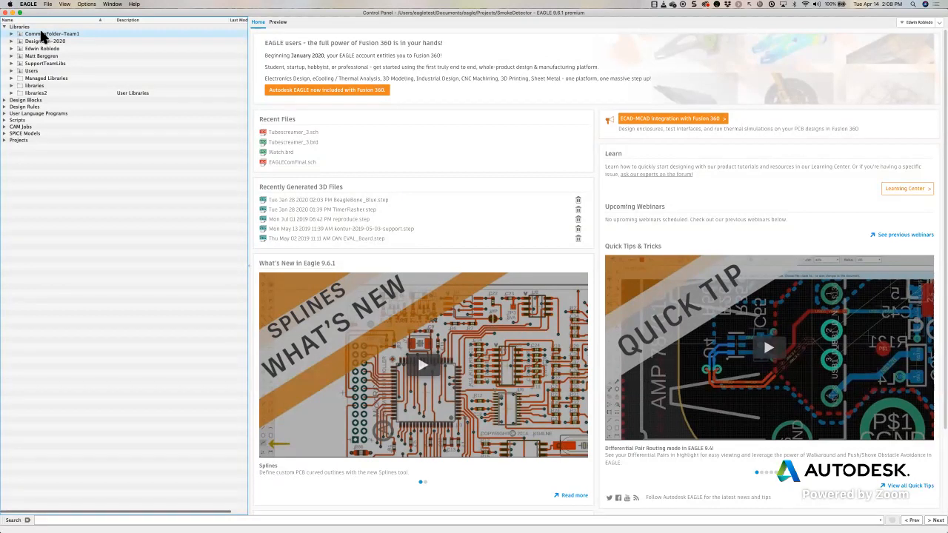
left_click(11, 78)
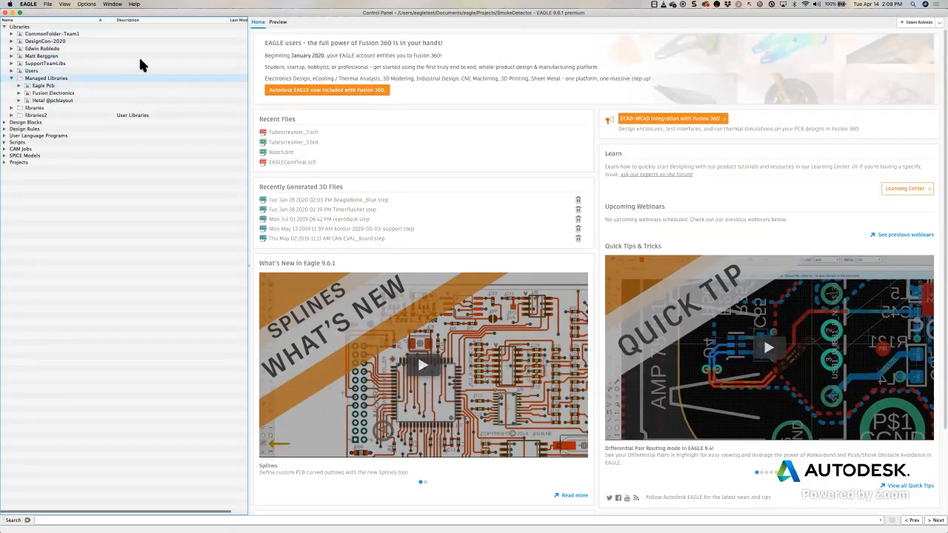
left_click_drag(138, 59, 57, 83)
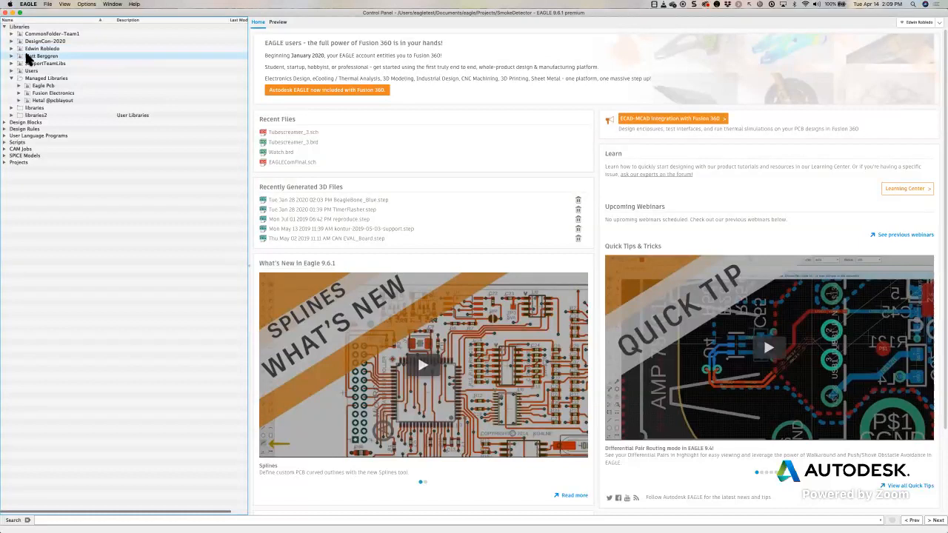
Look at the contents of the SupportTeamLibs and DesignCon-2020 library folders, closing each one again.
left_click(11, 63)
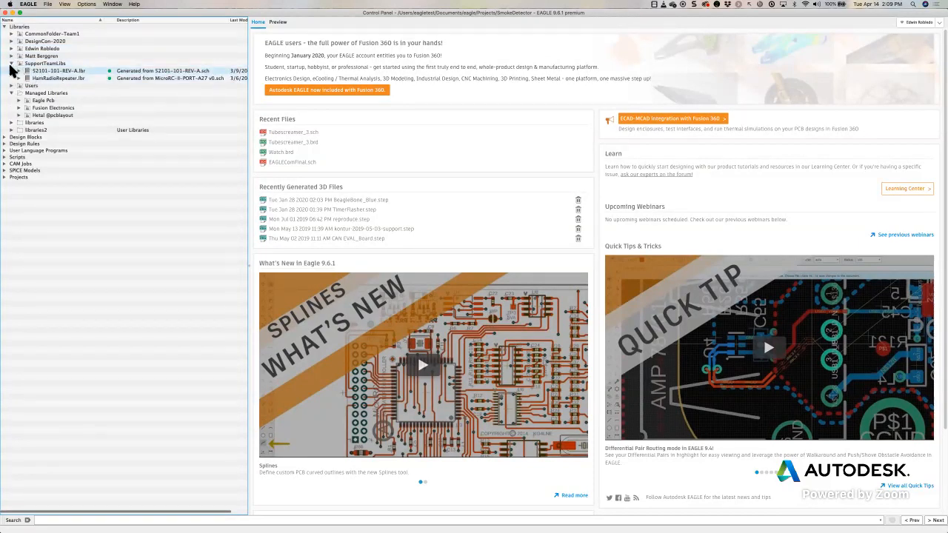
left_click(11, 64)
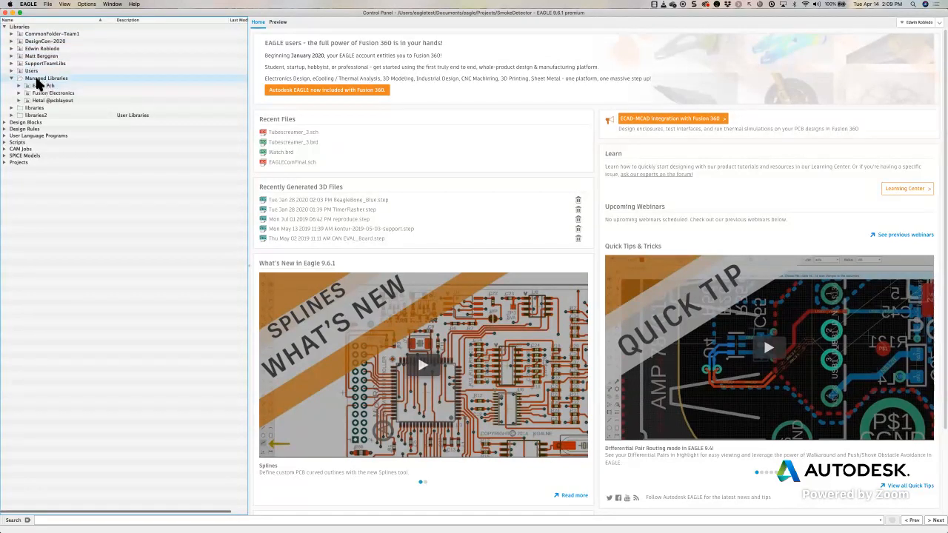
left_click(11, 42)
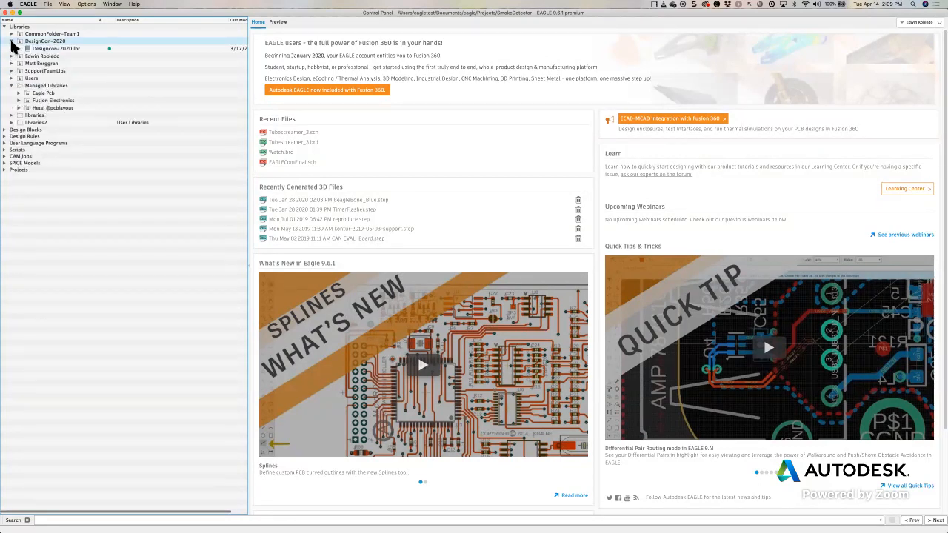
left_click(11, 41)
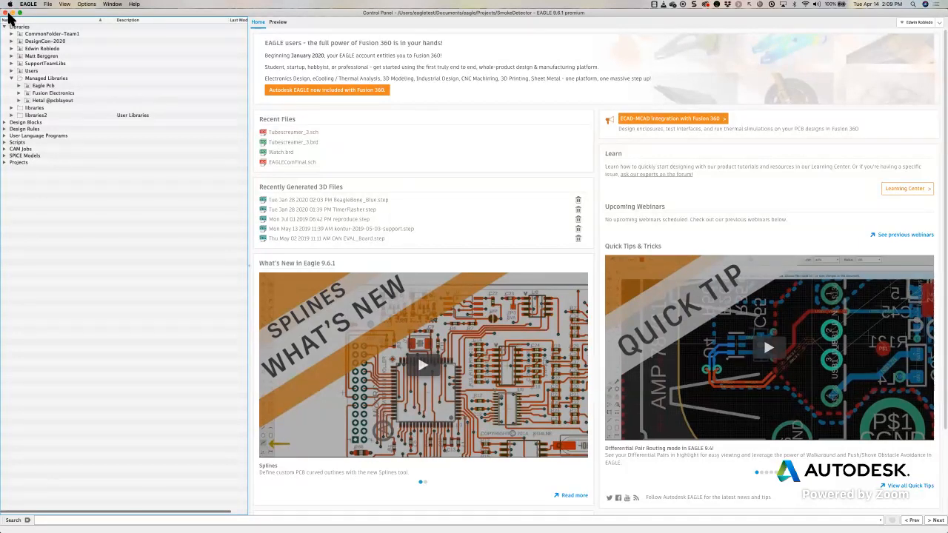
Switch to Library.io in Chrome and change the active folder to CommonFolder-Team1.
key("super+Tab")
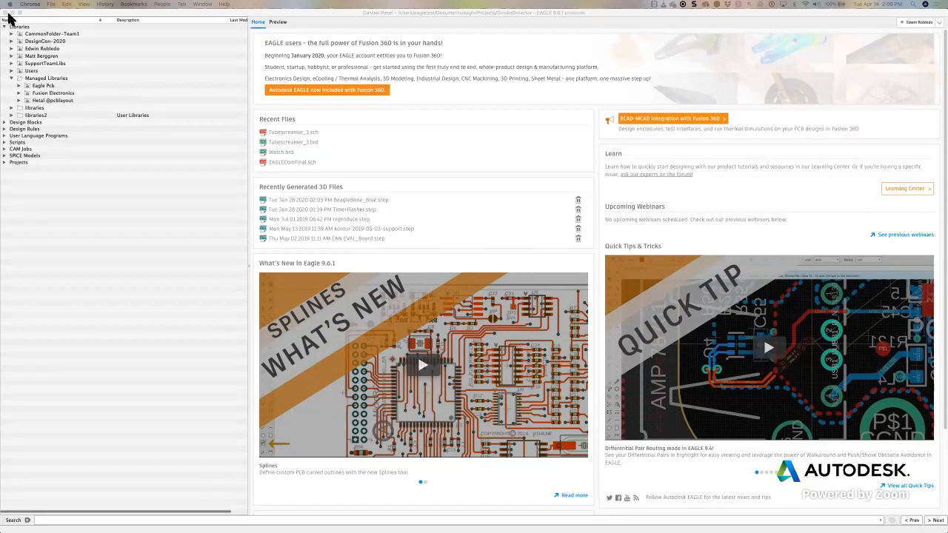
left_click_drag(182, 42, 428, 34)
double_click(430, 34)
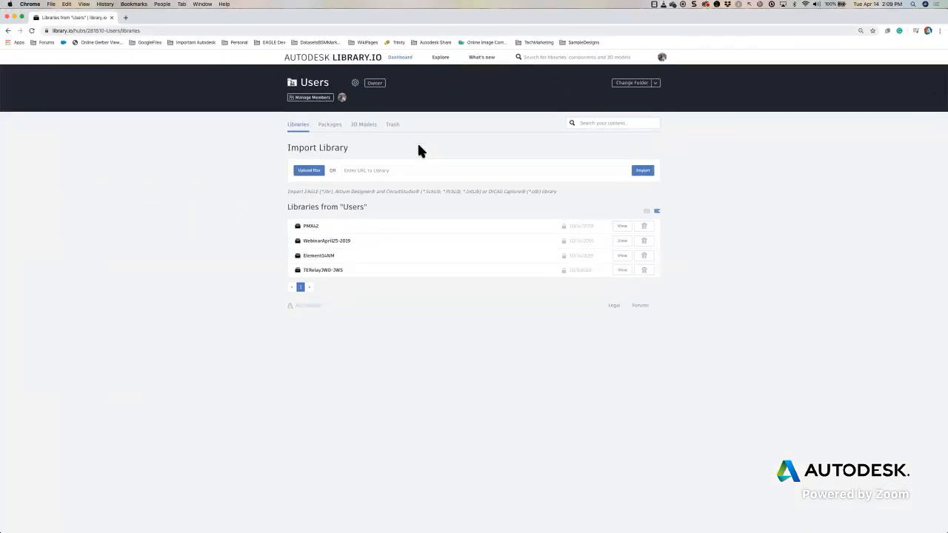
left_click(339, 65)
left_click(657, 84)
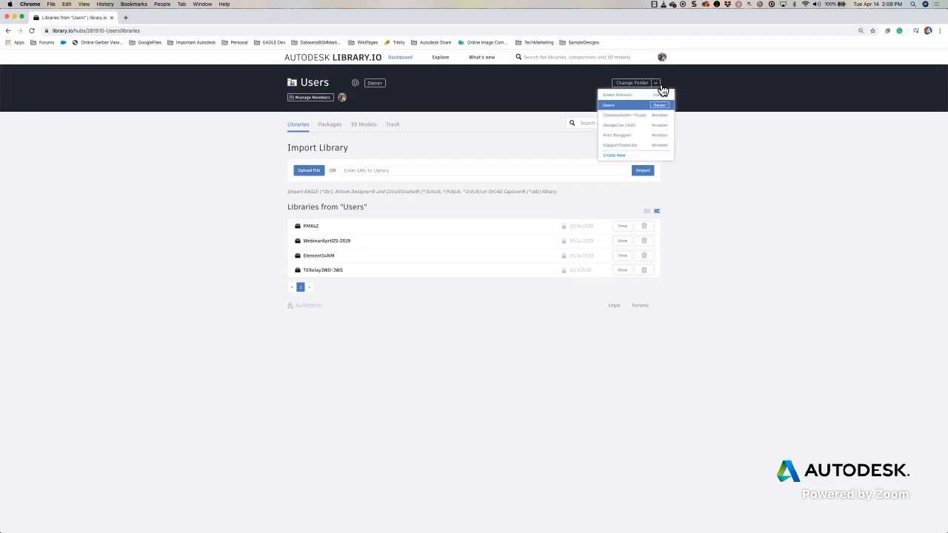
left_click(625, 116)
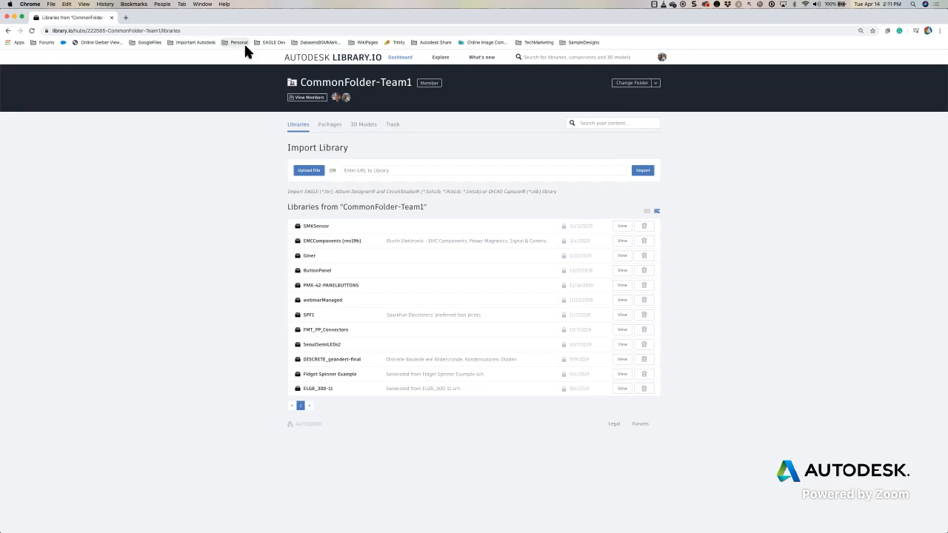
Return to the EAGLE Control Panel and collapse the Libraries branch.
left_click(13, 18)
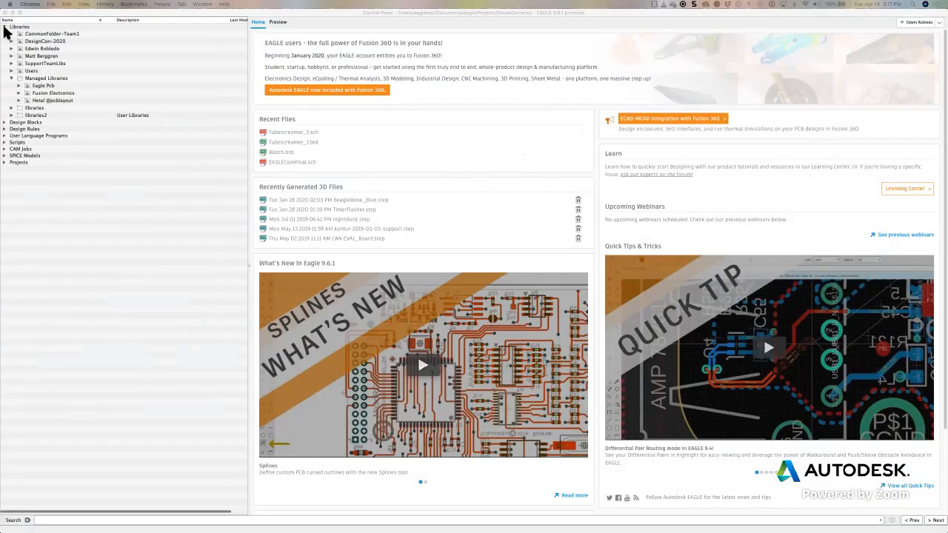
left_click(5, 28)
left_click(3, 27)
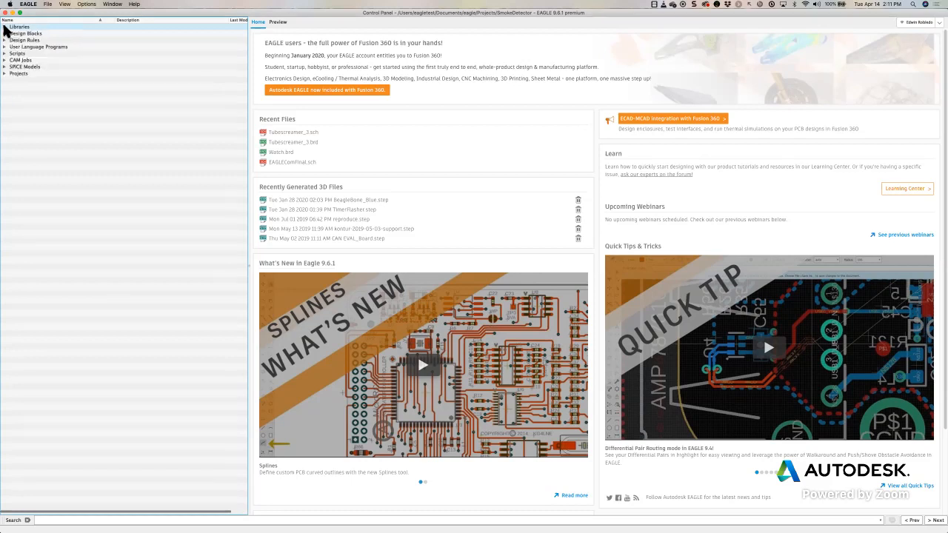
Preview the 2N3904 NPN Transistor and 12V-Voltage-Regulator_LM317M example design blocks, and collapse the Design Blocks branch.
left_click(54, 34)
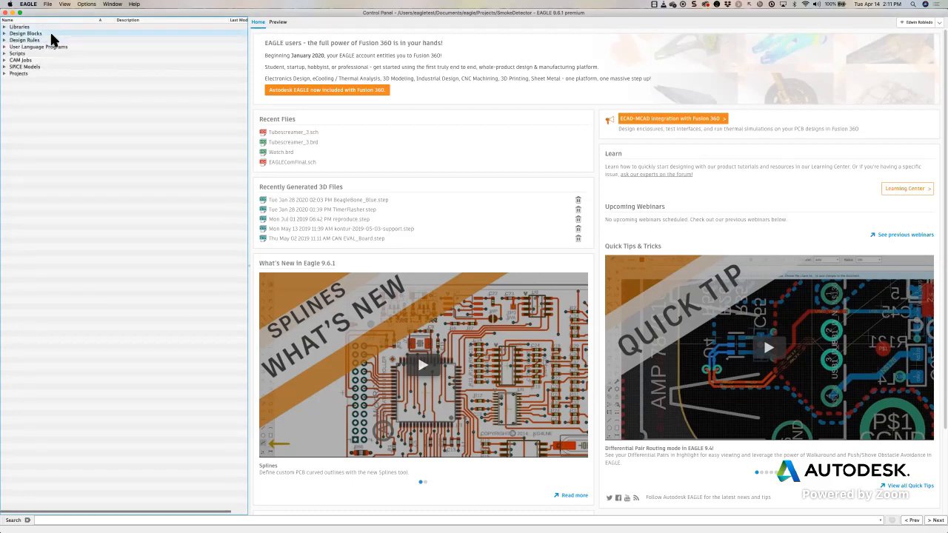
left_click(5, 35)
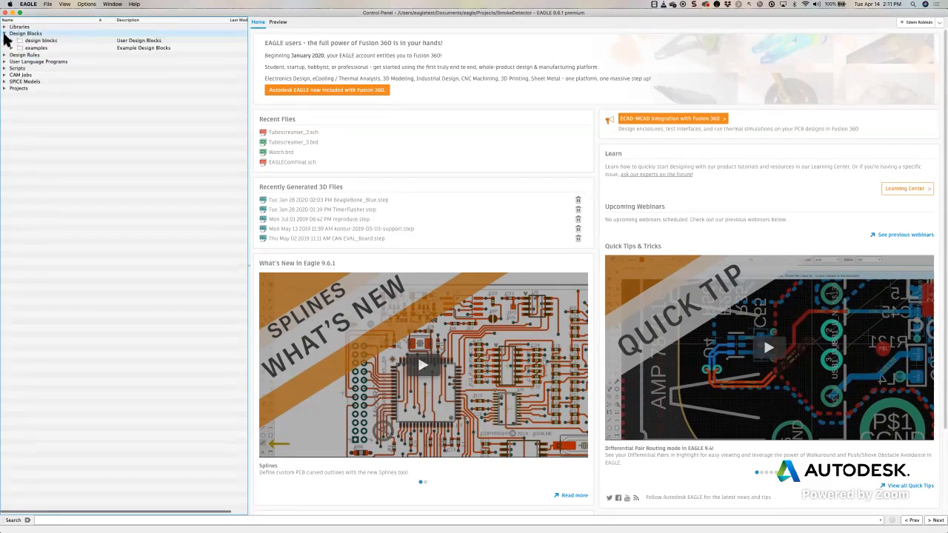
left_click(11, 48)
left_click(37, 92)
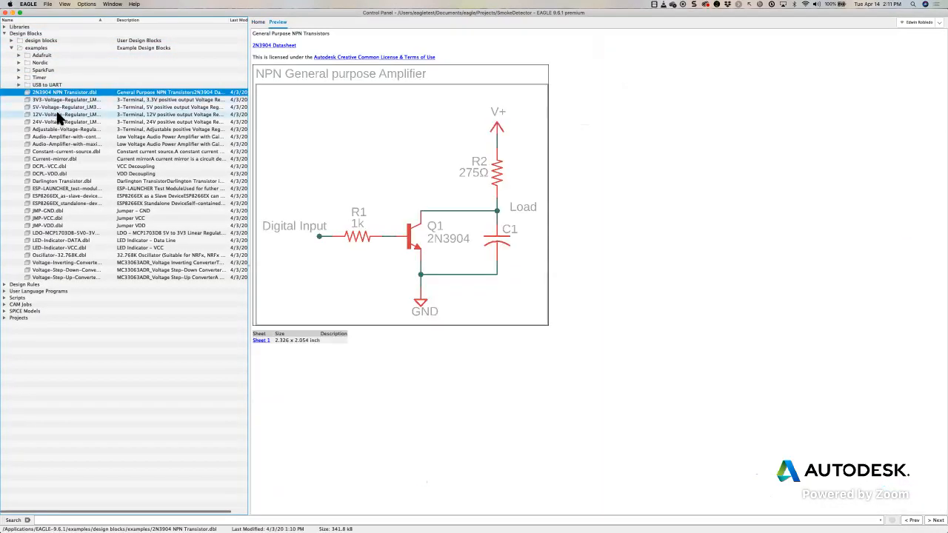
left_click(57, 114)
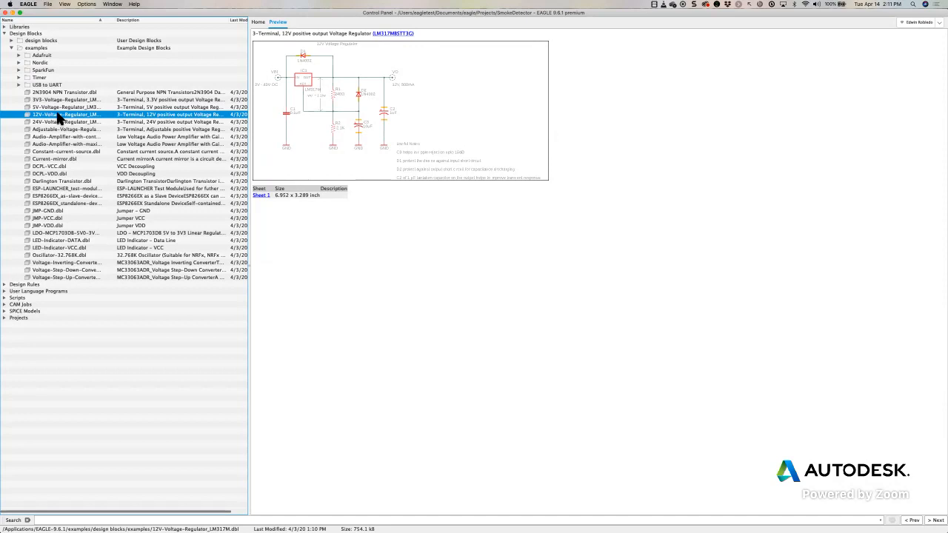
left_click(11, 48)
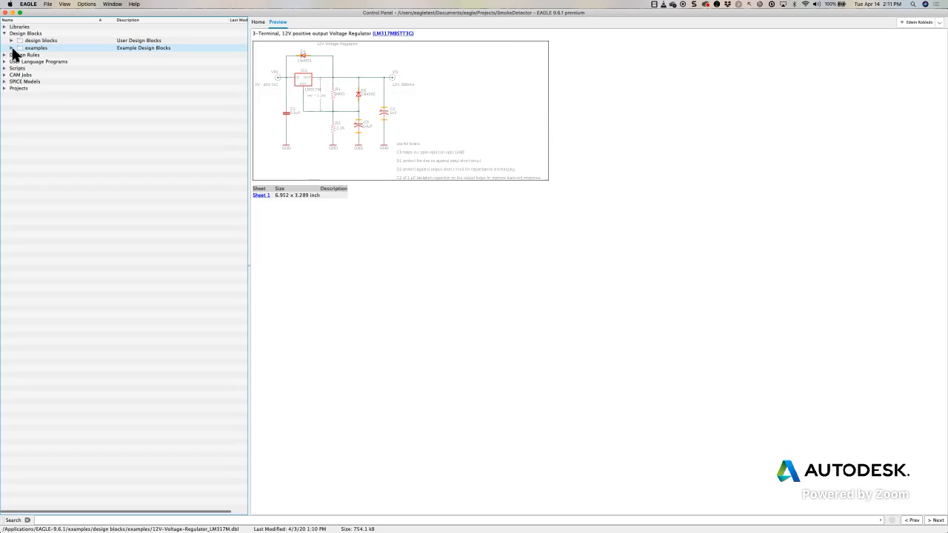
left_click(8, 34)
left_click(5, 34)
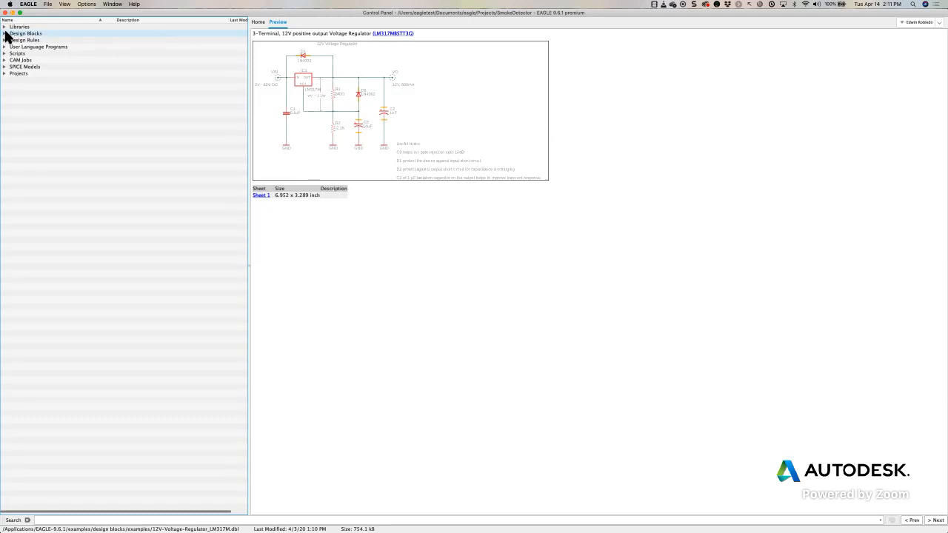
Browse the ulps and examples folders under User Language Programs, and collapse the branch.
left_click(8, 46)
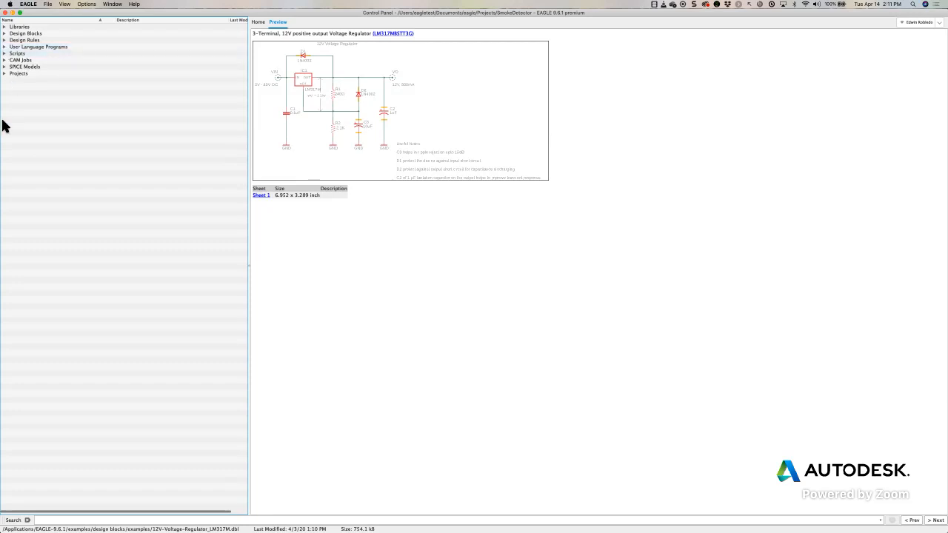
left_click(5, 47)
left_click(11, 54)
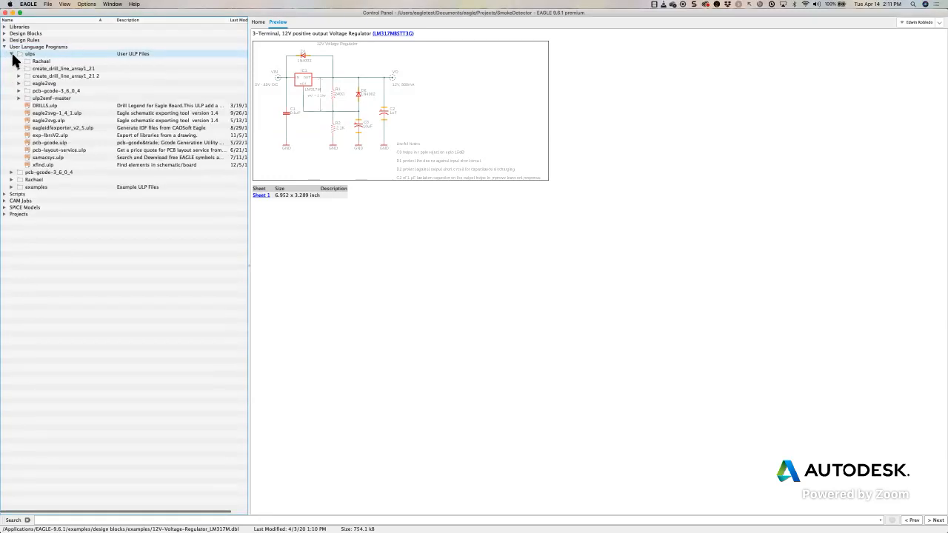
left_click(11, 54)
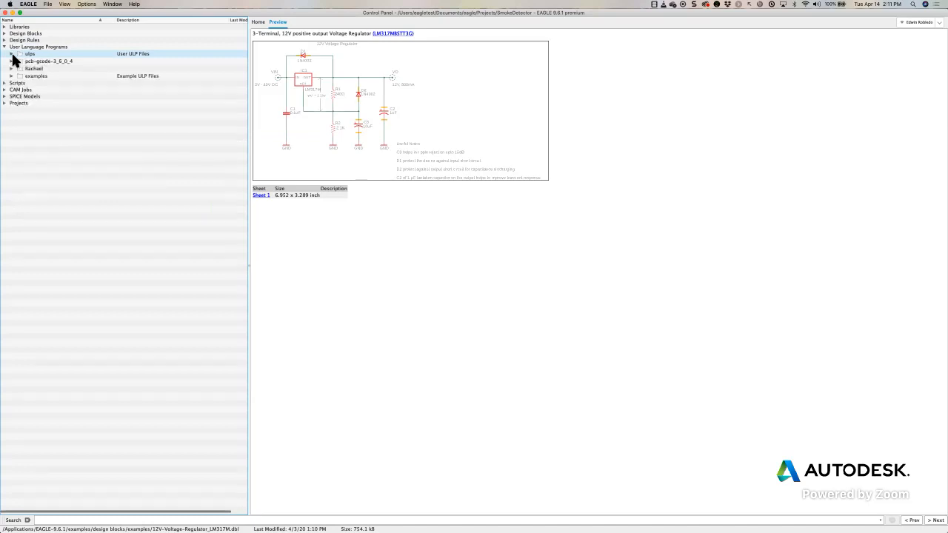
left_click(14, 75)
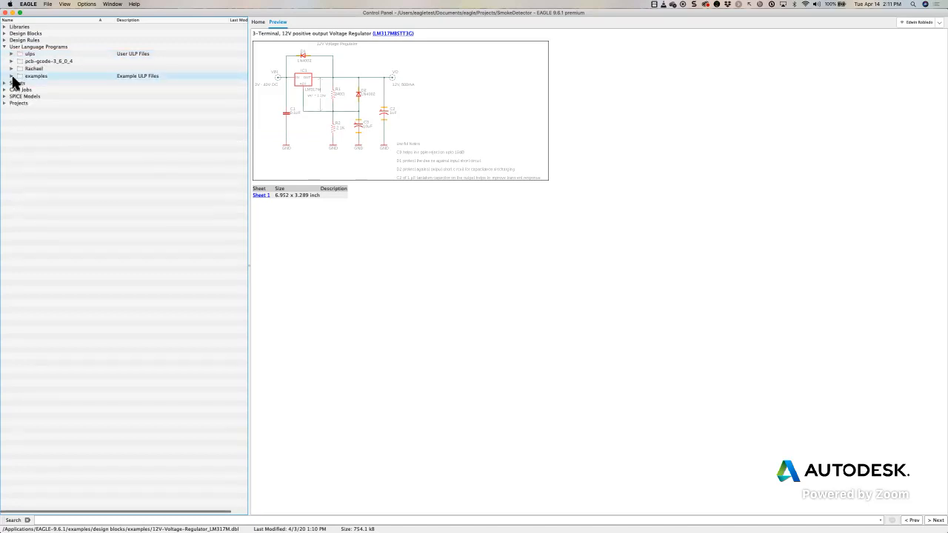
left_click(11, 77)
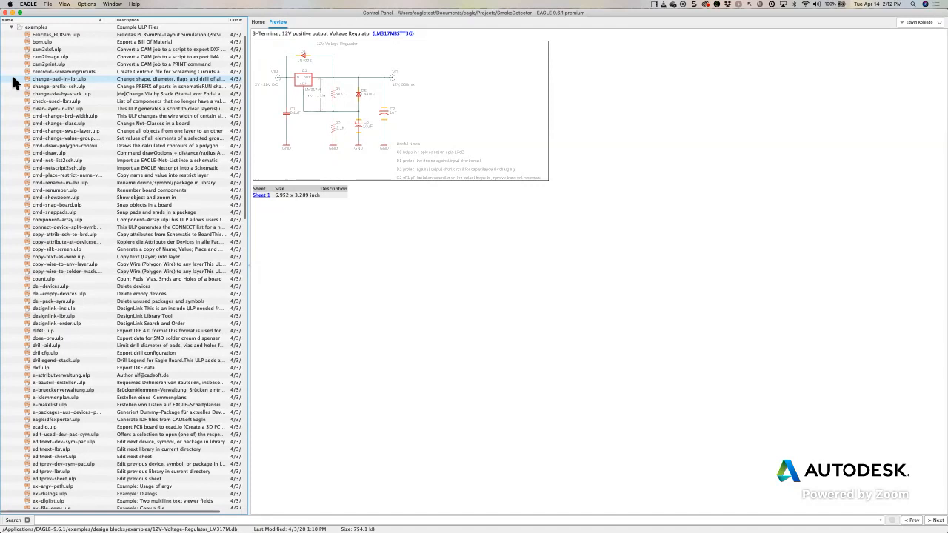
left_click(11, 27)
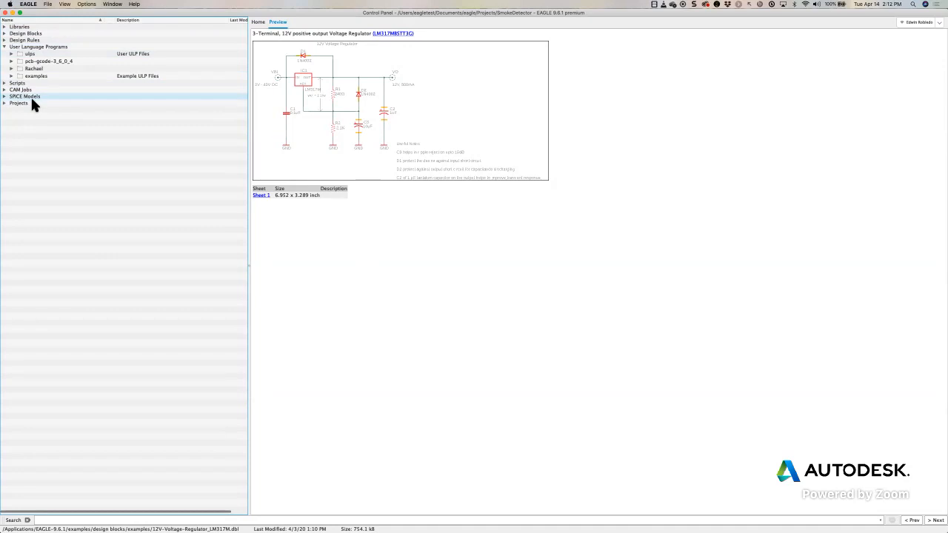
left_click(4, 46)
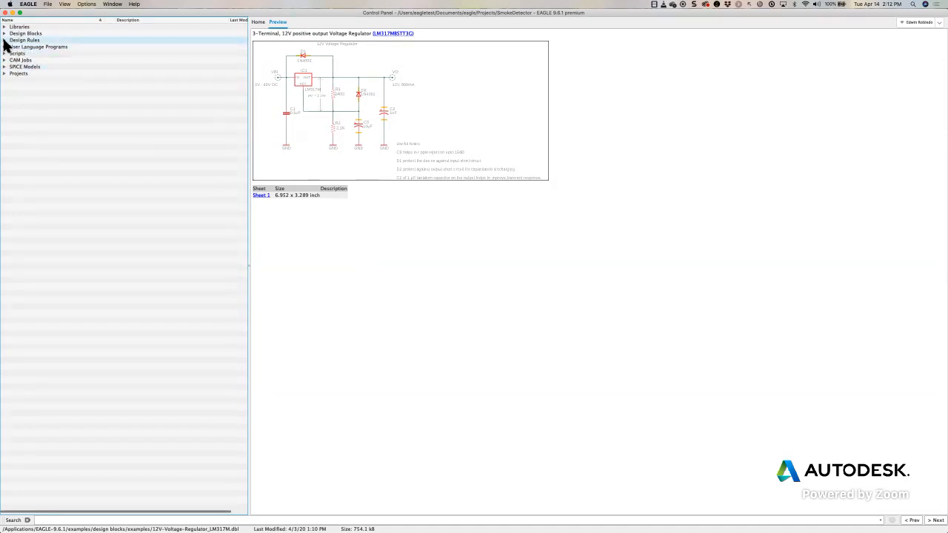
Expand the Design Rules examples down to the eC_Advanced folder of Eurocircuits.
left_click(4, 40)
left_click(11, 54)
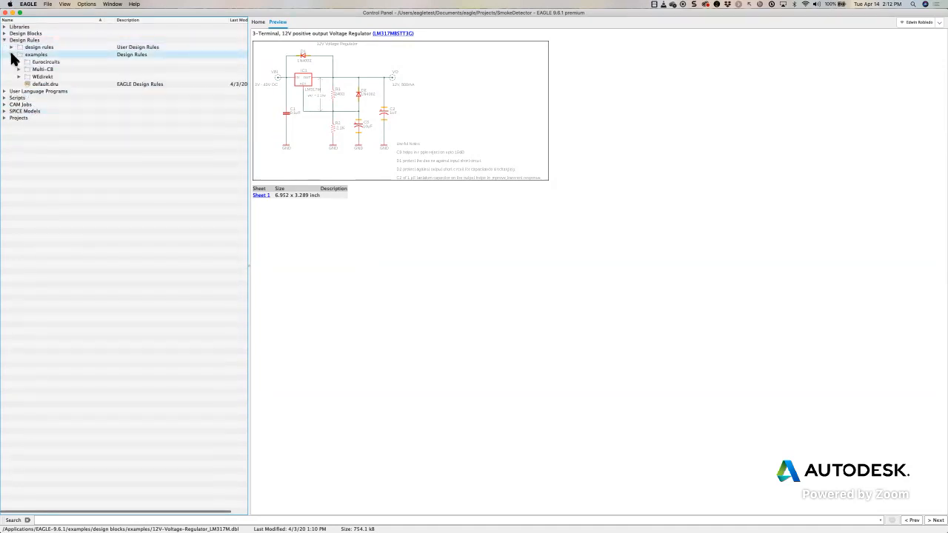
left_click(15, 62)
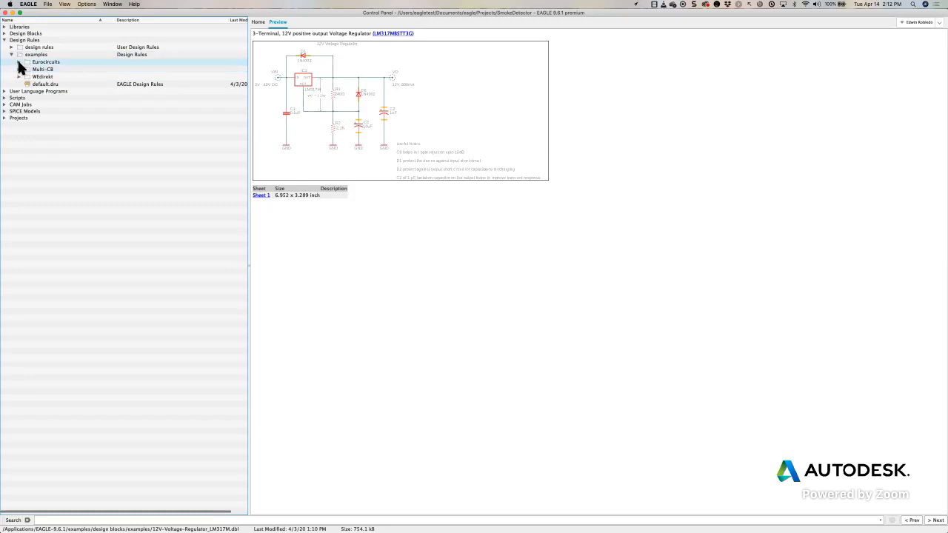
left_click(18, 62)
left_click(35, 70)
left_click(25, 69)
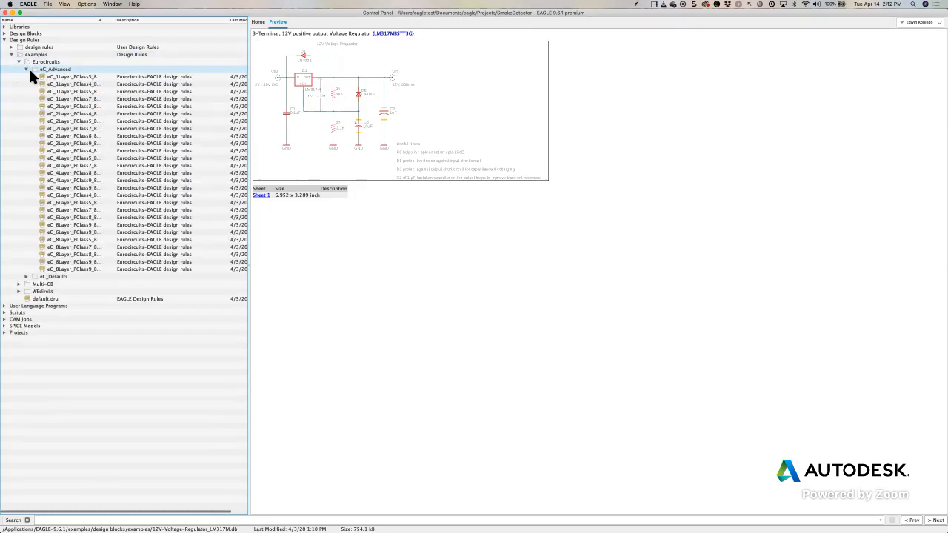
View the descriptions of the first two one-layer Eurocircuits design rule files, and collapse the eC_Advanced and Eurocircuits folders.
left_click(67, 77)
left_click(67, 84)
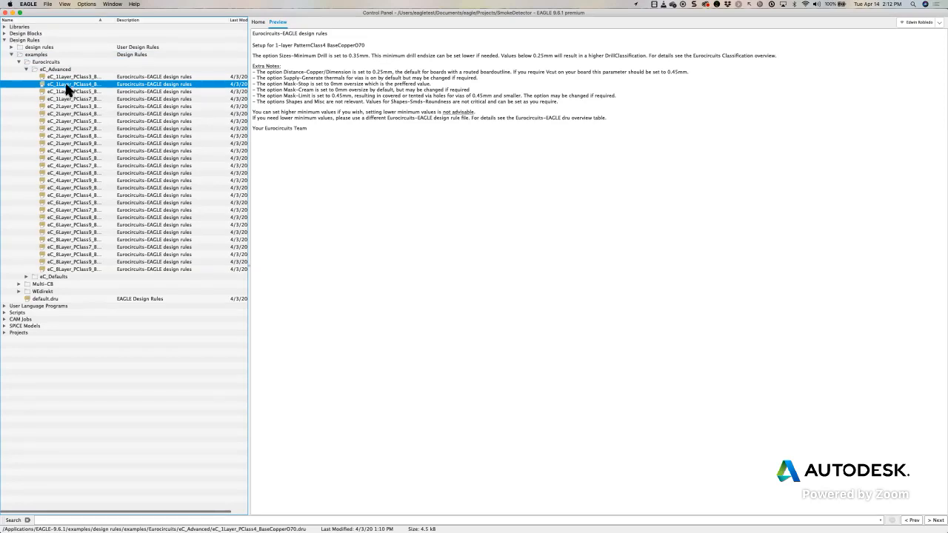
left_click(25, 69)
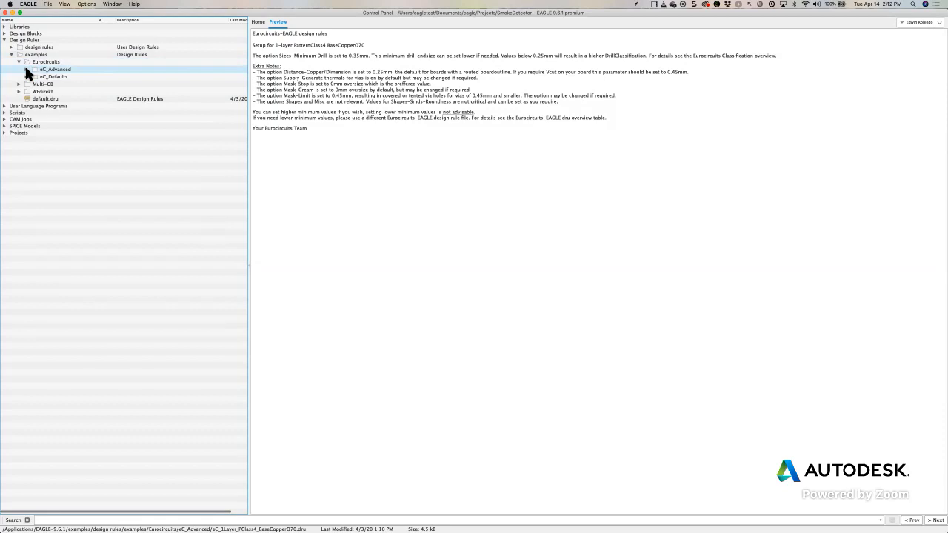
left_click(18, 63)
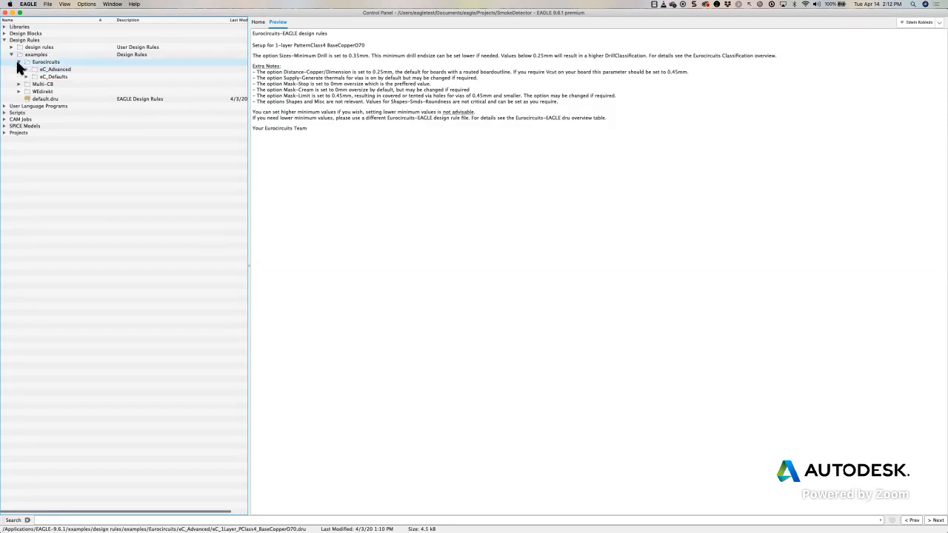
left_click(19, 62)
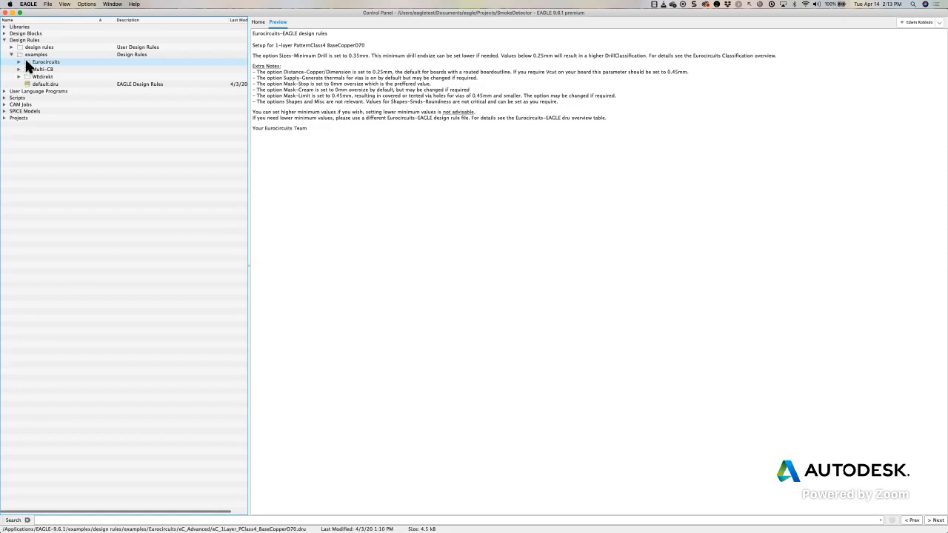
Collapse the Design Rules branch, and expand the Projects branch with its Projects and examples folders.
left_click(7, 41)
left_click(4, 40)
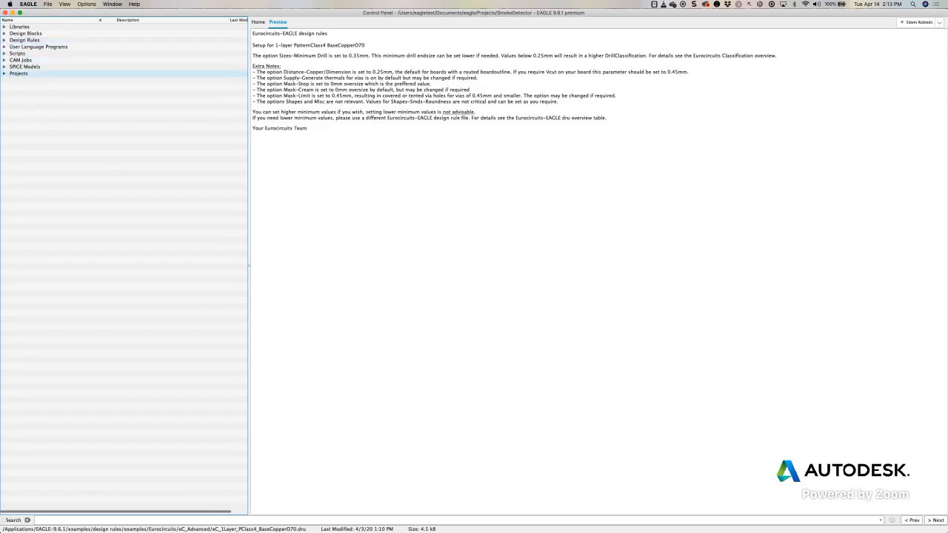
left_click(5, 73)
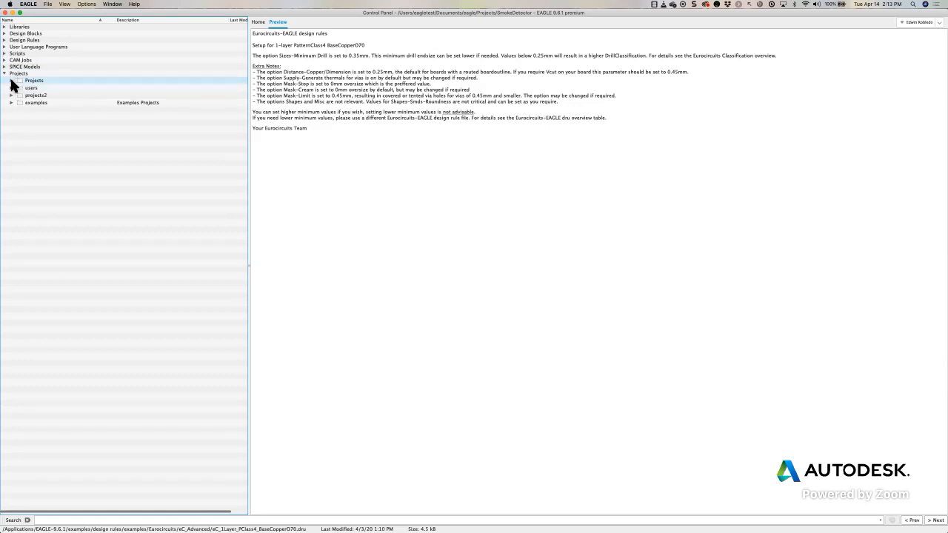
left_click(11, 81)
left_click(19, 109)
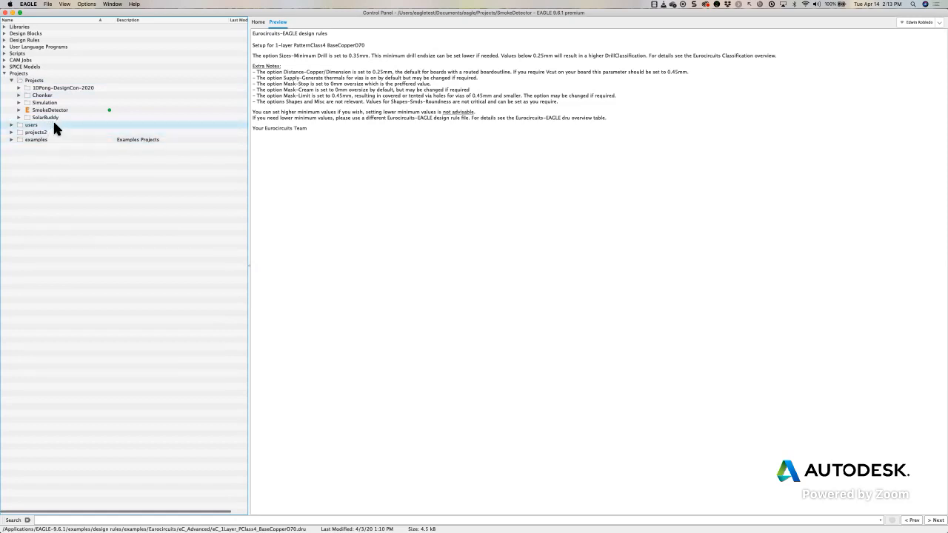
left_click(12, 139)
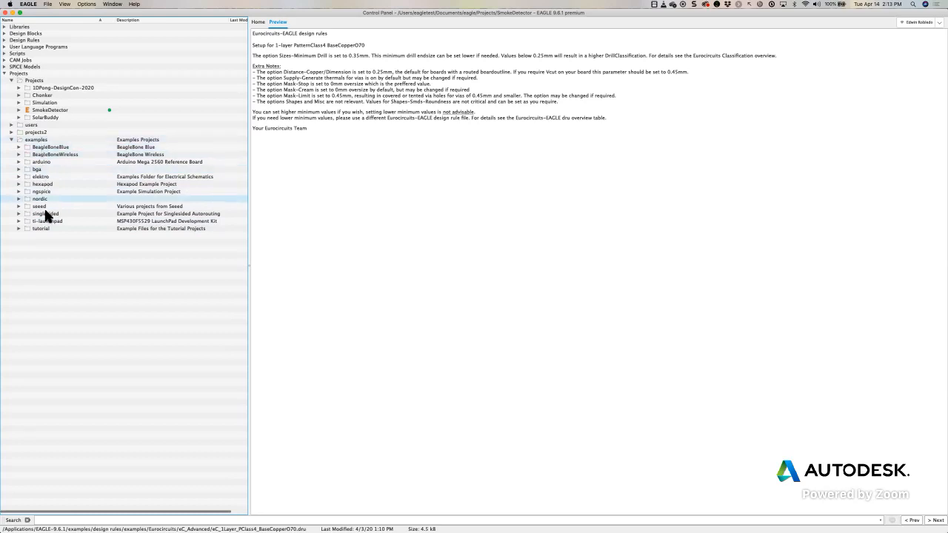
Preview the BeagleBone_Blue.brd board in the BeagleBoneBlue example project, and collapse the examples folder.
left_click(18, 147)
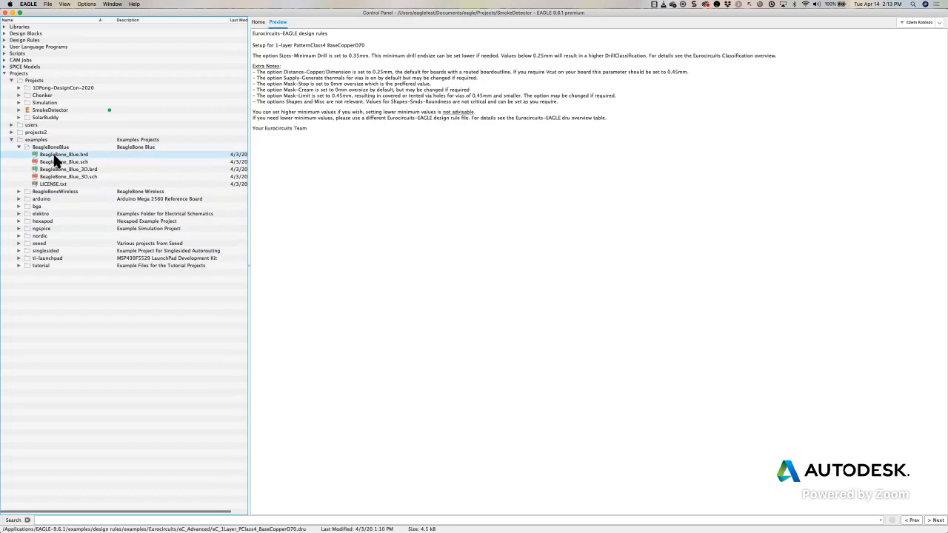
left_click(54, 156)
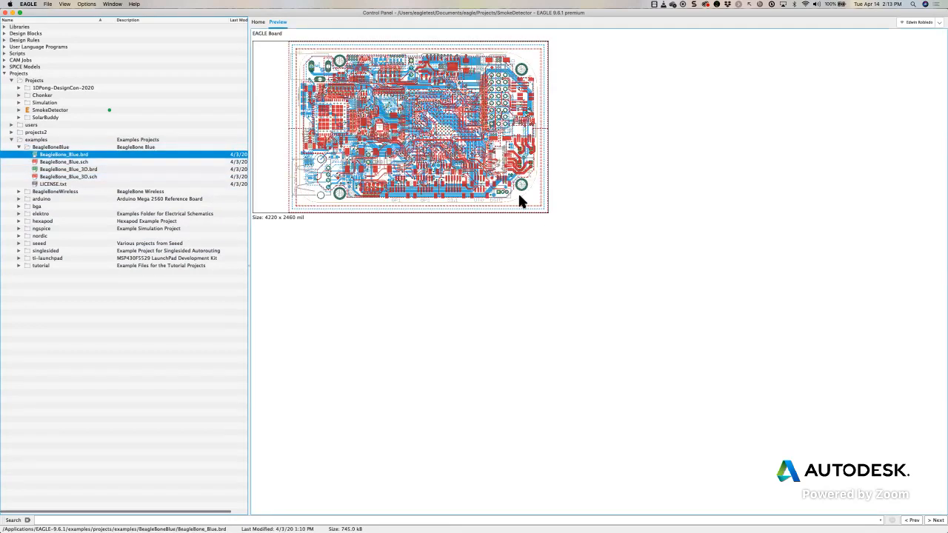
left_click(12, 141)
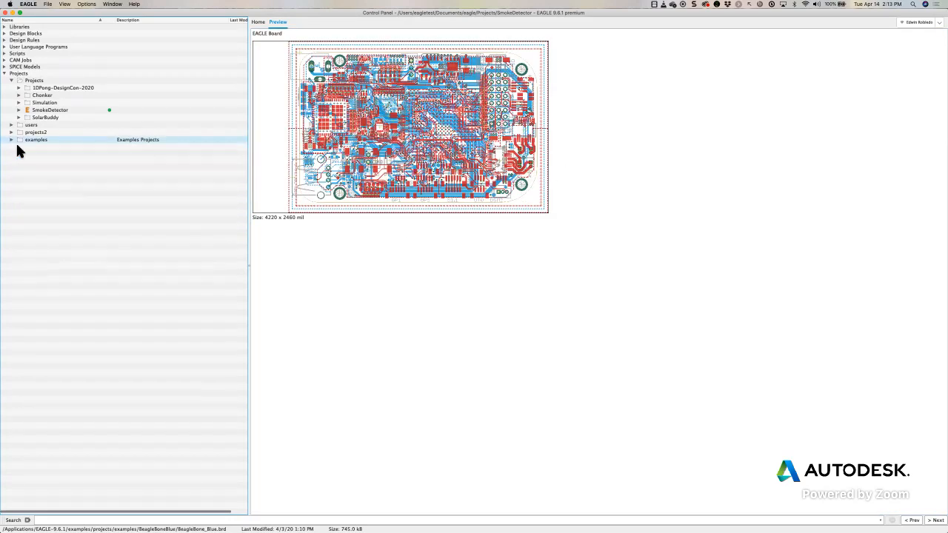
Expand the Eagle Pcb managed libraries down to the devices of 40xx.lbr.
left_click(4, 27)
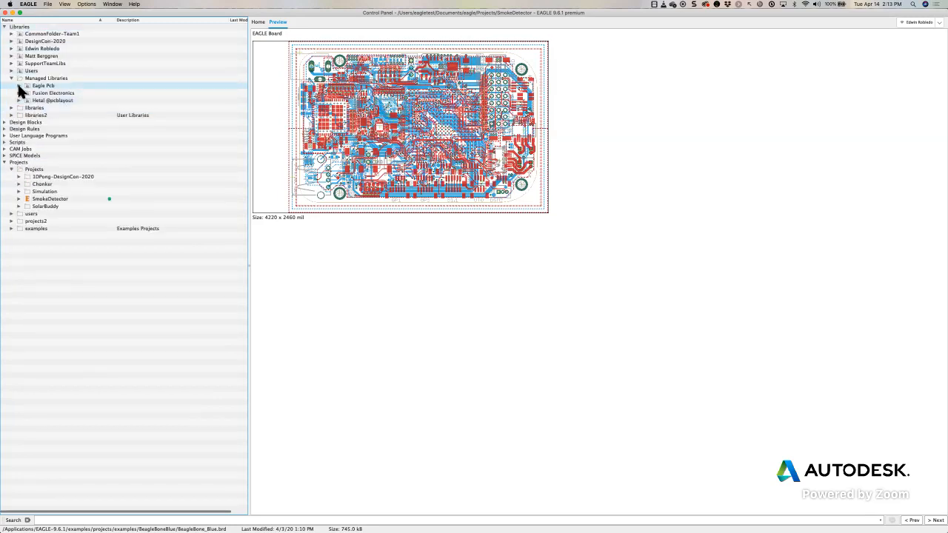
left_click(19, 86)
left_click(26, 35)
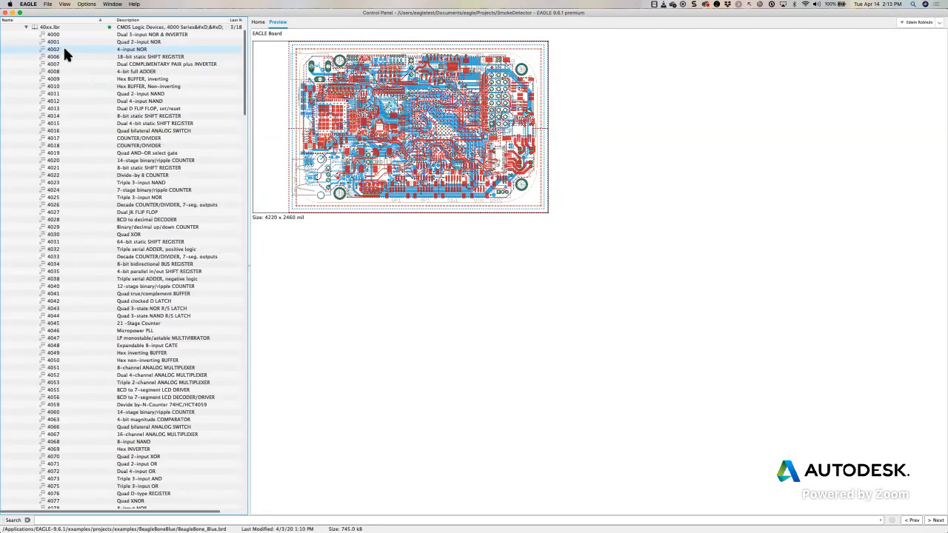
Preview the 4000, 4001 and 4007 devices of 40xx.lbr, and collapse the library and the Managed Libraries folder.
left_click(59, 34)
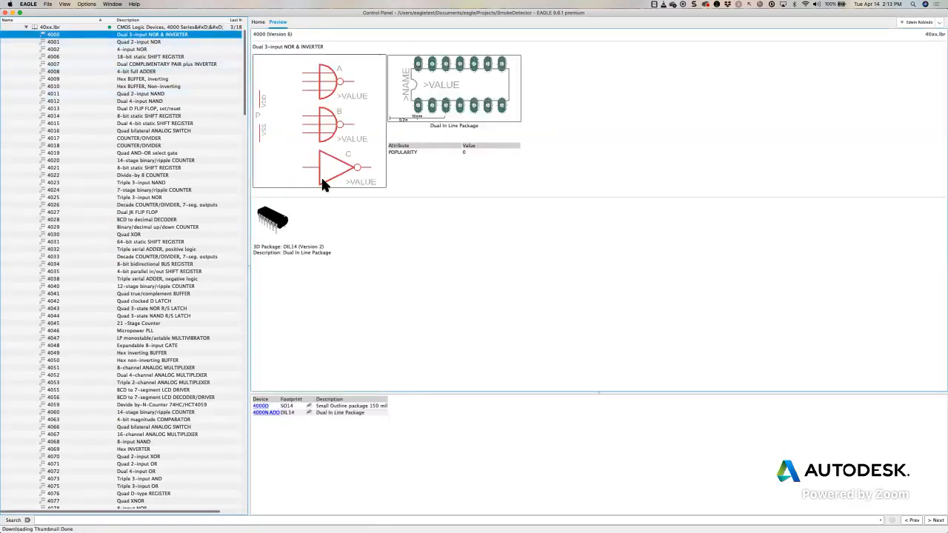
left_click(122, 41)
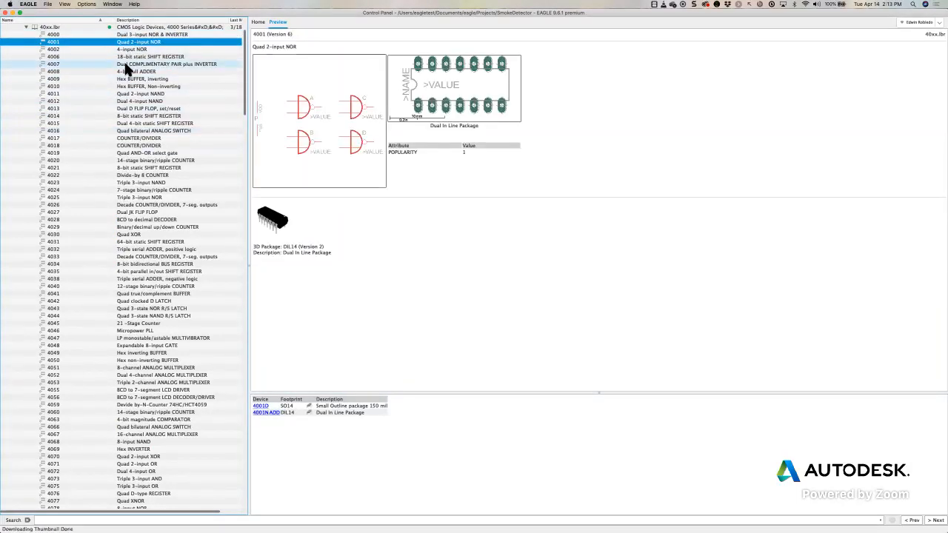
left_click(126, 65)
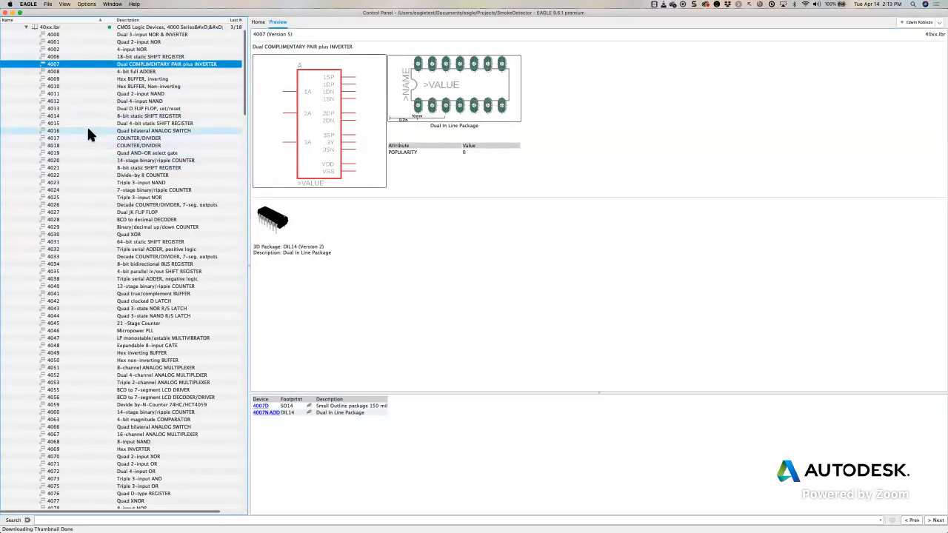
scroll(87, 135, "up", 5)
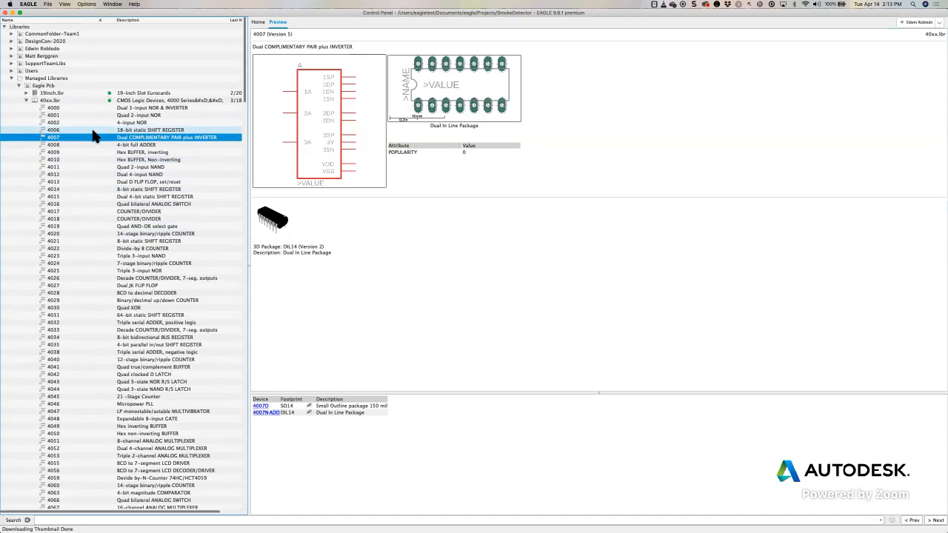
left_click(25, 100)
left_click(12, 79)
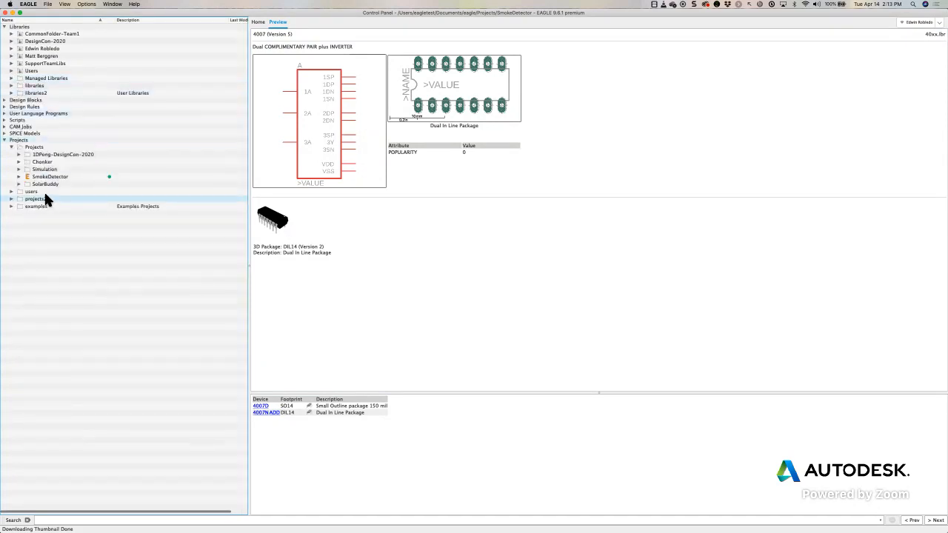
Create a new project named Flash-New in the Projects folder.
left_click(27, 148)
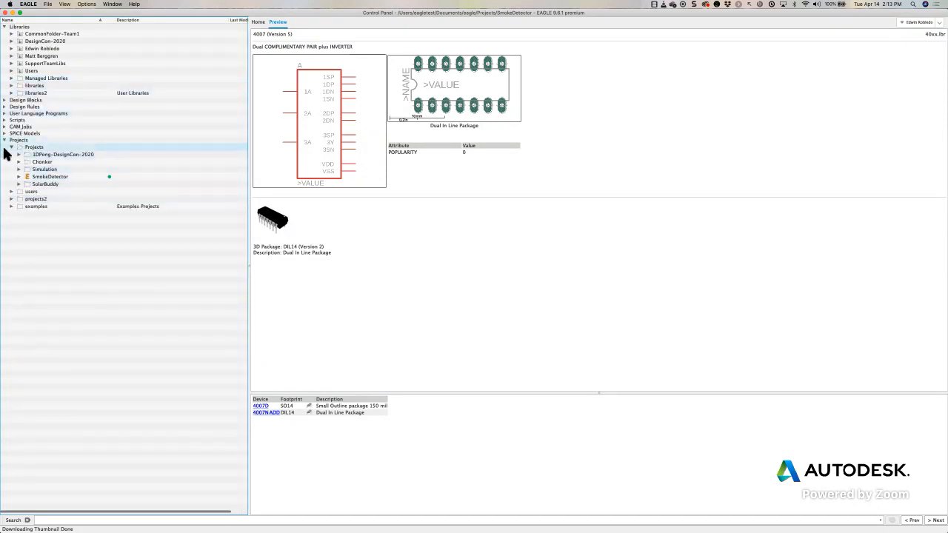
right_click(42, 153)
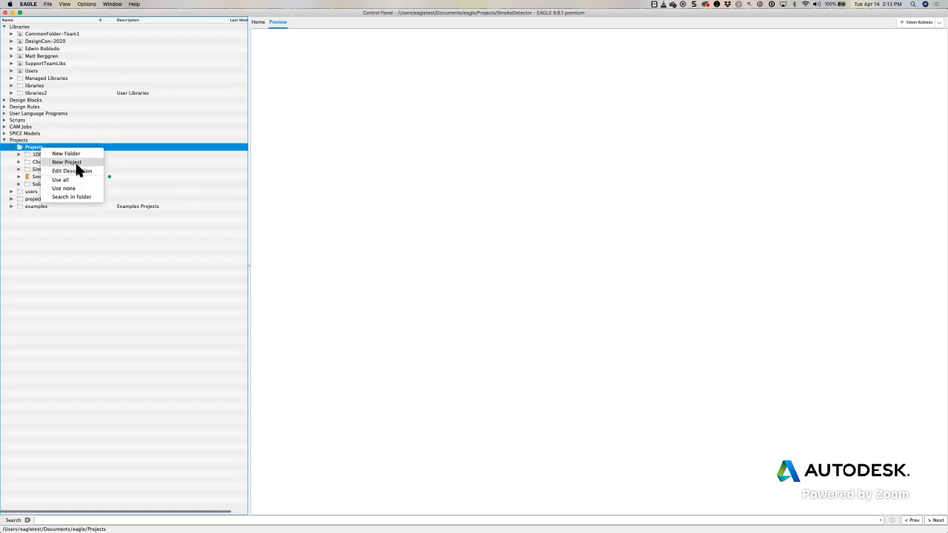
left_click(75, 162)
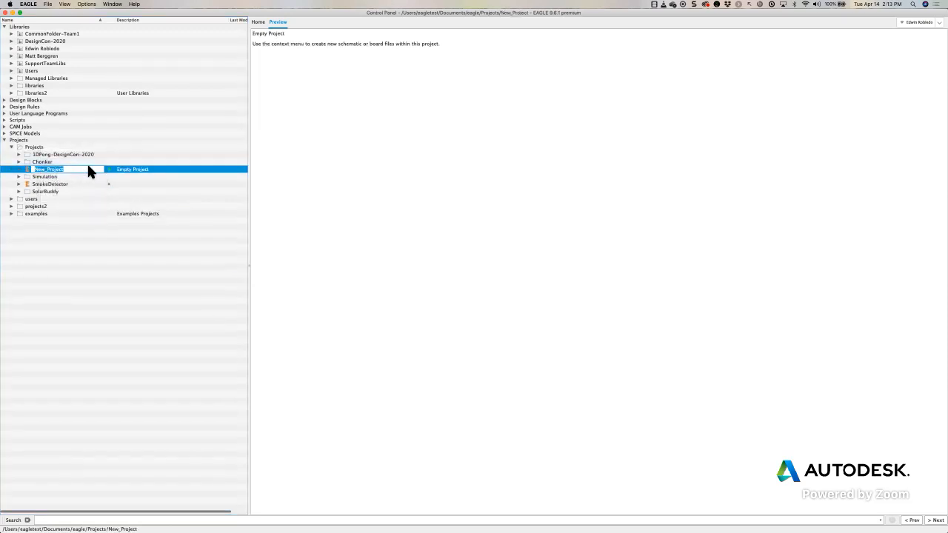
type("Flash-New")
key("Return")
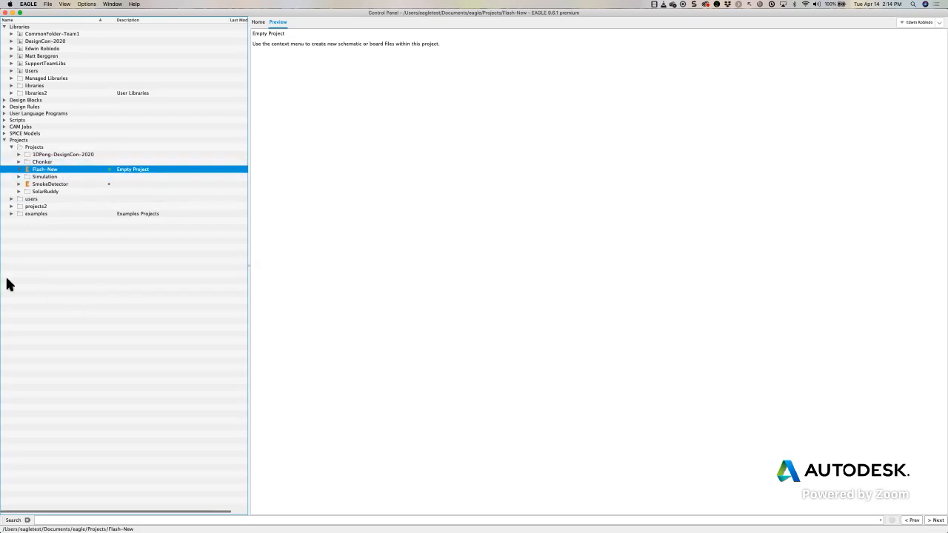
key("super+Tab")
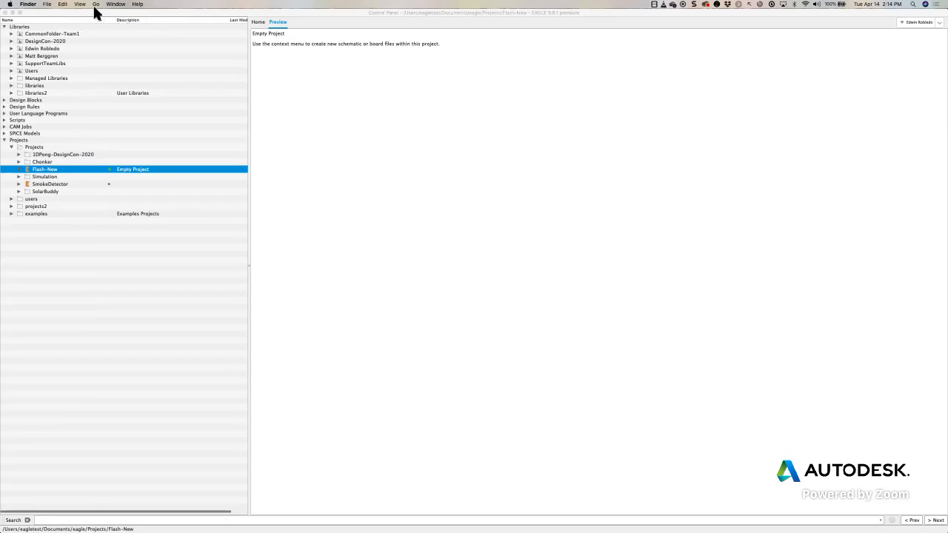
left_click(63, 5)
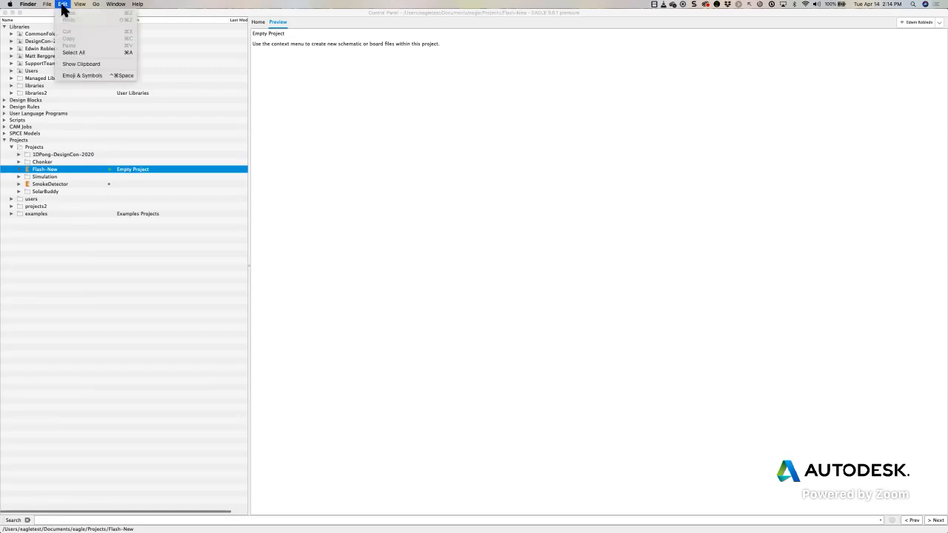
mouse_move(80, 5)
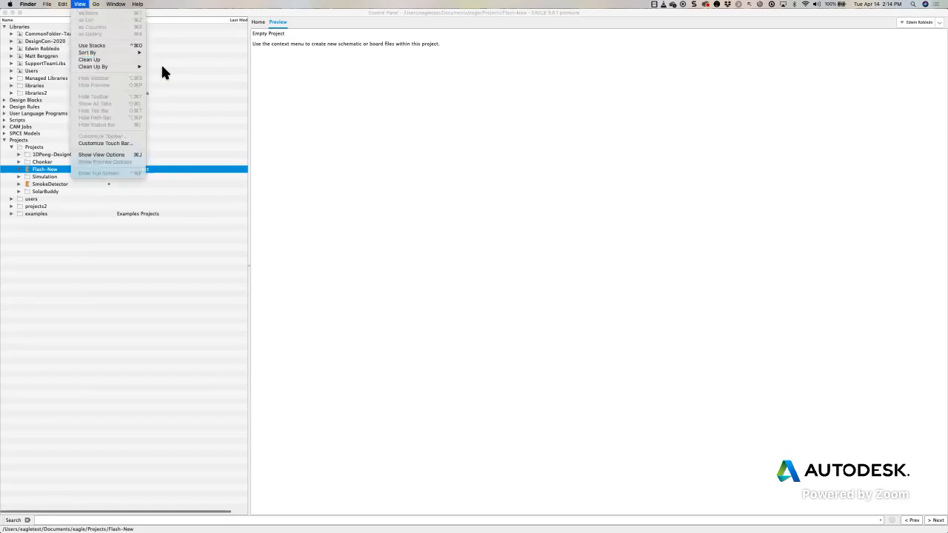
left_click(161, 72)
Review the folder paths in the Directories options with the dialog enlarged, and close it unchanged.
left_click(86, 4)
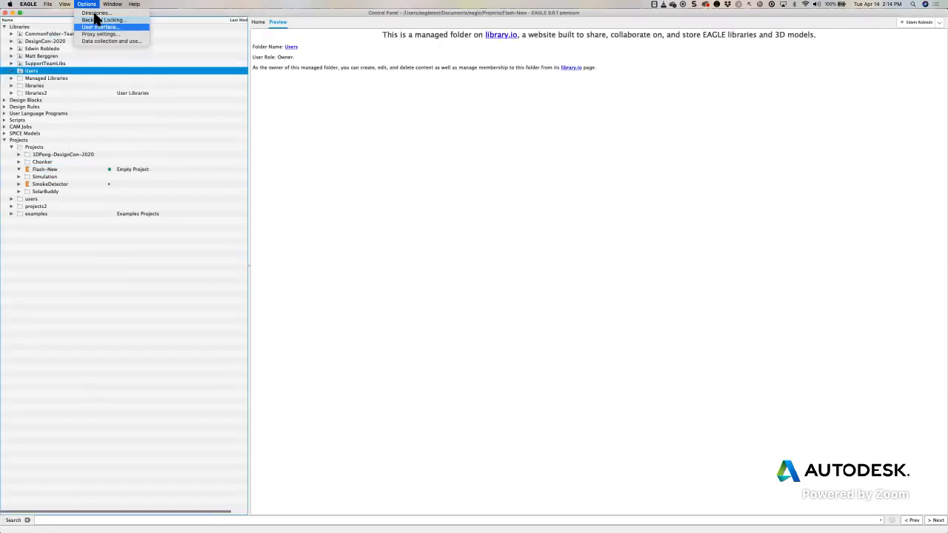
left_click(135, 15)
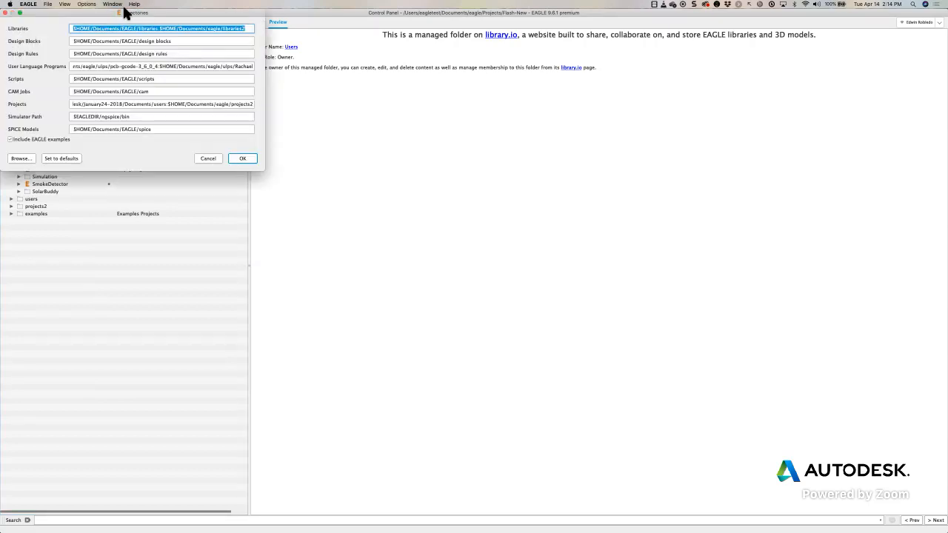
left_click_drag(413, 211, 609, 276)
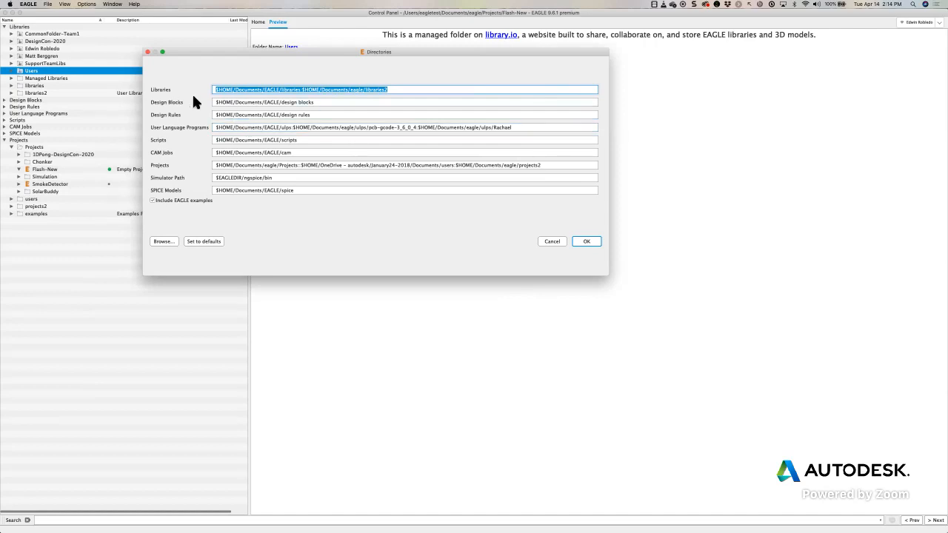
left_click(148, 52)
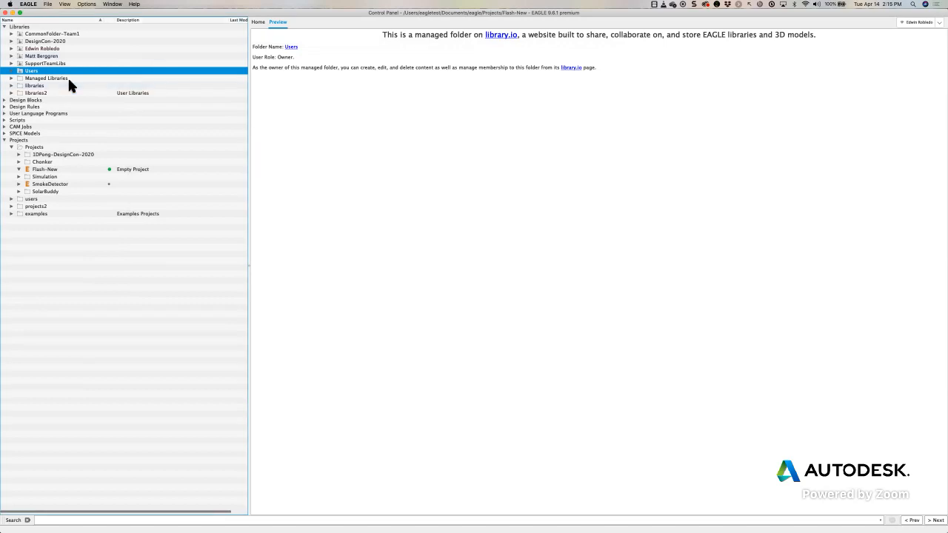
Switch to Finder to examine the Flash-New folder inside eagle's Projects folder, and put the Finder window away.
left_click_drag(69, 78, 255, 48)
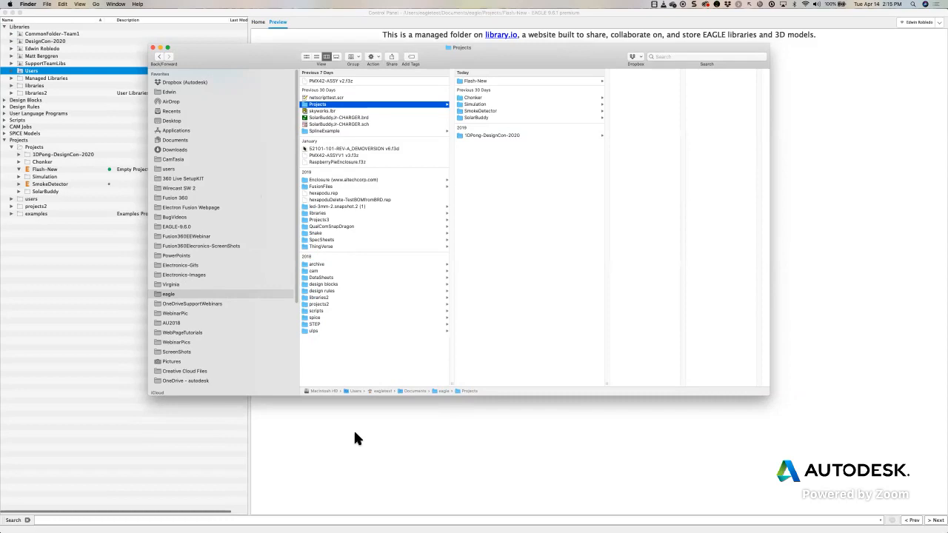
mouse_move(355, 451)
left_mouse_down()
mouse_move(415, 398)
mouse_move(444, 390)
left_mouse_up()
left_click_drag(453, 434, 469, 390)
left_click_drag(293, 50, 296, 37)
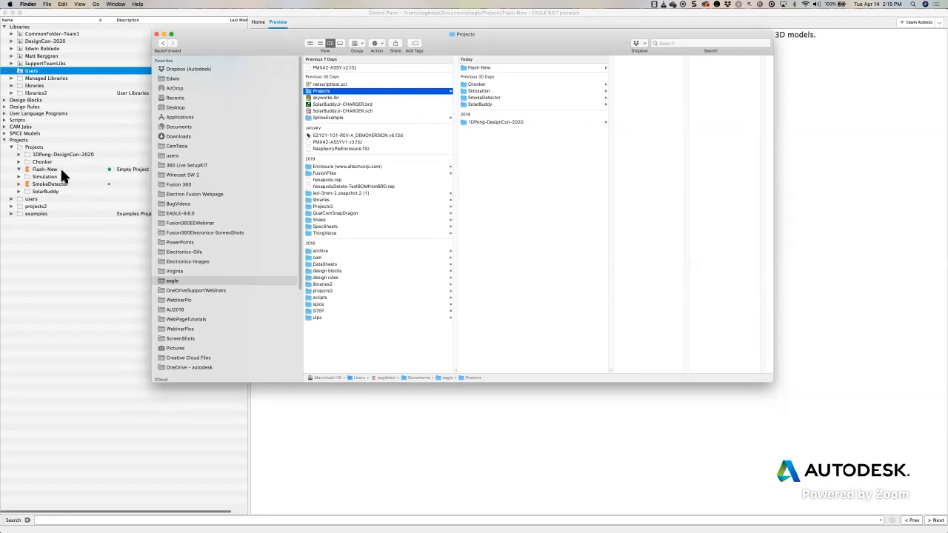
mouse_move(61, 171)
left_mouse_down()
mouse_move(334, 139)
mouse_move(404, 120)
mouse_move(306, 98)
mouse_move(410, 115)
mouse_move(458, 64)
left_mouse_up()
left_click(164, 35)
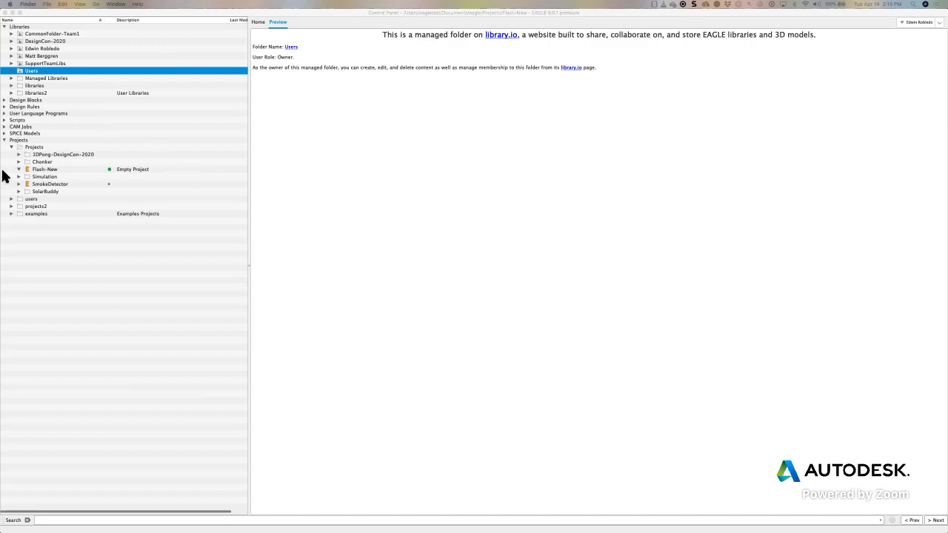
left_click_drag(538, 53, 297, 49)
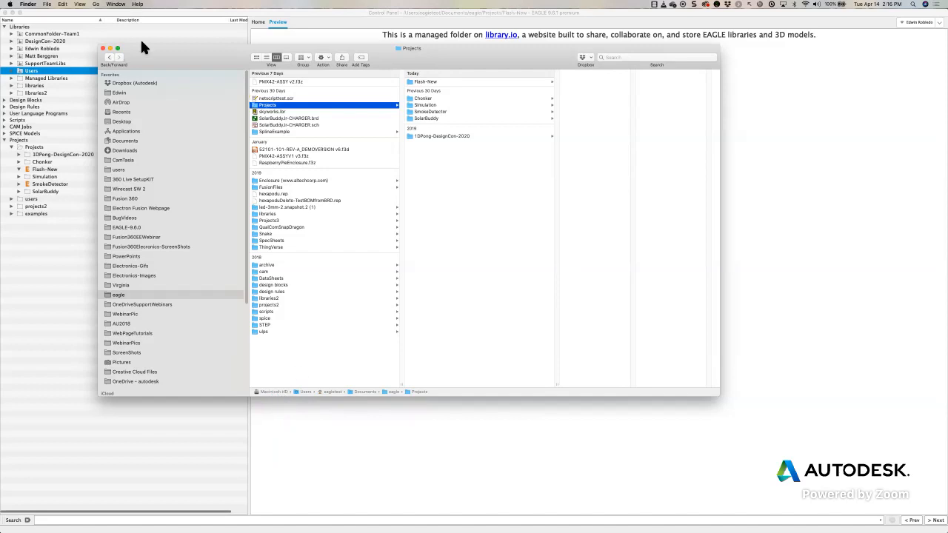
left_click_drag(97, 64, 28, 66)
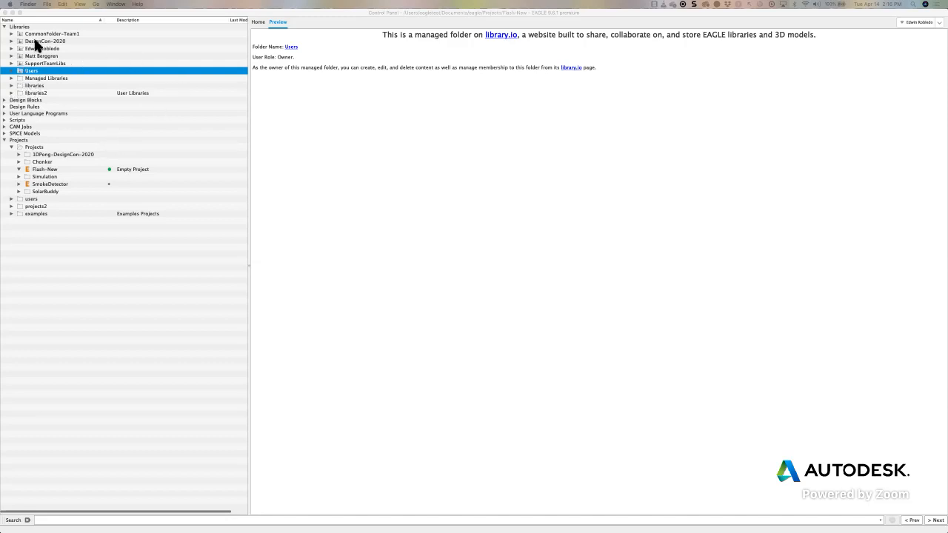
Take every library in CommonFolder-Team1 out of use, from ButtonPanel.lbr through webinarManaged.lbr, and collapse the folder.
left_click(11, 34)
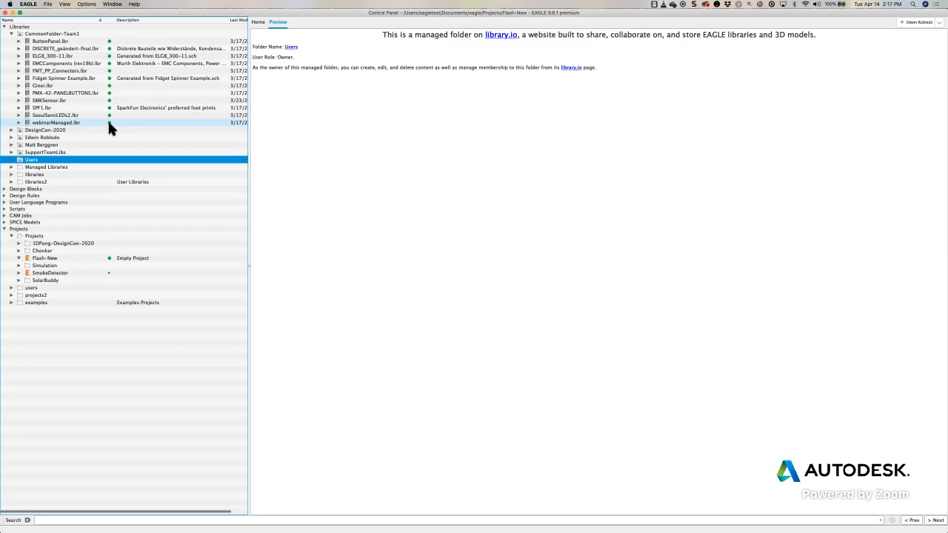
left_click(110, 41)
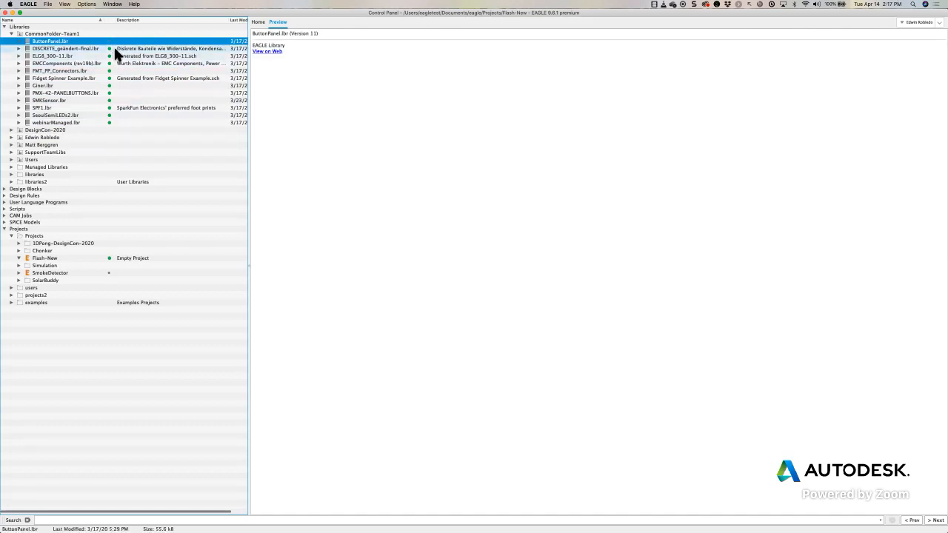
left_click(110, 48)
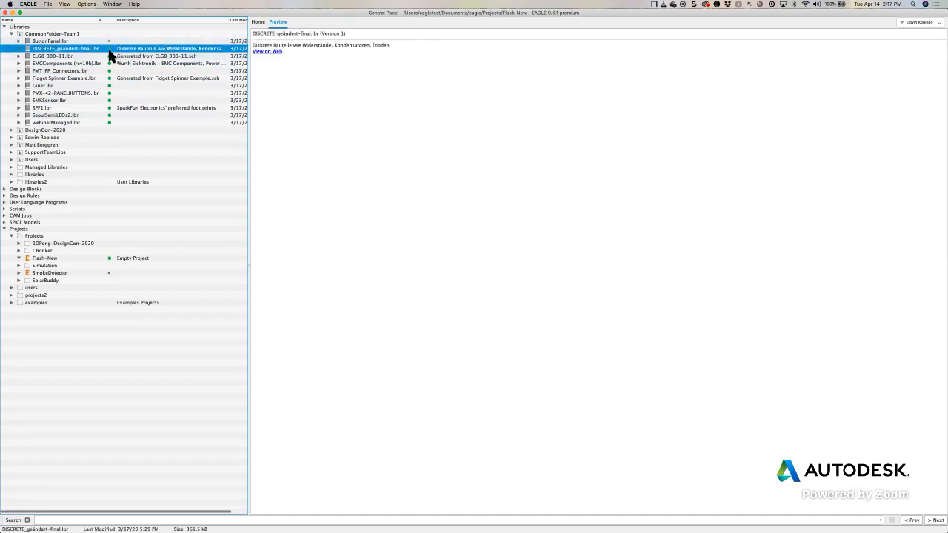
left_click(110, 64)
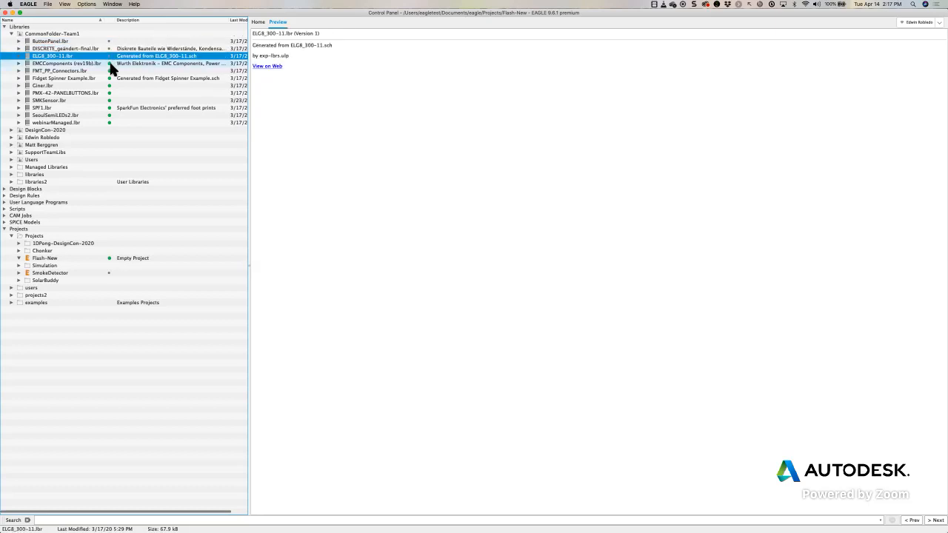
key("Down")
key("Down")
key("Down")
key("Down")
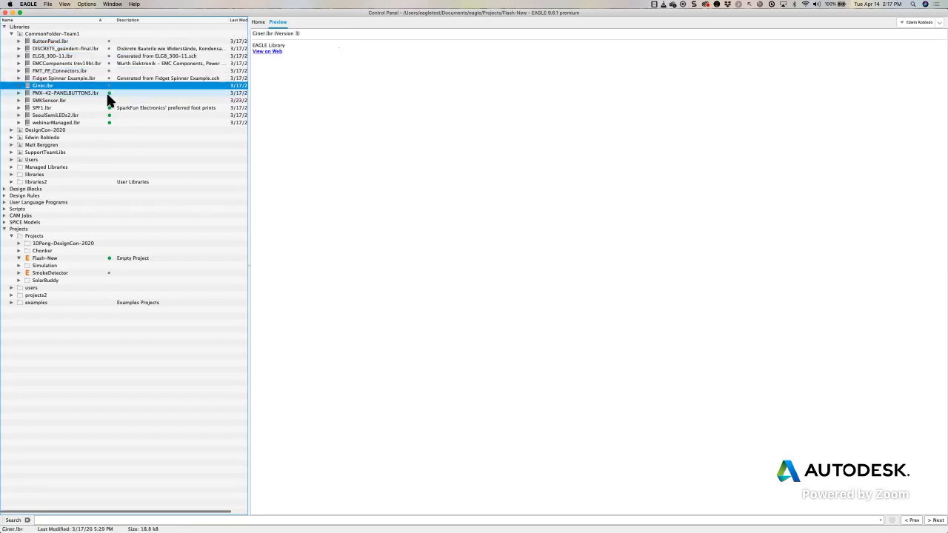
left_click(110, 100)
left_click(110, 107)
left_click(111, 115)
left_click(112, 123)
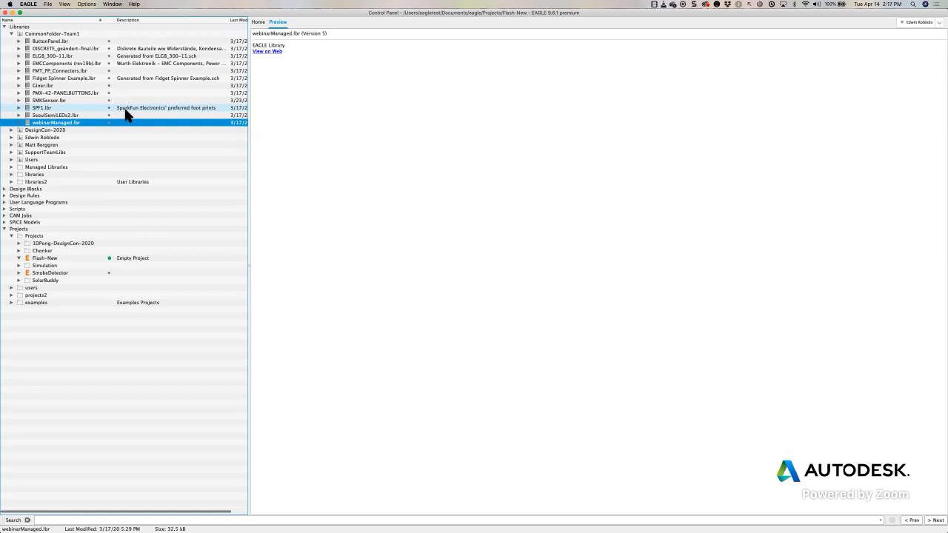
left_click(12, 34)
Create a new schematic inside the Flash-New project and look over its drawing and editing tools.
left_click(42, 171)
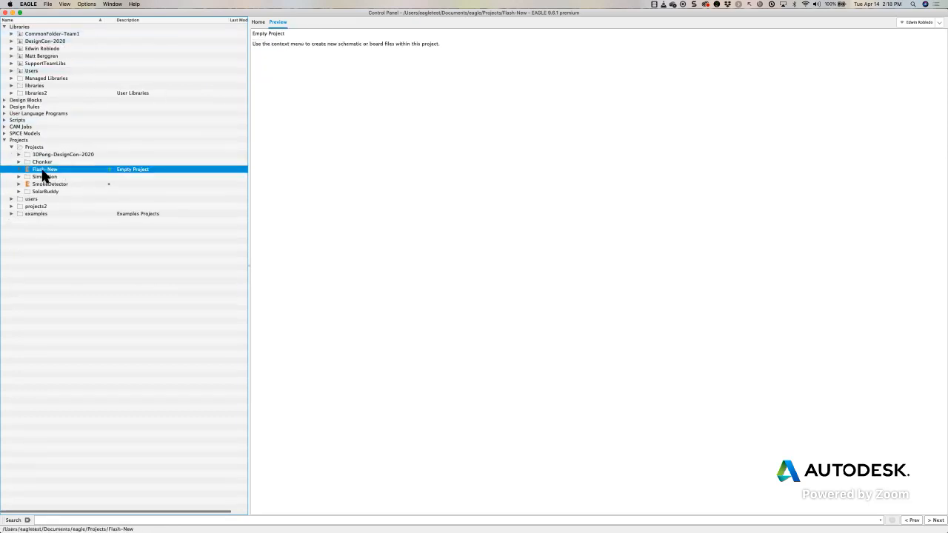
right_click(43, 175)
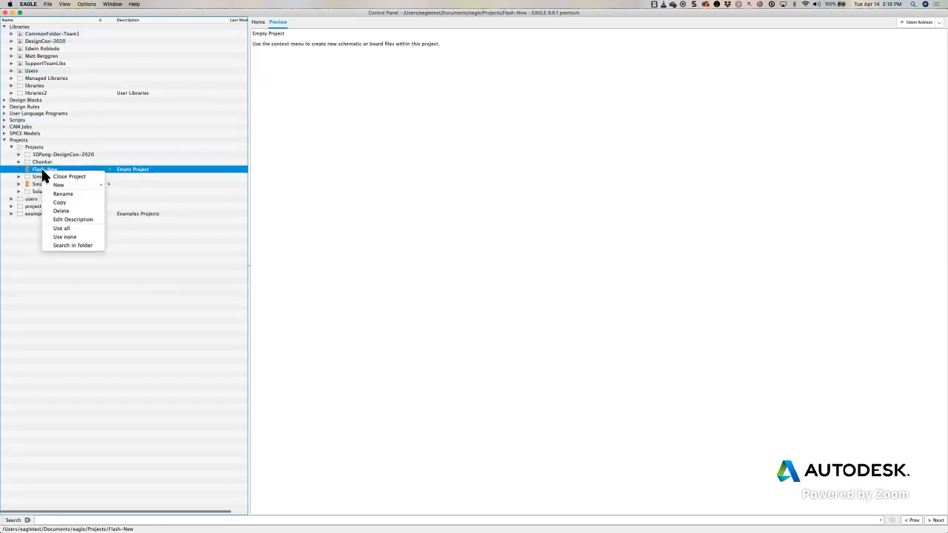
mouse_move(59, 186)
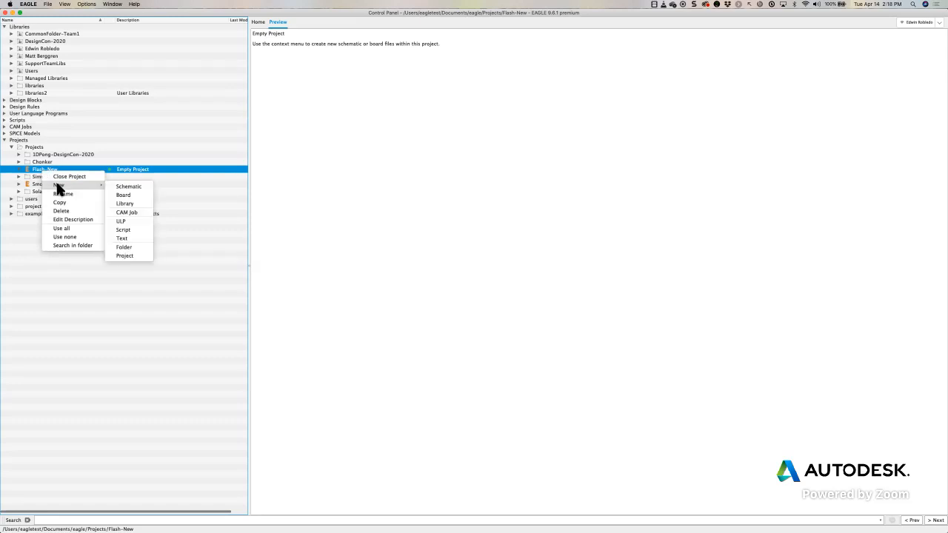
left_click(130, 188)
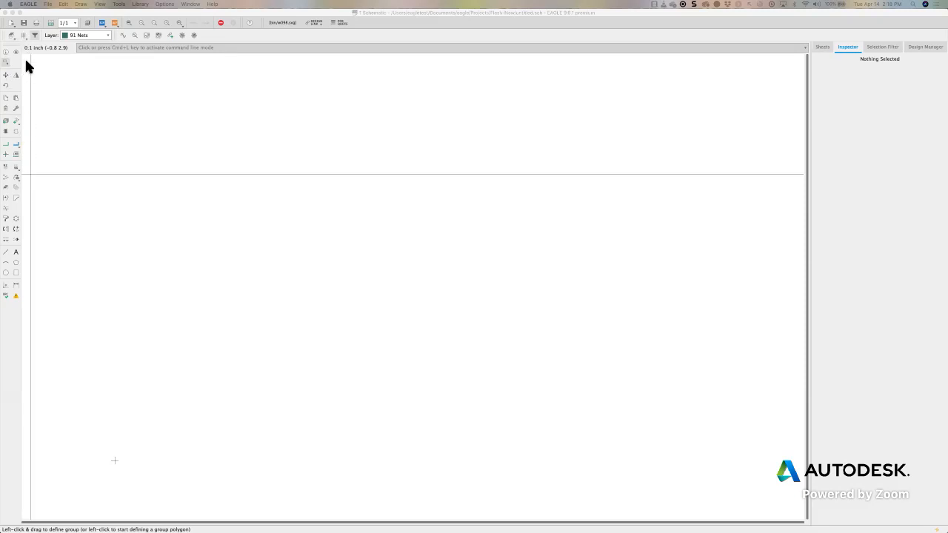
mouse_move(18, 59)
left_mouse_down()
mouse_move(25, 256)
mouse_move(16, 295)
left_mouse_up()
Run the add command from the command line to view the ADD parts dialog, and close it without choosing a part.
left_click(256, 49)
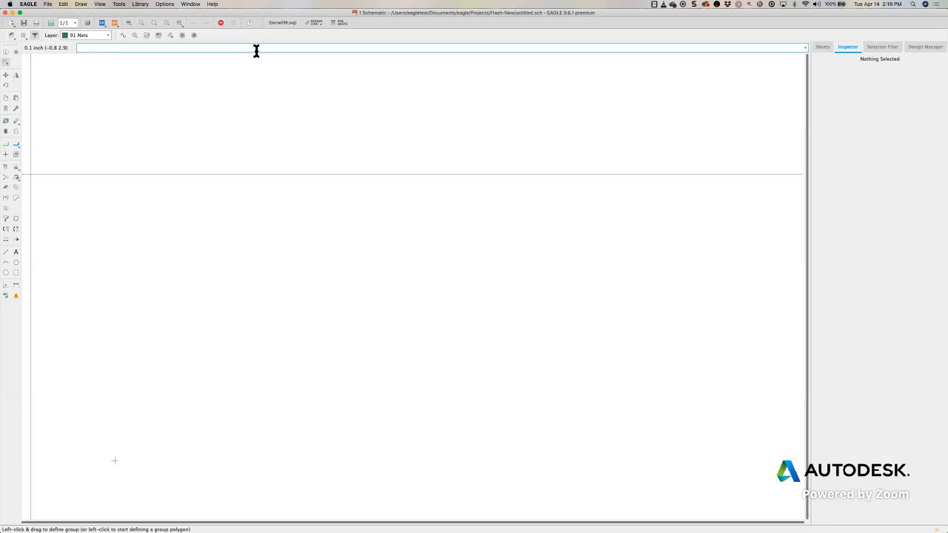
type("add")
key("Return")
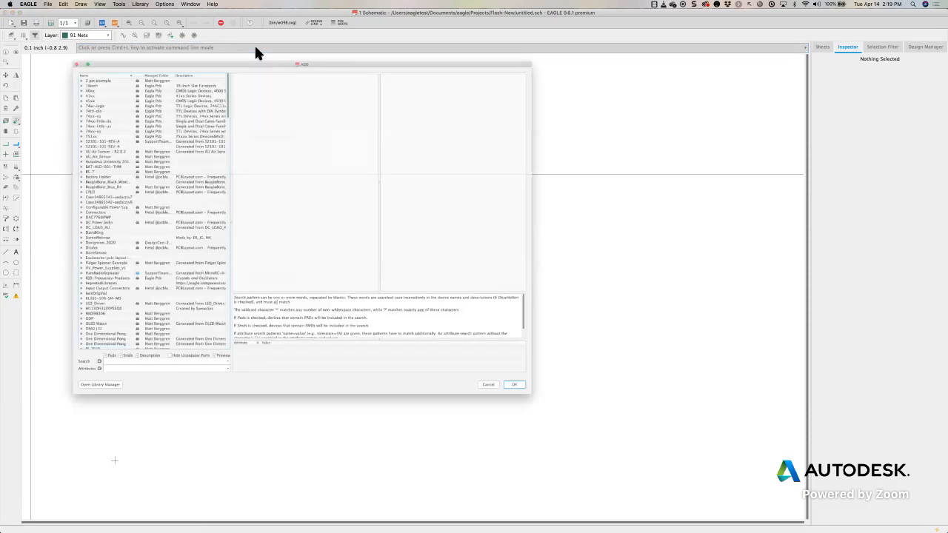
left_click_drag(182, 13, 246, 30)
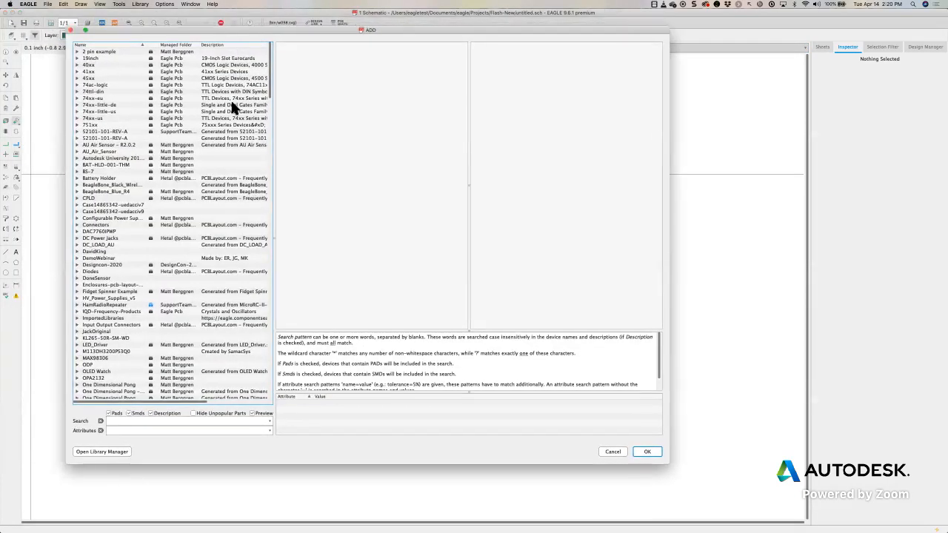
left_click(71, 30)
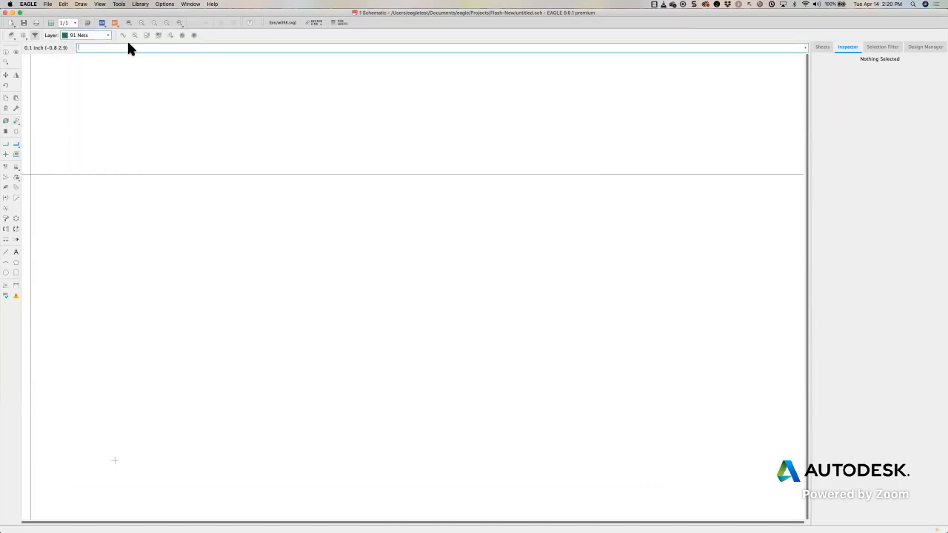
View the ADD dialog using the Add Part tool, close it, and check the tool's list of recently used parts.
left_click(15, 122)
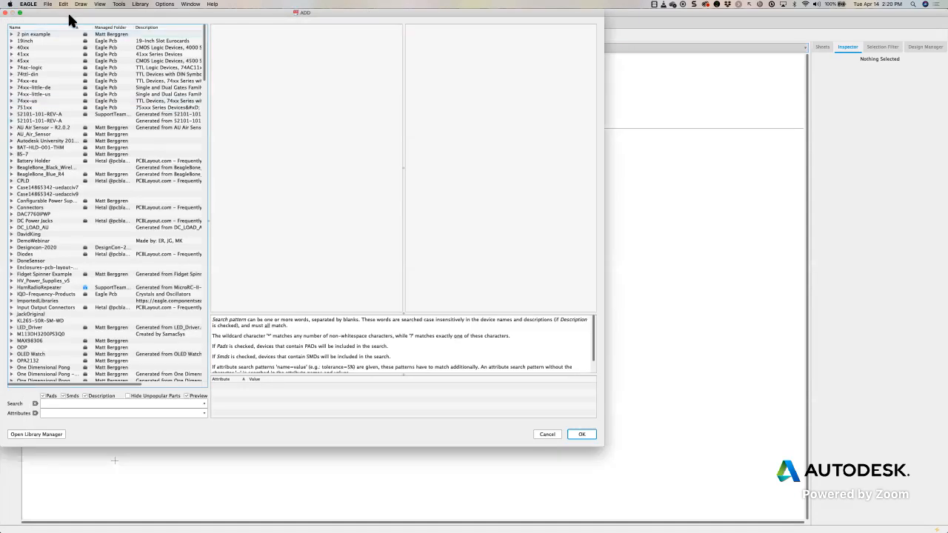
left_click_drag(117, 30, 148, 37)
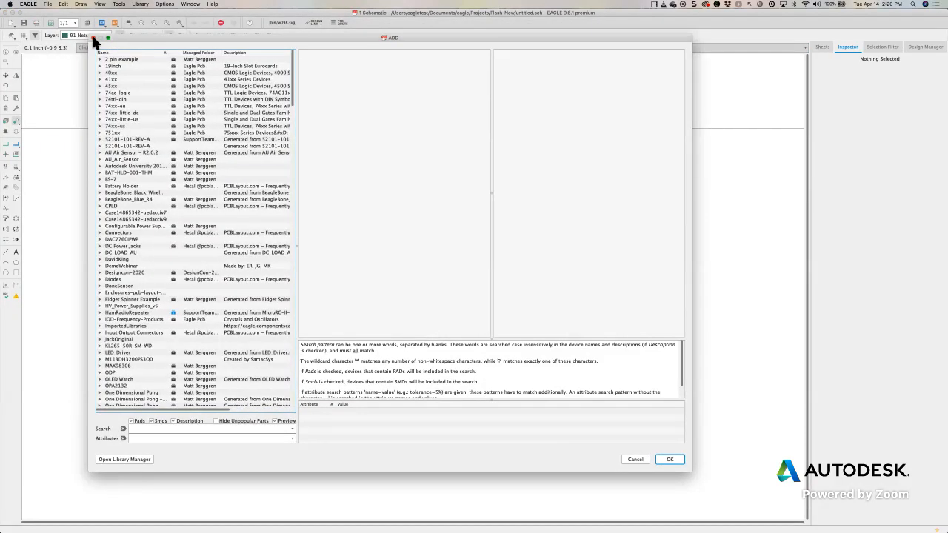
left_click(92, 35)
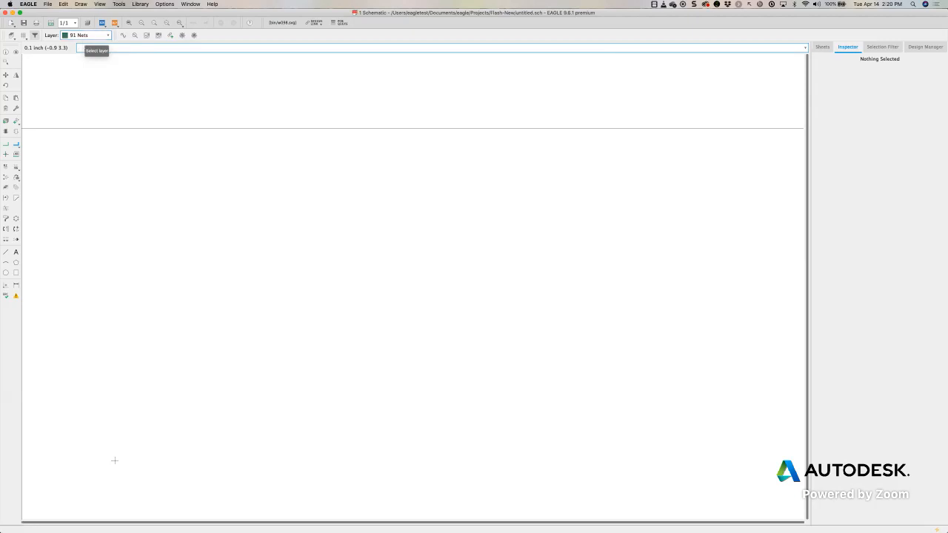
left_click(18, 123)
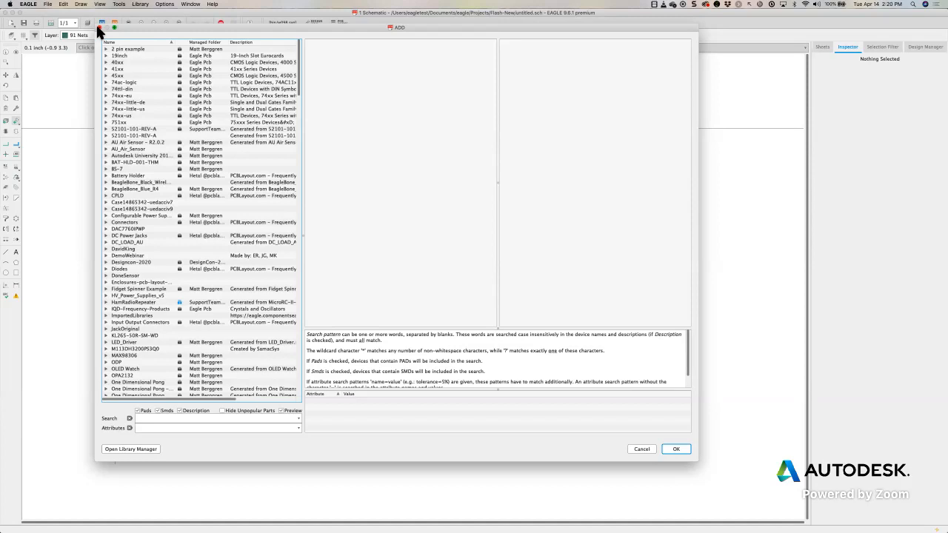
left_click(97, 27)
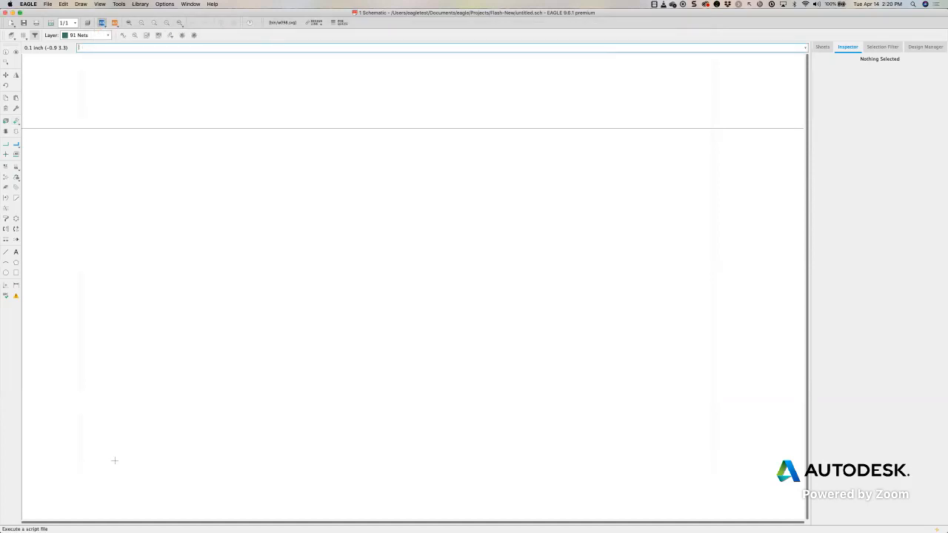
left_click(17, 122)
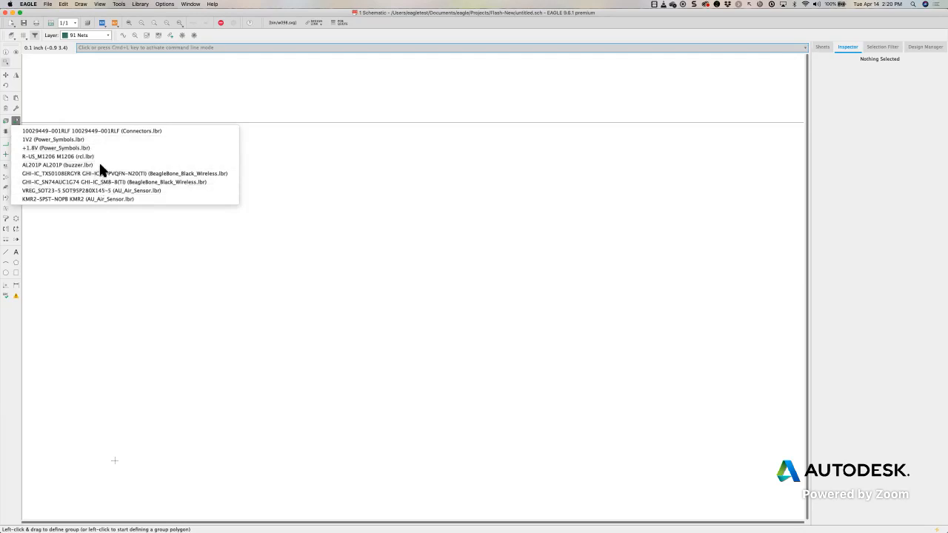
left_click(94, 131)
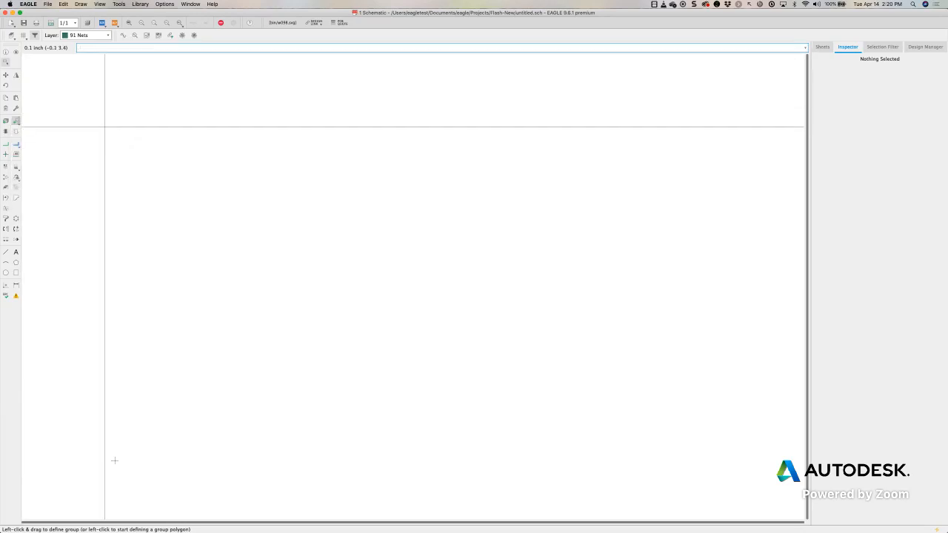
Review the schematic grid's display, style, size and unit settings, and accept them unchanged.
left_click(24, 37)
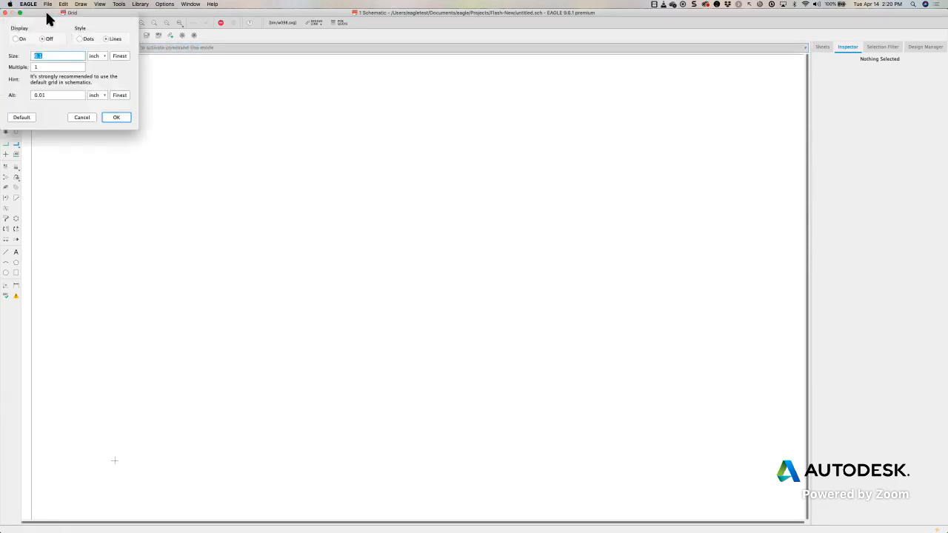
left_click_drag(47, 16, 72, 43)
left_click_drag(138, 62, 271, 110)
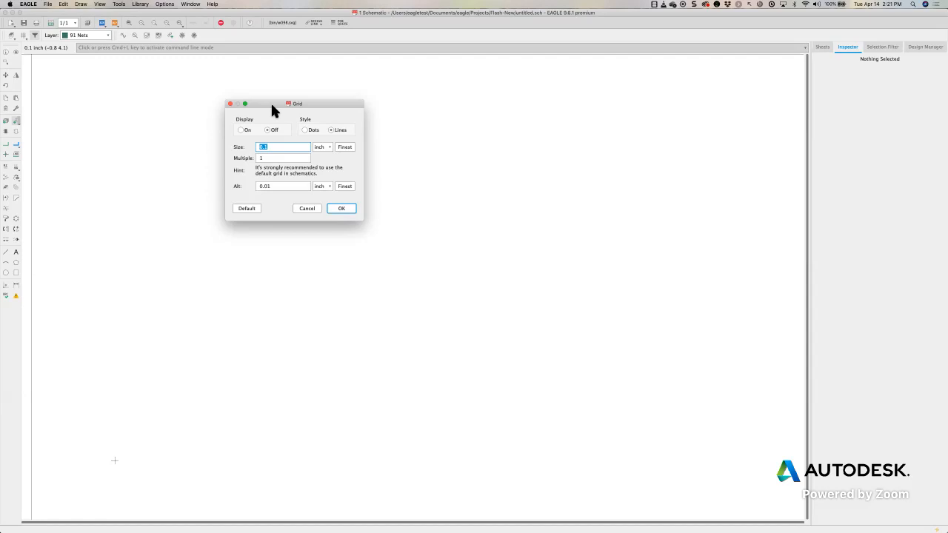
left_click(324, 147)
left_click(322, 130)
left_click(319, 163)
left_click(341, 208)
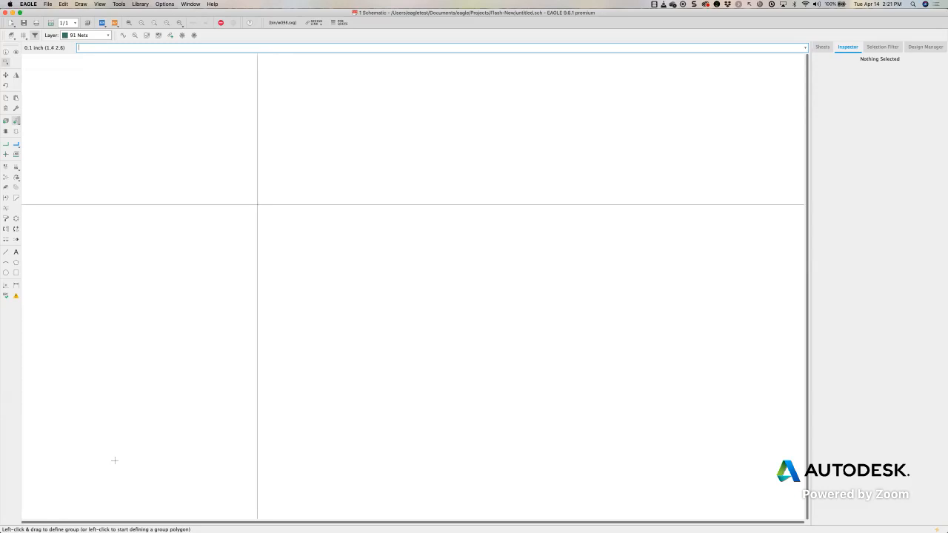
Reopen the ADD dialog, sort the libraries by managed folder, and widen that column to show the full DesignCon-2020 name.
left_click(16, 123)
left_click_drag(55, 12, 149, 19)
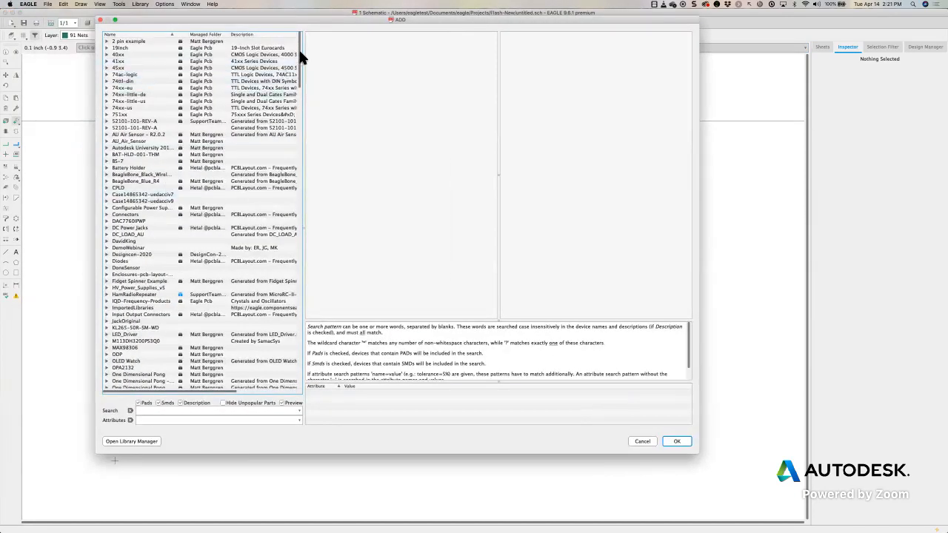
left_click(212, 34)
scroll(184, 173, "down", 3)
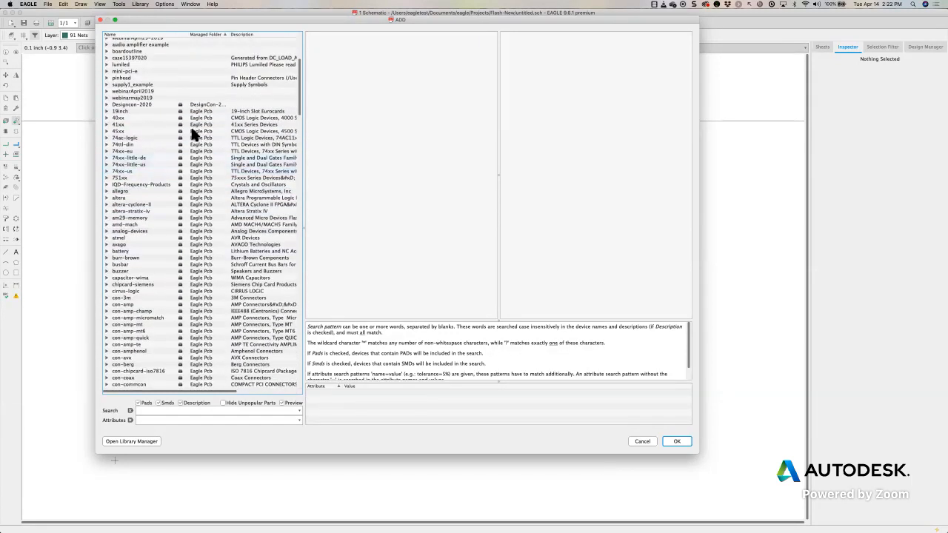
left_click(208, 105)
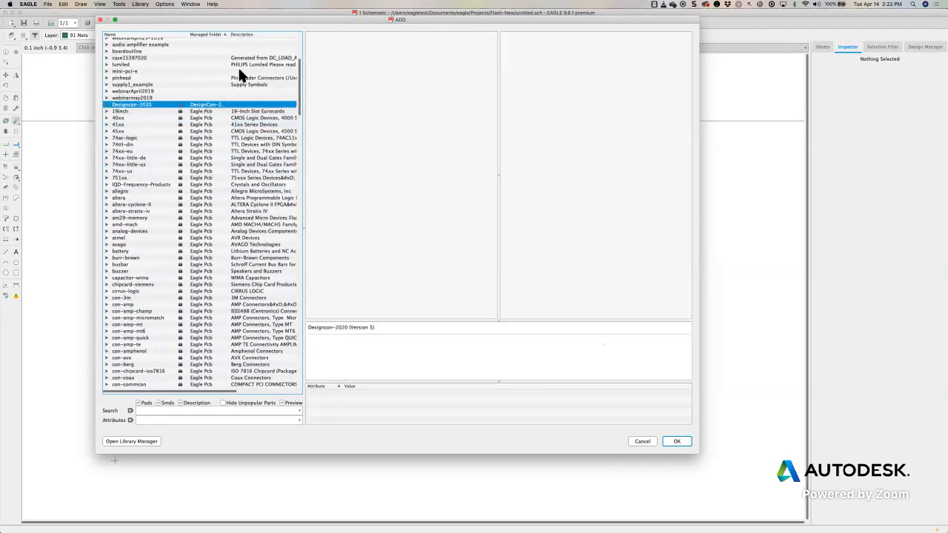
left_click_drag(235, 39, 259, 41)
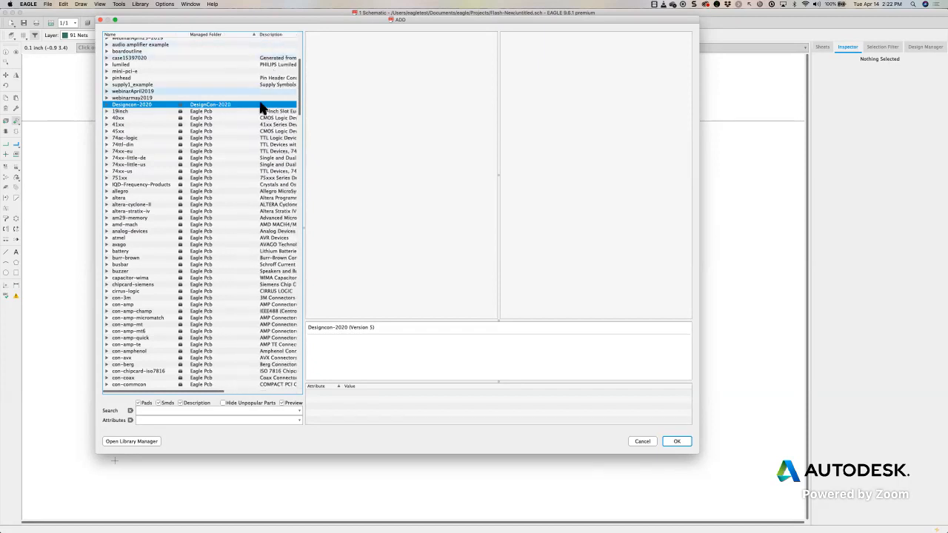
Examine which managed folder each library belongs to, from the Eagle Pcb entries through SupportTeamLibs.
left_click(203, 112)
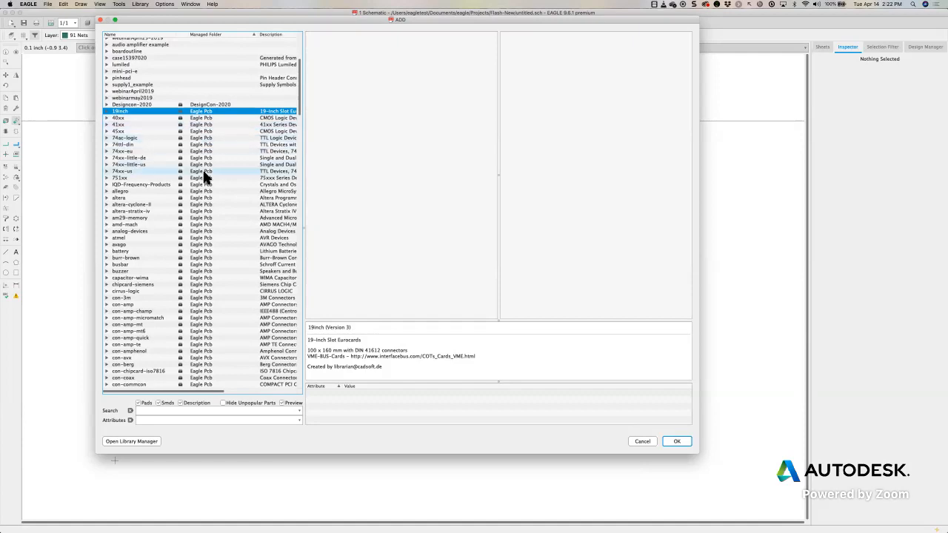
scroll(204, 176, "down", 12)
scroll(204, 175, "down", 15)
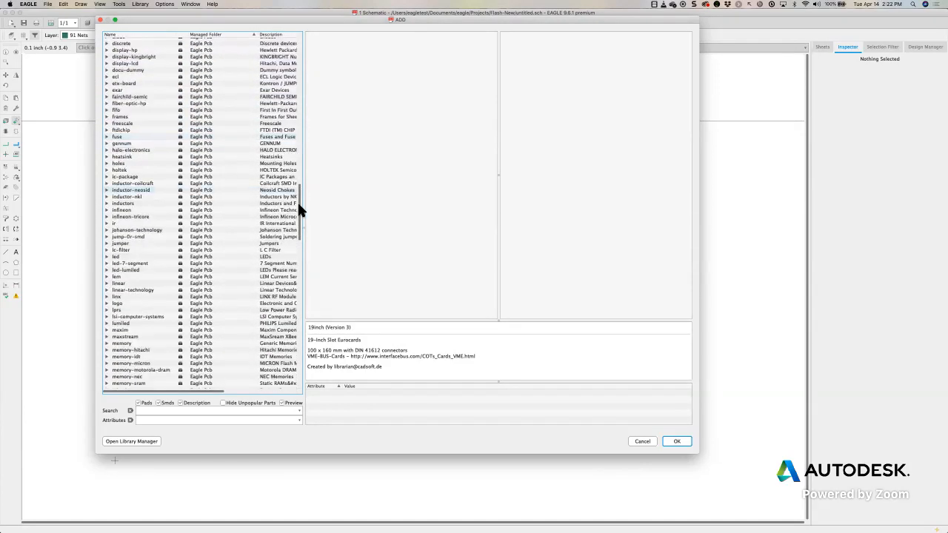
left_click_drag(302, 201, 302, 310)
scroll(298, 315, "down", 10)
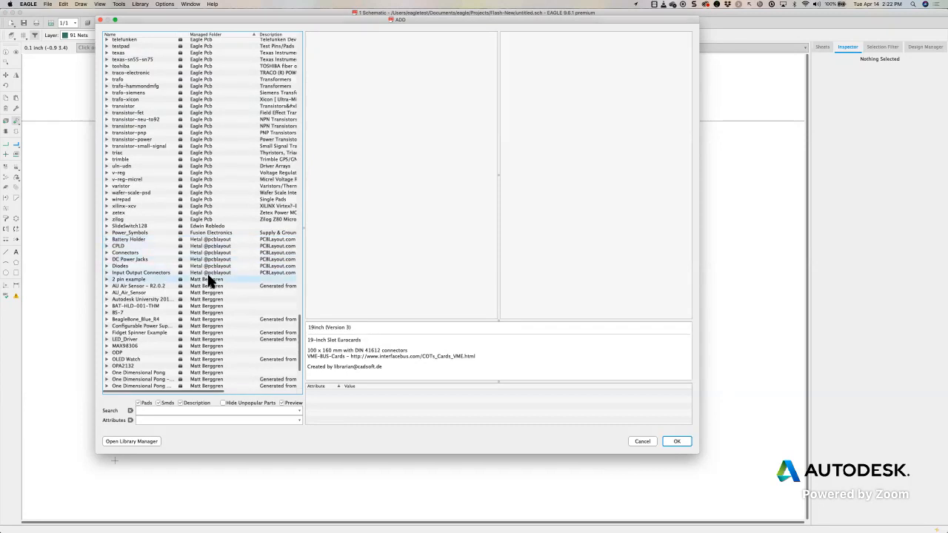
scroll(210, 185, "down", 5)
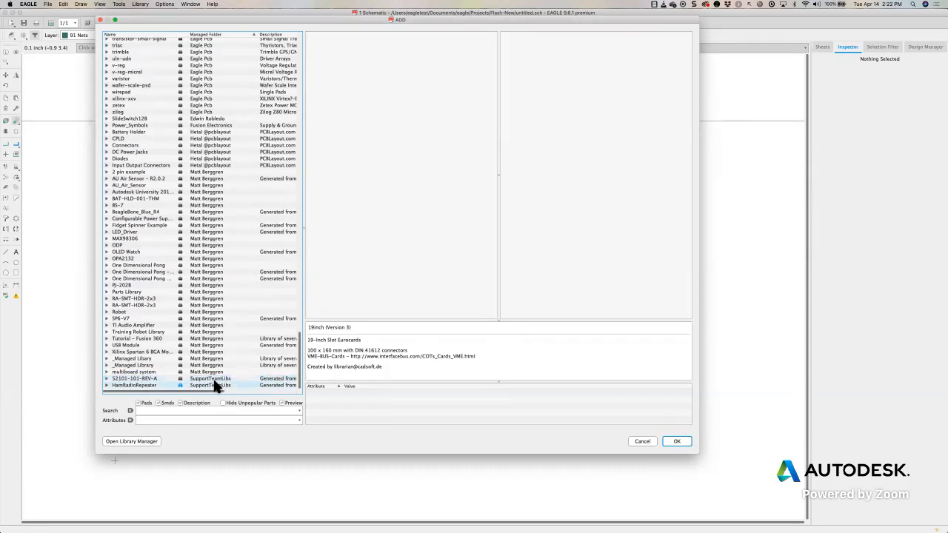
scroll(219, 239, "up", 5)
scroll(218, 235, "up", 17)
scroll(215, 226, "up", 1)
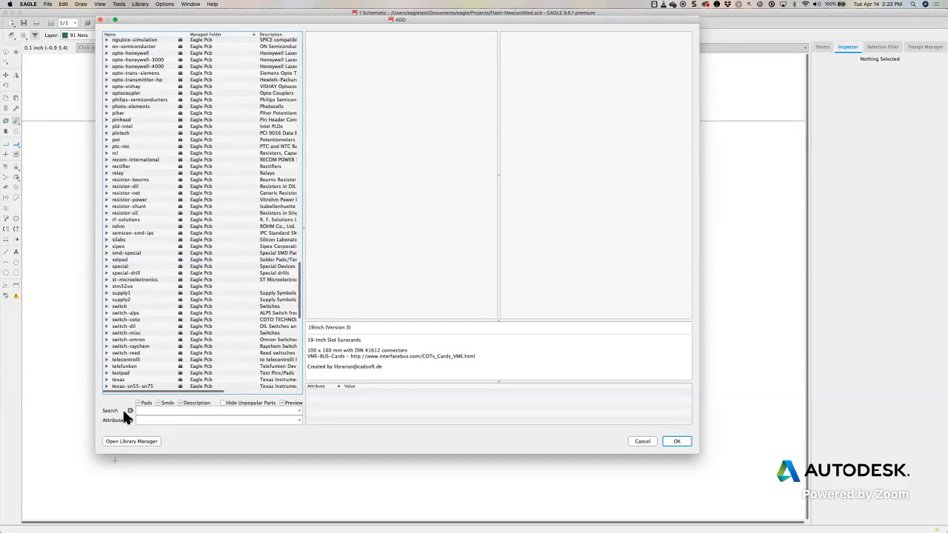
Find the frames library in the ADD dialog's list and expand it to show its frames.
left_click(154, 413)
scroll(110, 237, "down", 5)
left_click(129, 253)
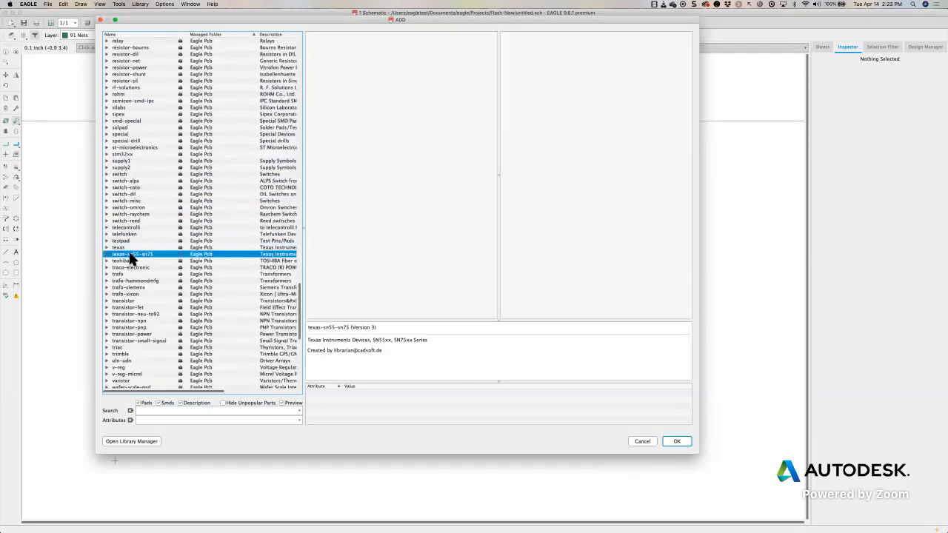
key("f")
scroll(138, 253, "down", 3)
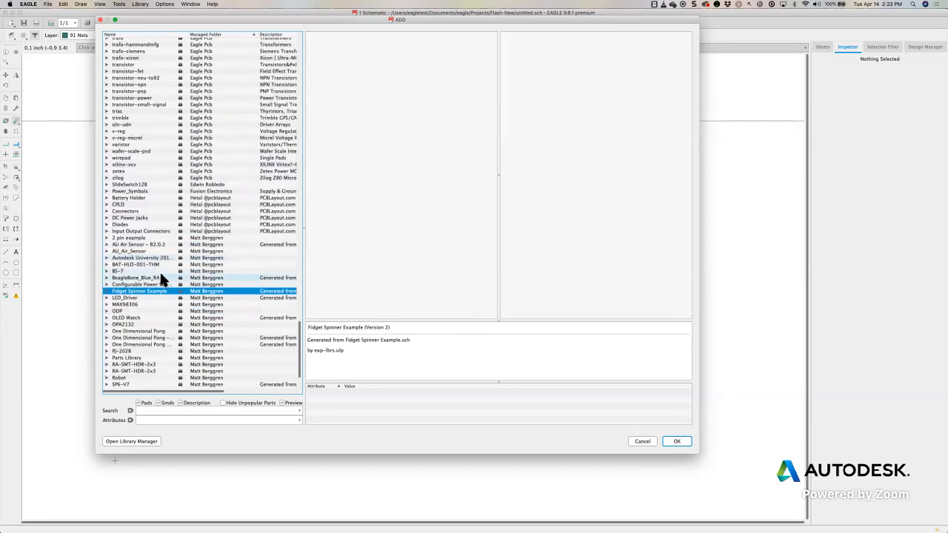
type("fr")
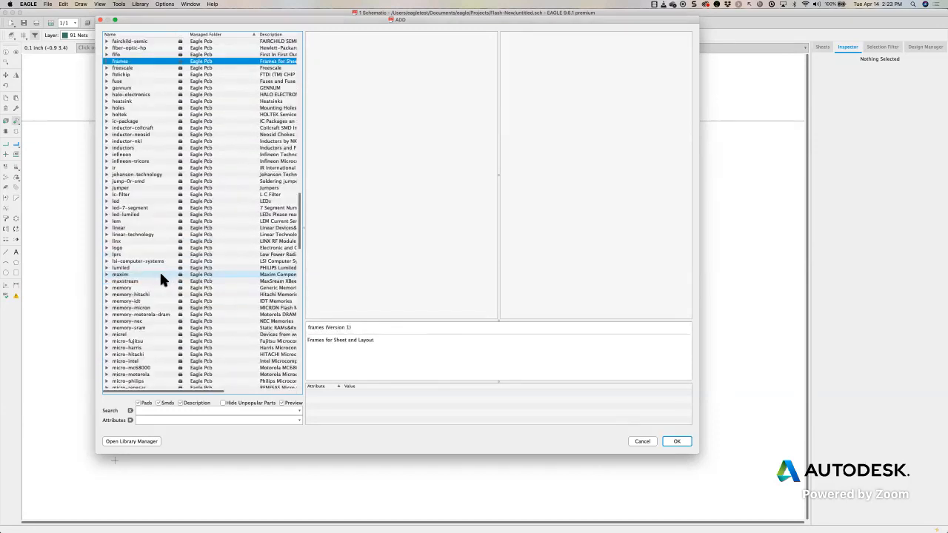
left_click(106, 61)
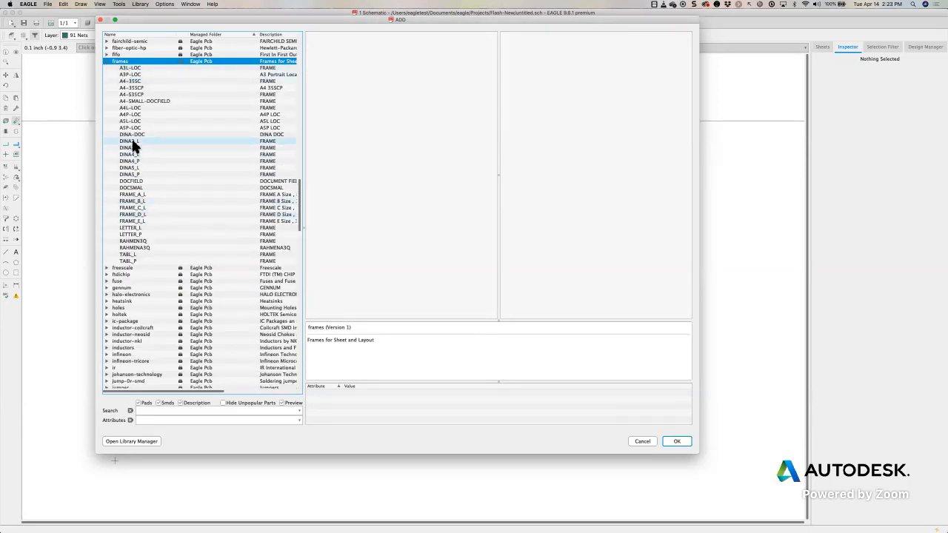
Place the FRAME_A_L landscape frame with its lower-left corner on the schematic origin, and end the placement after one copy.
left_click(133, 197)
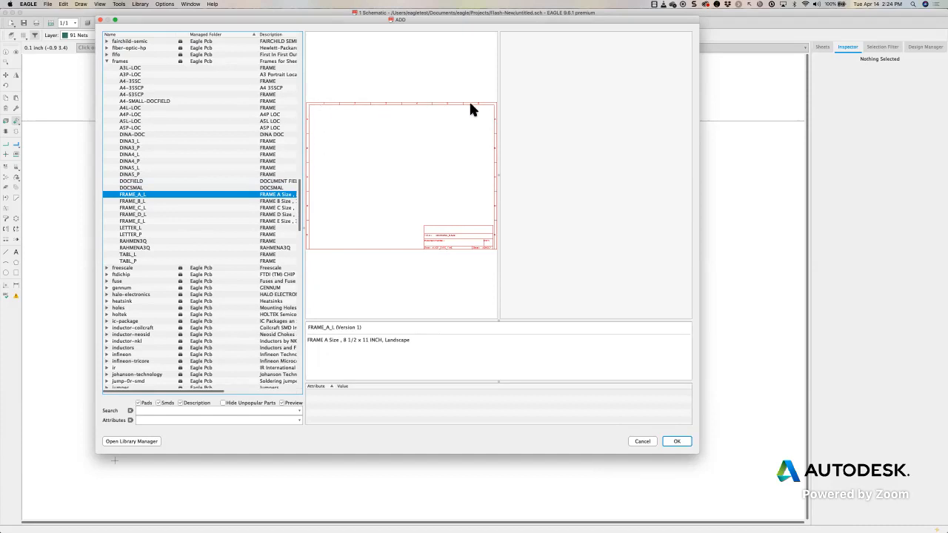
left_click(678, 441)
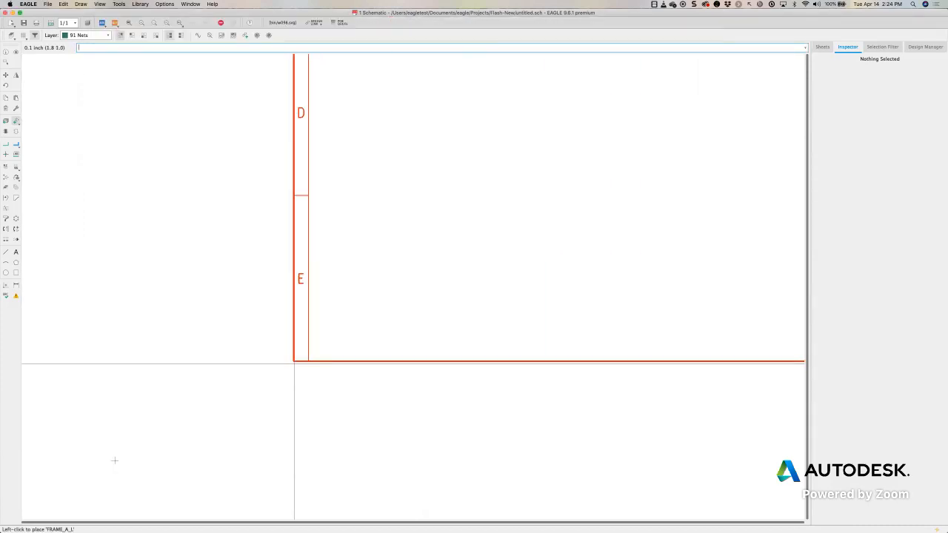
left_click_drag(241, 308, 123, 455)
mouse_move(507, 448)
left_mouse_down()
mouse_move(171, 469)
mouse_move(125, 457)
left_mouse_up()
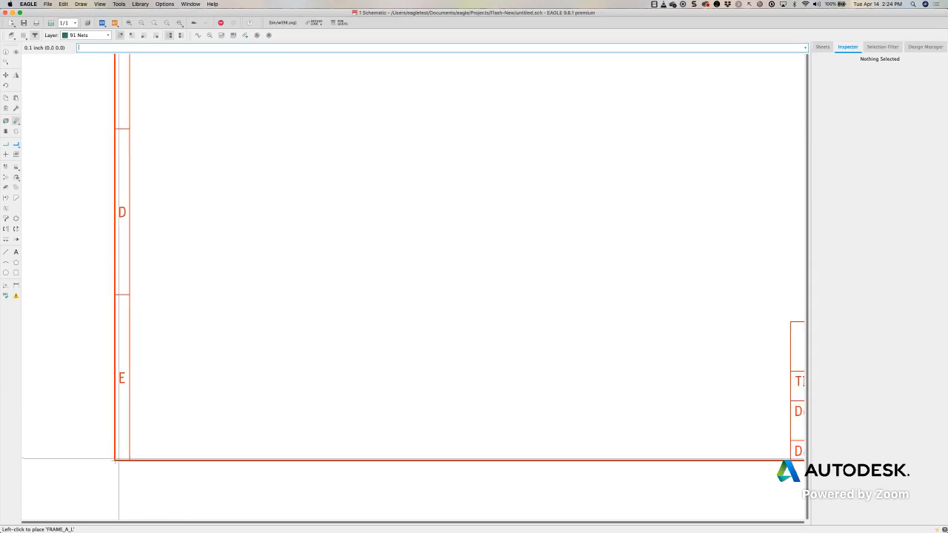
left_click(114, 460)
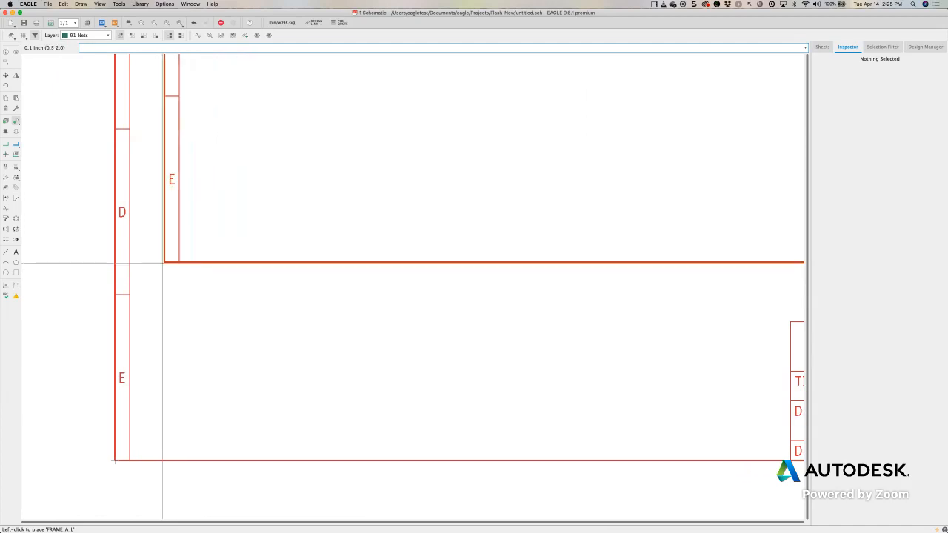
left_click(129, 23)
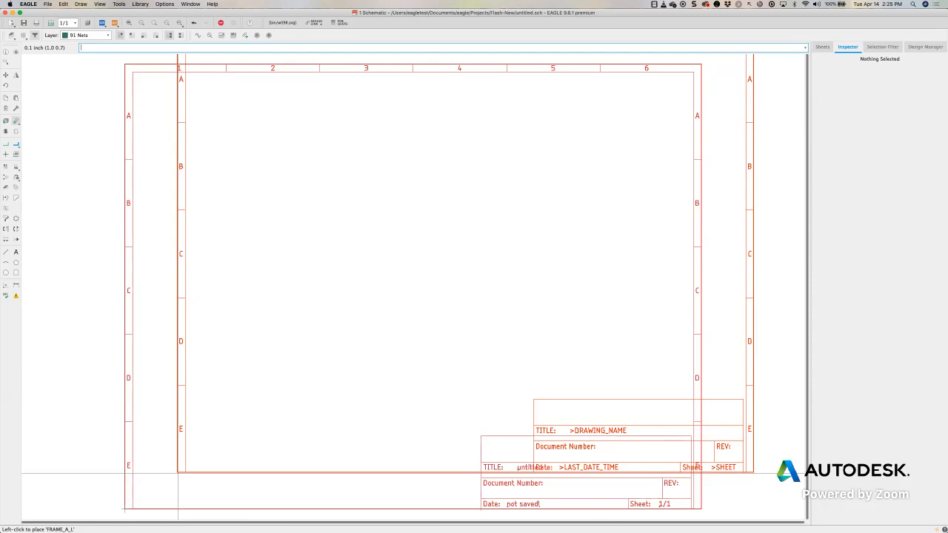
key("Escape")
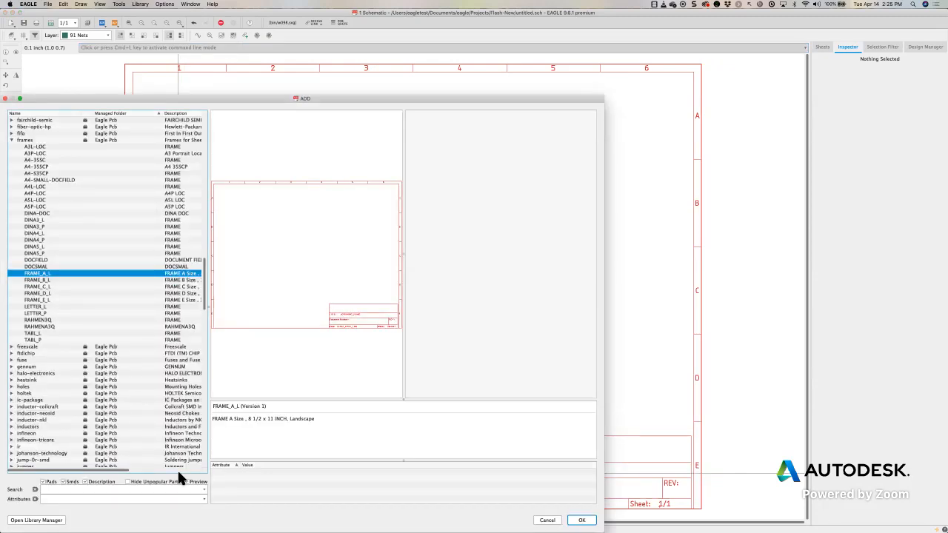
Collapse the frames library, and open the Library Manager to inspect the library used in this design.
left_click_drag(256, 99, 358, 47)
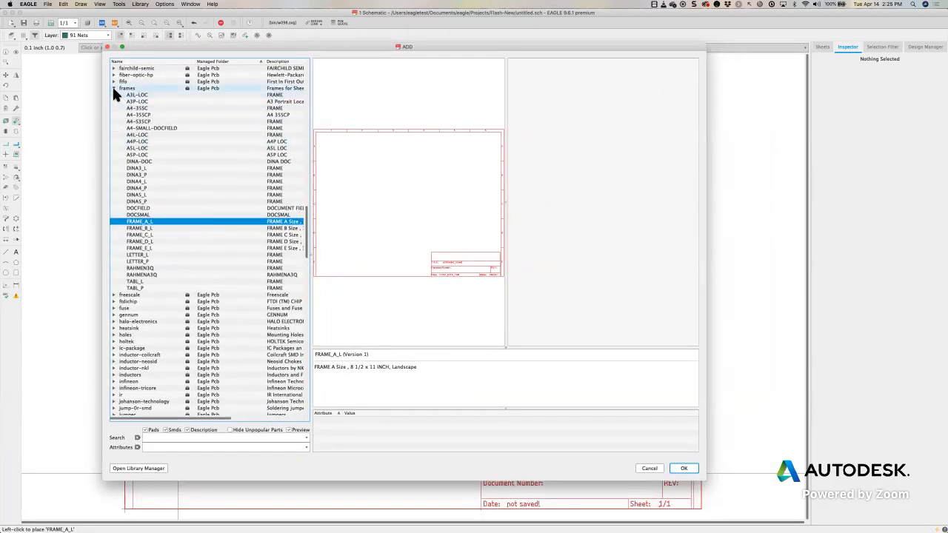
left_click(114, 88)
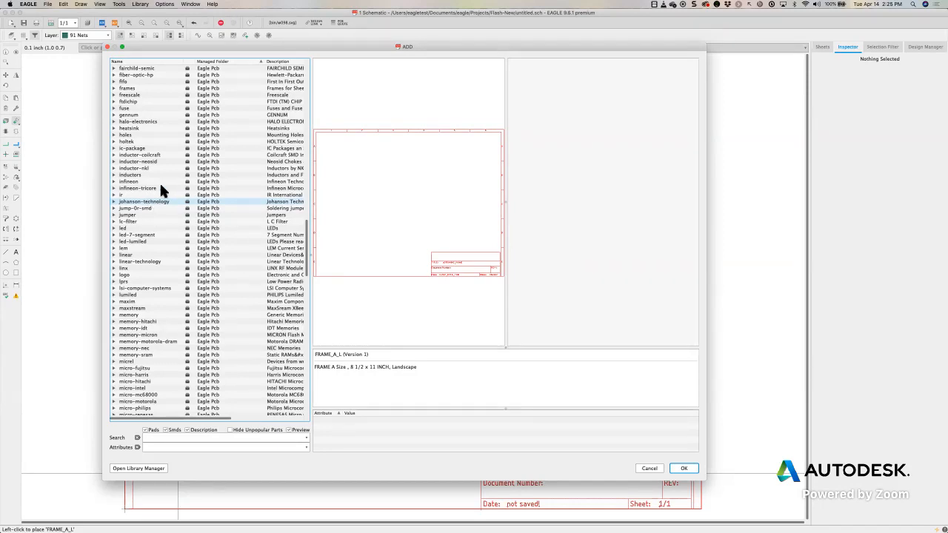
left_click_drag(400, 44, 398, 40)
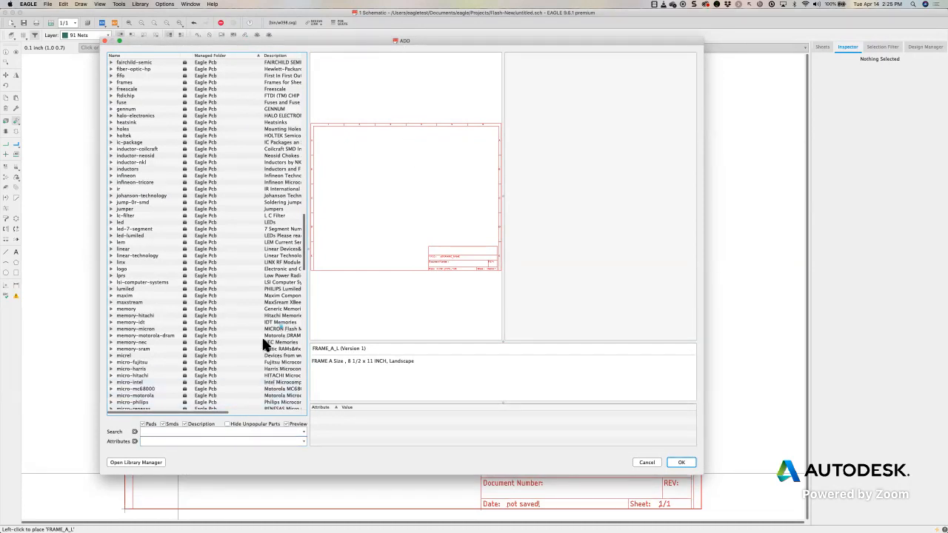
left_click(136, 463)
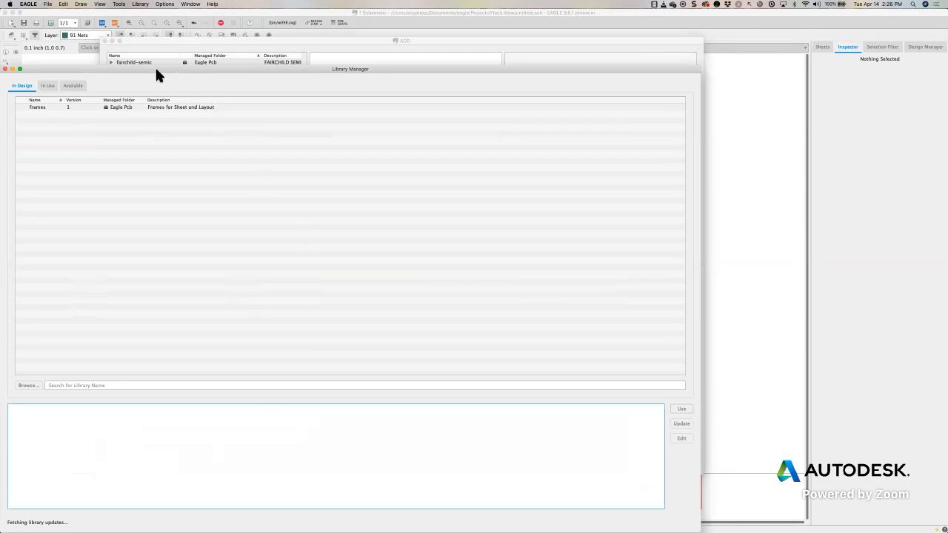
left_click_drag(152, 69, 261, 13)
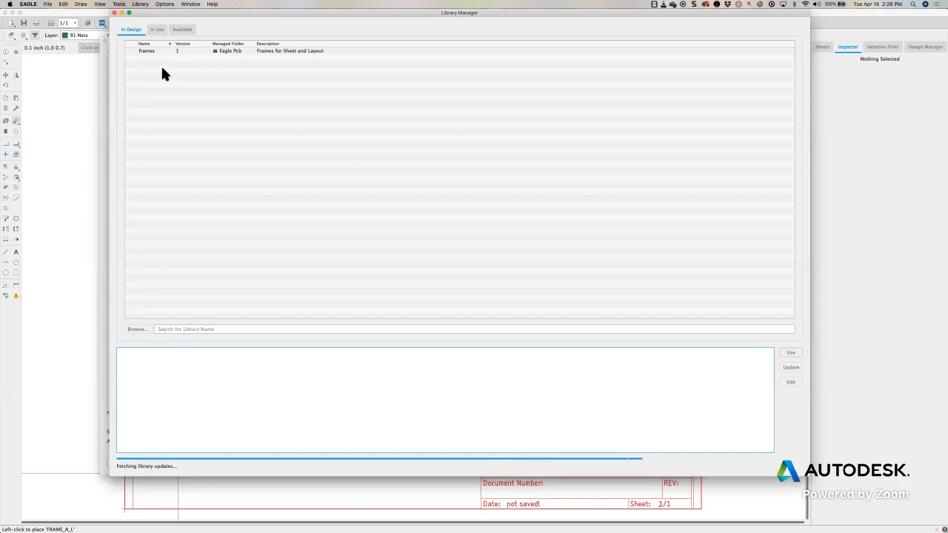
left_click(145, 51)
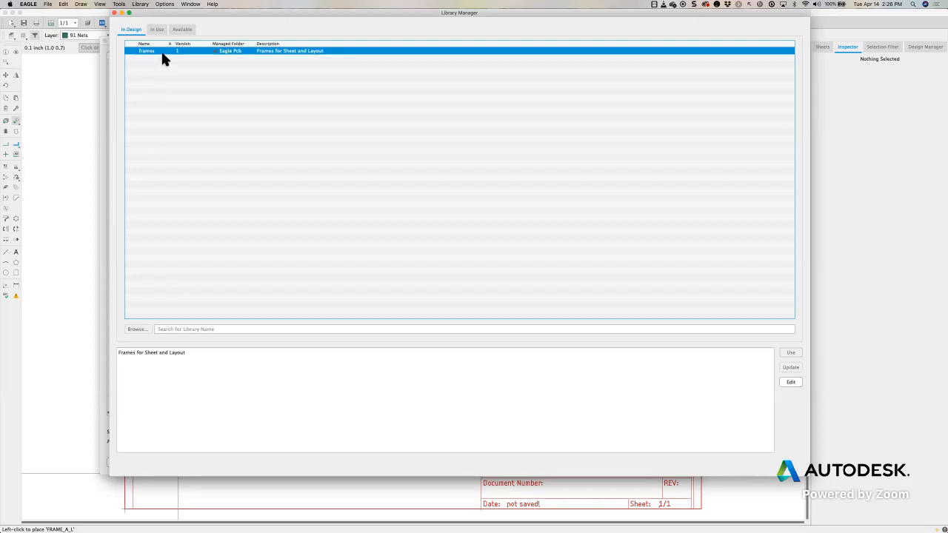
Show the libraries in use, widen the Name column to show full names, and look through the list.
left_click(156, 29)
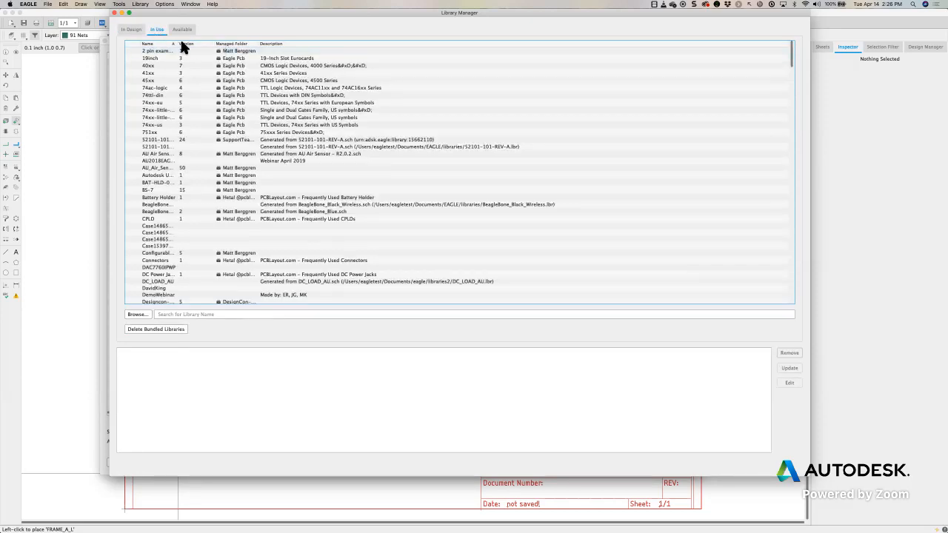
left_click_drag(179, 43, 288, 44)
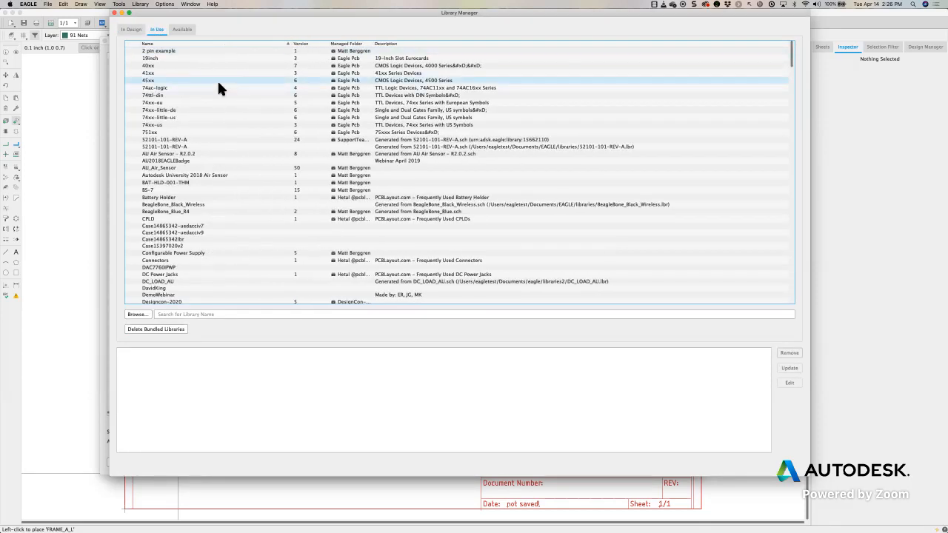
scroll(200, 192, "down", 5)
scroll(199, 189, "down", 10)
scroll(199, 189, "down", 4)
scroll(201, 193, "up", 10)
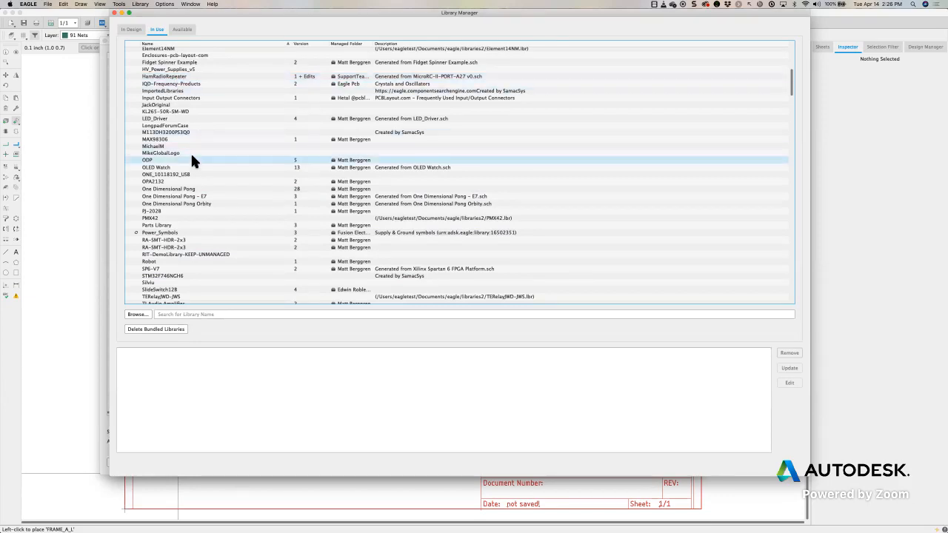
Update the in-use Power_Symbols library from the Fusion Electronics folder.
scroll(191, 157, "down", 2)
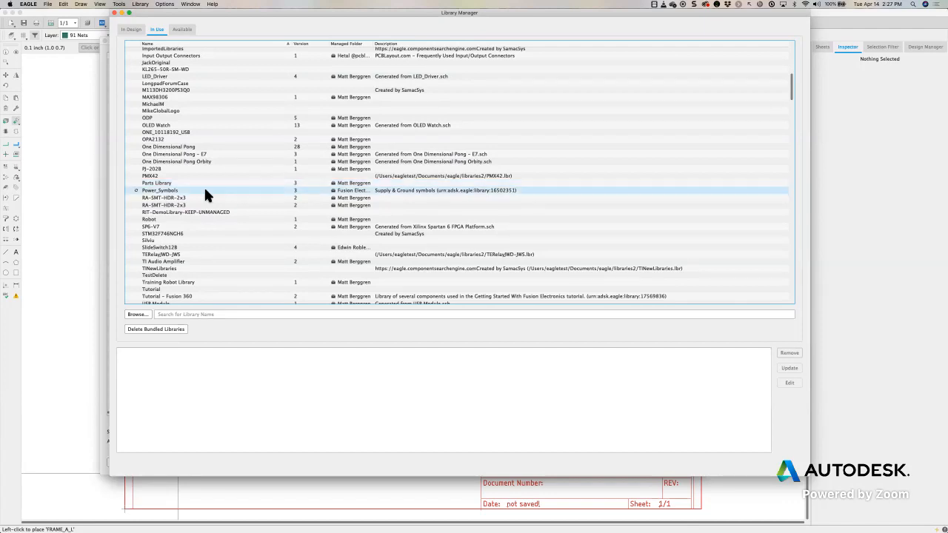
left_click(145, 190)
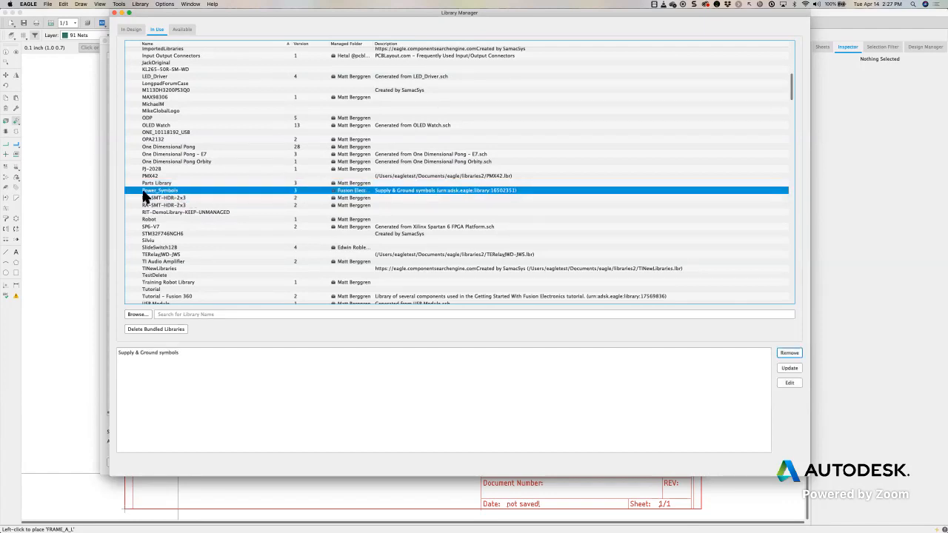
left_click(786, 370)
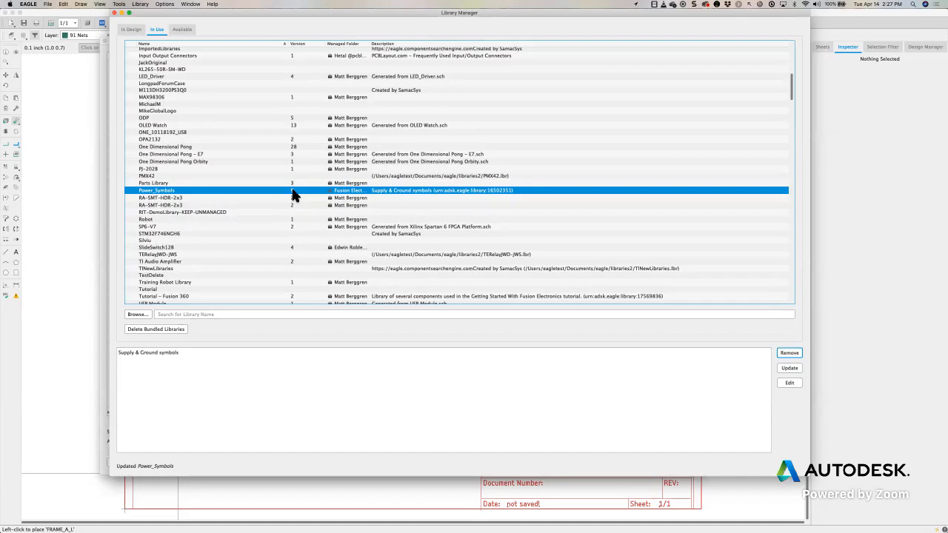
Check the rest of the in-use list, down to the connector libraries, for other libraries needing an update.
scroll(157, 212, "down", 10)
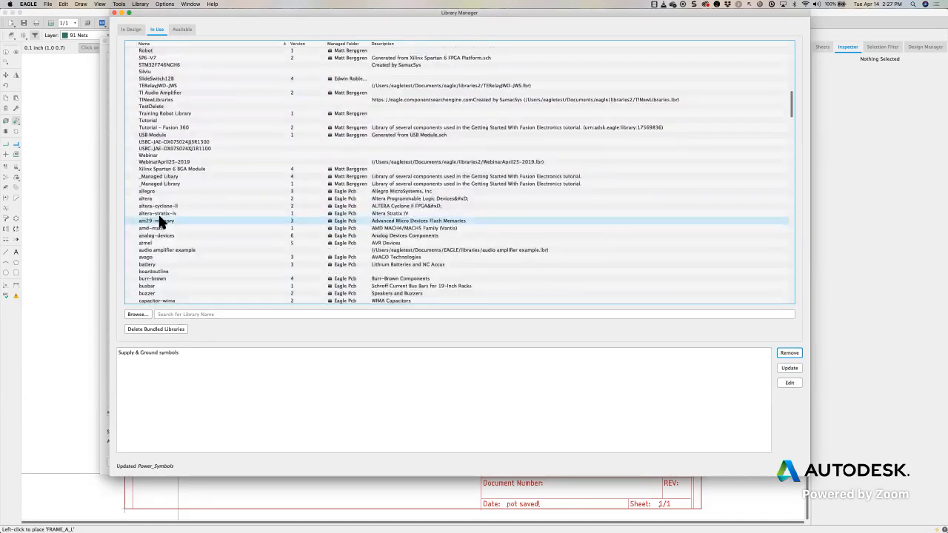
scroll(131, 263, "down", 5)
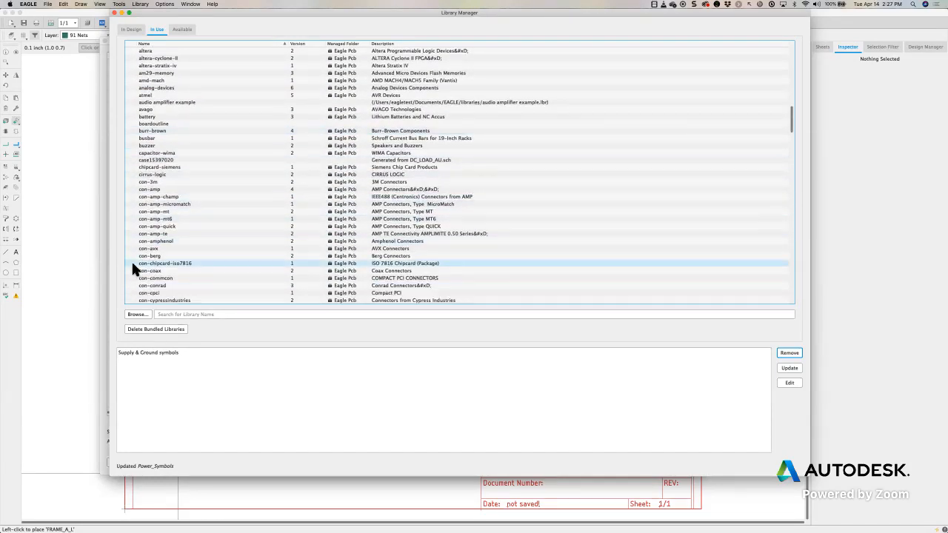
scroll(133, 264, "up", 8)
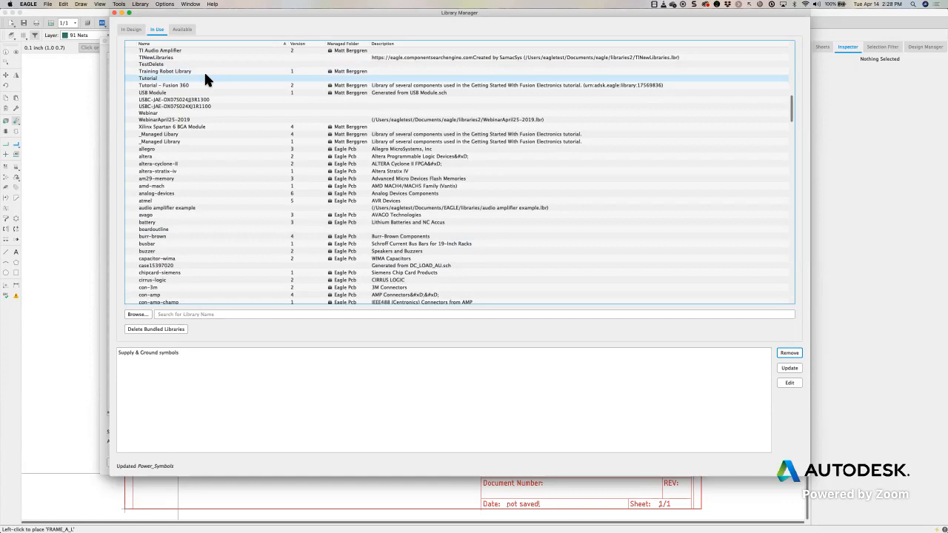
Show the available libraries, widen the Name and Managed Folder columns, and sort the list by managed folder.
left_click(185, 29)
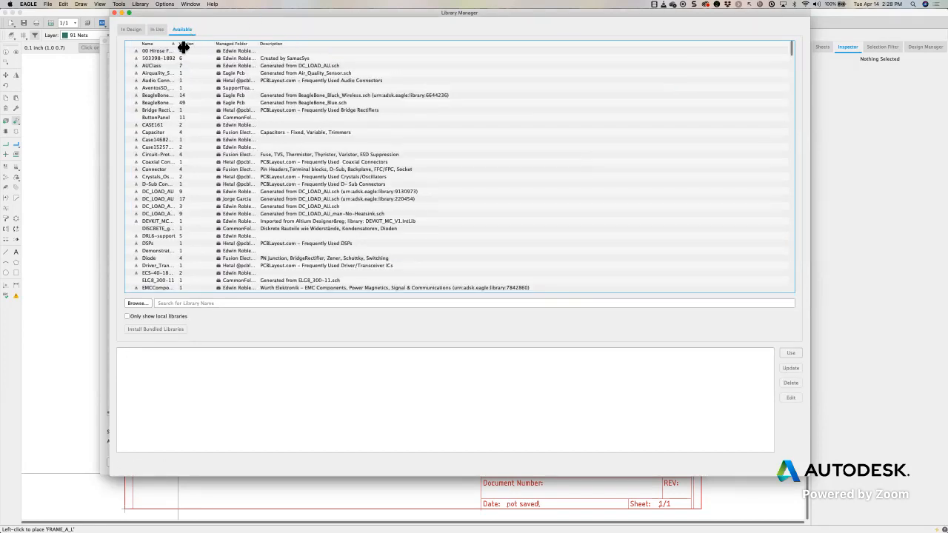
left_click_drag(183, 47, 330, 47)
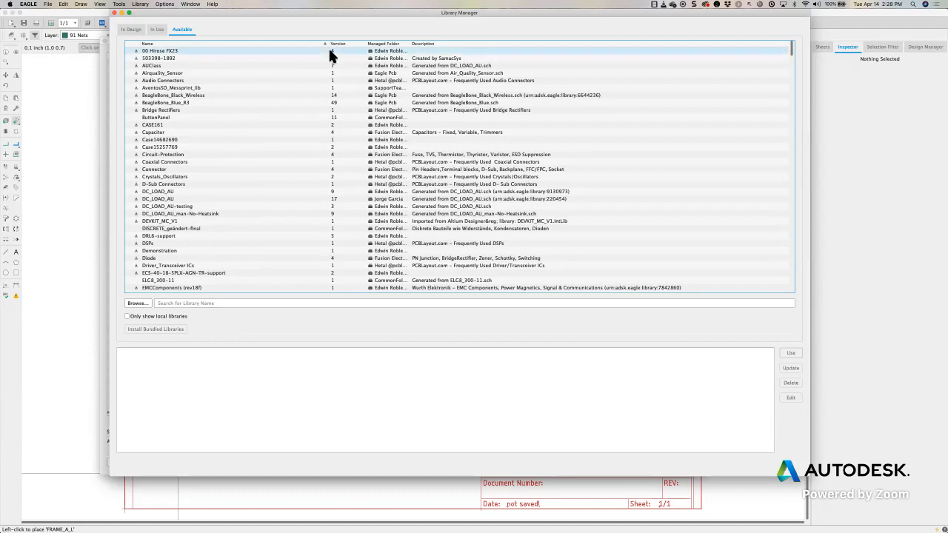
left_click_drag(412, 43, 529, 43)
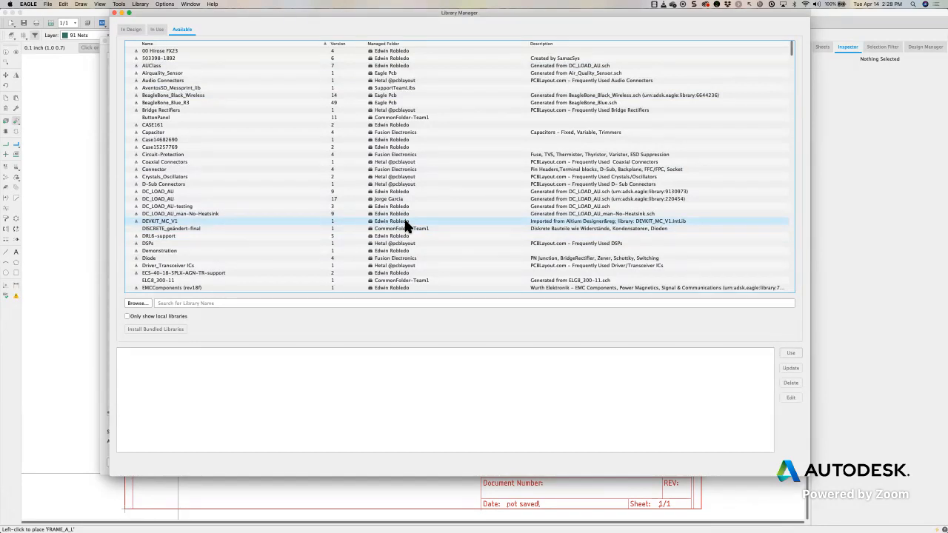
left_click(384, 44)
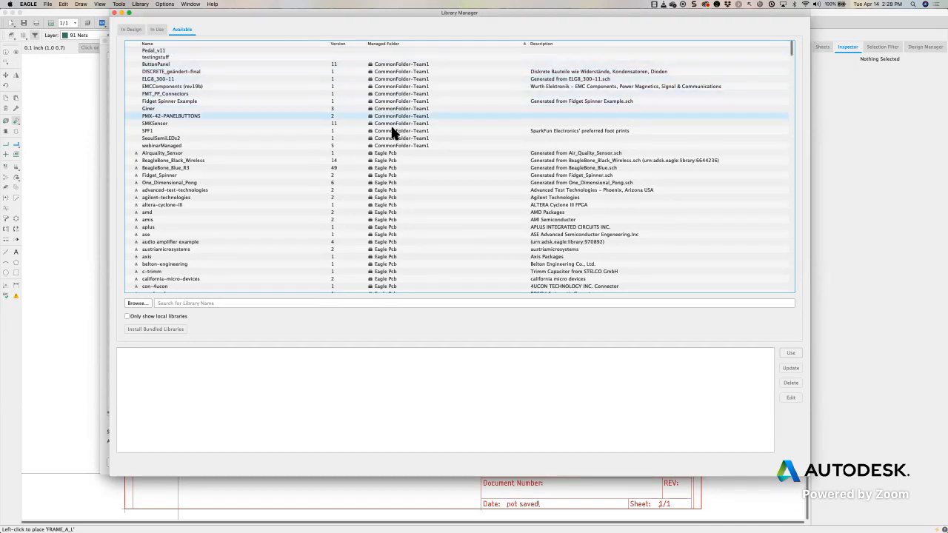
Examine which available libraries each managed folder holds, from CommonFolder-Team1 through Eagle Pcb and the folder after it.
scroll(390, 152, "down", 3)
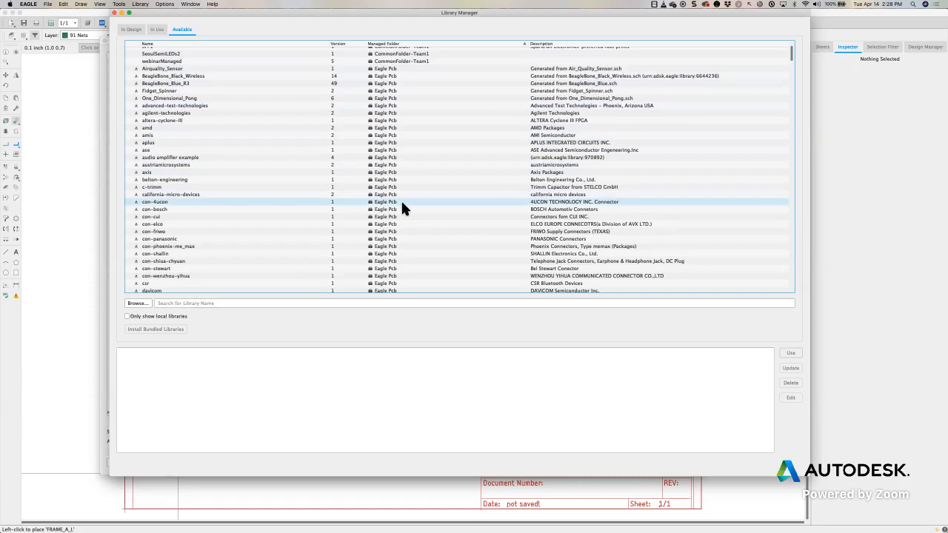
scroll(395, 180, "down", 2)
scroll(395, 176, "down", 15)
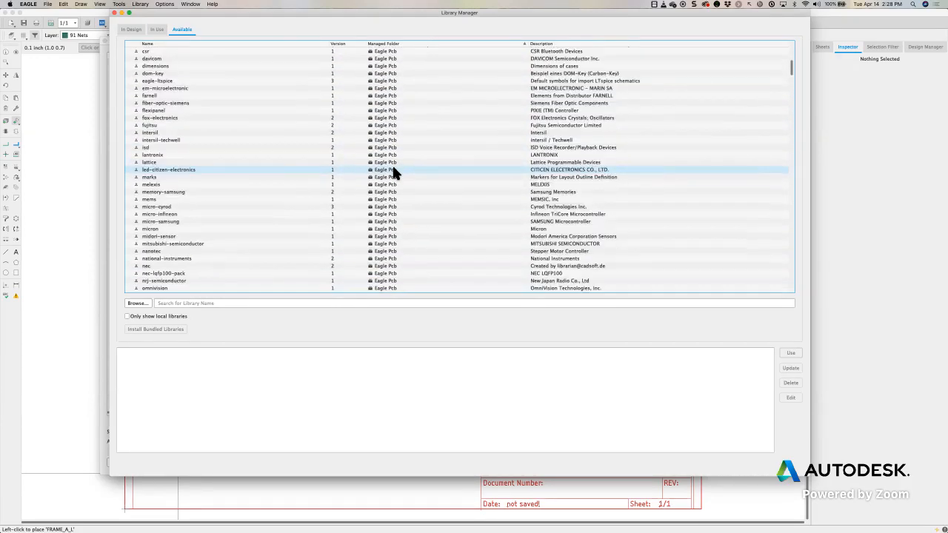
scroll(393, 167, "down", 5)
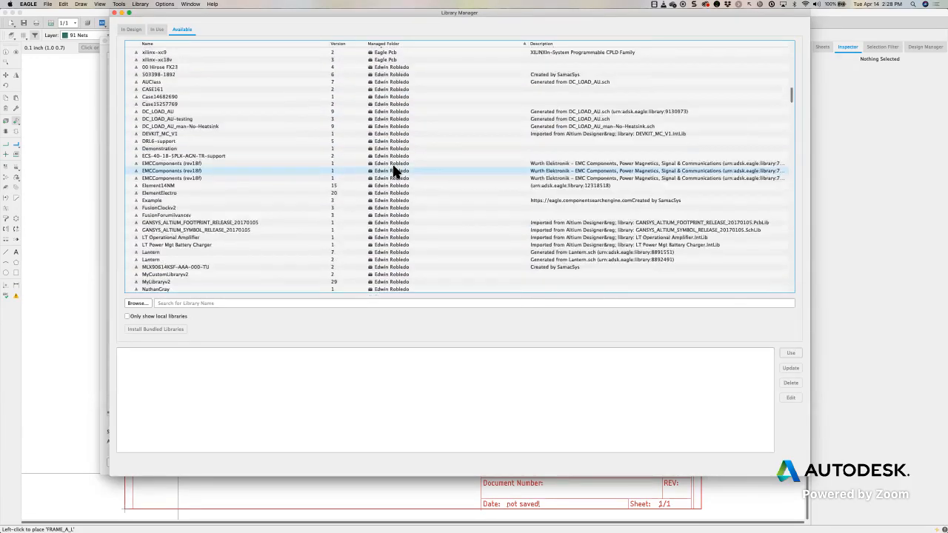
scroll(393, 166, "down", 12)
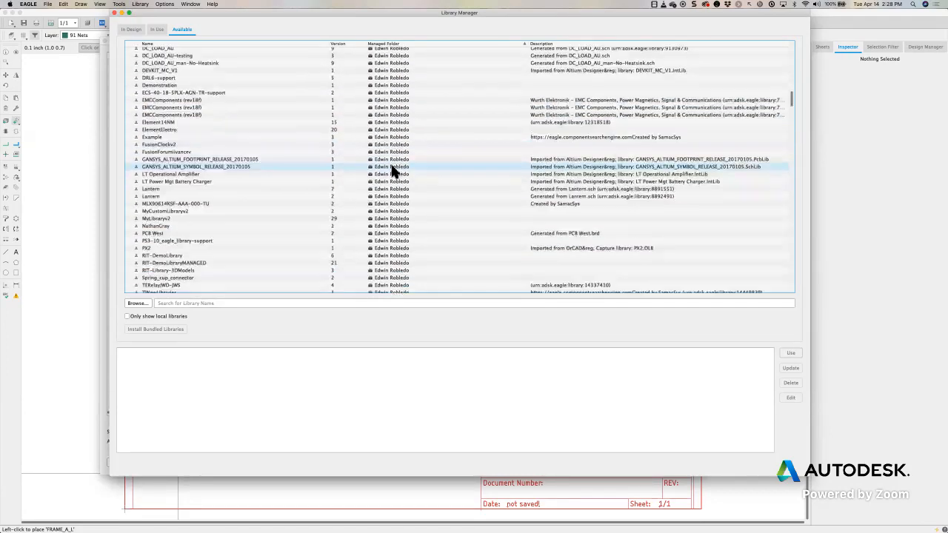
scroll(395, 165, "down", 4)
Search the available libraries for "ada", and clear the search to restore the full list.
left_click(256, 303)
type("ada")
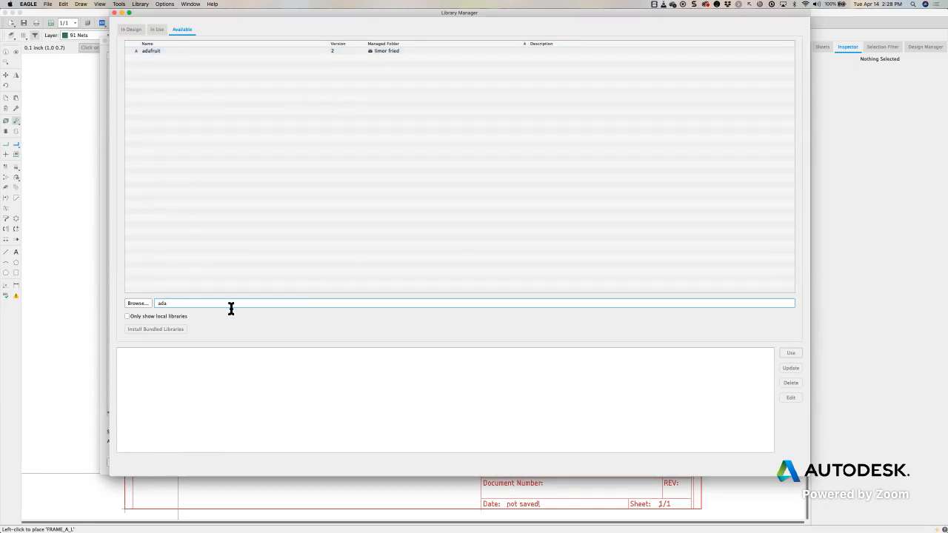
key("super+a")
key("BackSpace")
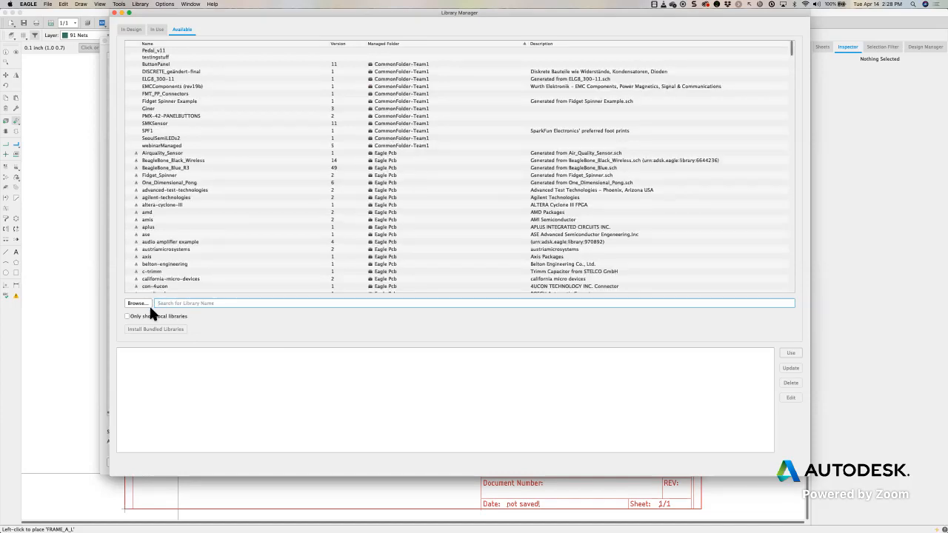
Browse the available libraries down to the Würth Elektronik folder, narrow the Name column, and widen the Managed Folder column.
scroll(419, 227, "down", 5)
scroll(418, 228, "down", 20)
scroll(419, 230, "down", 10)
scroll(789, 133, "down", 20)
scroll(784, 174, "down", 20)
scroll(786, 210, "down", 20)
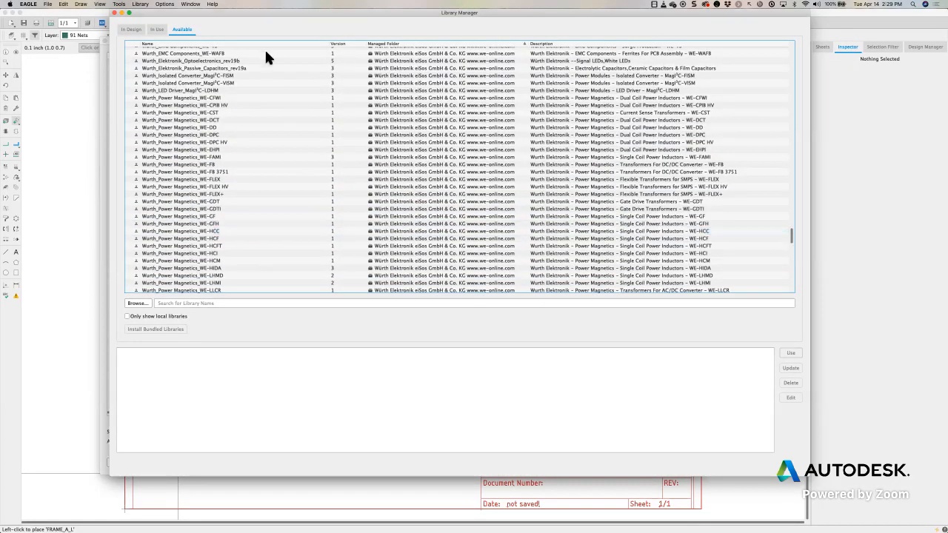
left_click_drag(326, 47, 266, 53)
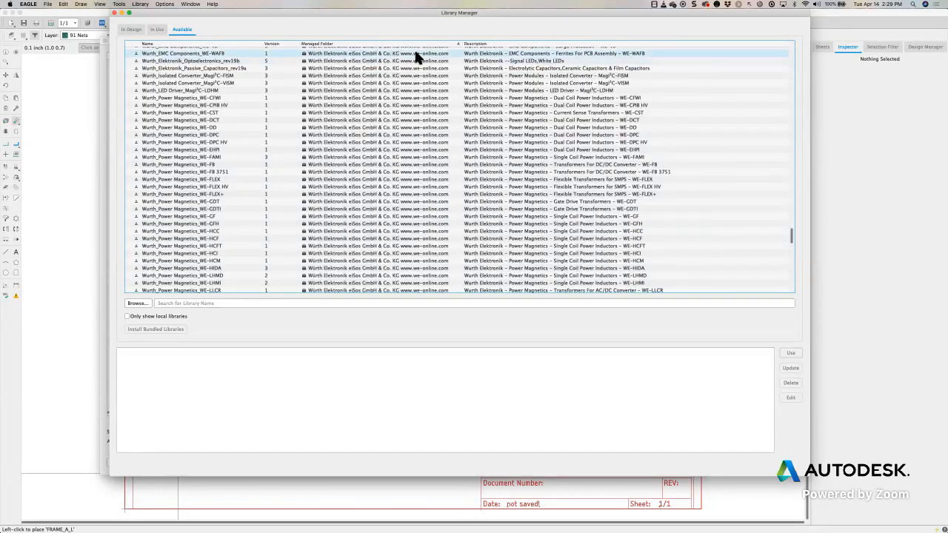
left_click_drag(466, 46, 497, 49)
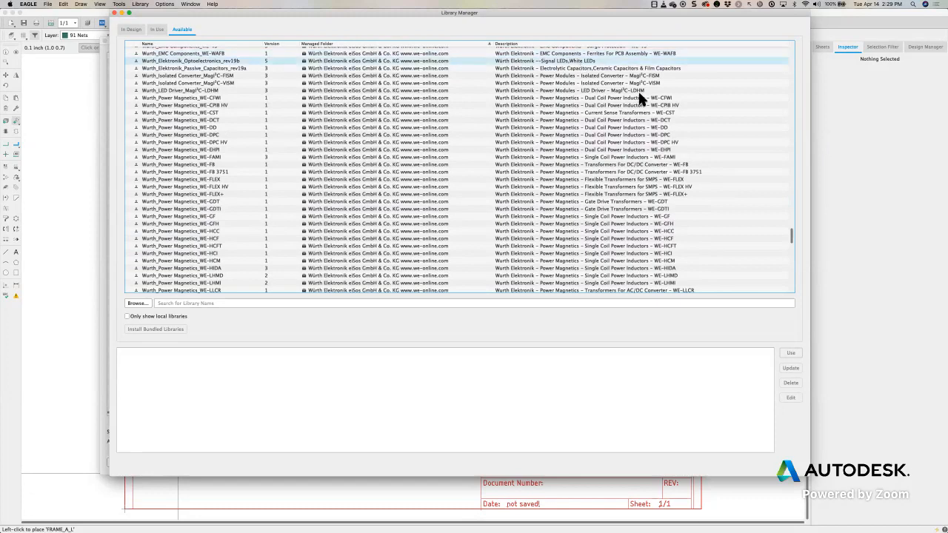
Put version 2 of the available Wurth_Capacitors_WCAP-PTHT library in use.
left_click_drag(791, 237, 794, 213)
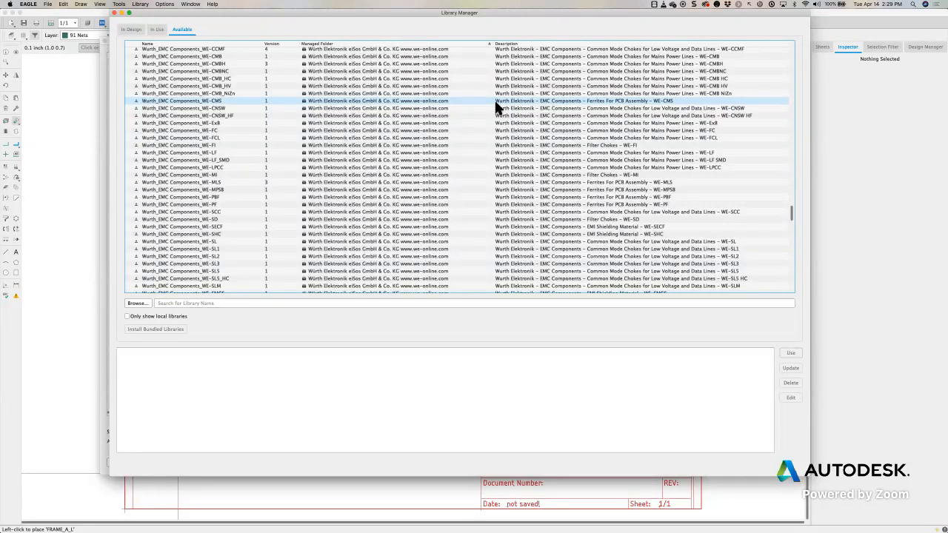
left_click(286, 145)
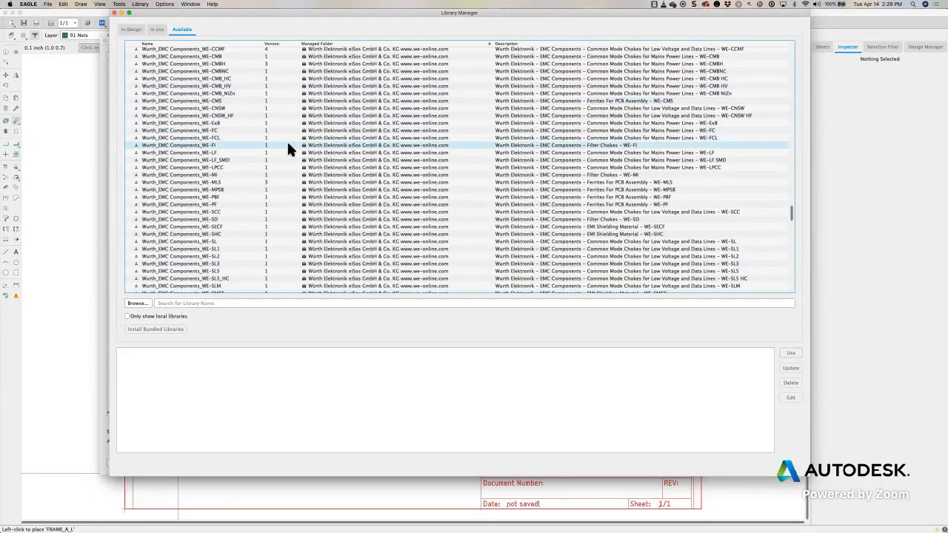
scroll(289, 151, "up", 10)
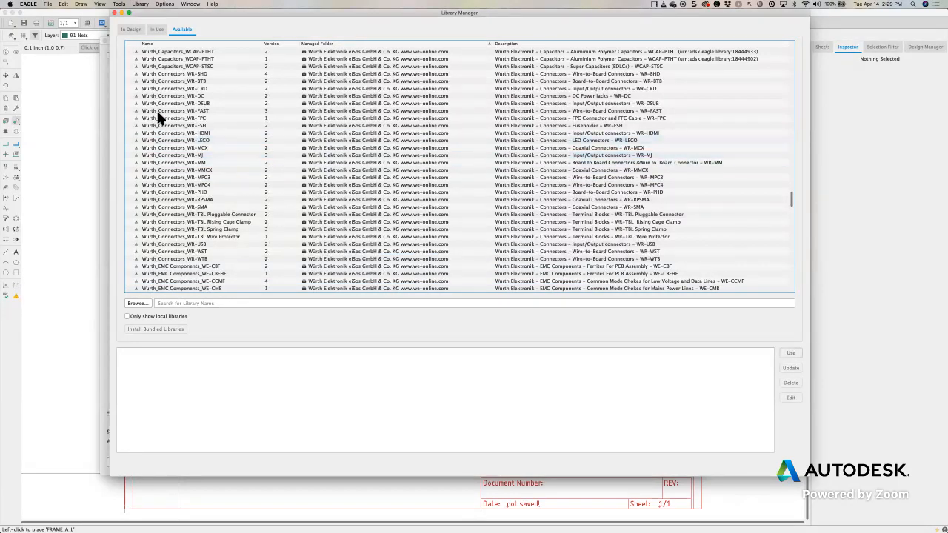
left_click(148, 51)
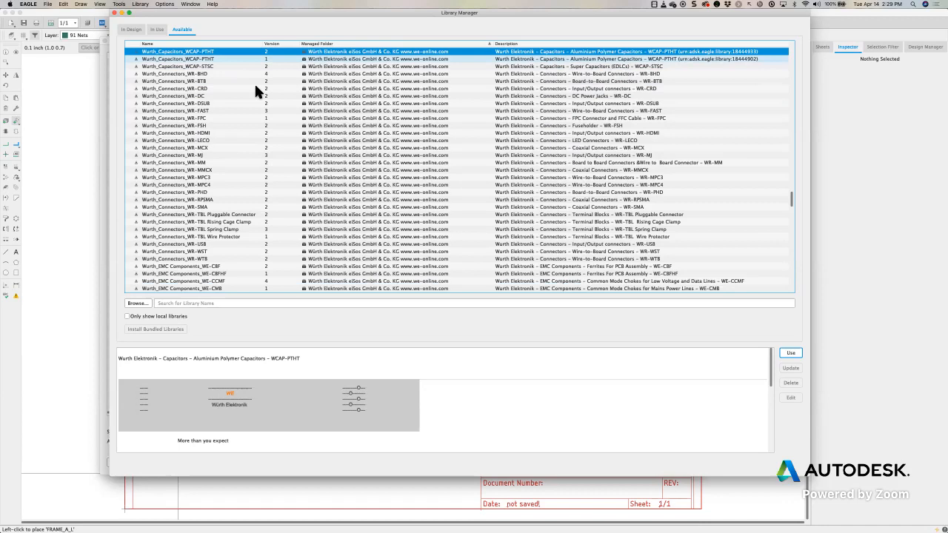
left_click(790, 354)
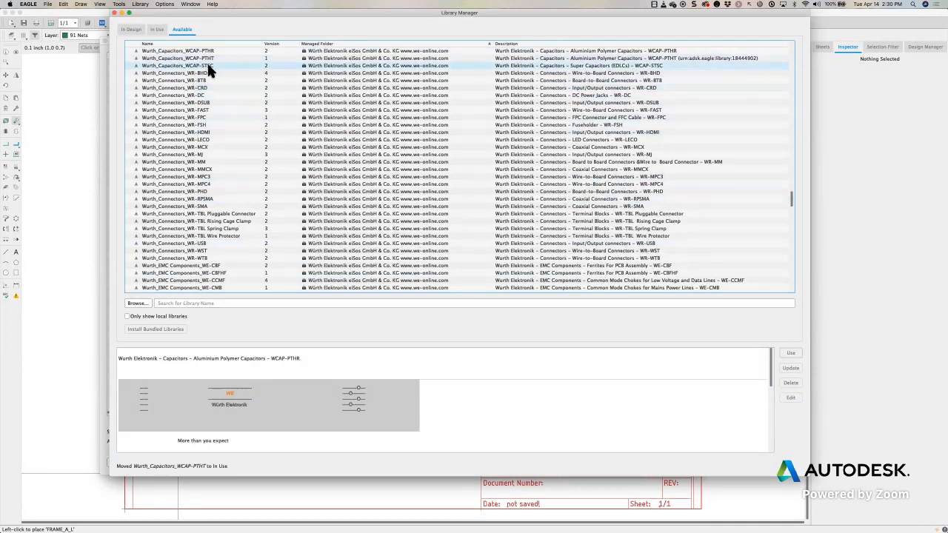
Check the in-use list for Wurth_Capacitors_WCAP-PTHT, widen its Managed Folder column, and look through the connector libraries below.
left_click(150, 30)
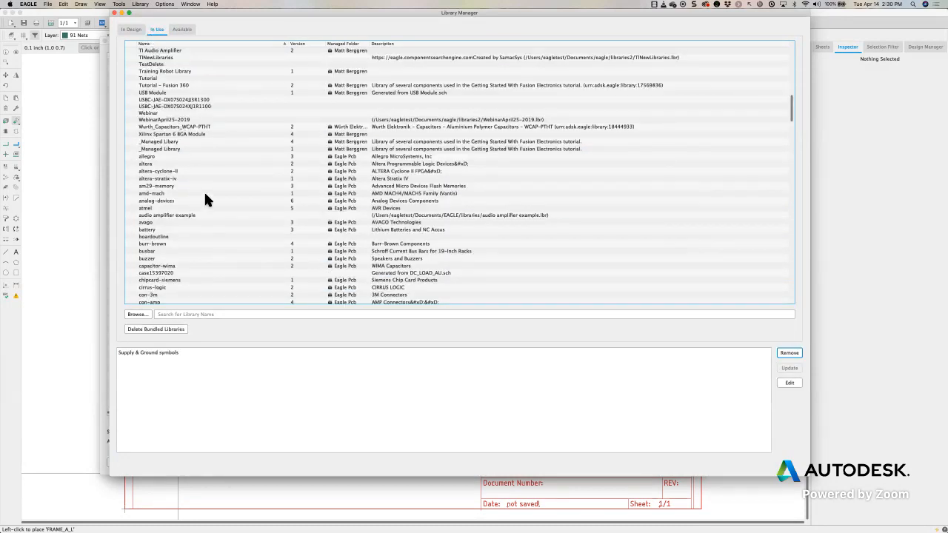
left_click_drag(370, 45, 464, 44)
scroll(171, 164, "down", 10)
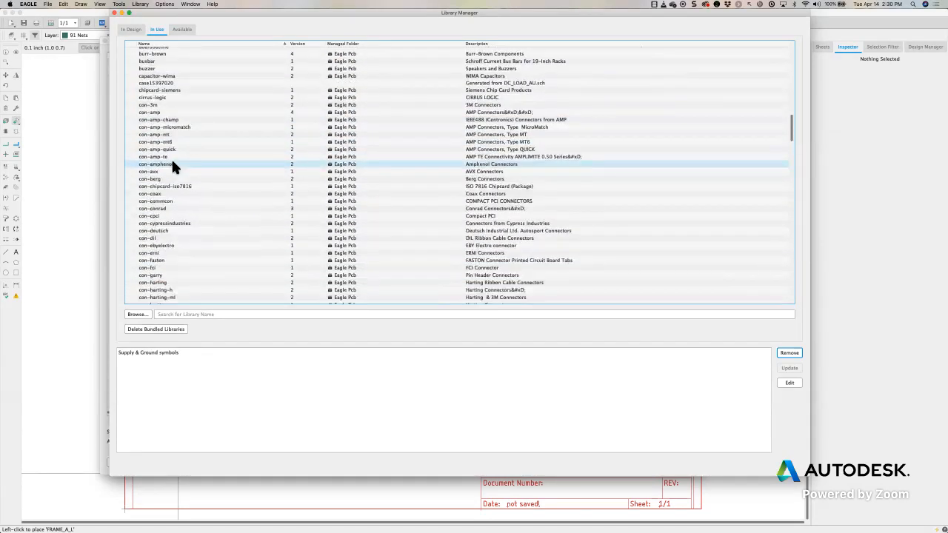
scroll(171, 159, "down", 5)
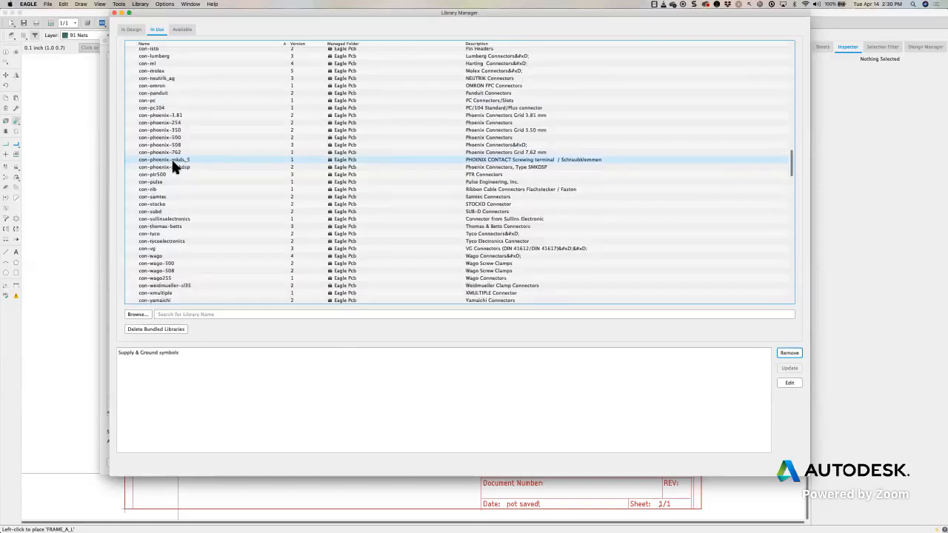
Select the available Würth libraries from Wurth_Capacitors_WCAP-PTHR through Wurth_Connectors_WR-MPC4, and close the Library Manager.
left_click(182, 29)
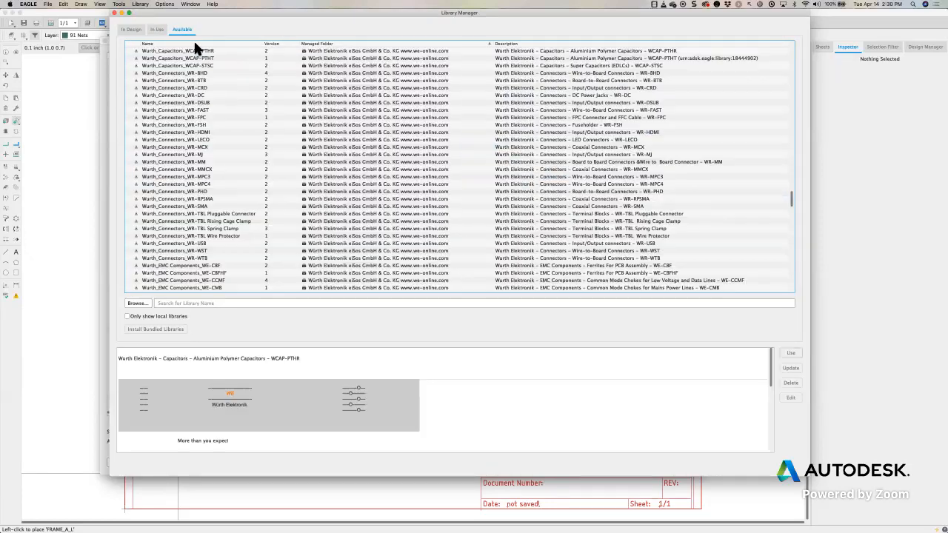
left_click(159, 51)
left_click_drag(159, 55, 186, 185)
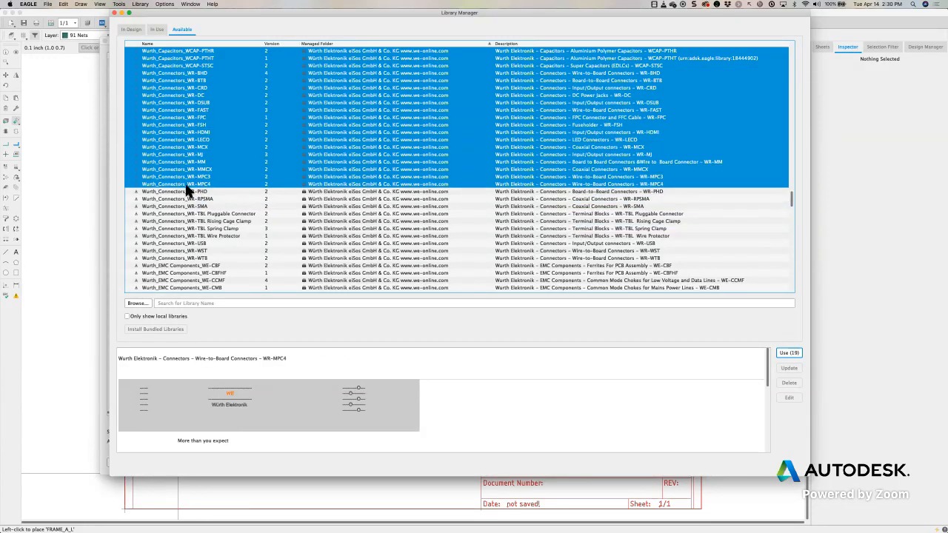
left_click(791, 354)
left_click(113, 13)
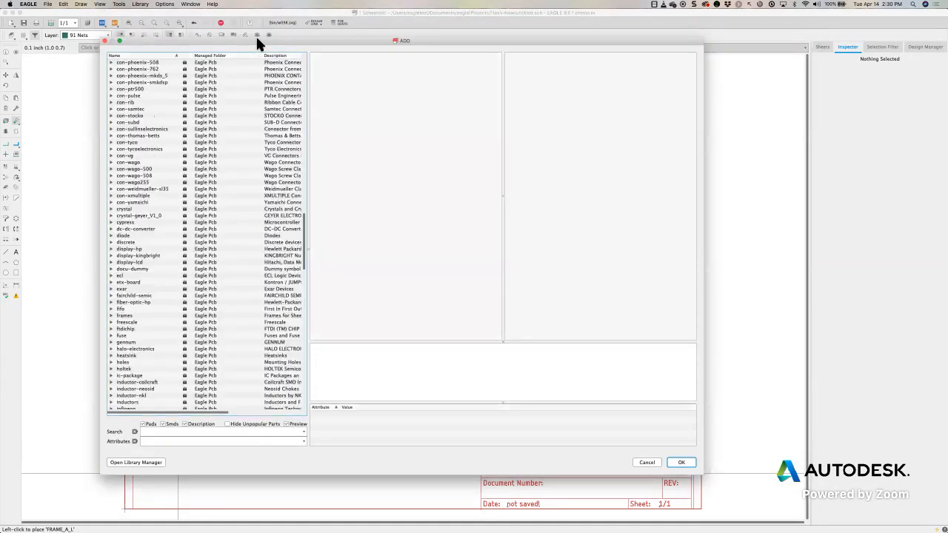
Move the part dialog to the upper part of the screen and search the in-use libraries for "555".
left_click_drag(254, 40, 205, 13)
left_click(223, 404)
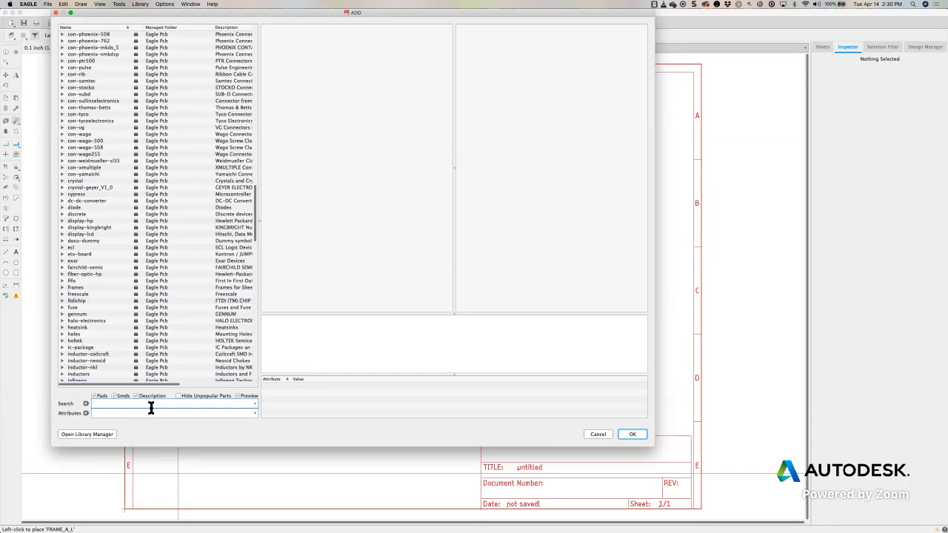
type("5")
key("BackSpace")
key("BackSpace")
key("BackSpace")
key("Return")
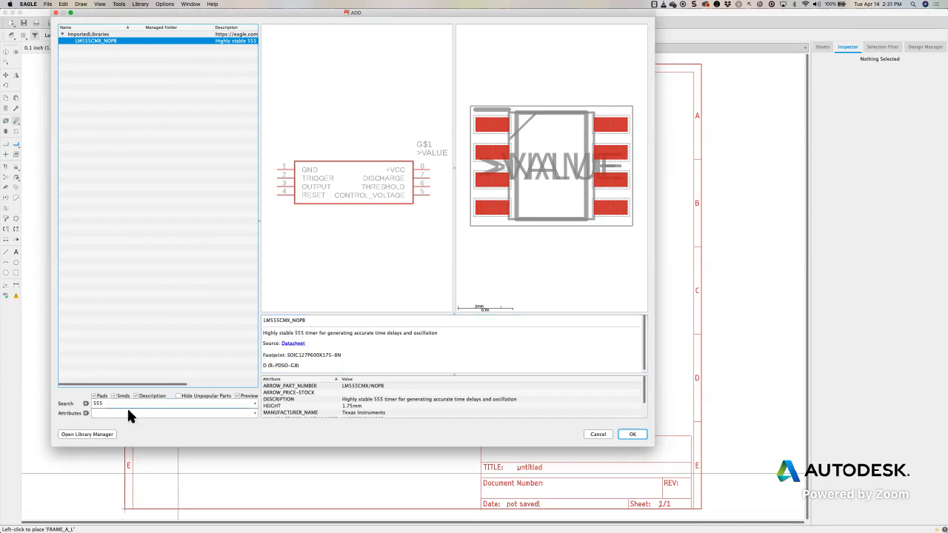
Widen the part search to "*555*" and expand the *555 timer in the linear library.
left_click(96, 405)
type("555")
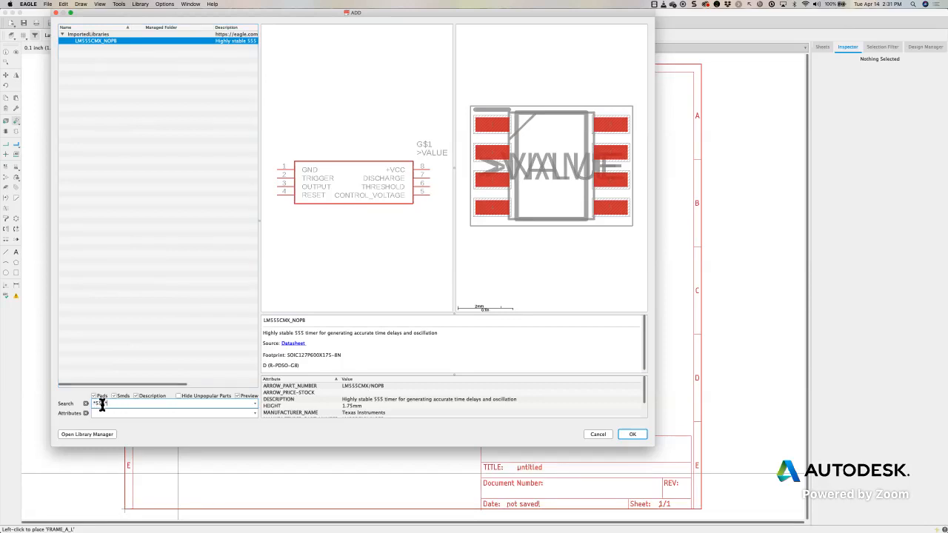
key("Return")
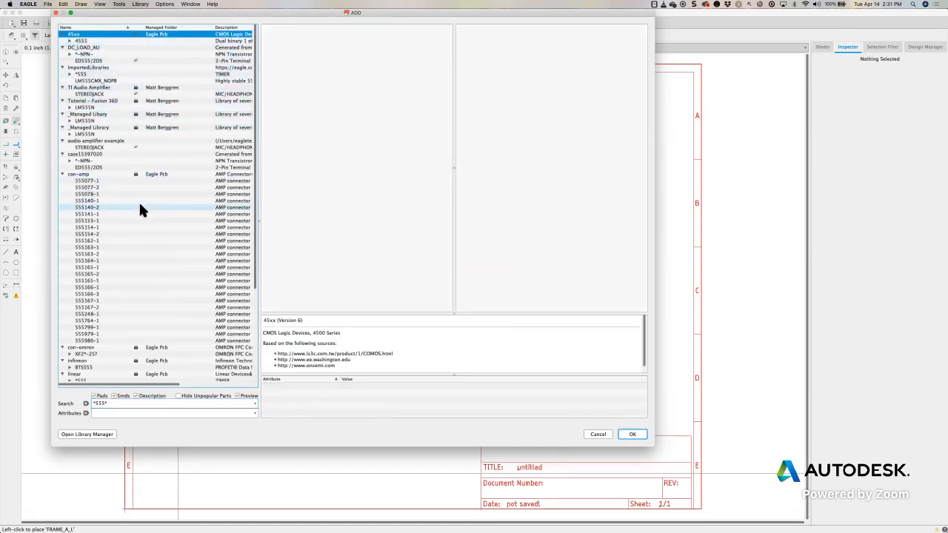
scroll(139, 201, "down", 5)
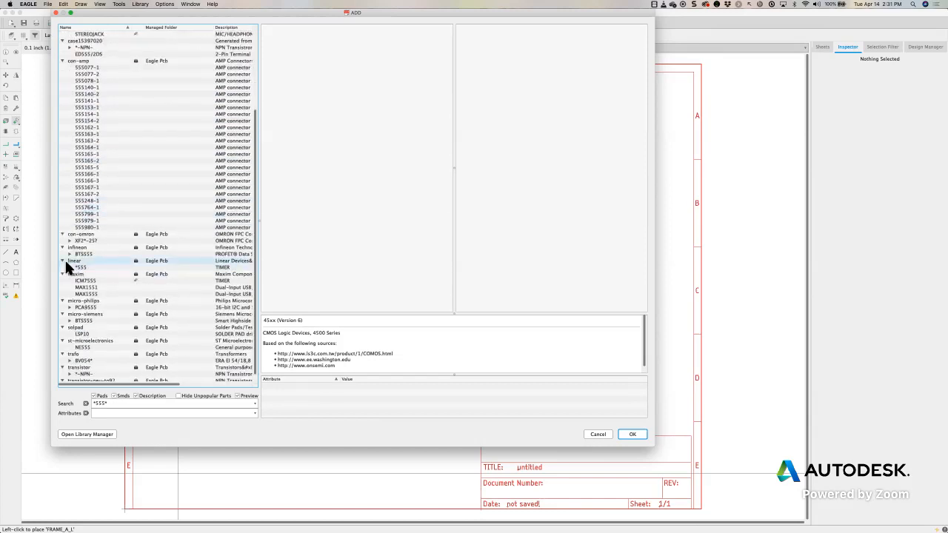
left_click(71, 269)
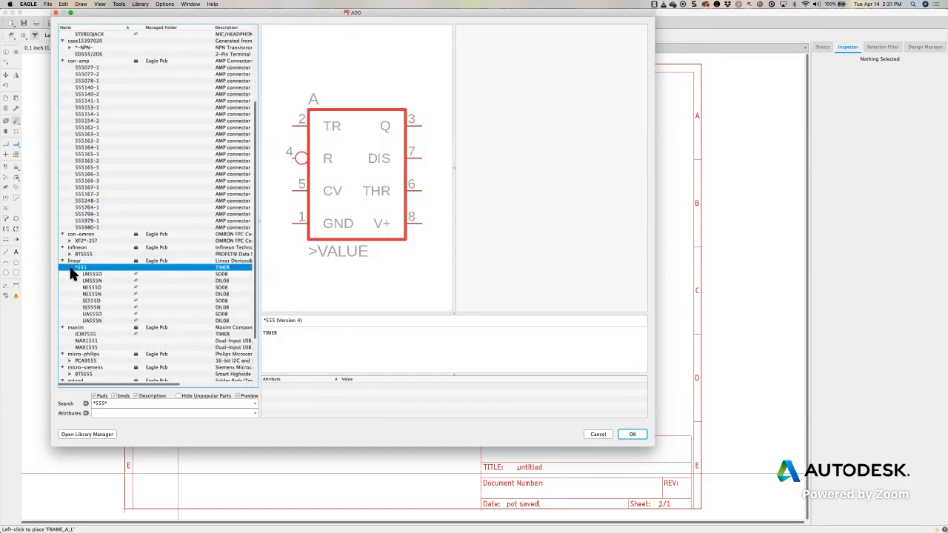
Compare the symbols, footprints and 3D packages of the 555 timer variants, including NE555D, UA555D, LM555N, NE555N and SE555N.
left_click(105, 295)
left_click(104, 288)
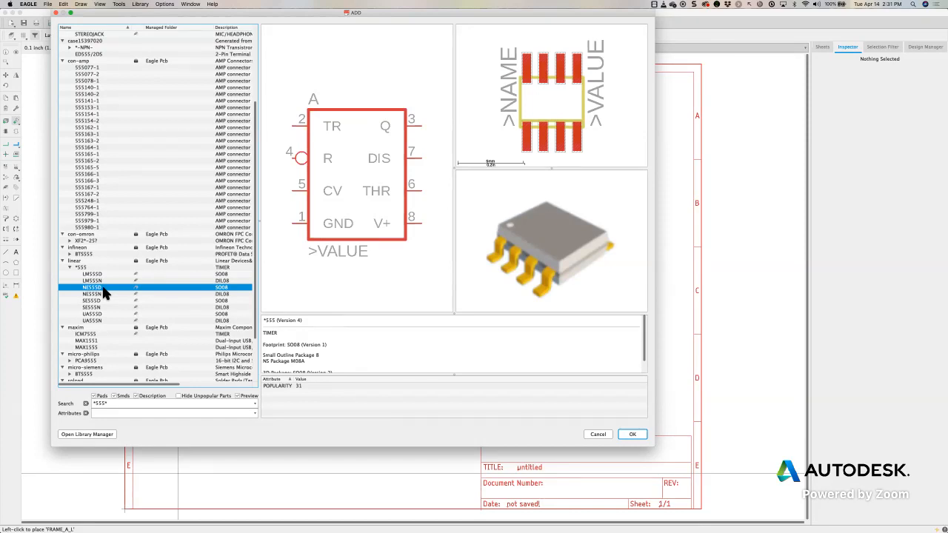
left_click(102, 314)
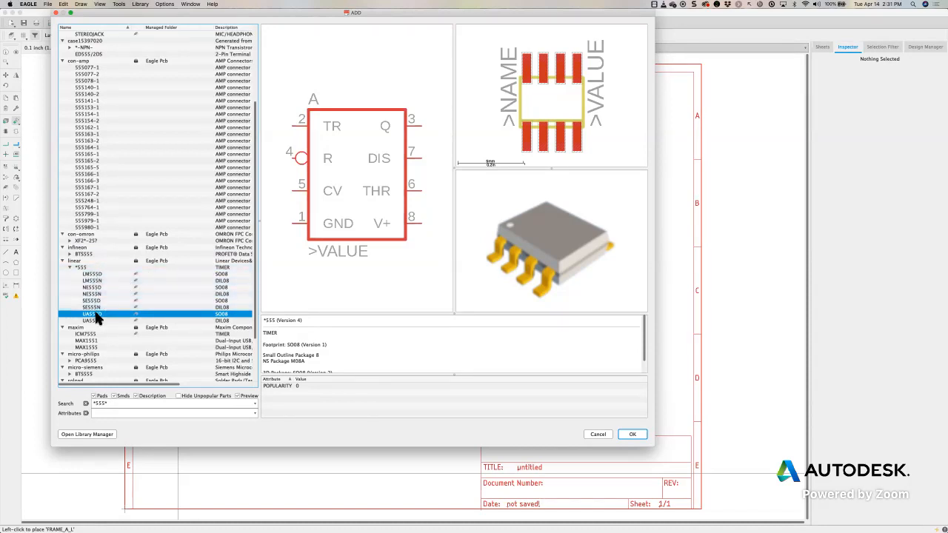
left_click(94, 281)
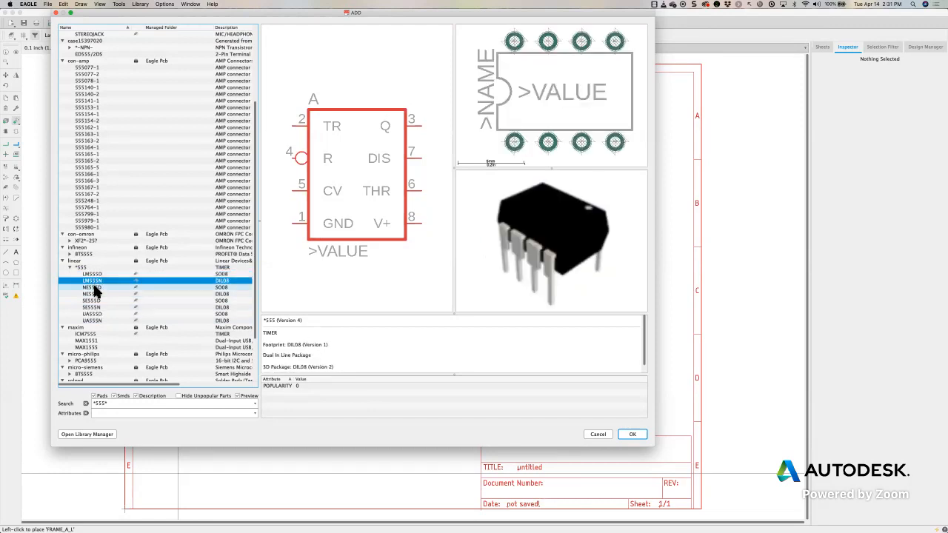
left_click(94, 288)
left_click(93, 295)
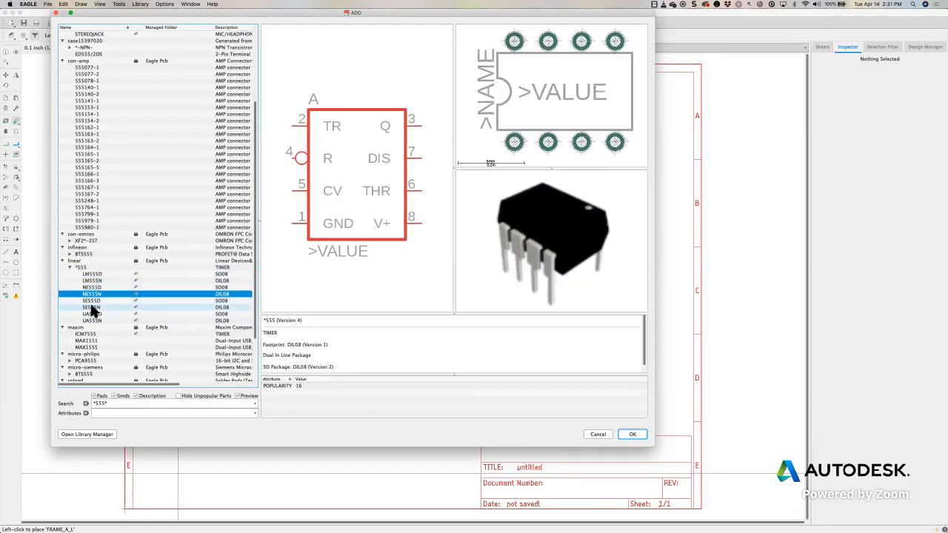
left_click(91, 307)
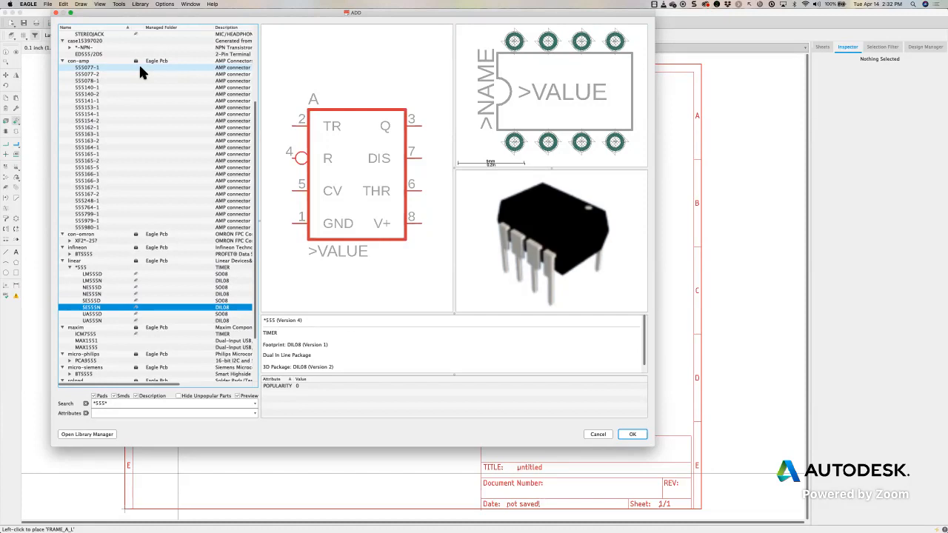
Choose the UA555D timer in the SO08 package for placement in the schematic.
left_click(100, 314)
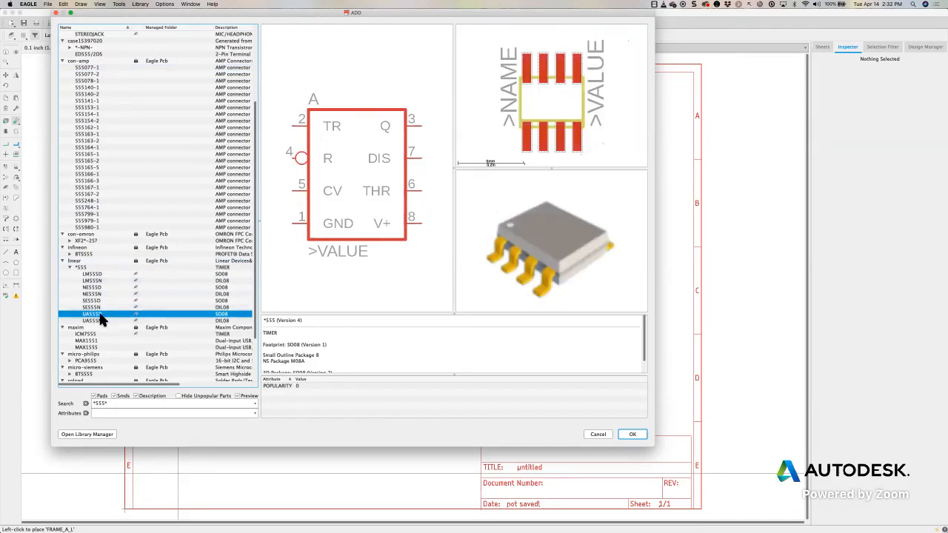
left_click(634, 434)
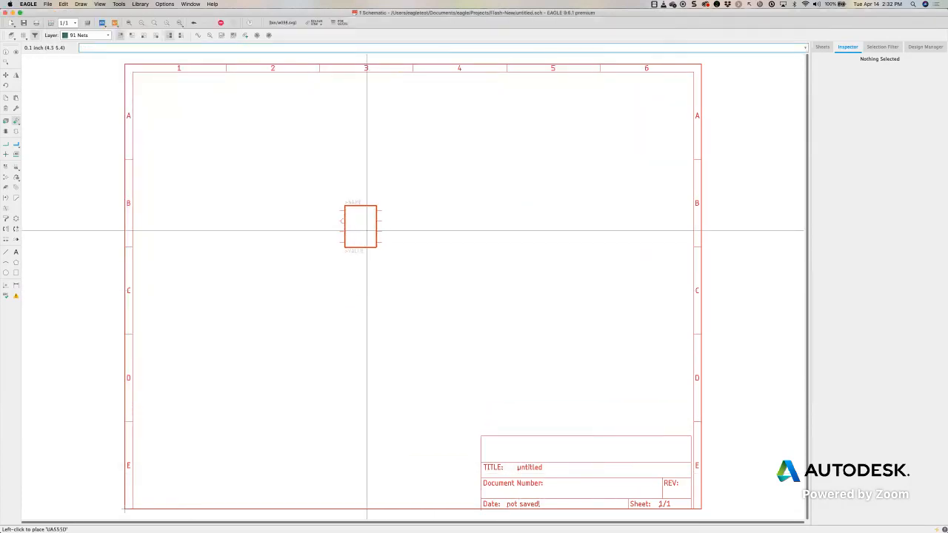
scroll(386, 249, "up", 2)
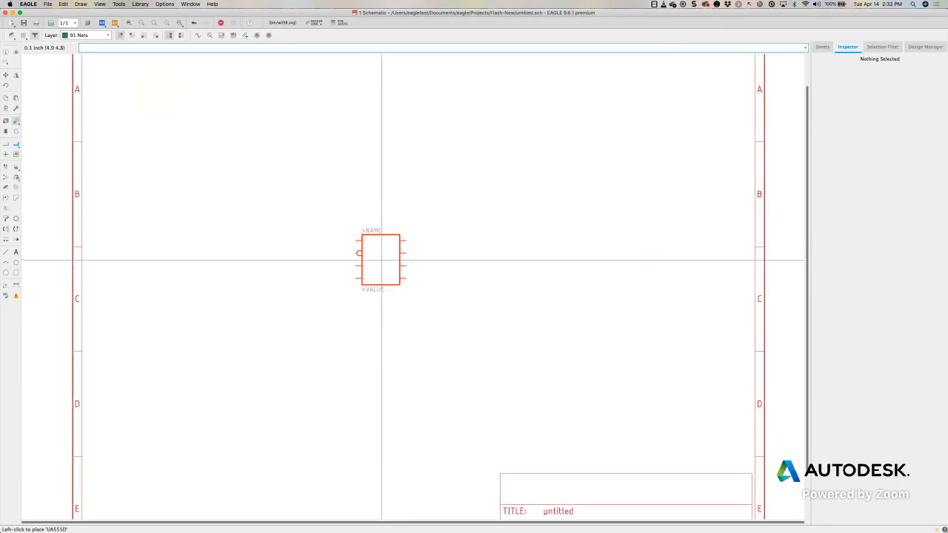
scroll(374, 263, "right", 3)
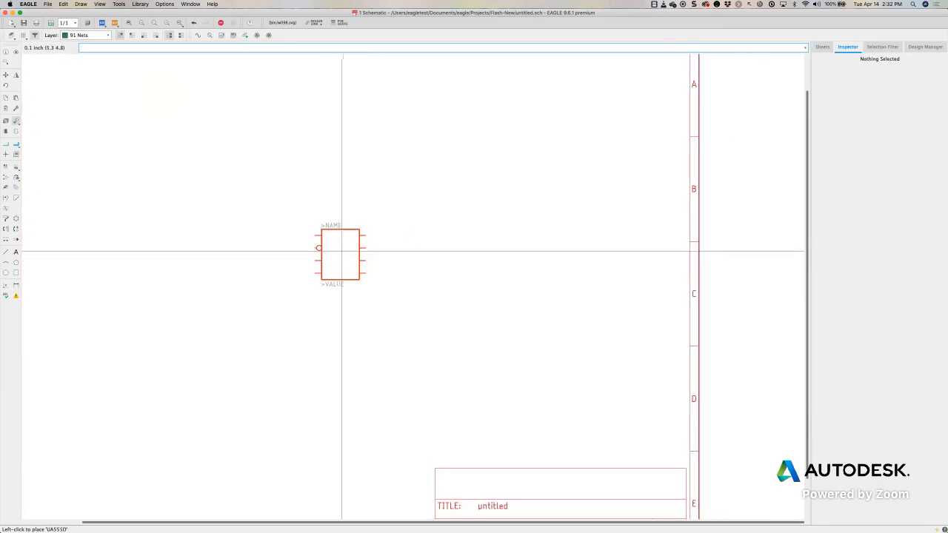
Rotate the UA555D timer by 180 degrees, mirror it, place one near the middle of the sheet, and end its placement.
right_click(343, 248)
right_click(342, 248)
right_click(342, 248)
right_click(342, 248)
right_click(343, 248)
right_click(343, 248)
right_click(342, 248)
right_click(342, 248)
right_click(343, 248)
right_click(343, 248)
middle_click(342, 248)
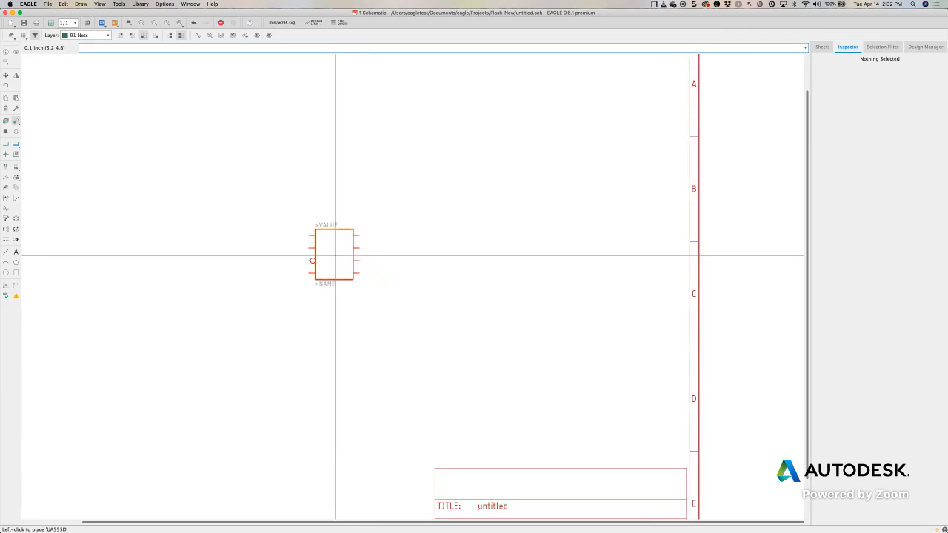
left_click(328, 255)
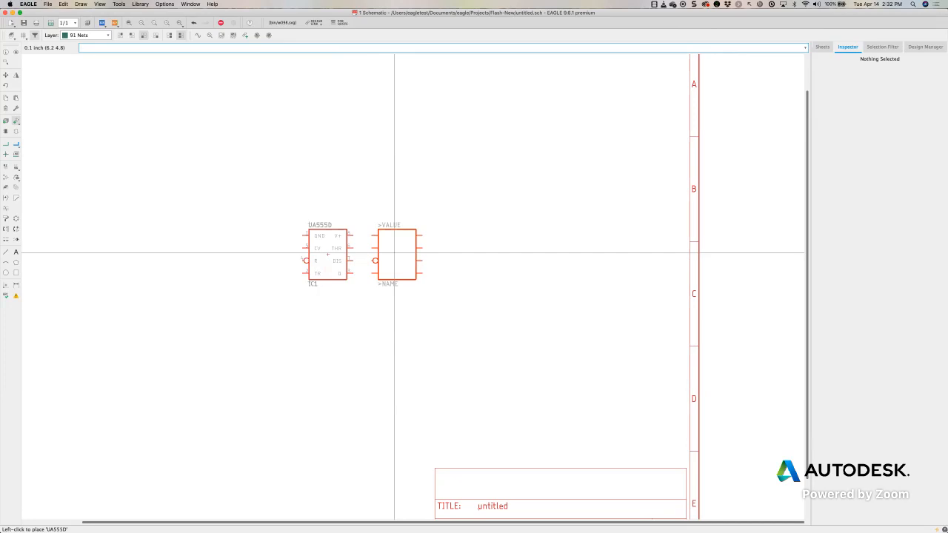
key("Escape")
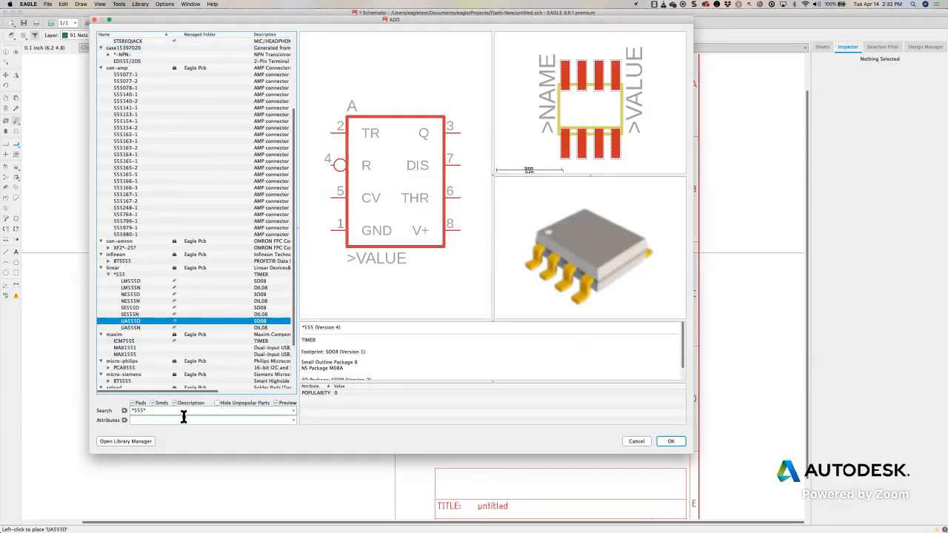
Clear the part search and expand the R-US_ resistor in the rcl library.
left_click(126, 411)
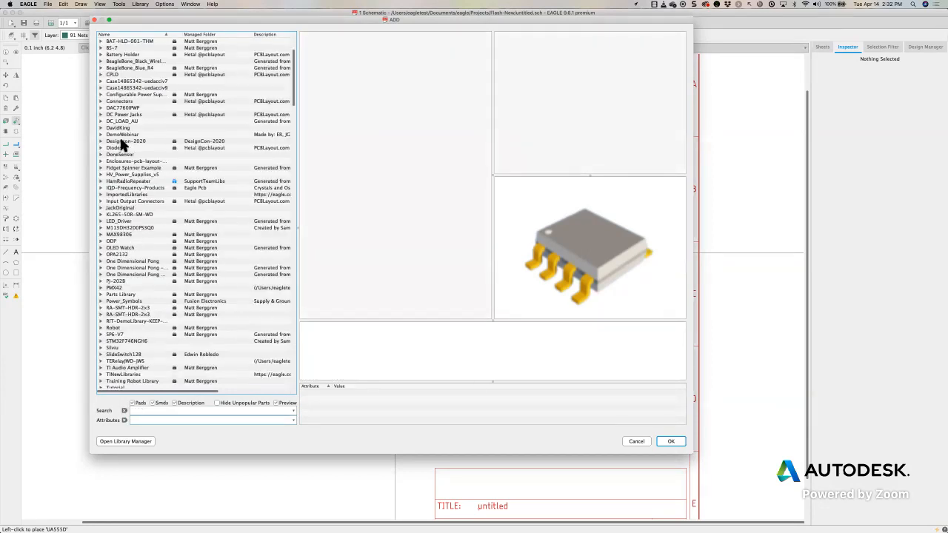
scroll(137, 316, "down", 5)
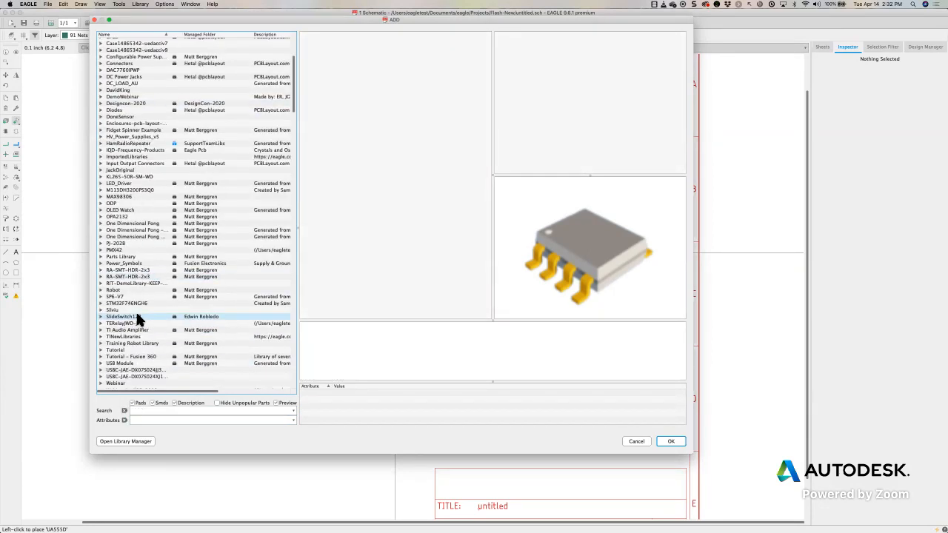
left_click(138, 314)
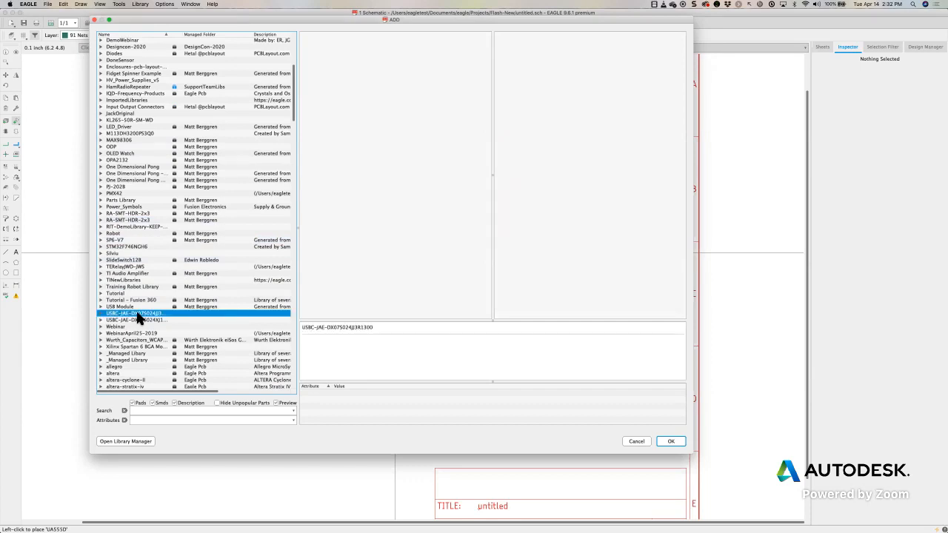
key("r")
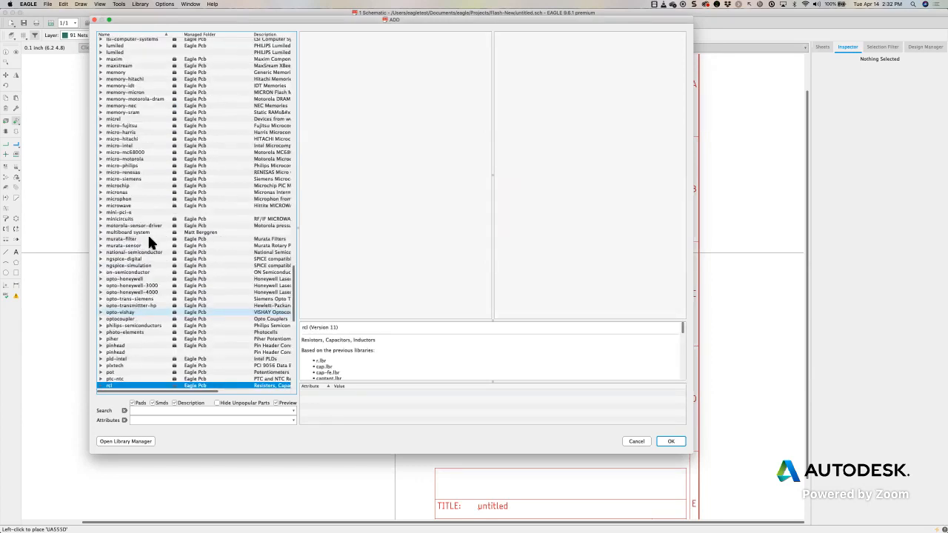
scroll(158, 241, "down", 6)
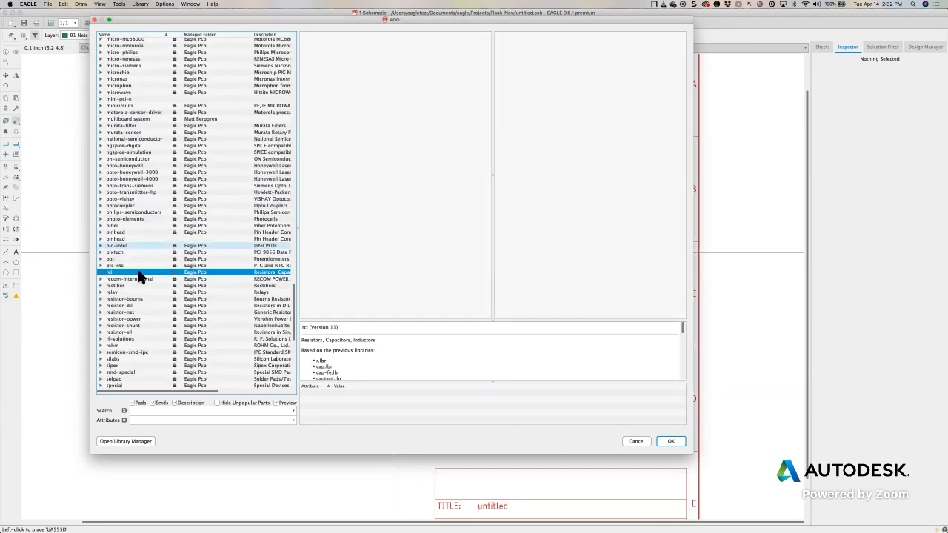
left_click(101, 271)
scroll(208, 296, "down", 5)
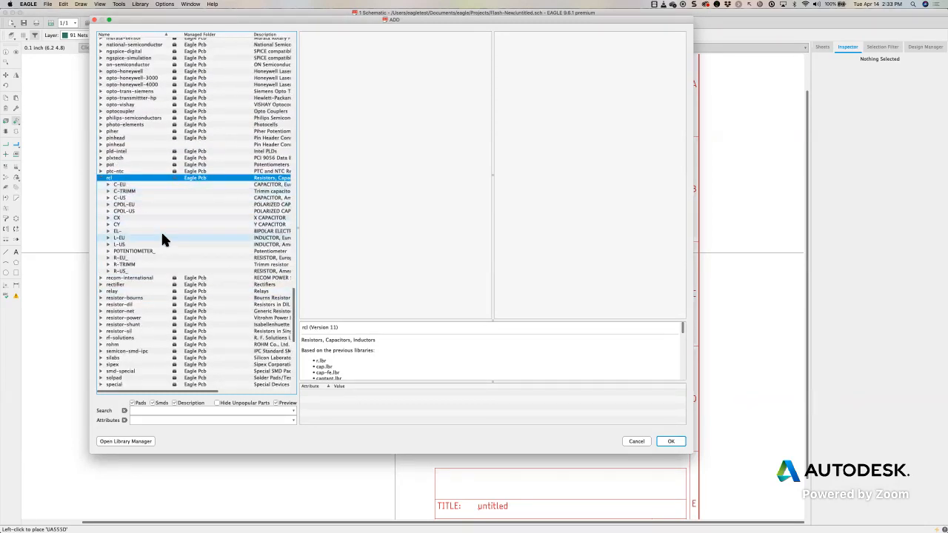
left_click(108, 271)
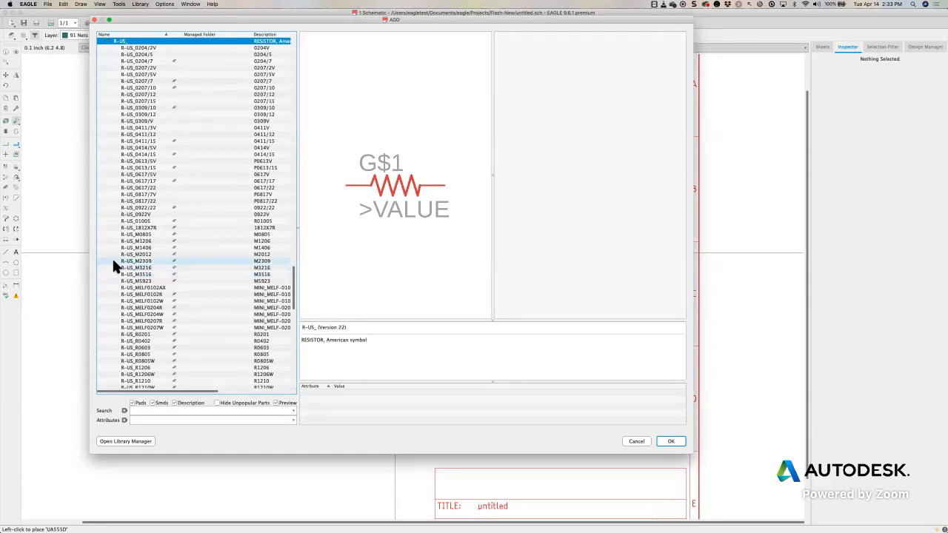
Preview the 0204/7, 0207/7 and M1406 resistor packages, and choose the R-US_R1206 resistor for placement.
left_click(161, 61)
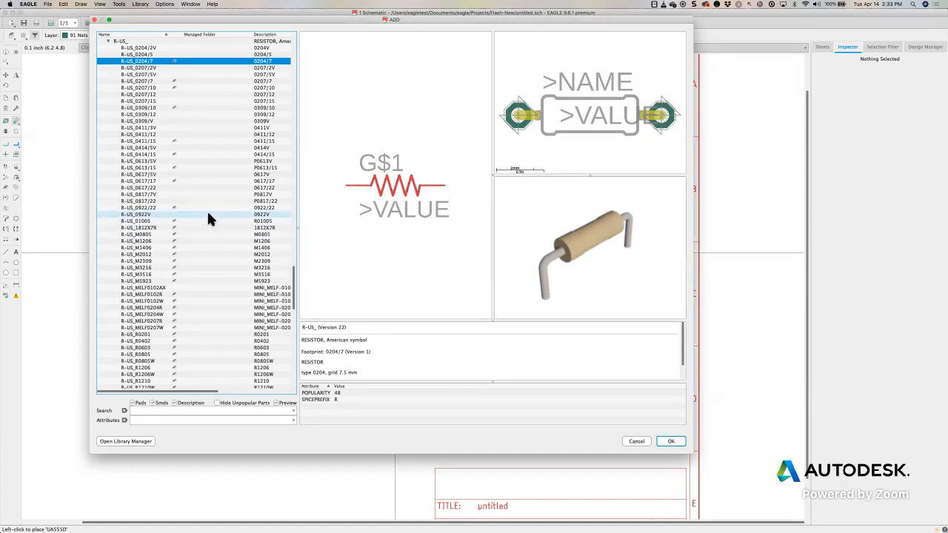
left_click(138, 82)
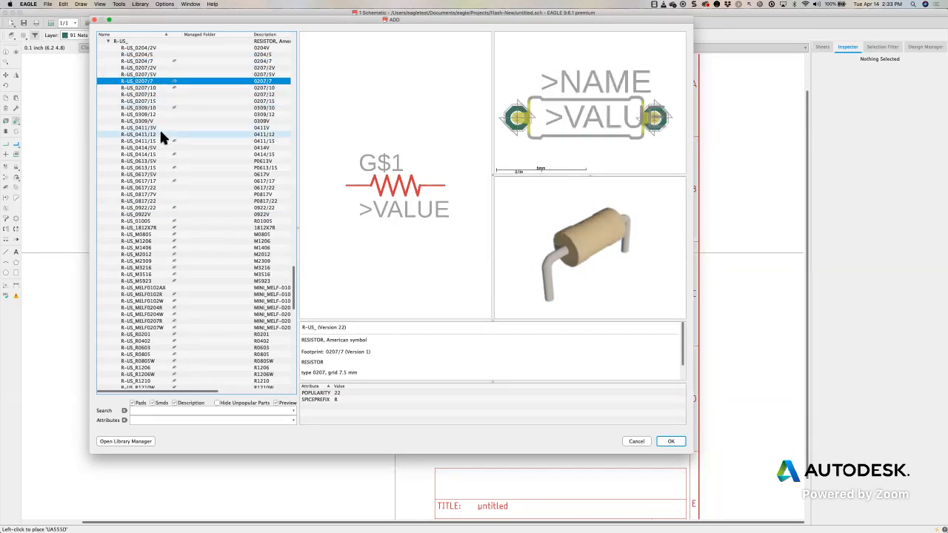
left_click(139, 249)
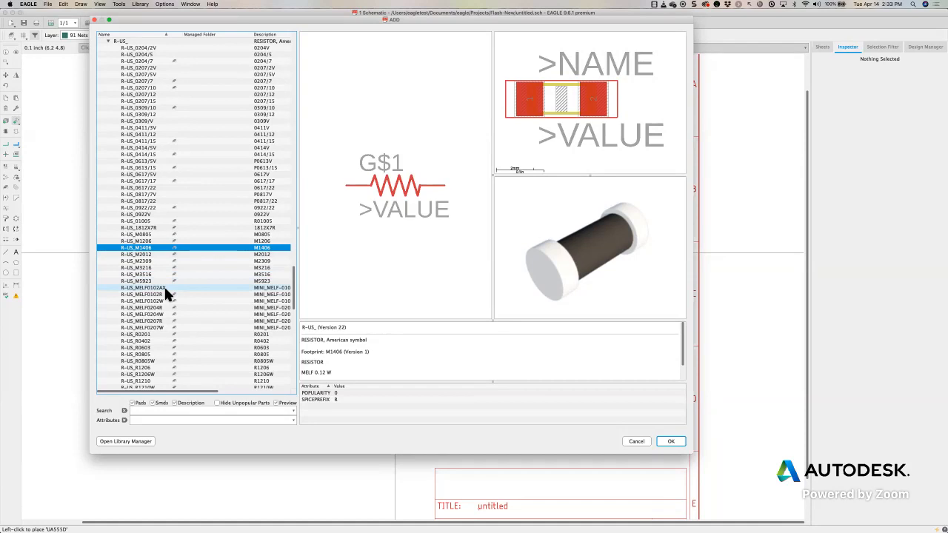
scroll(151, 329, "down", 3)
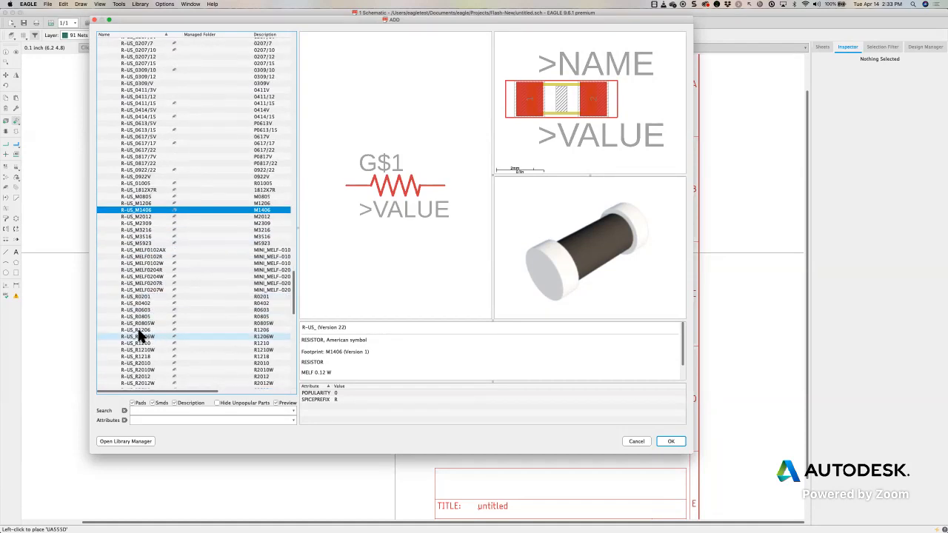
left_click(140, 330)
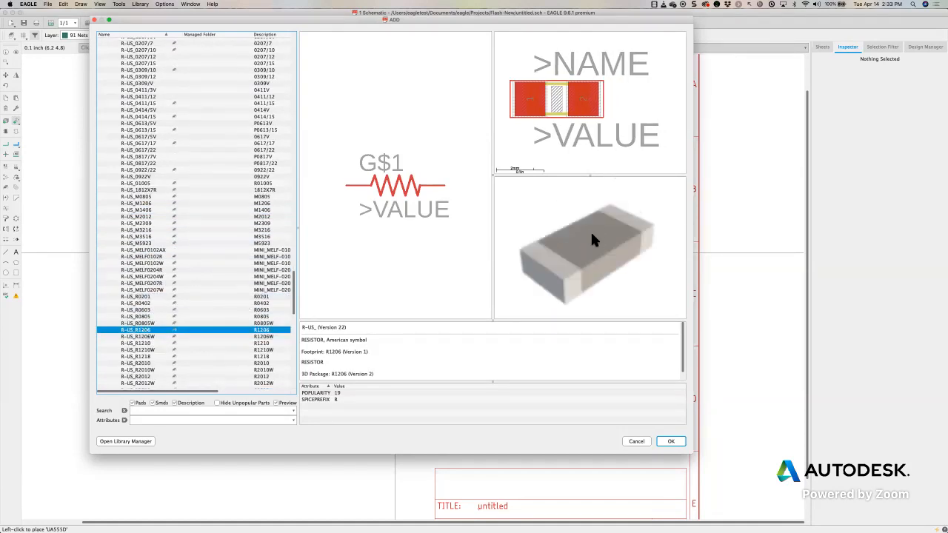
left_click(672, 441)
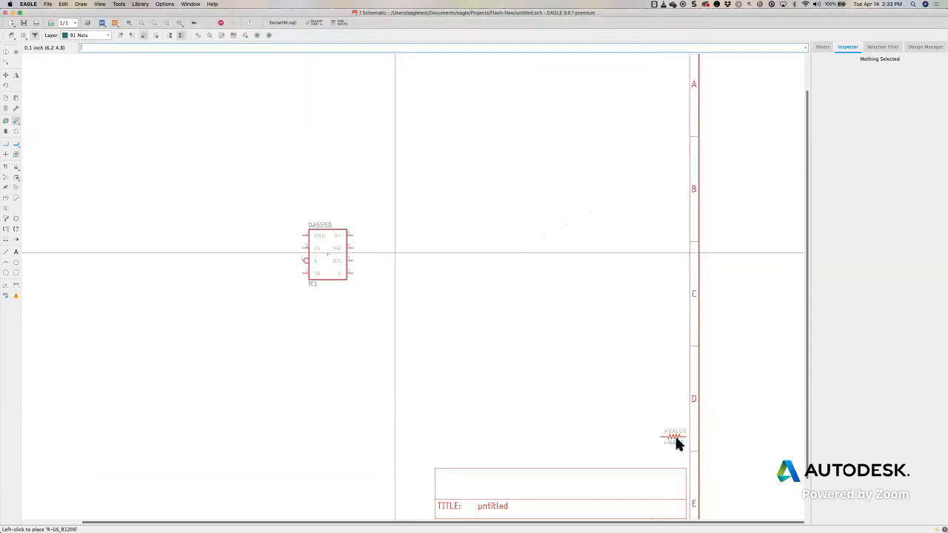
Rotate the R1206 resistor upright, place two left and two right of the timer, above and below it, and end the placement.
right_click(429, 300)
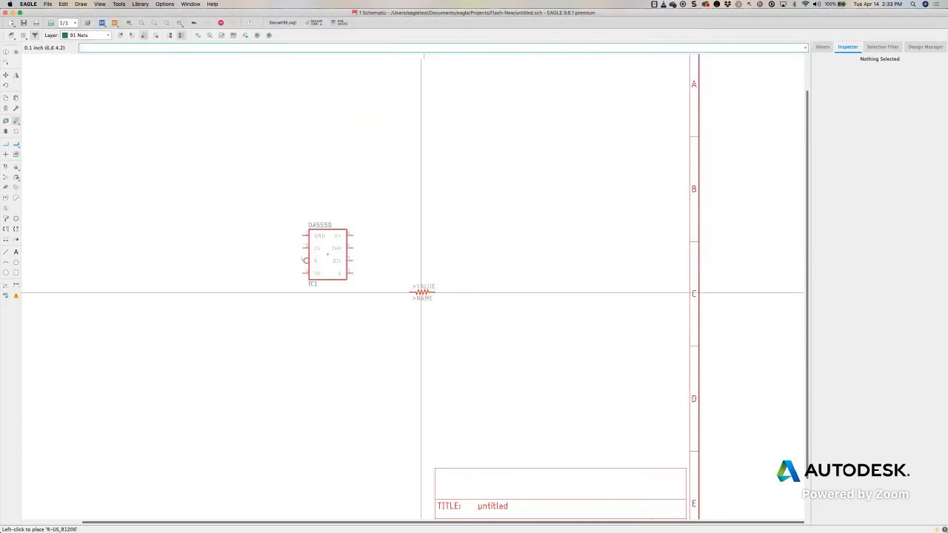
left_click(258, 172)
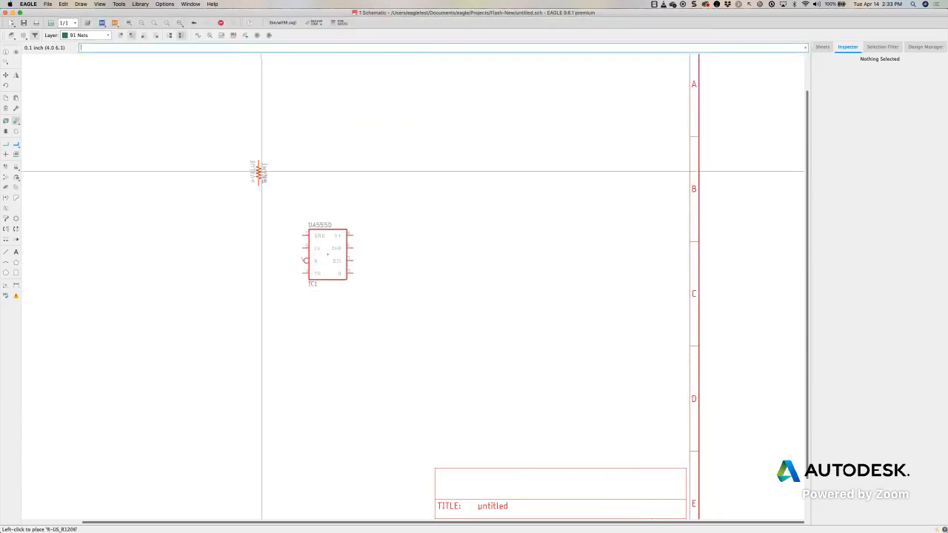
left_click(259, 286)
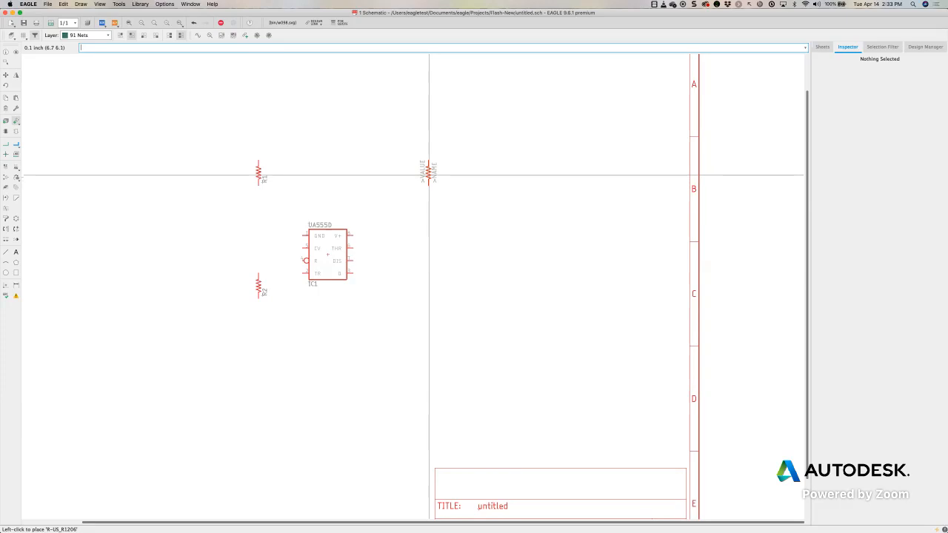
left_click(428, 176)
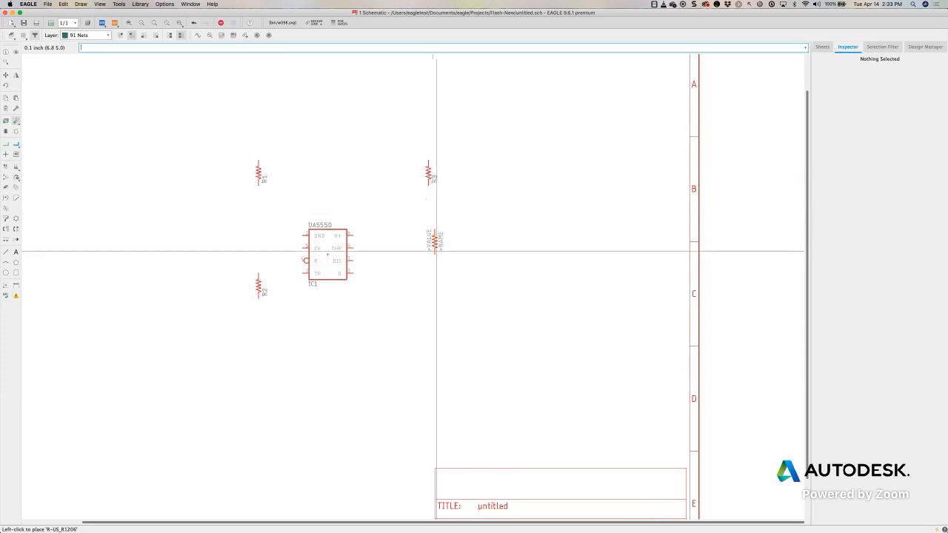
left_click(429, 323)
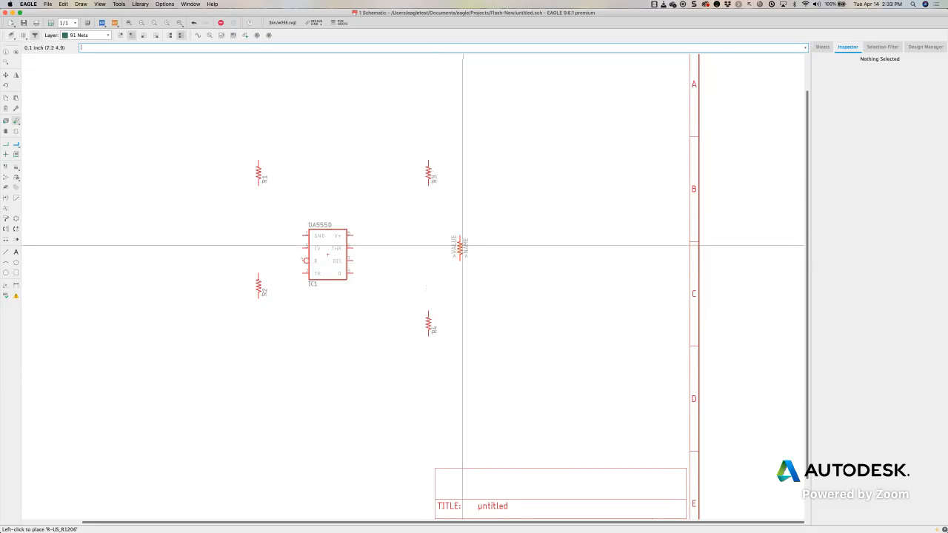
key("Escape")
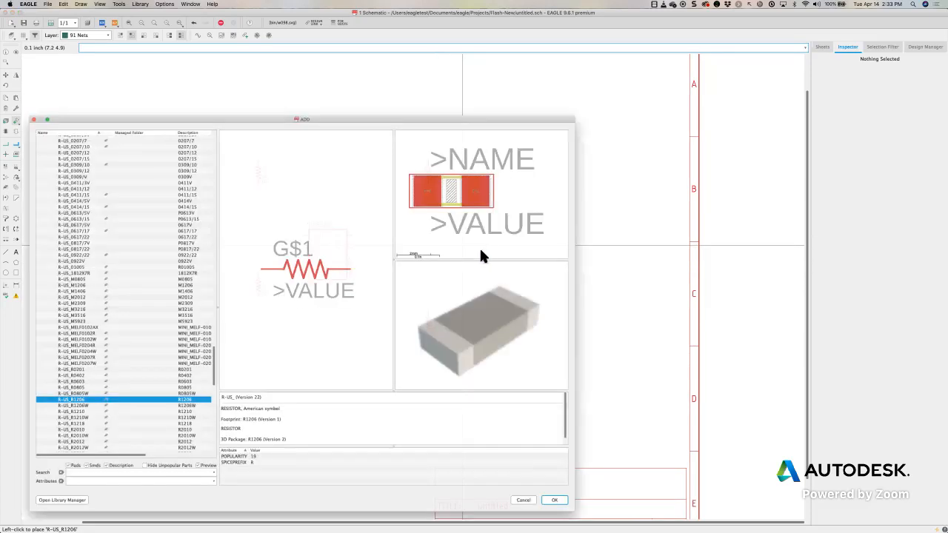
Collapse the R-US_ resistor, expand the C-EU capacitor in the rcl library, and preview its C-EU025-025X050 variant.
scroll(110, 294, "up", 5)
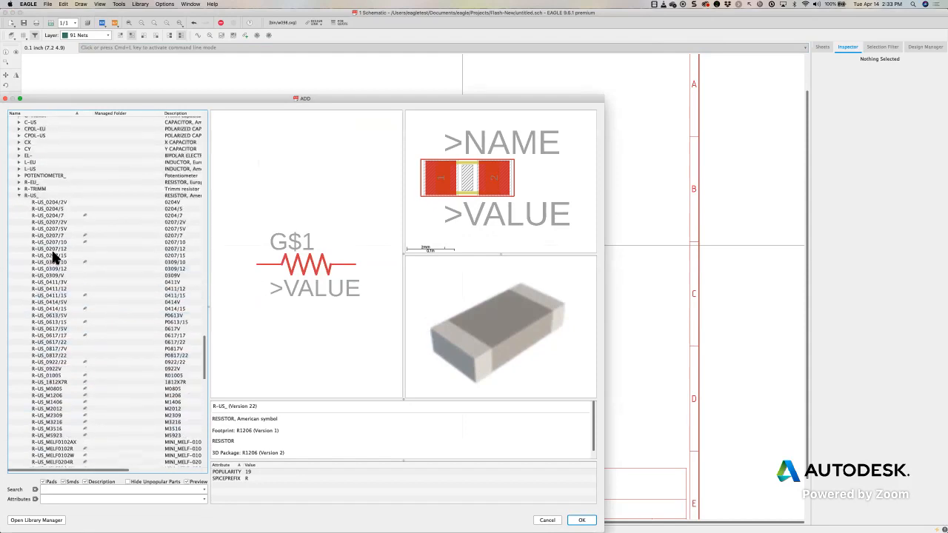
left_click(20, 196)
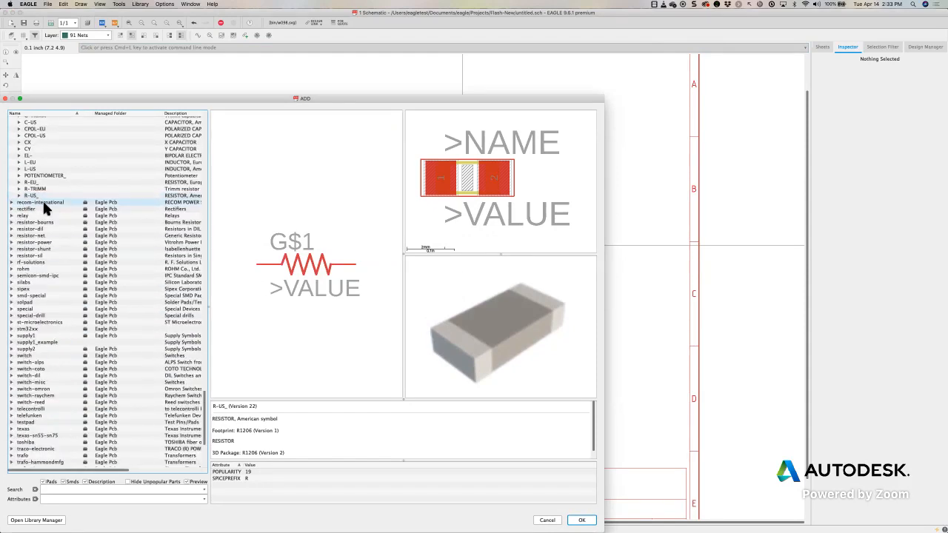
scroll(19, 182, "up", 3)
left_click(19, 167)
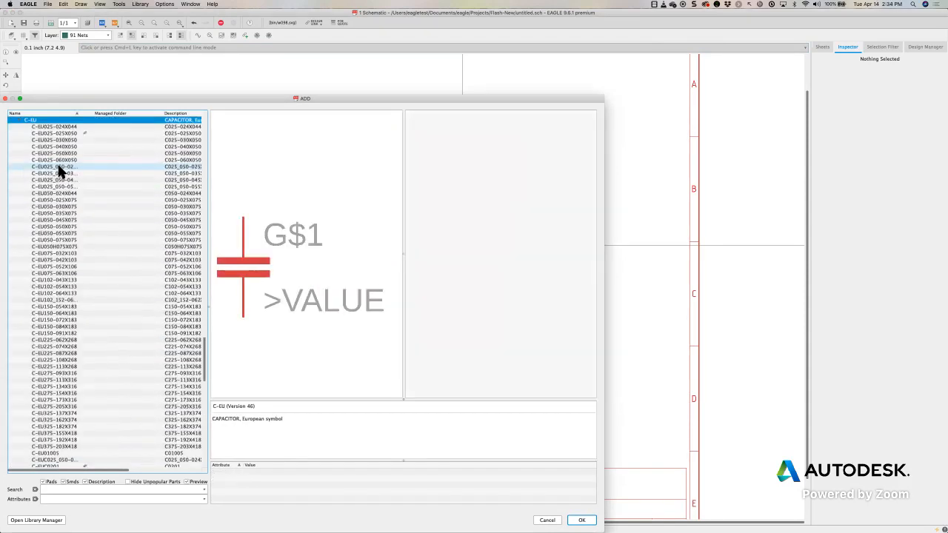
left_click(55, 134)
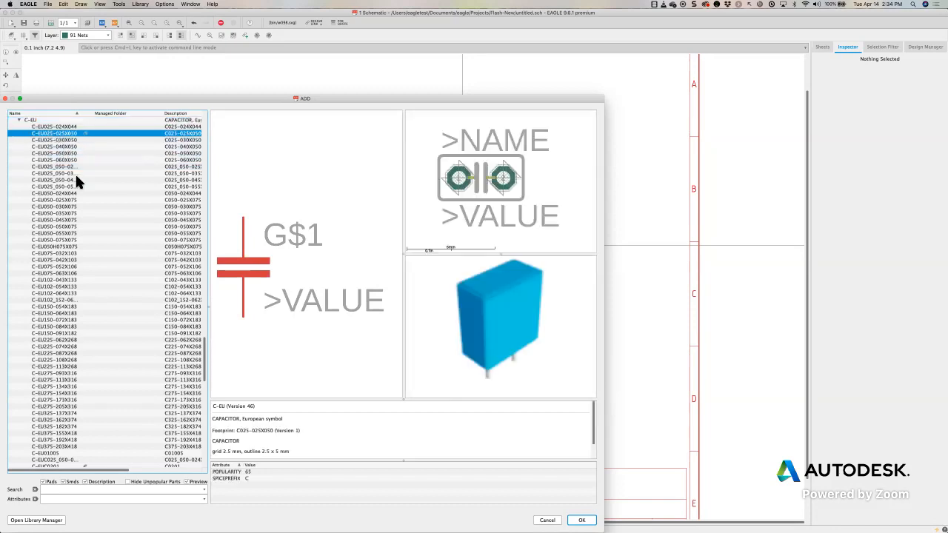
left_click(20, 122)
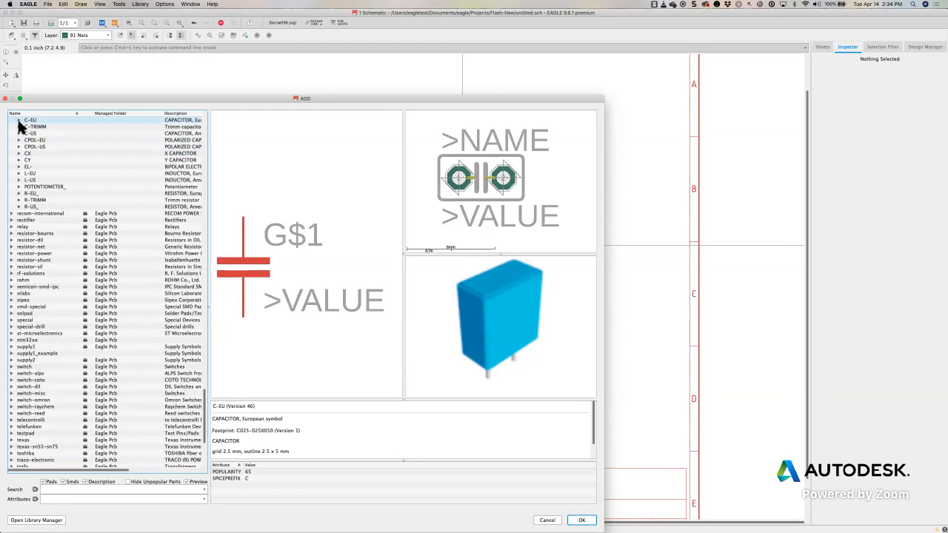
left_click(19, 121)
left_click(54, 133)
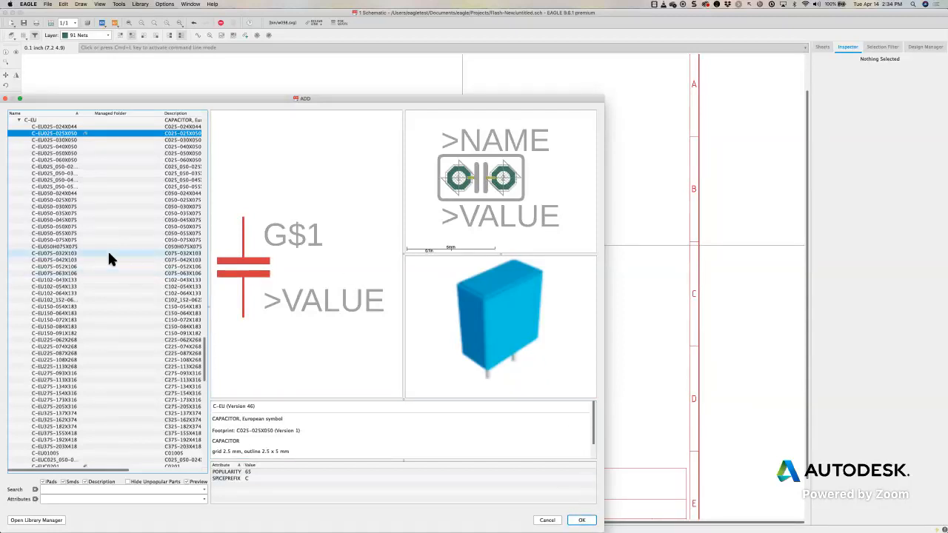
Choose the C-EUC0402 capacitor, place one horizontally left of the timer and one vertically below R2, and end the placement.
scroll(109, 258, "down", 4)
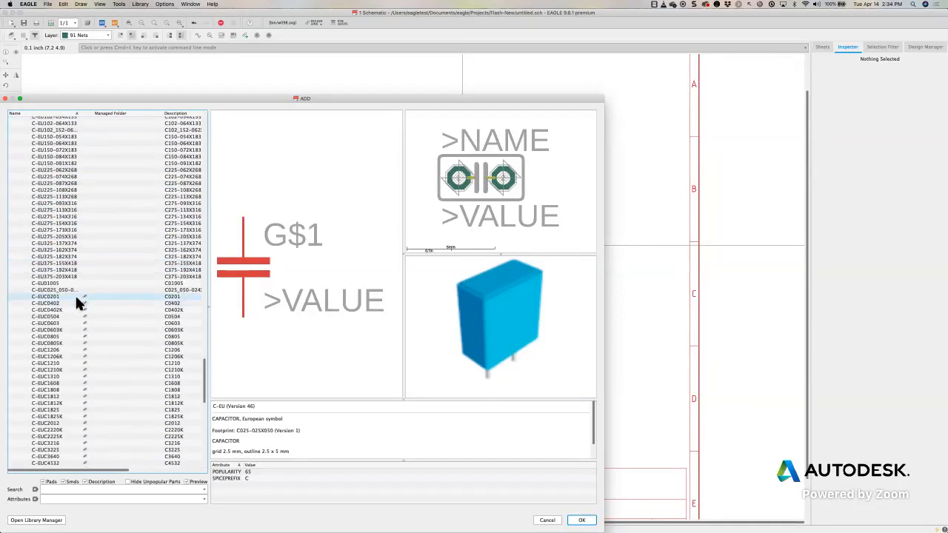
left_click(75, 303)
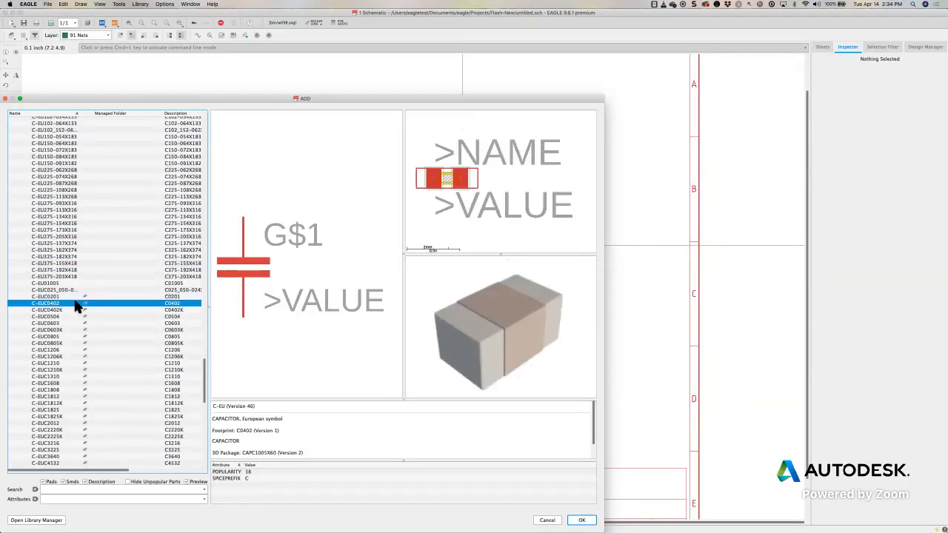
left_click(593, 520)
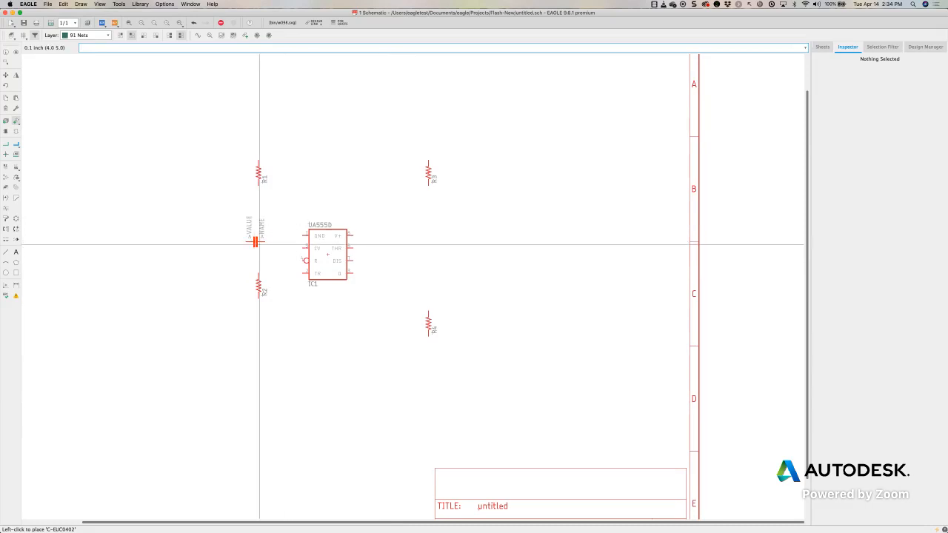
left_click(224, 248)
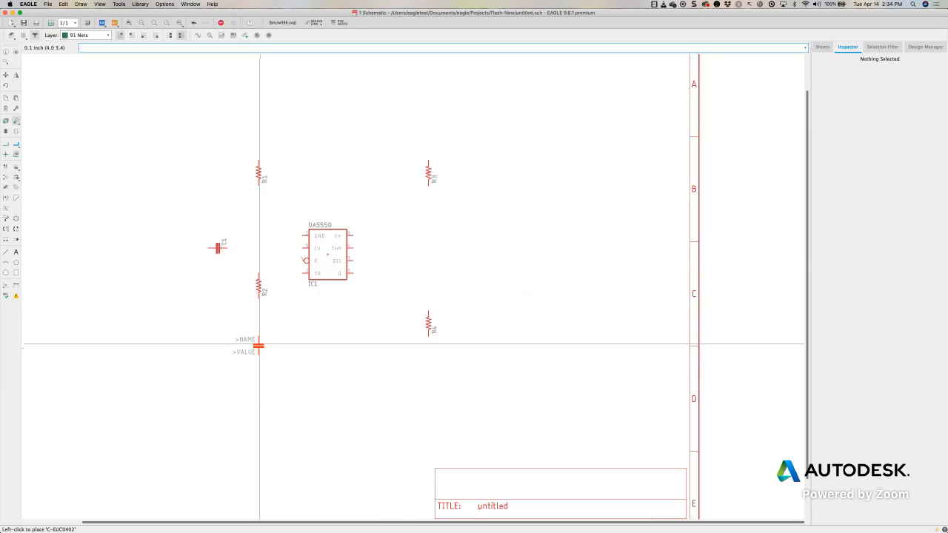
left_click(258, 345)
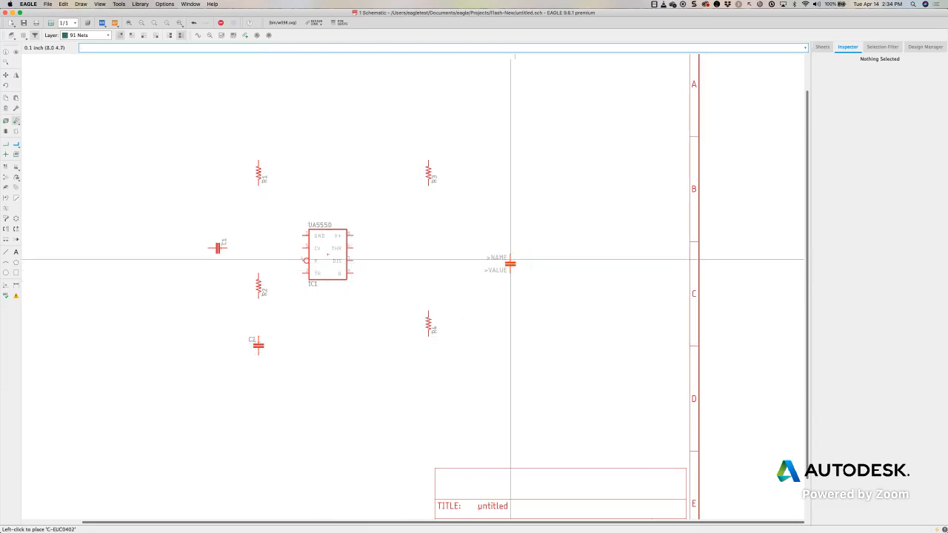
key("Escape")
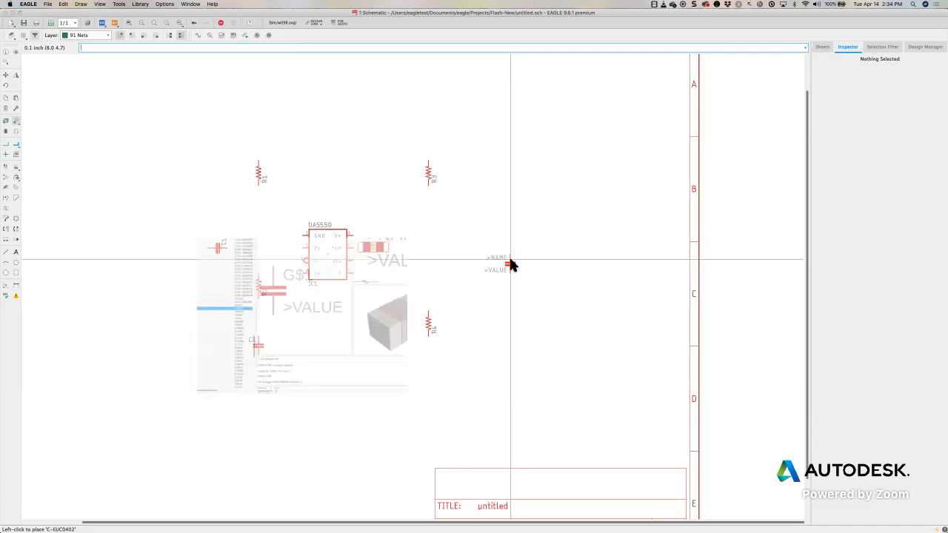
Collapse the rcl library in the Add dialog and look through the library list back to its first entry.
left_click_drag(321, 97, 473, 67)
scroll(245, 207, "up", 5)
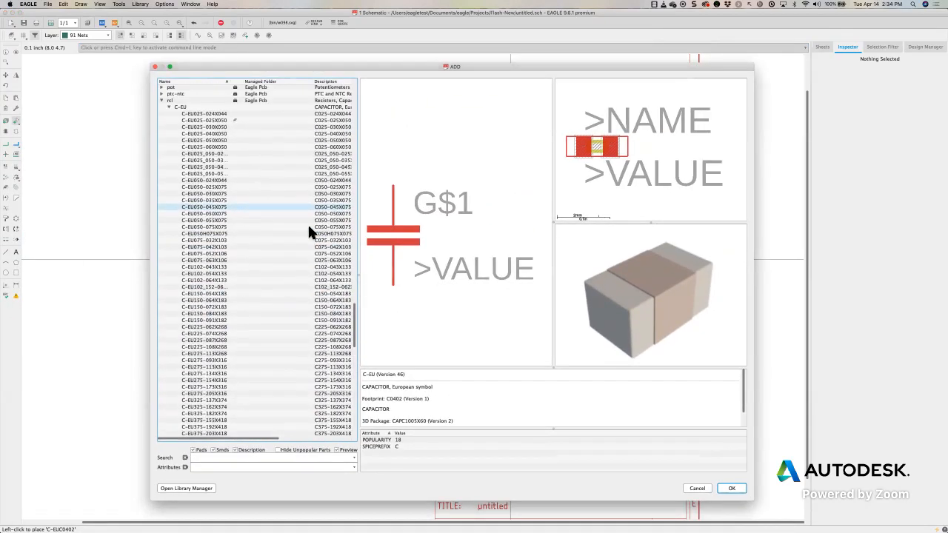
left_click(161, 100)
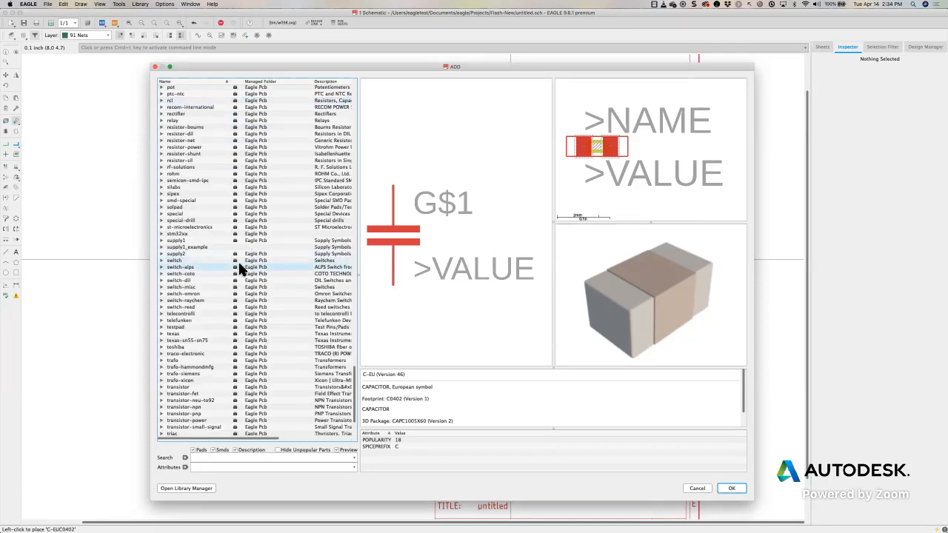
scroll(261, 256, "down", 4)
scroll(263, 252, "up", 15)
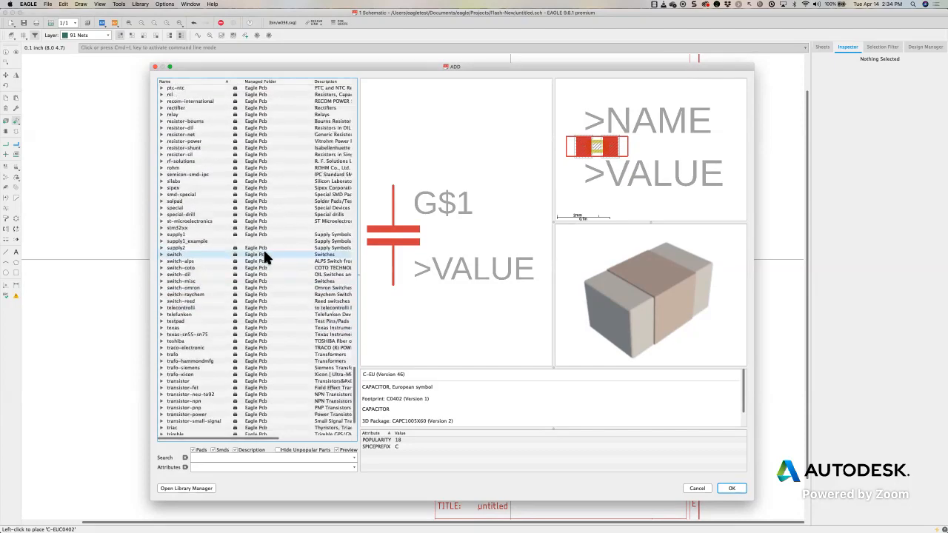
scroll(263, 252, "up", 20)
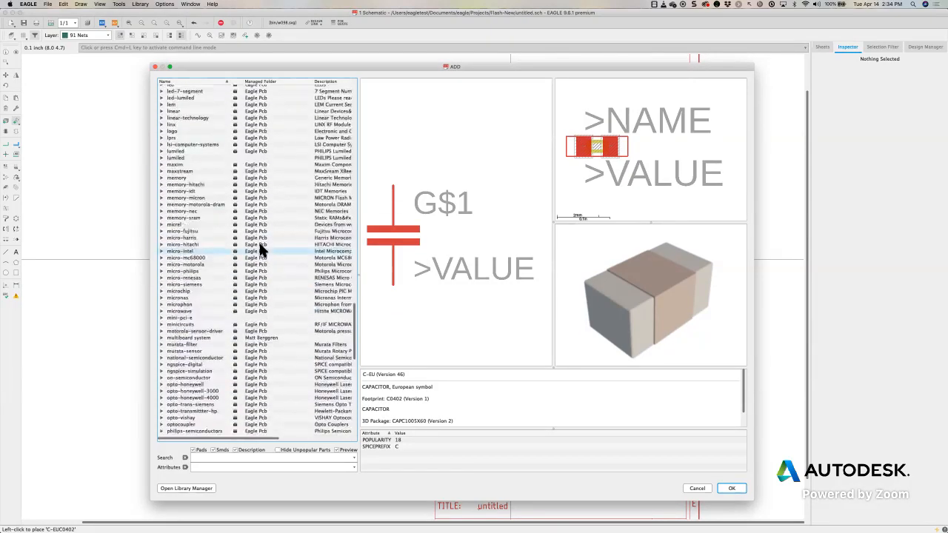
scroll(257, 170, "up", 5)
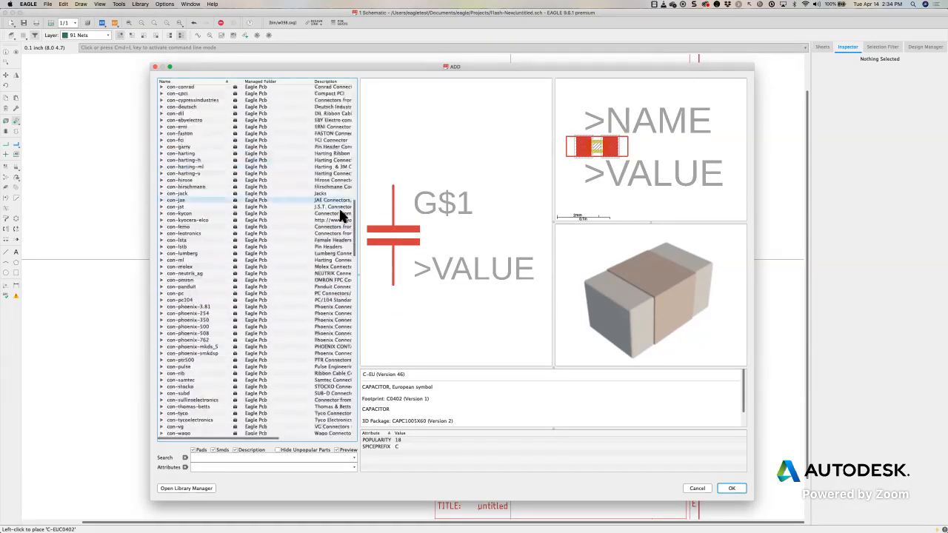
left_click_drag(356, 229, 357, 103)
left_click(356, 97)
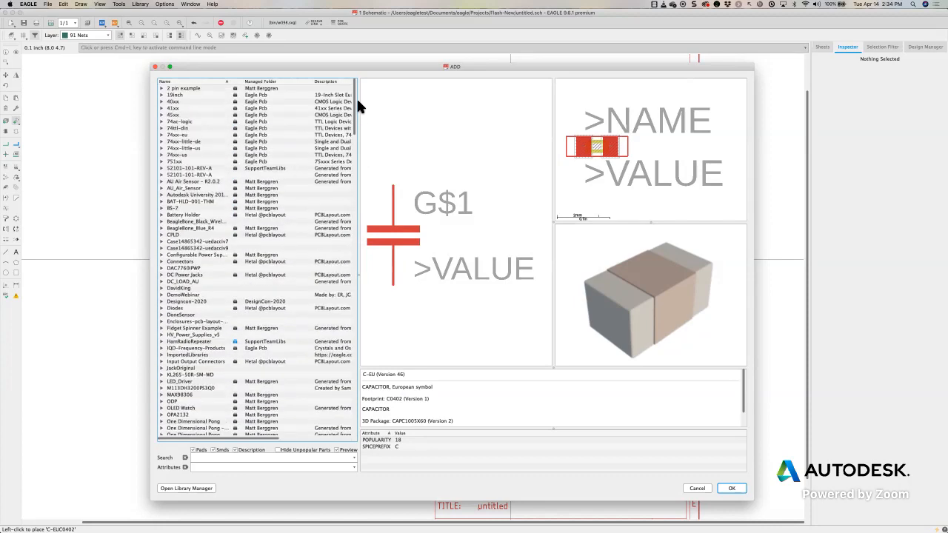
Sort the library list by managed folder and look through it down to the last entry.
left_click(261, 82)
scroll(264, 245, "down", 10)
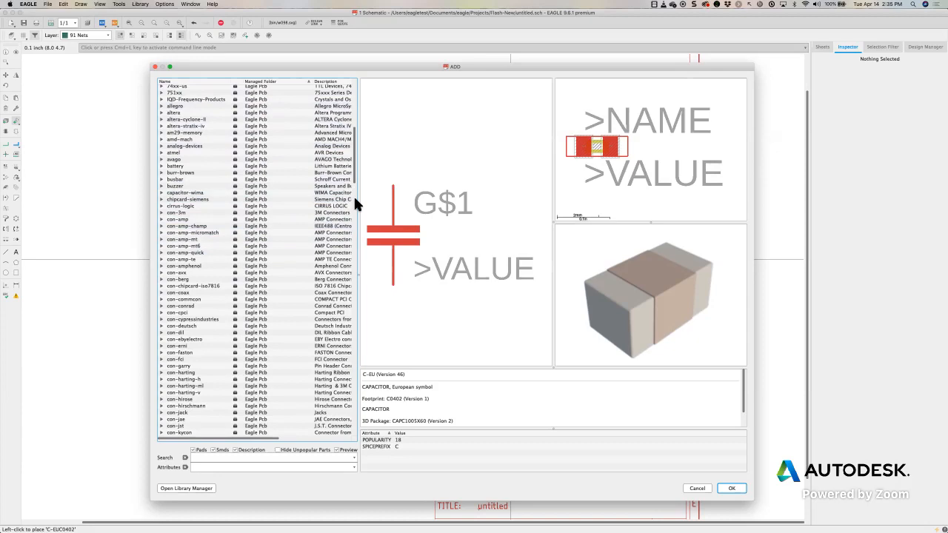
scroll(355, 200, "down", 20)
scroll(352, 402, "down", 20)
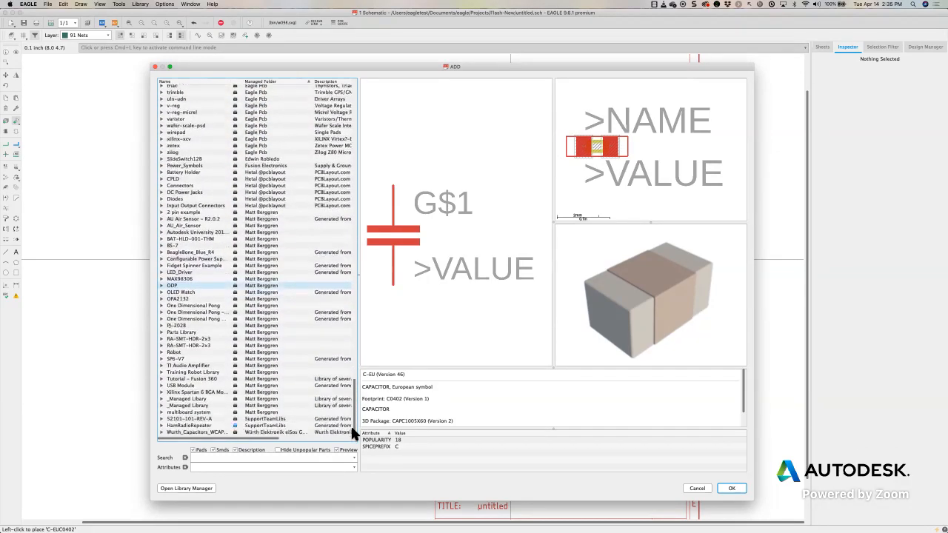
Show the available libraries in the Library Manager, sorted by managed folder, and widen the Managed Folder and Name columns.
left_click(204, 488)
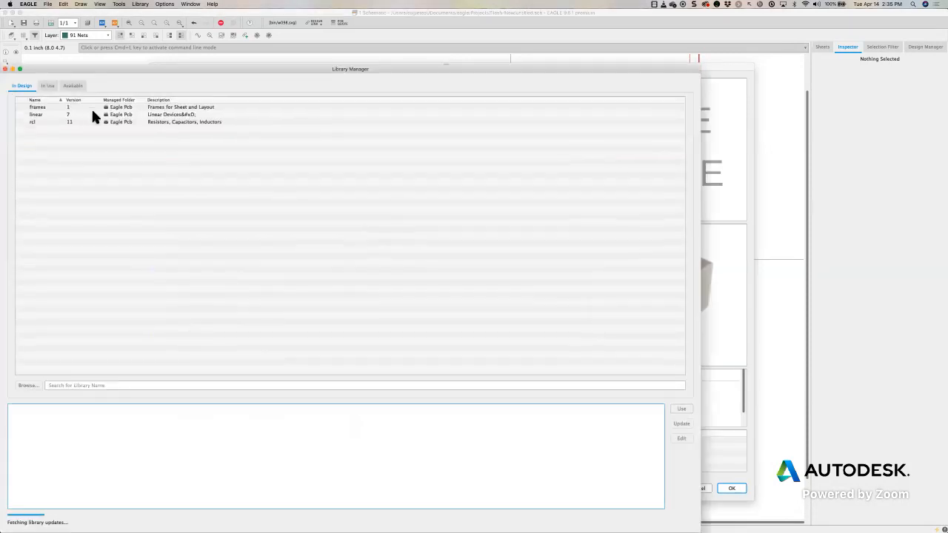
left_click(71, 85)
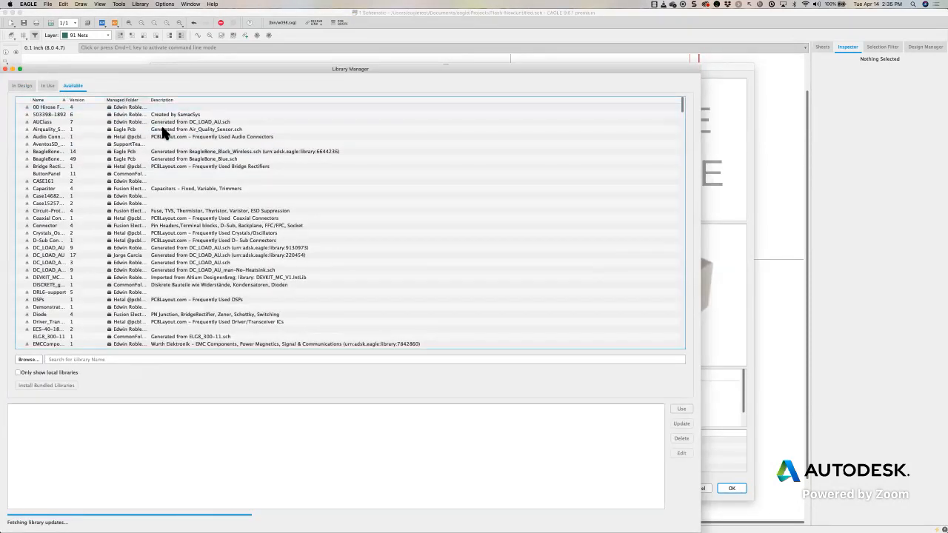
scroll(152, 247, "down", 15)
scroll(155, 250, "down", 20)
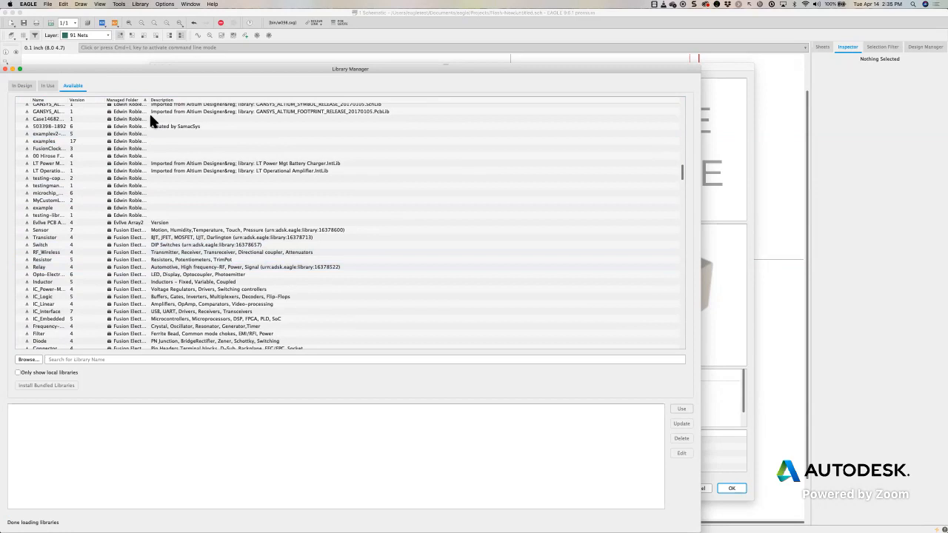
left_click_drag(148, 99, 262, 126)
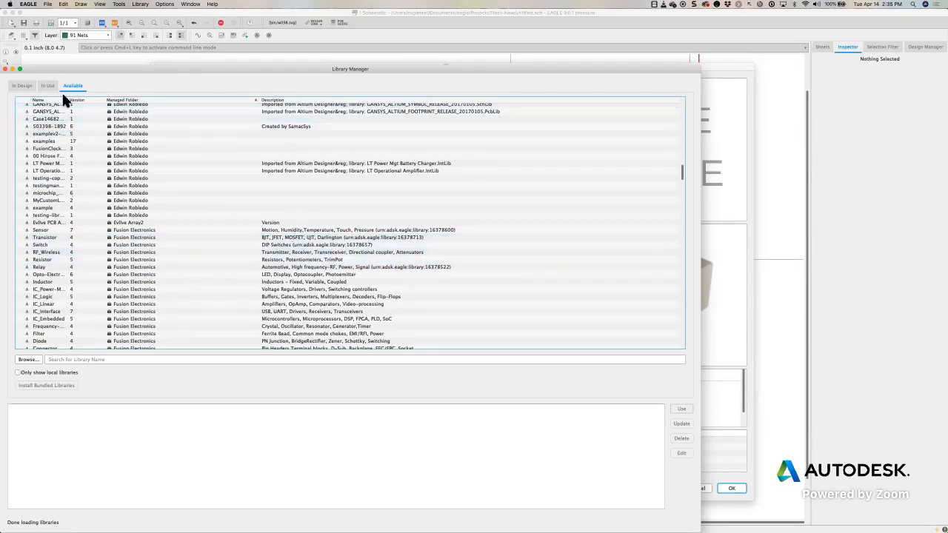
left_click_drag(66, 100, 150, 117)
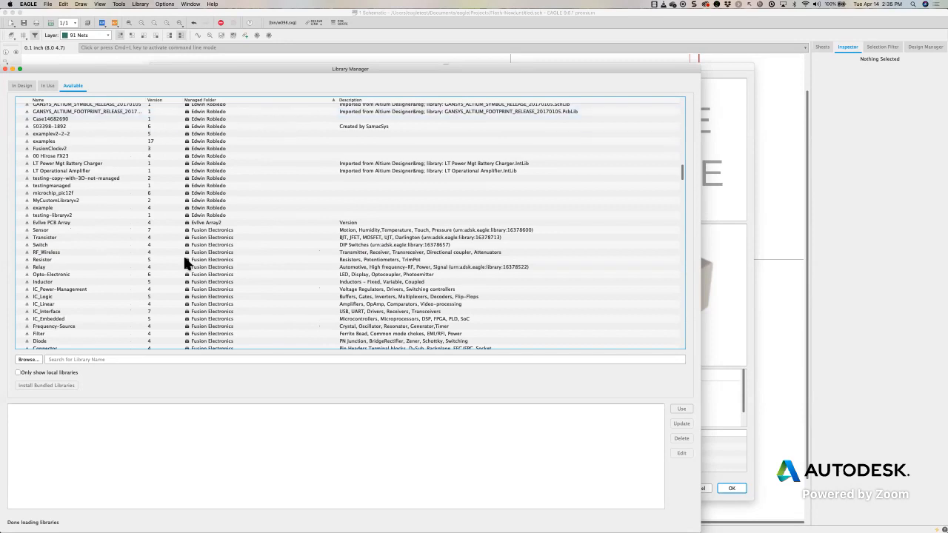
Put the Tutorial - Fusion 360 library from the Fusion Electronics folder into use and close the Library Manager.
scroll(204, 243, "down", 5)
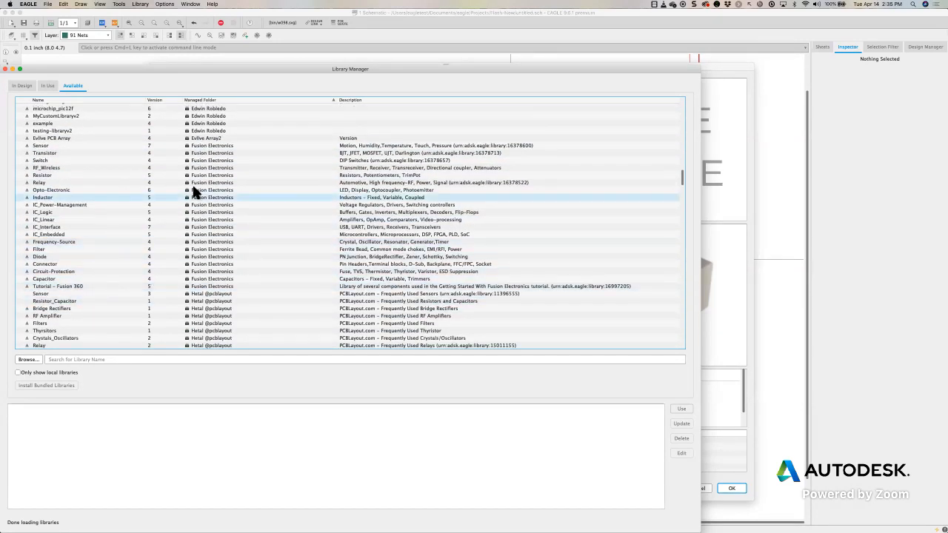
left_click(62, 288)
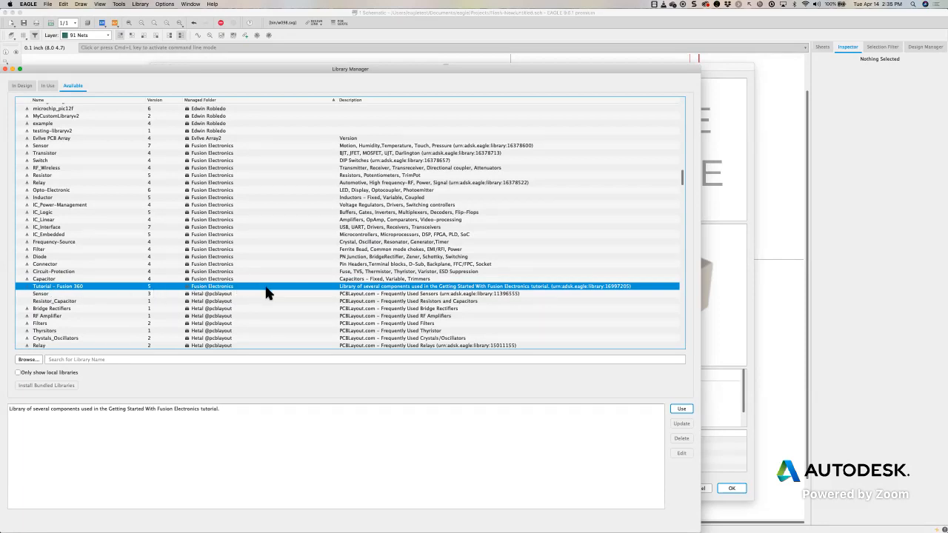
left_click(681, 409)
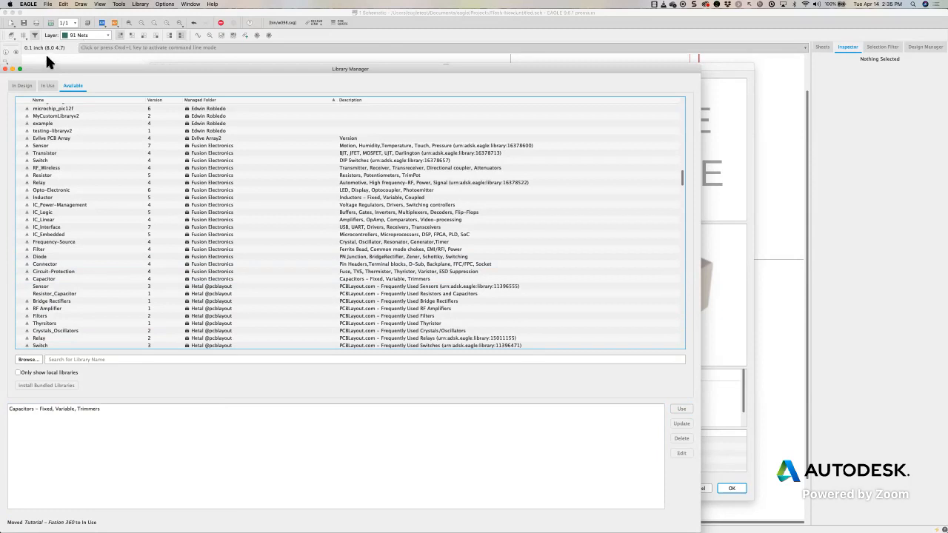
left_click(6, 69)
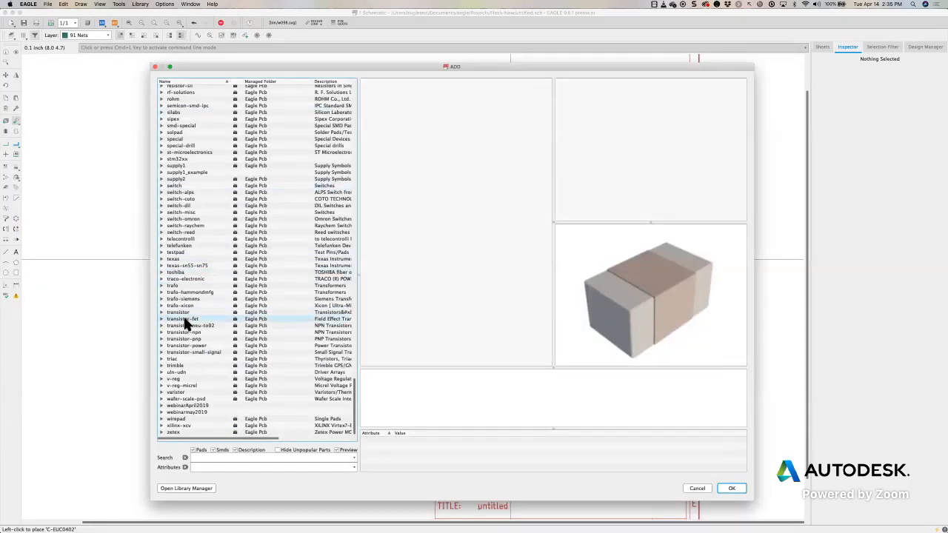
Find library names beginning with "fu" in the Add dialog and look through the start of the list.
left_click(187, 326)
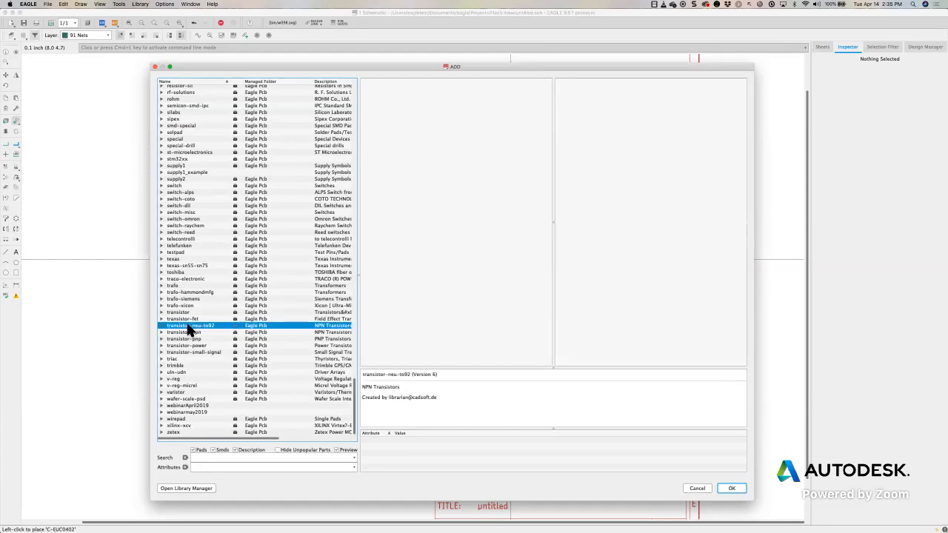
type("fu")
scroll(201, 356, "down", 4)
scroll(203, 352, "up", 2)
scroll(310, 266, "up", 10)
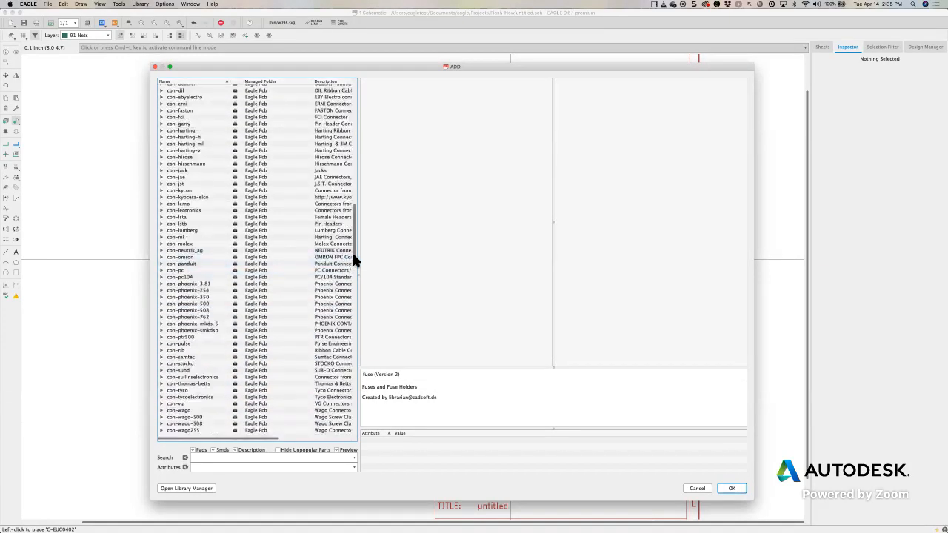
scroll(337, 107, "up", 15)
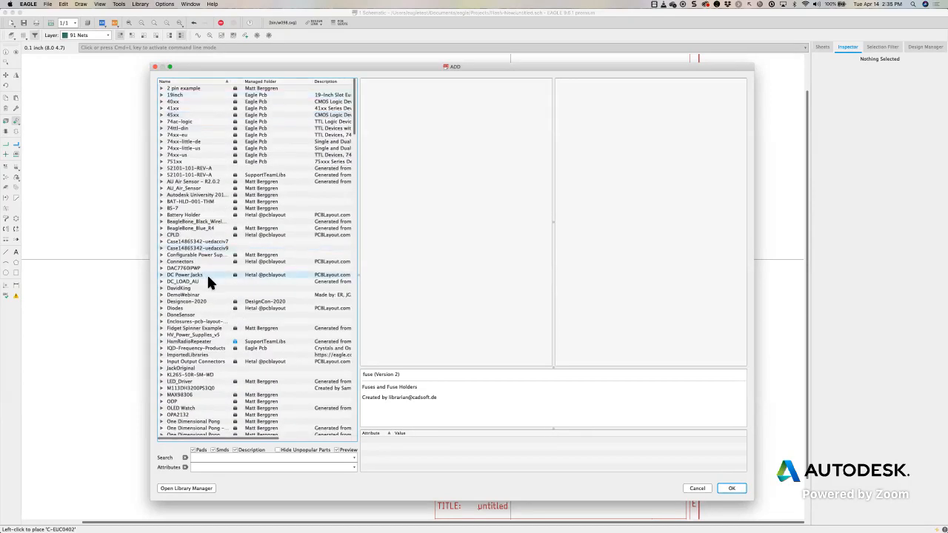
scroll(210, 275, "down", 3)
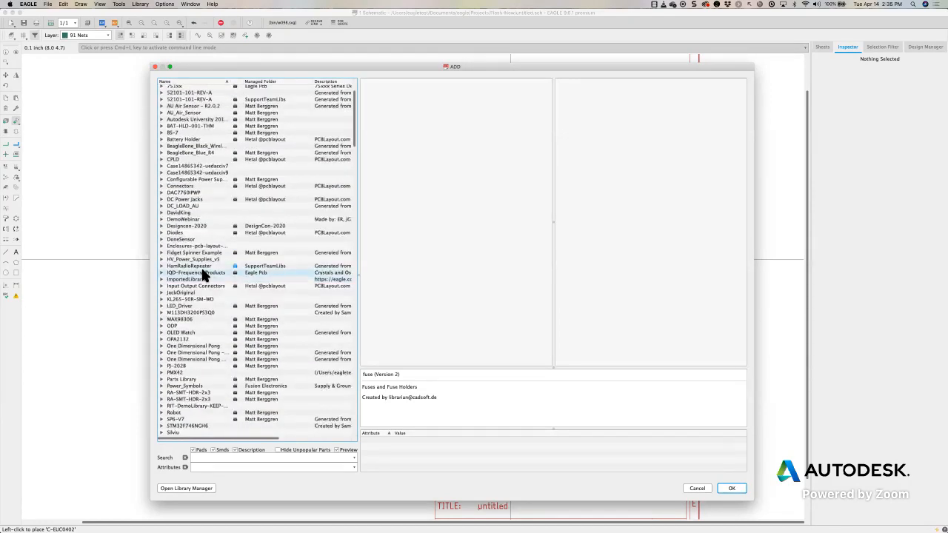
Search the library list by name for "fuse" and look through the libraries down to the end of the list.
left_click(190, 320)
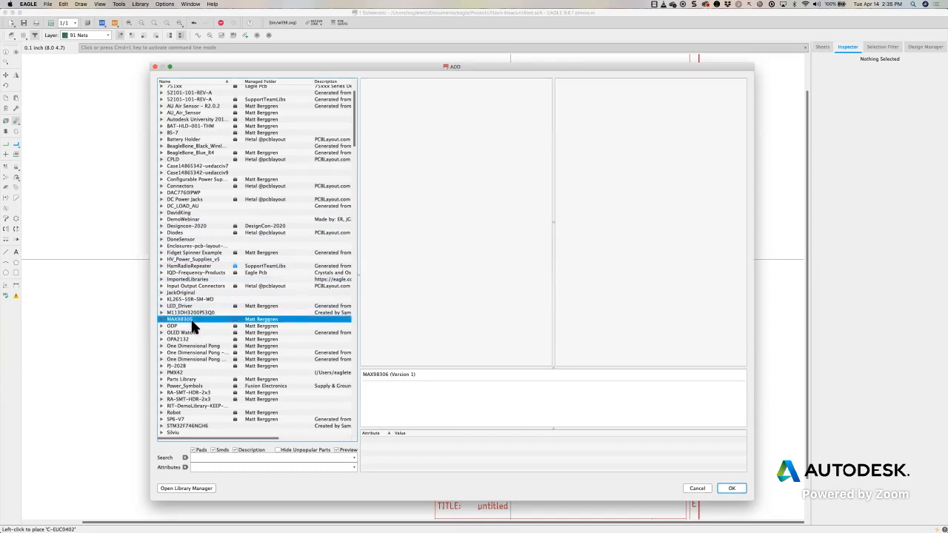
type("fuse")
scroll(197, 339, "down", 5)
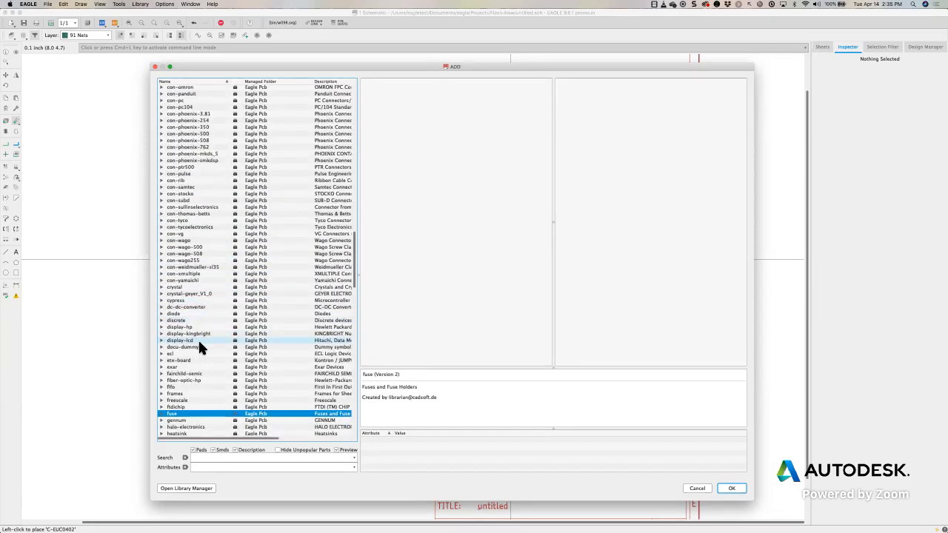
scroll(200, 348, "down", 6)
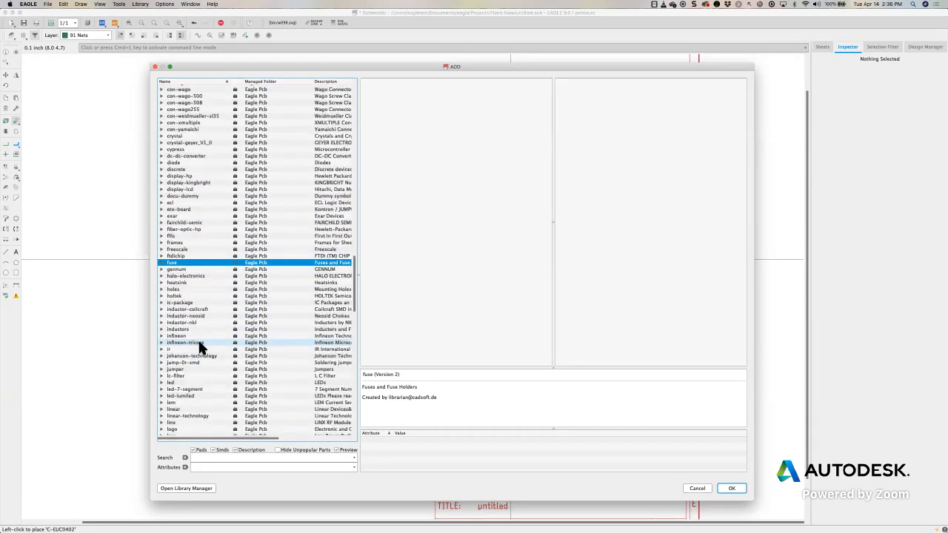
key("f")
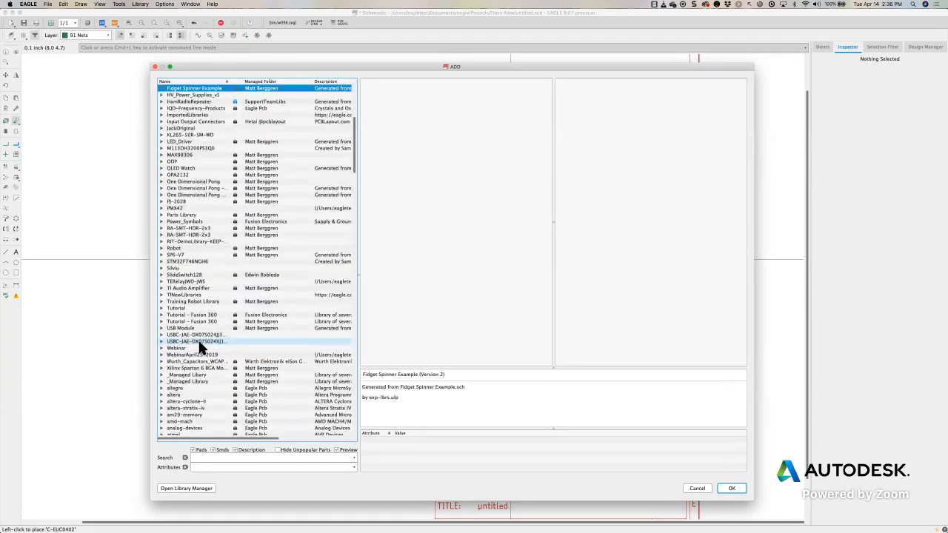
scroll(197, 342, "down", 10)
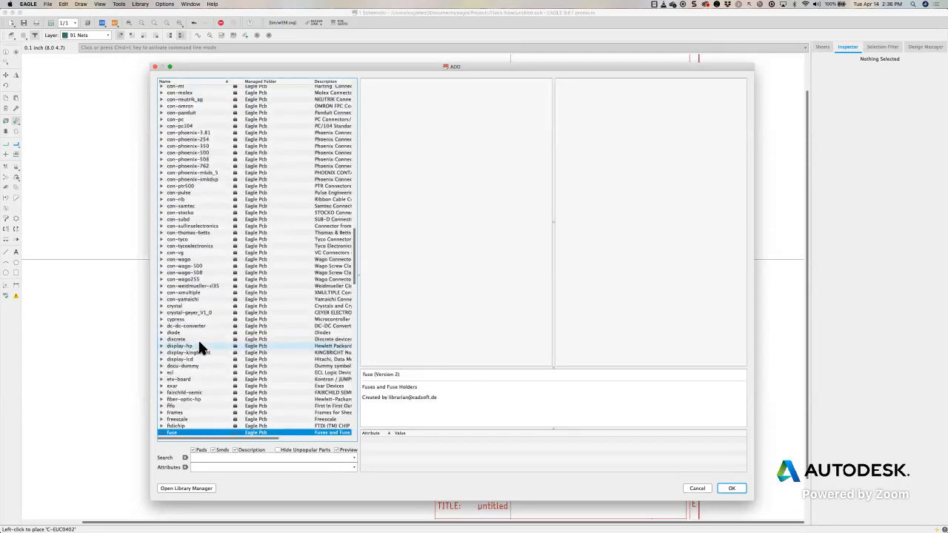
left_click(208, 331)
scroll(208, 330, "down", 2)
scroll(208, 333, "down", 10)
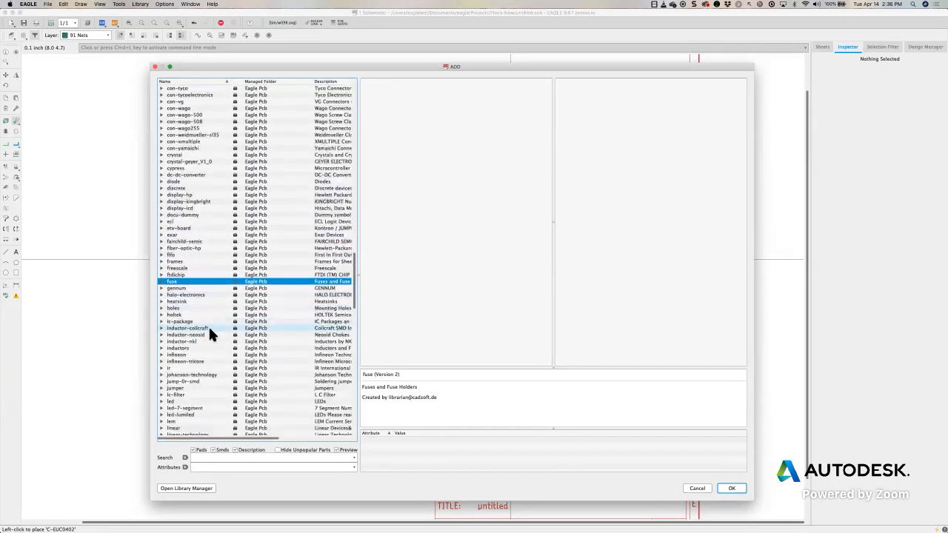
scroll(207, 333, "down", 19)
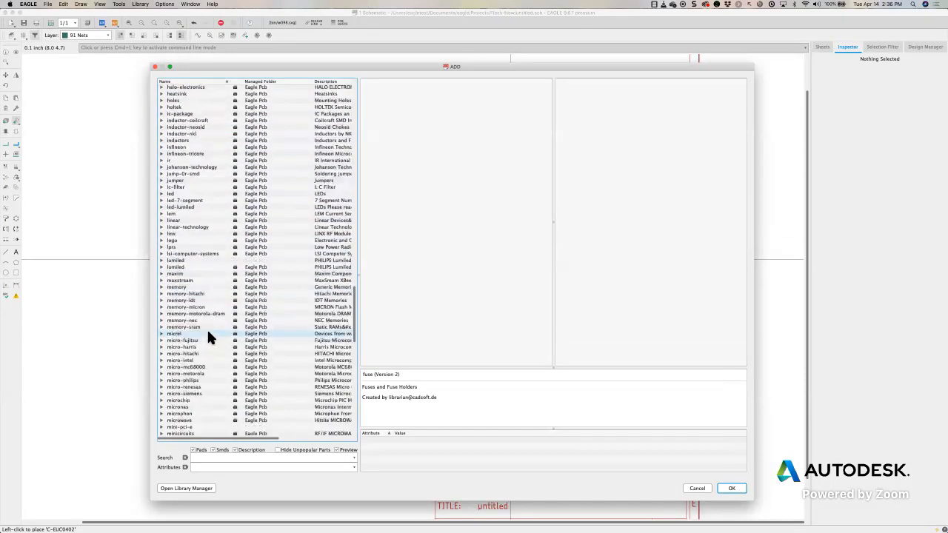
scroll(209, 334, "down", 20)
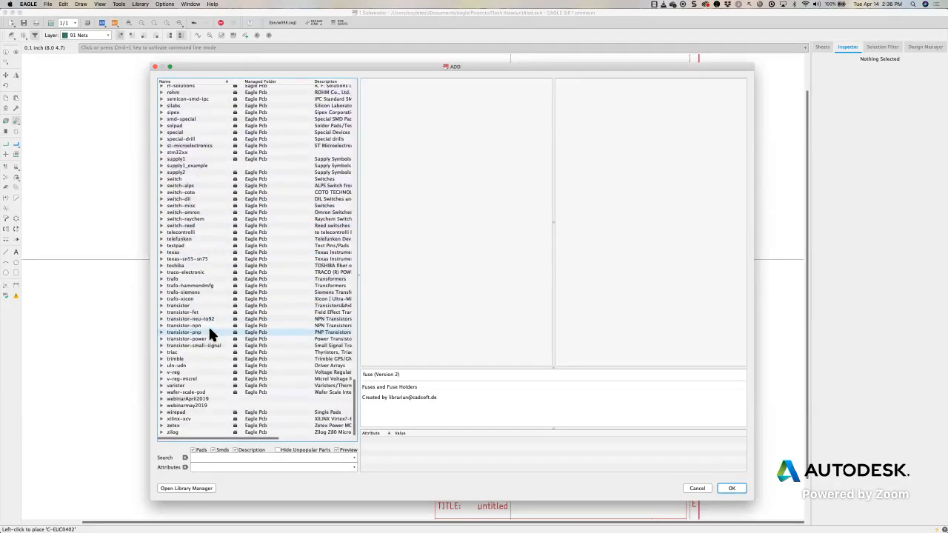
scroll(208, 330, "up", 7)
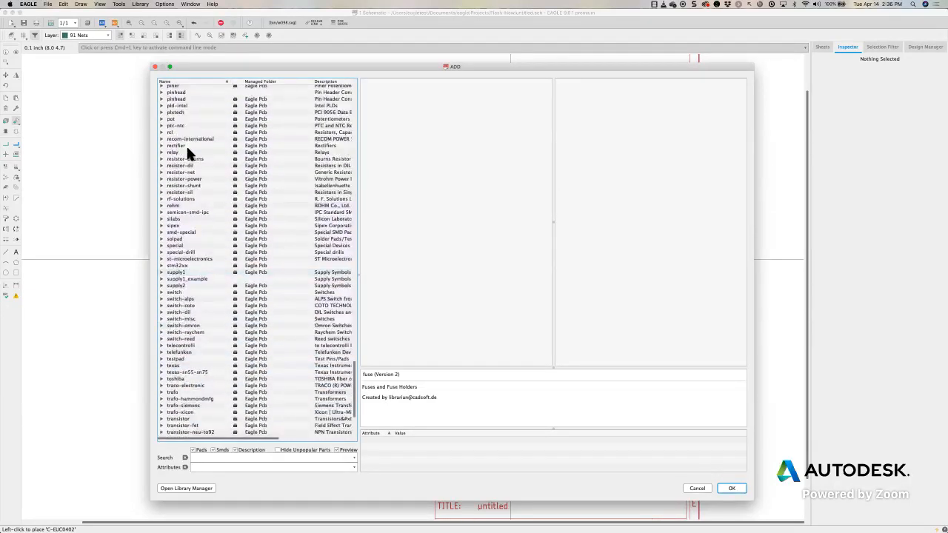
Sort the Add dialog's library list by name in both directions and look through it for the Tutorial - Fusion 360 library.
left_click(176, 82)
scroll(190, 149, "up", 10)
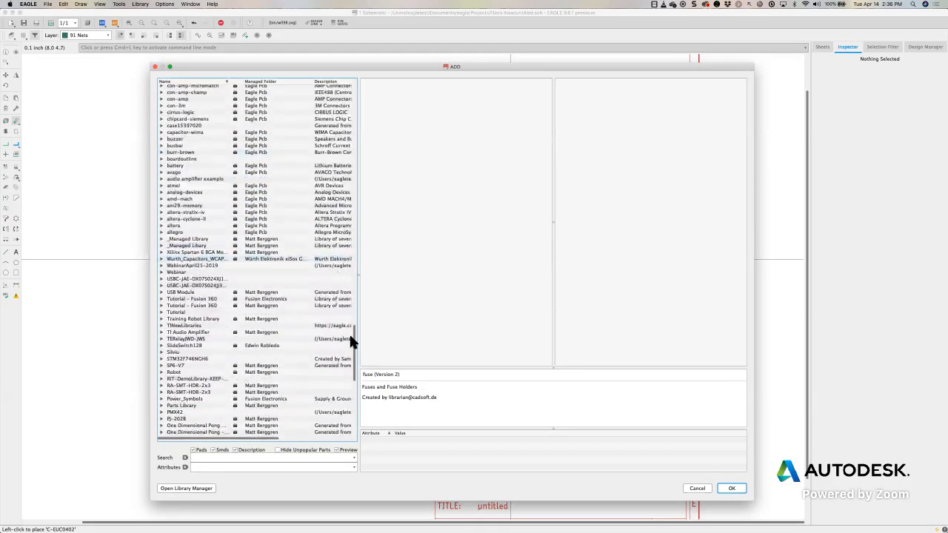
left_click_drag(356, 360, 345, 101)
left_click(176, 80)
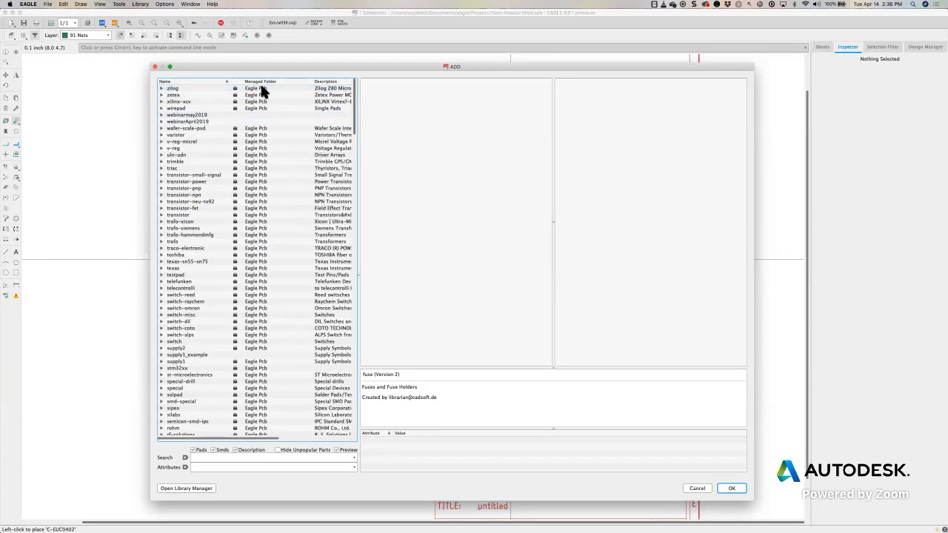
scroll(352, 85, "down", 3)
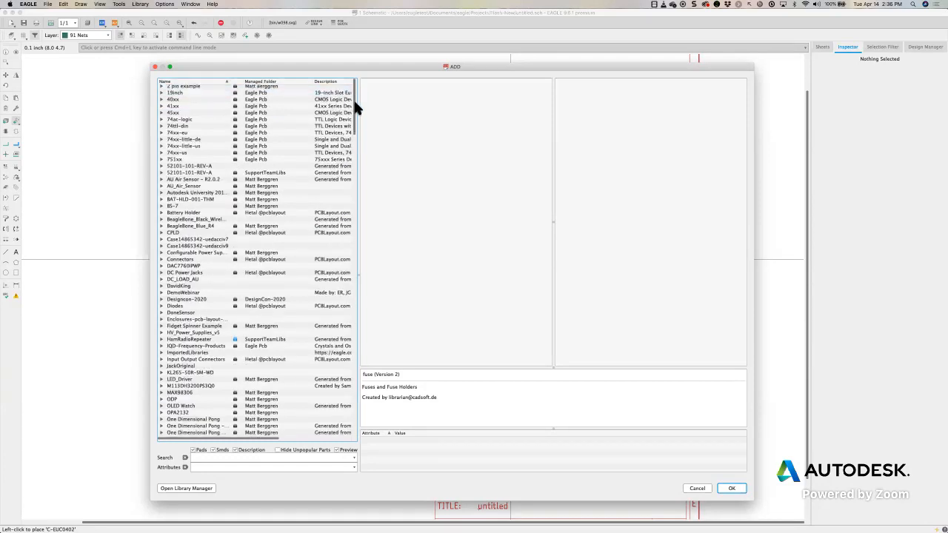
left_click_drag(354, 104, 351, 256)
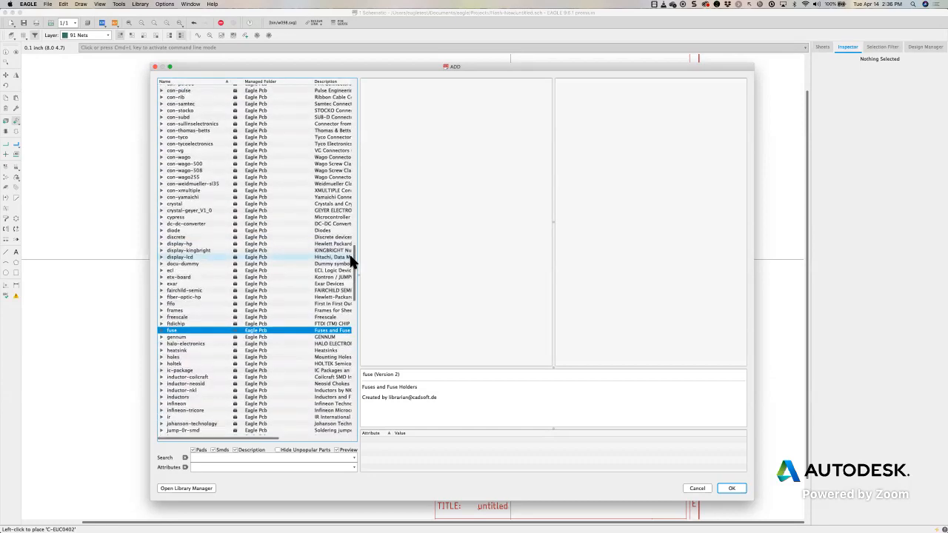
scroll(345, 210, "up", 20)
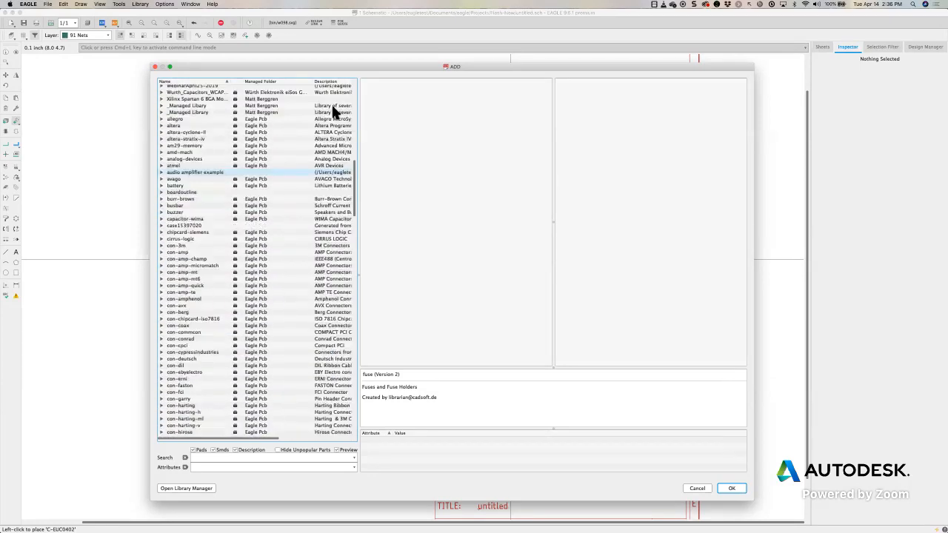
Sort the library list by managed folder and expand the Tutorial - Fusion 360 library from the Fusion Electronics folder.
left_click(252, 82)
left_click_drag(356, 111, 357, 404)
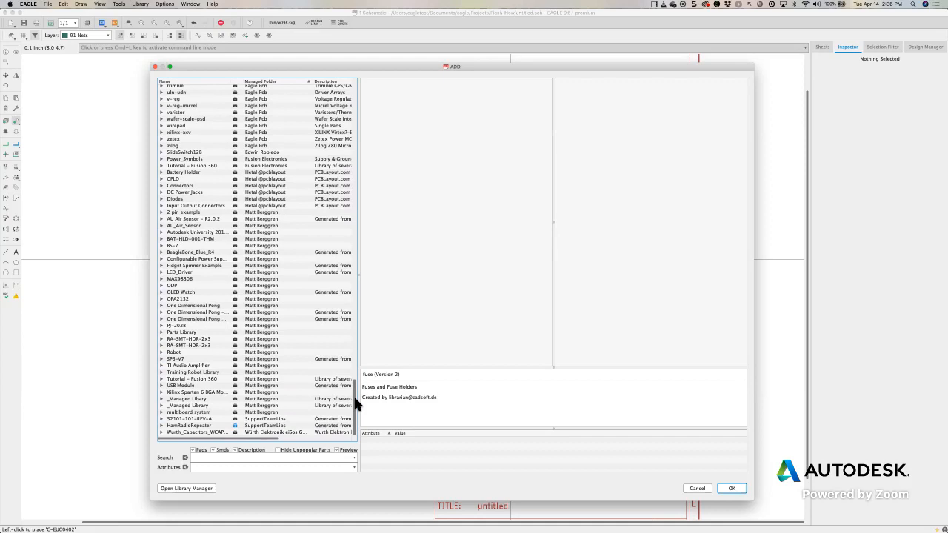
left_click(190, 164)
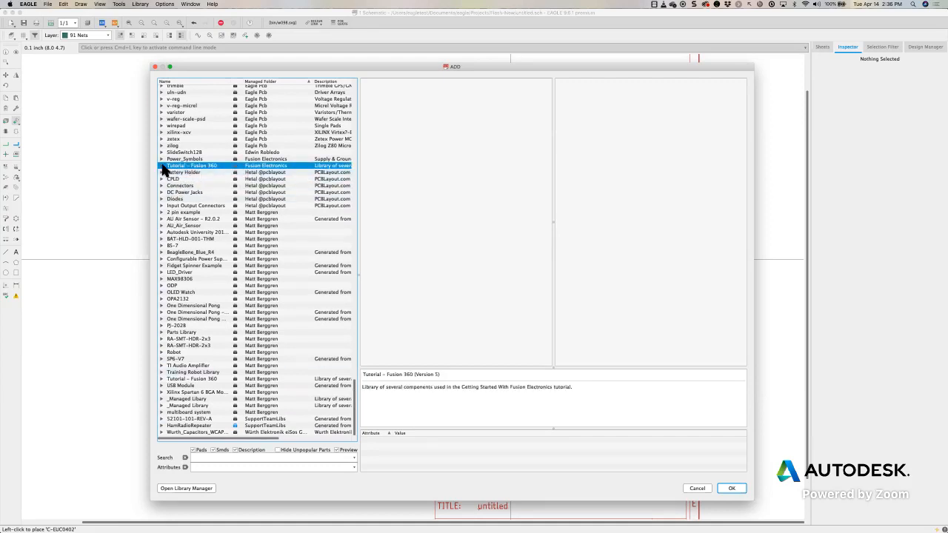
left_click(162, 166)
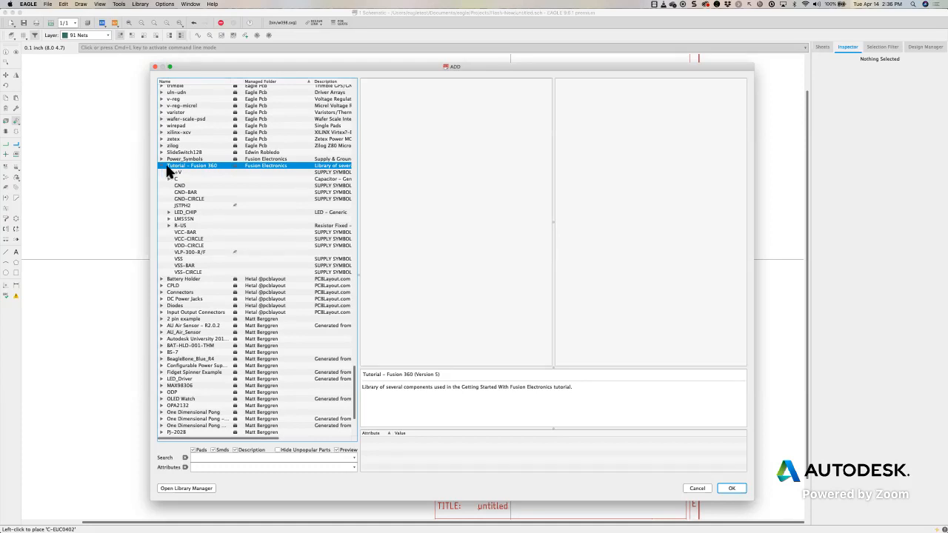
Add two LED_CHIPRED-2012 LEDs from the LED_CHIP device, placing one above R3 and one above R4.
left_click(169, 213)
left_click(214, 226)
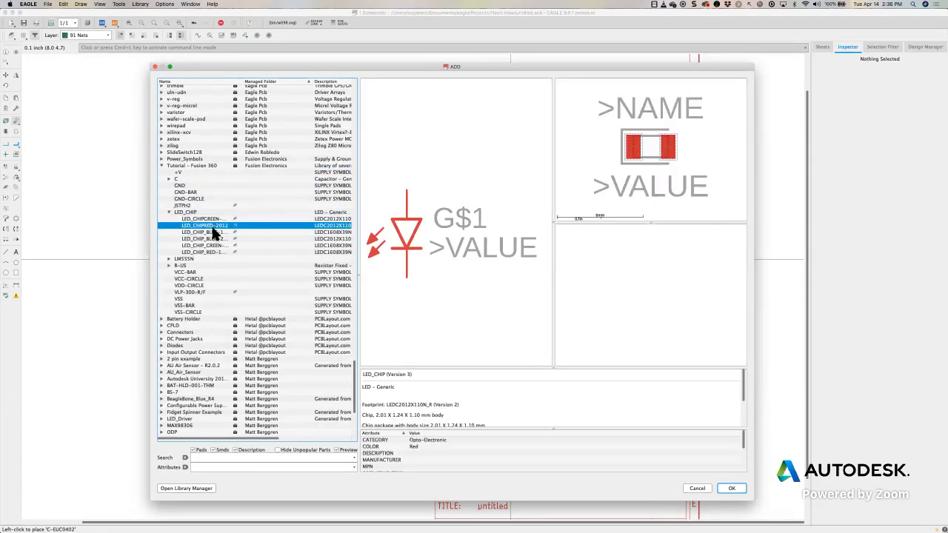
left_click(731, 489)
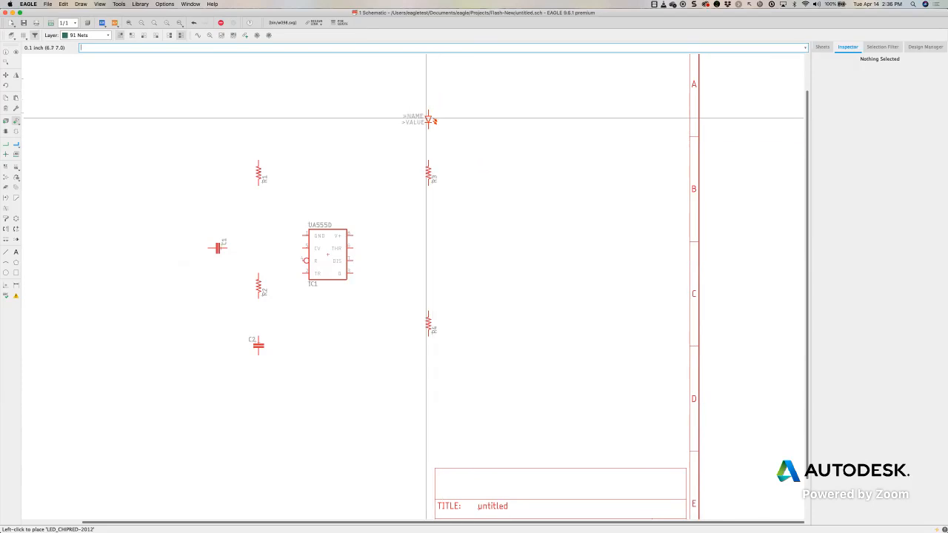
left_click(428, 118)
left_click(427, 280)
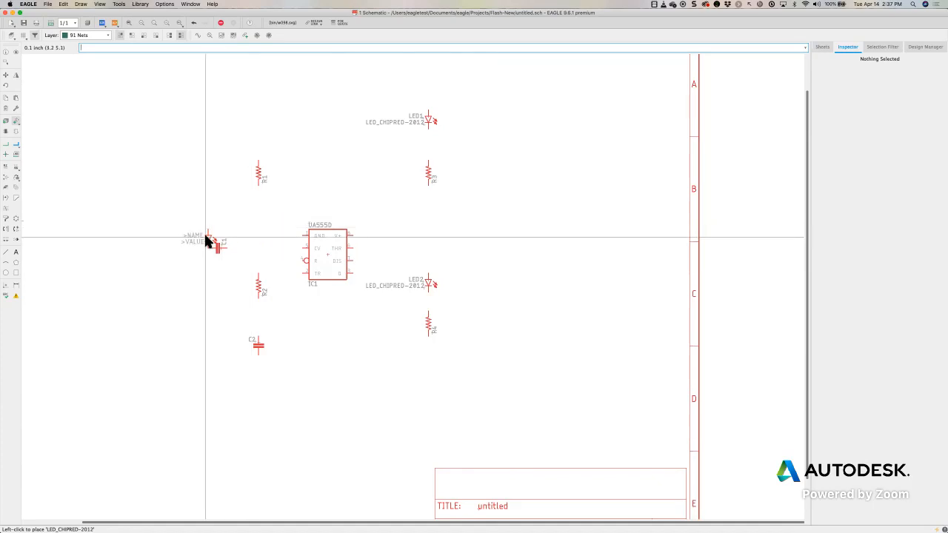
key("Escape")
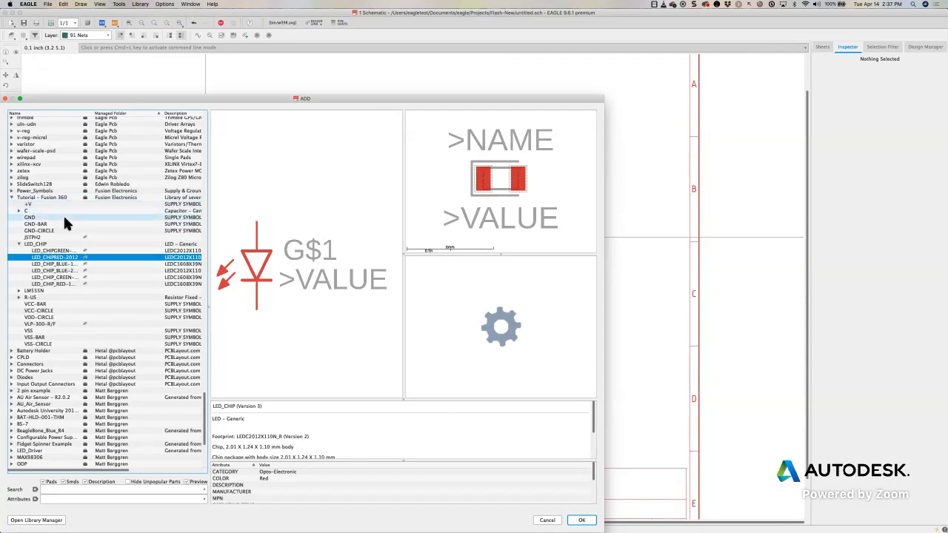
Add the JSTPH2 connector rotated 180°, place it up and to the left of R1, and leave the Add command.
left_click(45, 237)
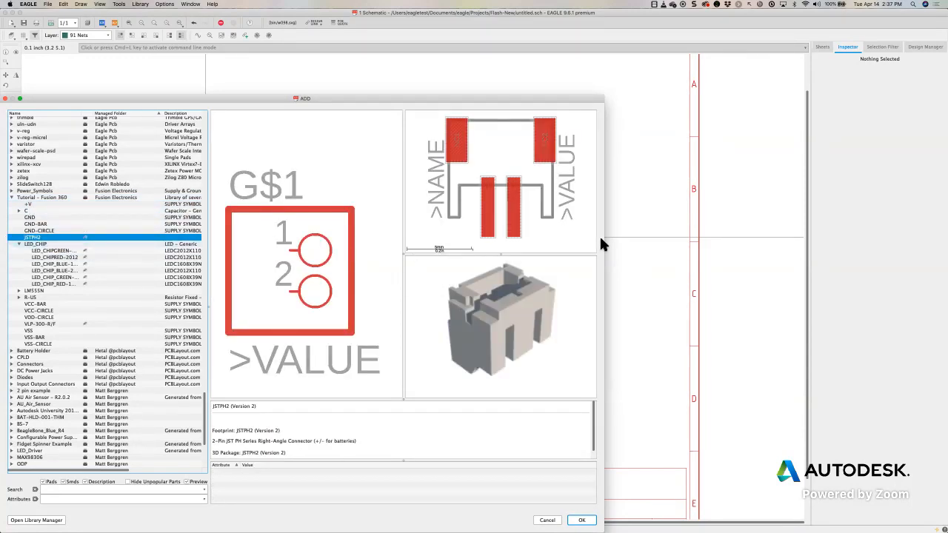
left_click(581, 520)
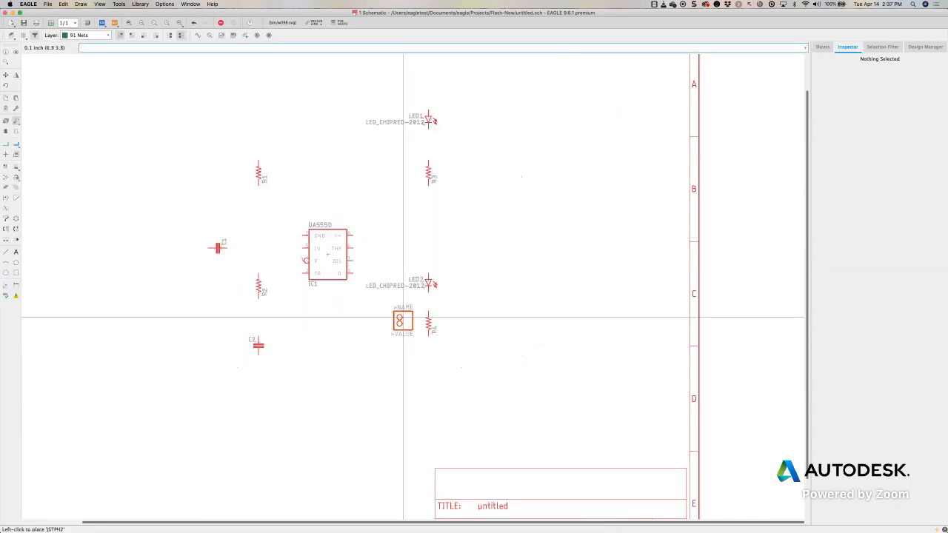
right_click(293, 161)
right_click(289, 160)
left_click(160, 134)
key("Escape")
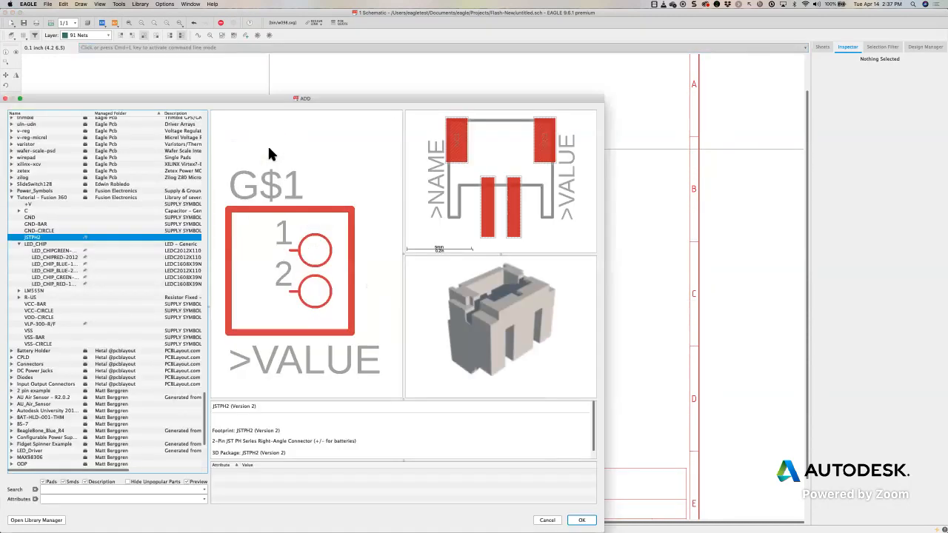
key("Escape")
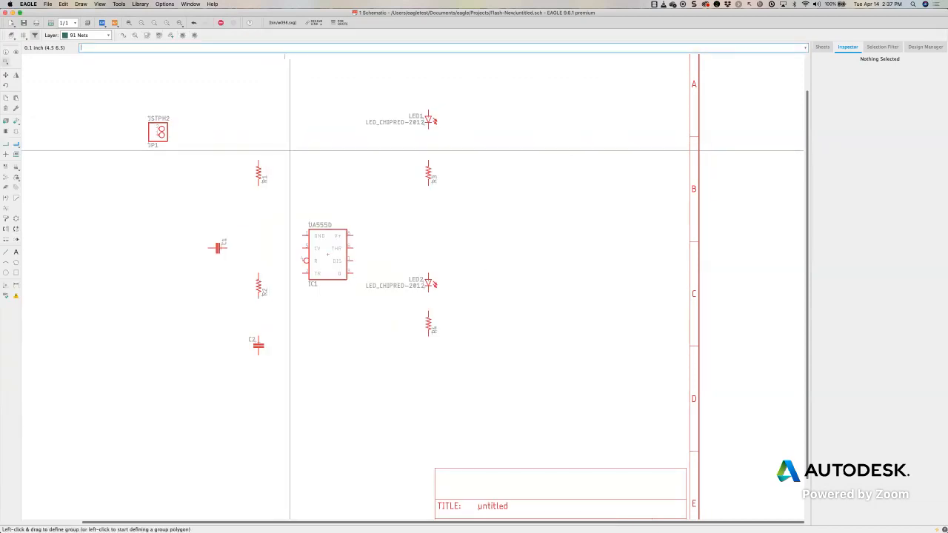
scroll(289, 150, "up", 4)
scroll(290, 150, "down", 5)
scroll(290, 151, "down", 2)
scroll(288, 153, "up", 4)
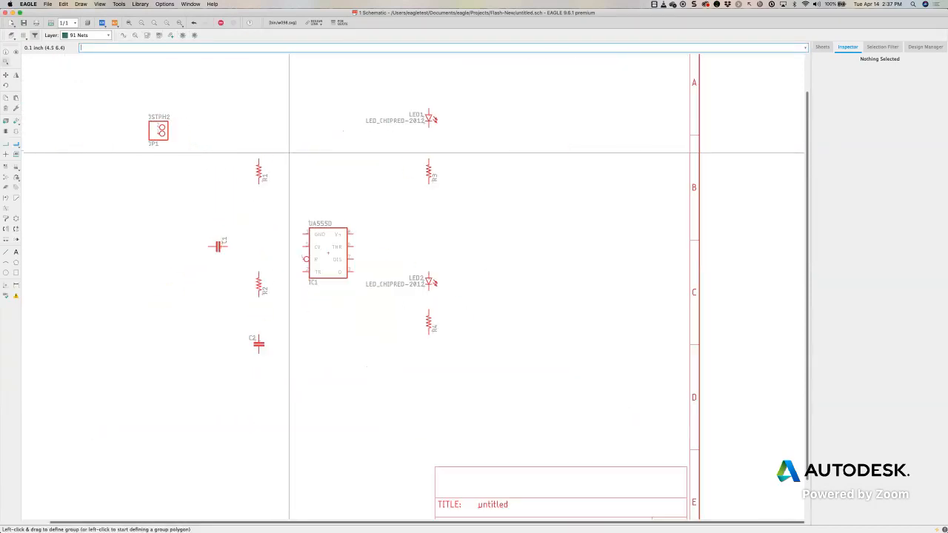
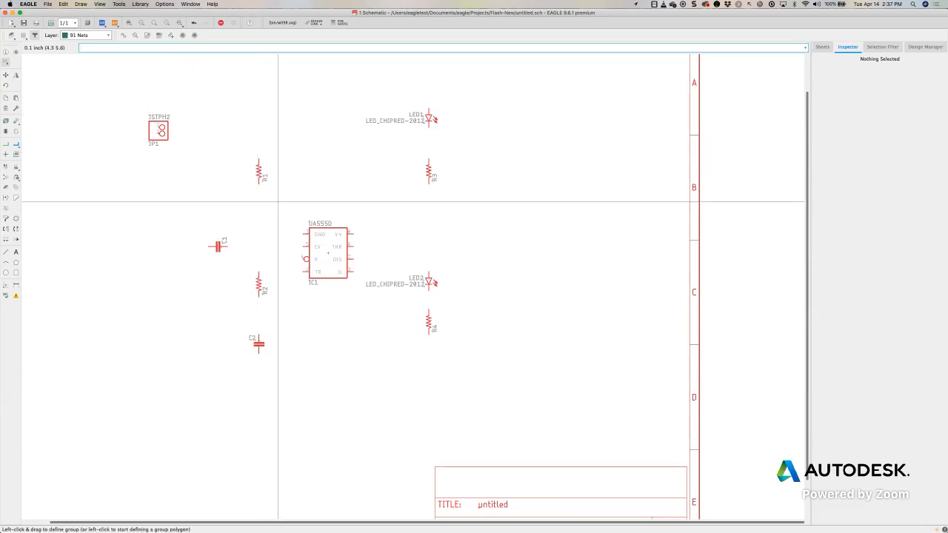
Group IC1, R3, R4, LED1 and LED2 and move them together slightly up and to the left.
left_click_drag(298, 135, 527, 388)
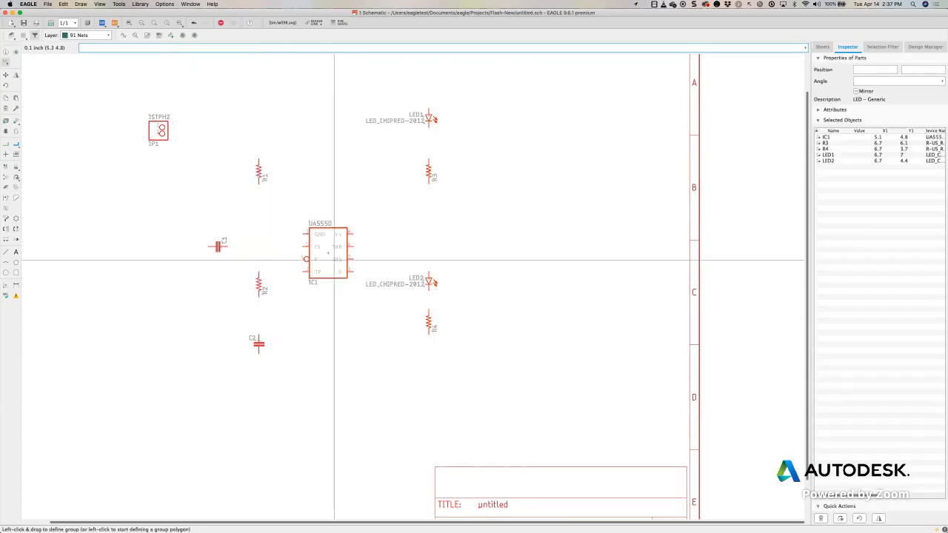
left_click_drag(329, 254, 310, 231)
left_click(310, 231)
Group R3, LED2 and R4, move them away to the right, and place them back in line below LED1.
left_click_drag(381, 221, 454, 342)
left_click_drag(413, 303, 527, 316)
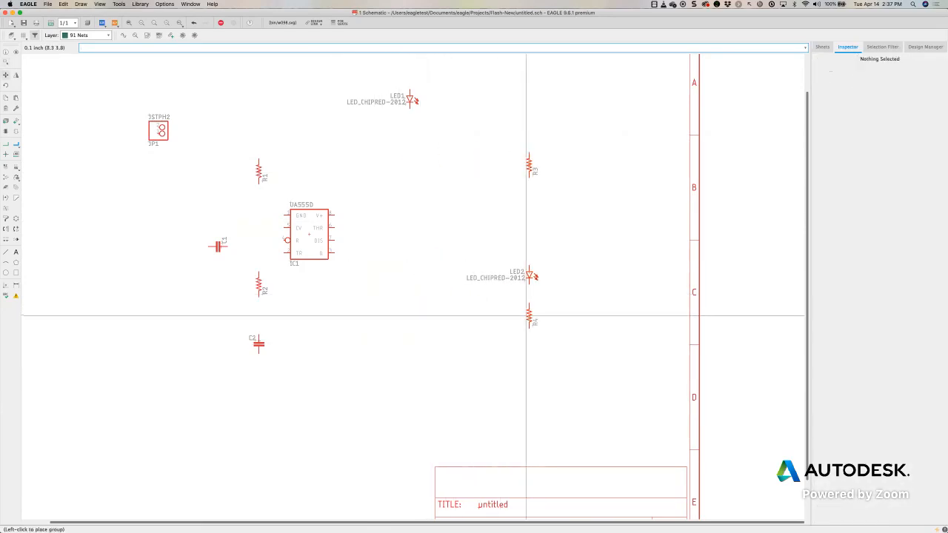
left_click(410, 303)
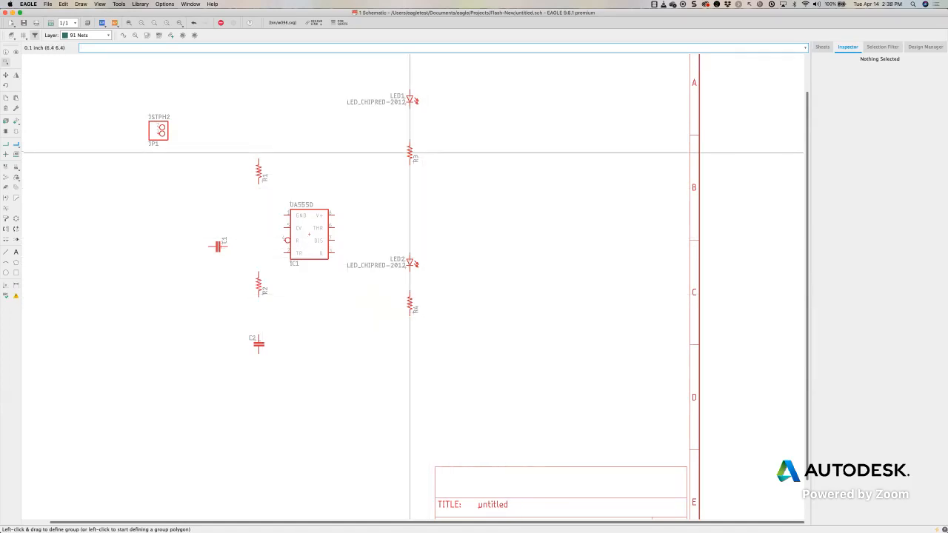
scroll(410, 153, "up", 3)
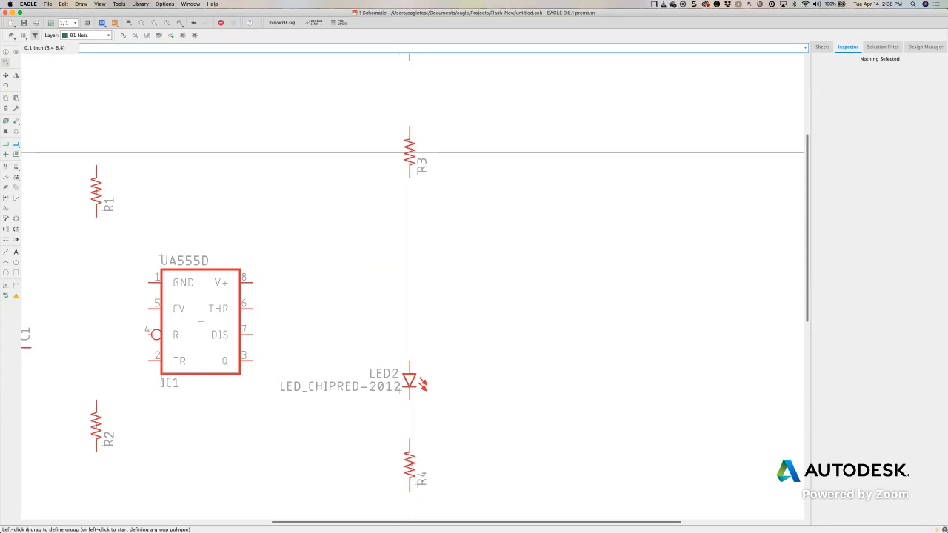
Move resistor R3 down 0.1 inch, and move IC1 and LED2 together up 0.1 inch.
mouse_move(410, 153)
left_mouse_down()
mouse_move(548, 168)
mouse_move(388, 167)
mouse_move(526, 167)
mouse_move(415, 169)
left_mouse_up()
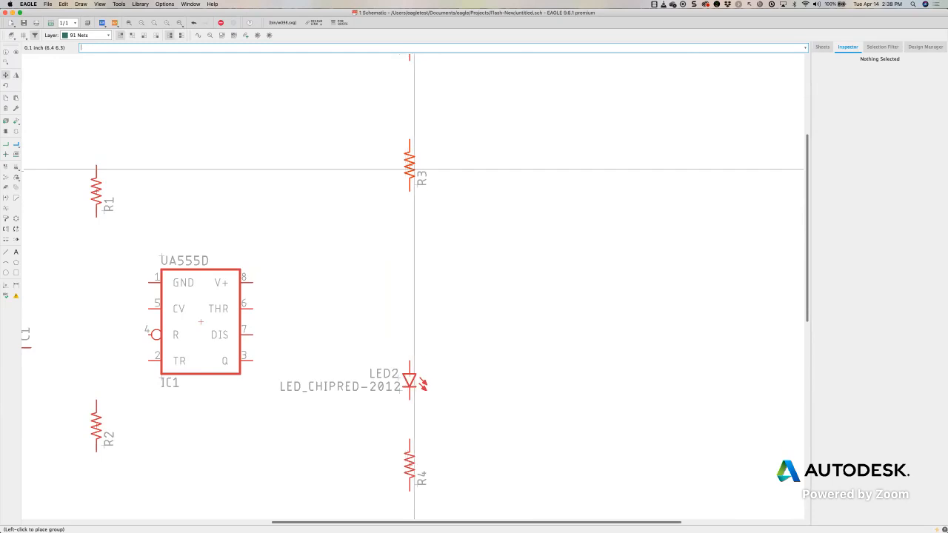
left_click(408, 169)
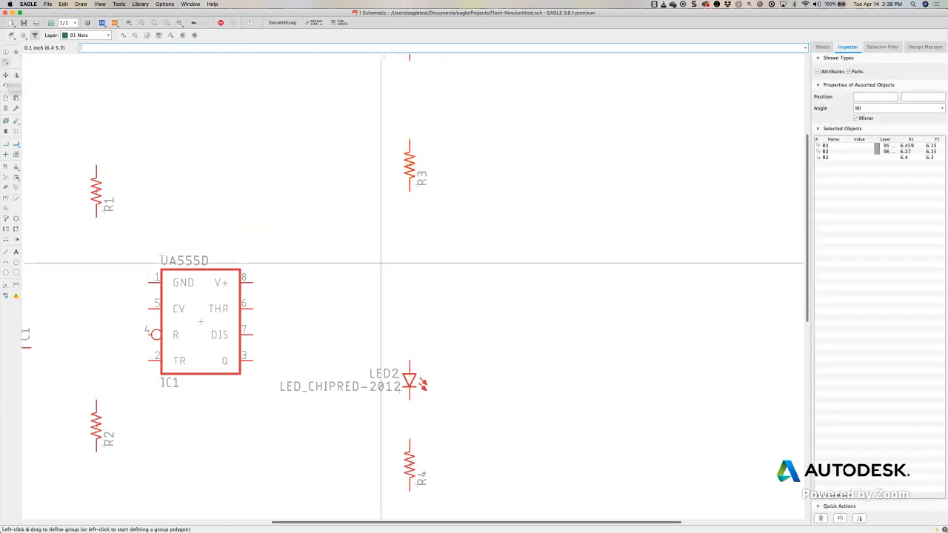
left_click_drag(126, 251, 488, 444)
mouse_move(201, 323)
left_mouse_down()
mouse_move(319, 331)
mouse_move(203, 323)
left_mouse_up()
left_click_drag(506, 317, 128, 403)
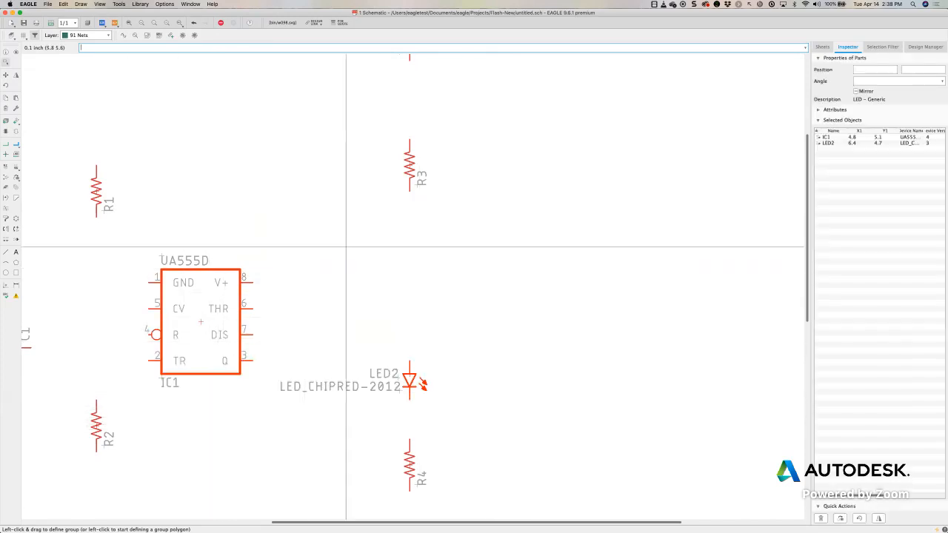
right_click(408, 377, "ctrl")
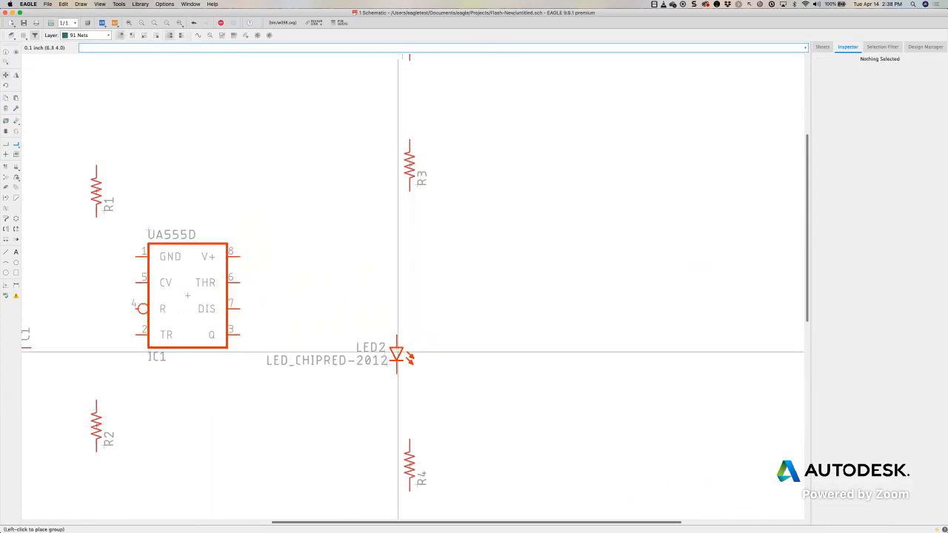
left_click(411, 359)
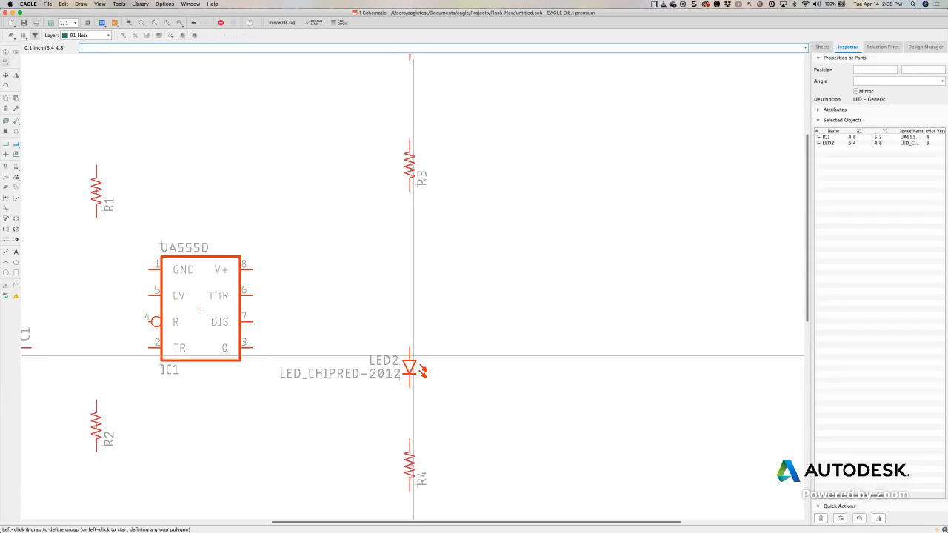
Draw a net from the lower pin of LED1 straight down to the upper pin of R3.
scroll(235, 204, "up", 3)
scroll(236, 204, "down", 8)
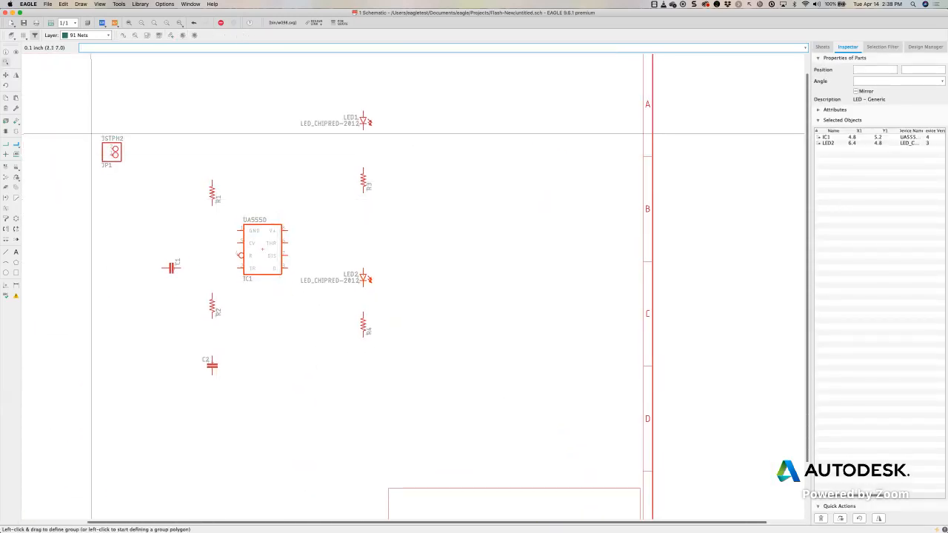
left_click(6, 145)
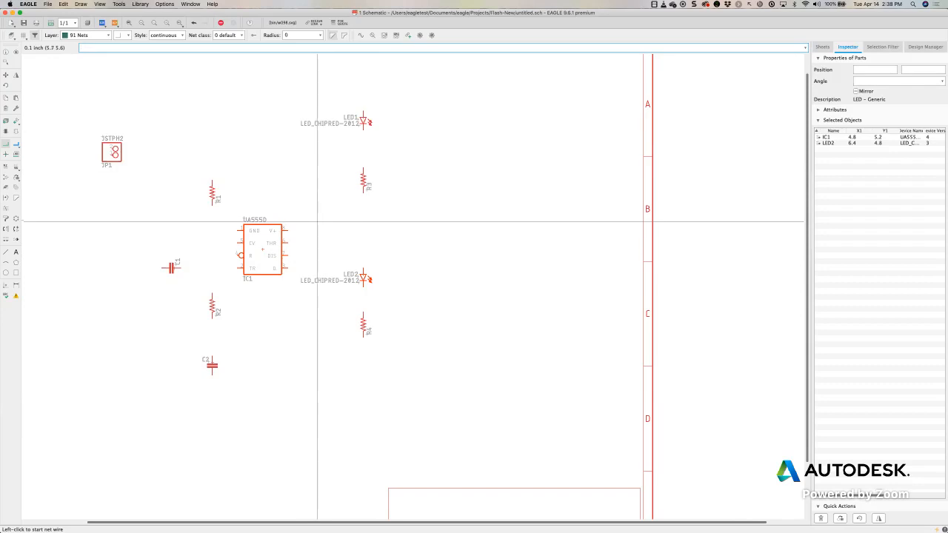
scroll(363, 132, "up", 1)
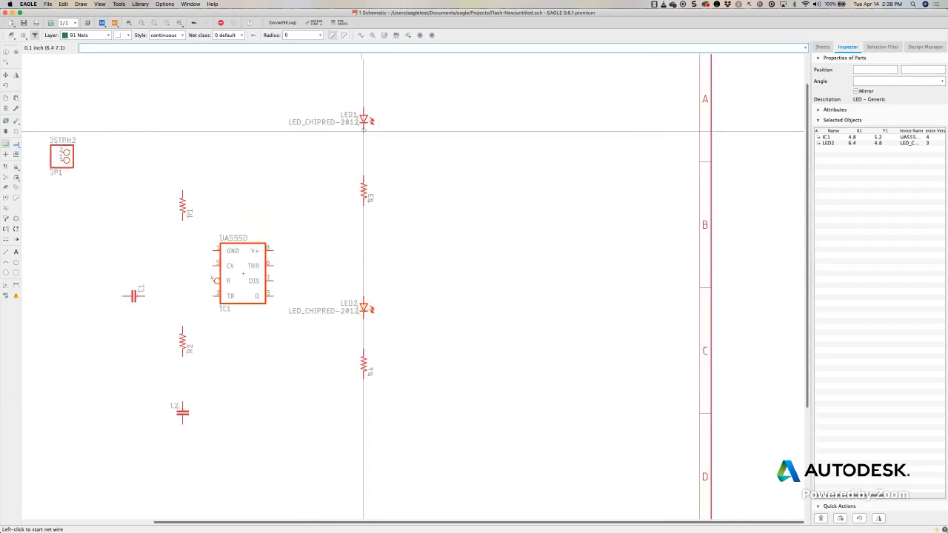
scroll(363, 132, "up", 4)
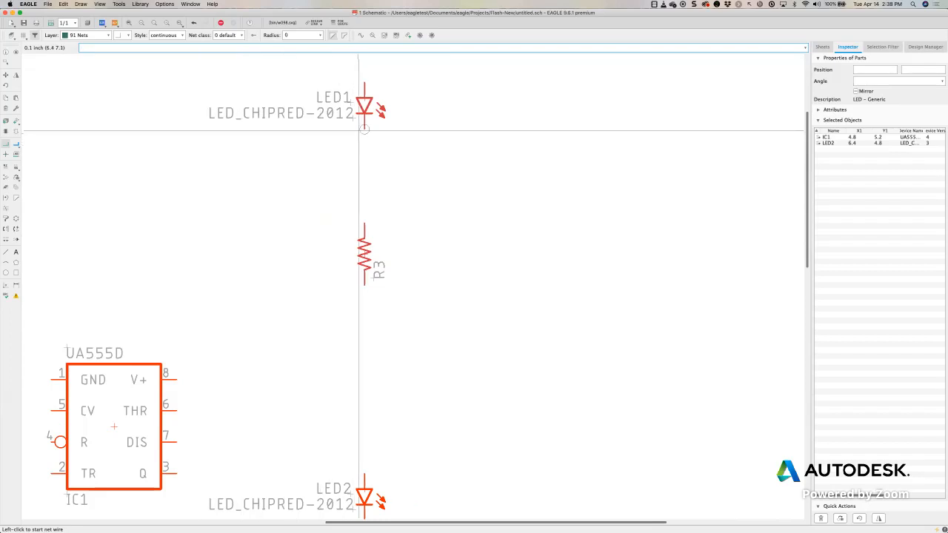
scroll(360, 133, "up", 3)
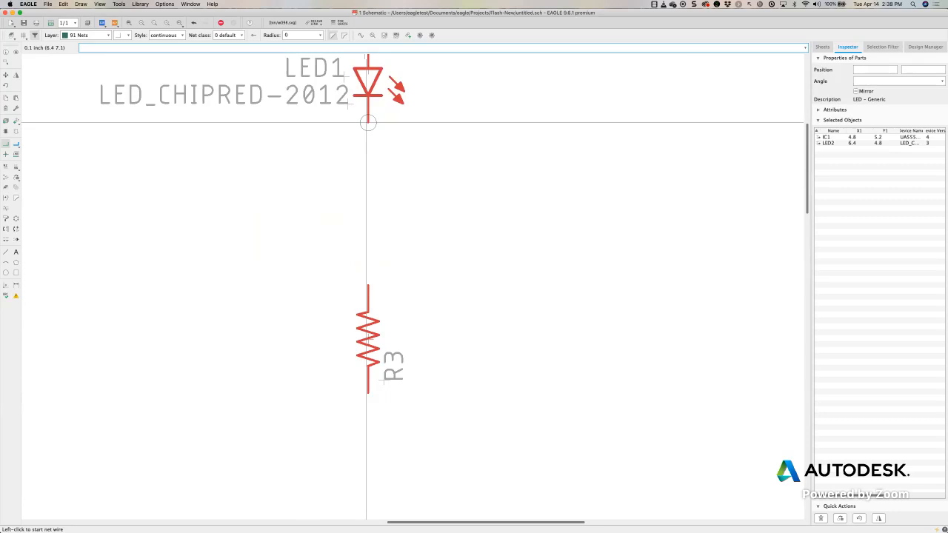
left_click(368, 122)
left_click(368, 286)
Draw nets from the lower pin of R3 to LED2 and from LED2 to the upper pin of R4.
scroll(368, 286, "down", 5)
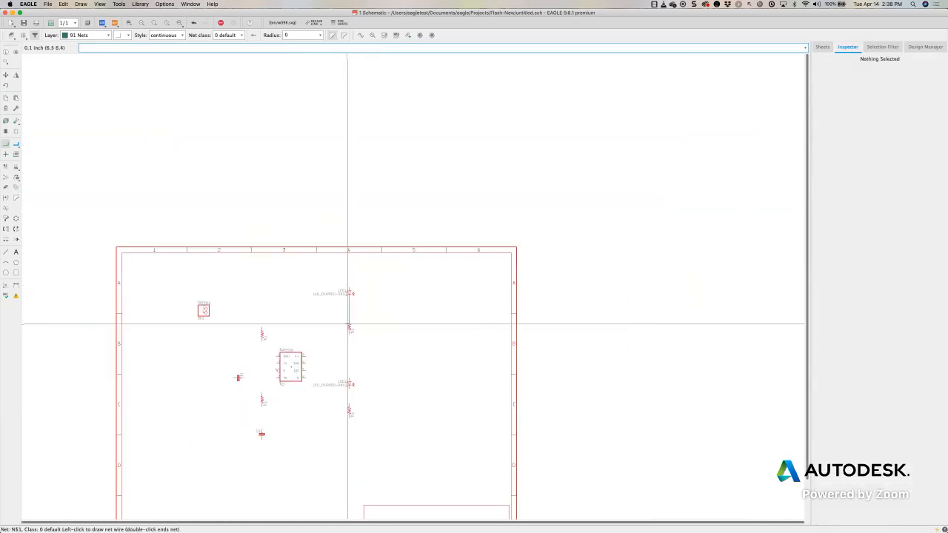
scroll(348, 325, "up", 5)
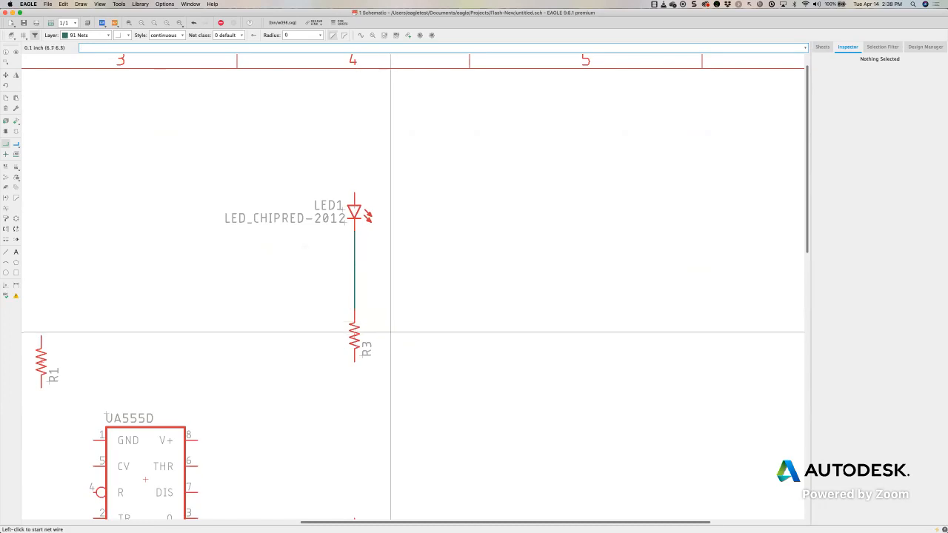
middle_click_drag(347, 346, 318, 162)
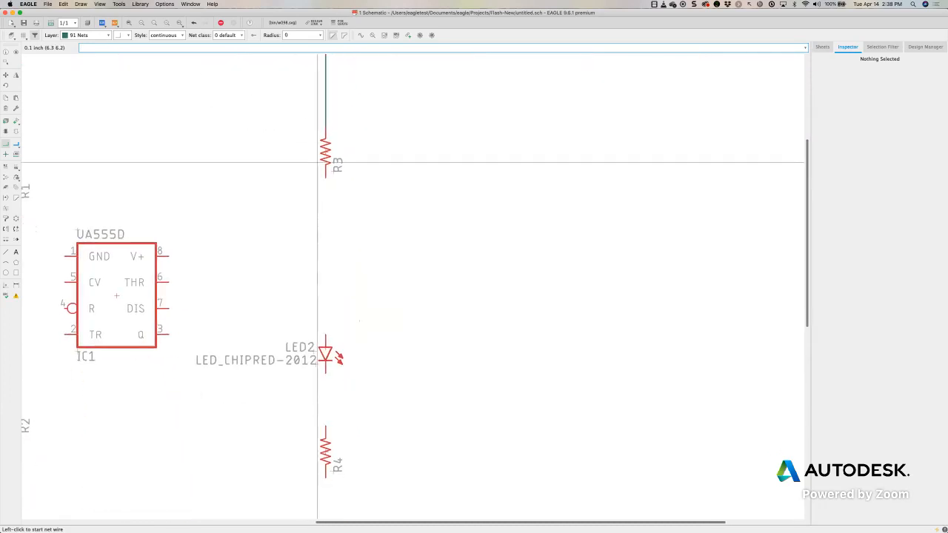
left_click(326, 178)
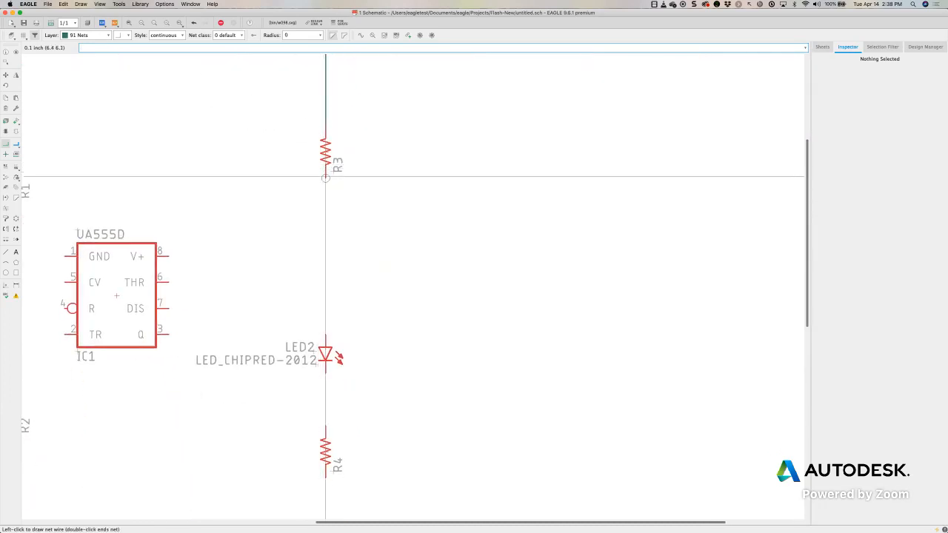
left_click(325, 332)
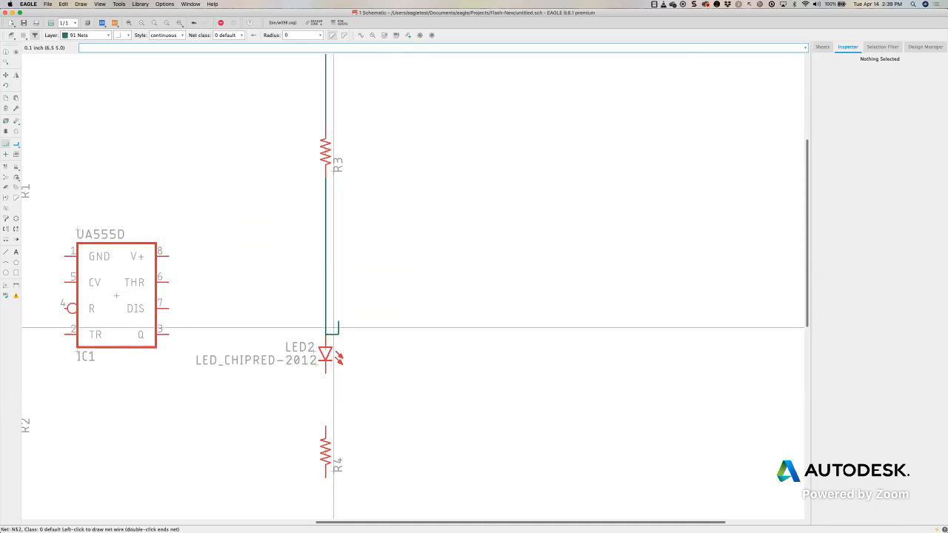
left_click(326, 333)
left_click(327, 371)
left_click(325, 427)
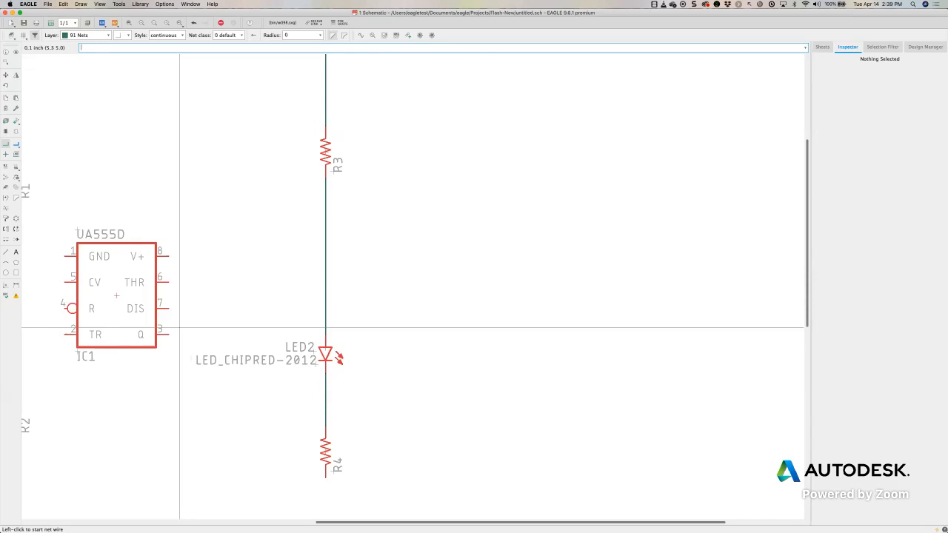
Draw a stepped net from IC1 pin 3 (Q) to the net between R3 and LED2, joining them at a junction.
left_click(170, 335)
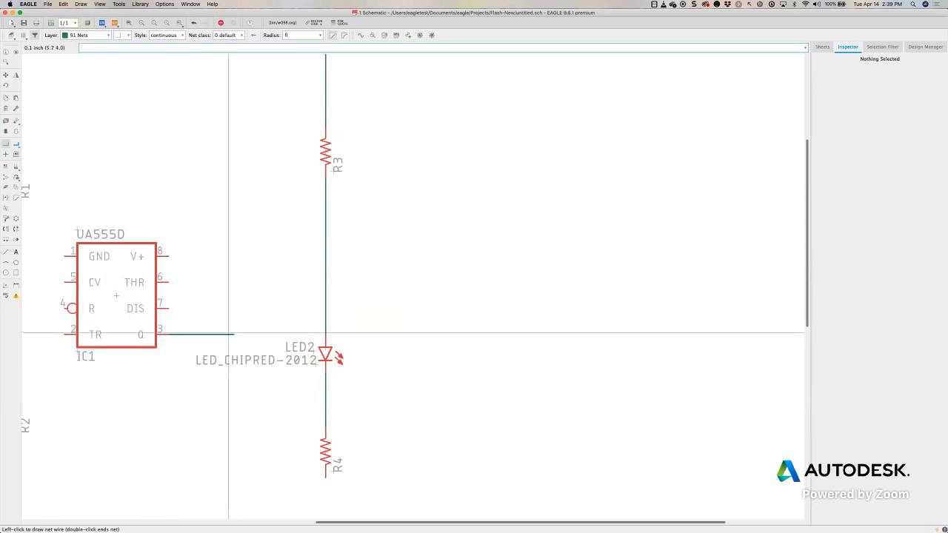
left_click(222, 265)
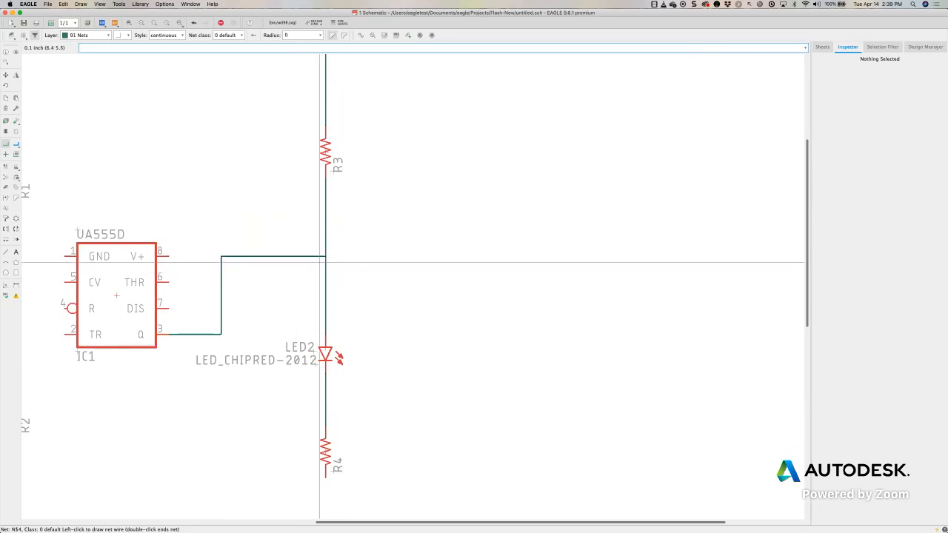
scroll(340, 261, "up", 5)
scroll(326, 262, "down", 4)
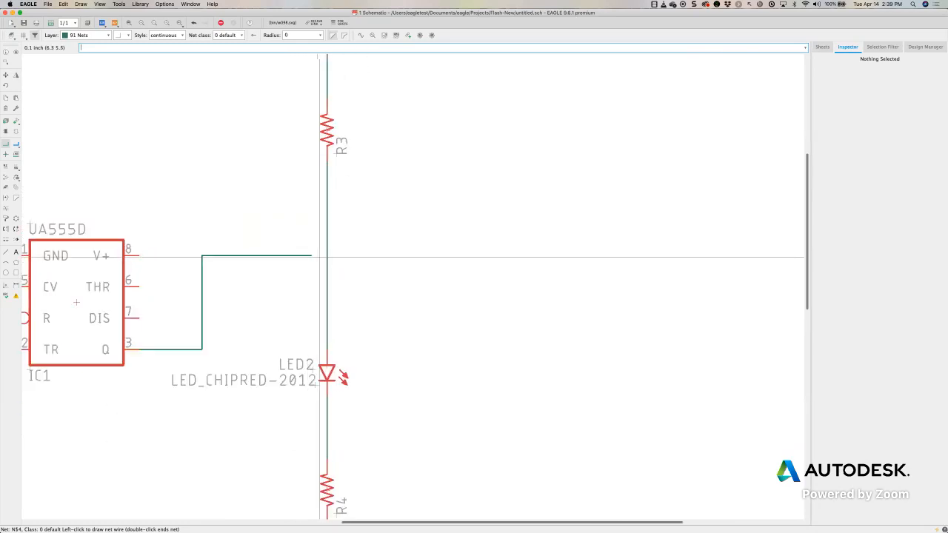
scroll(326, 259, "up", 4)
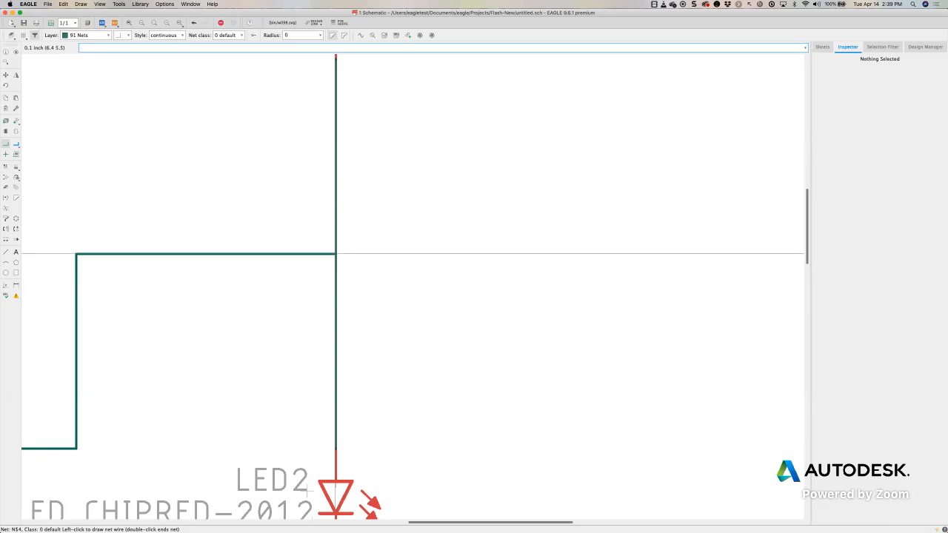
left_click(335, 254)
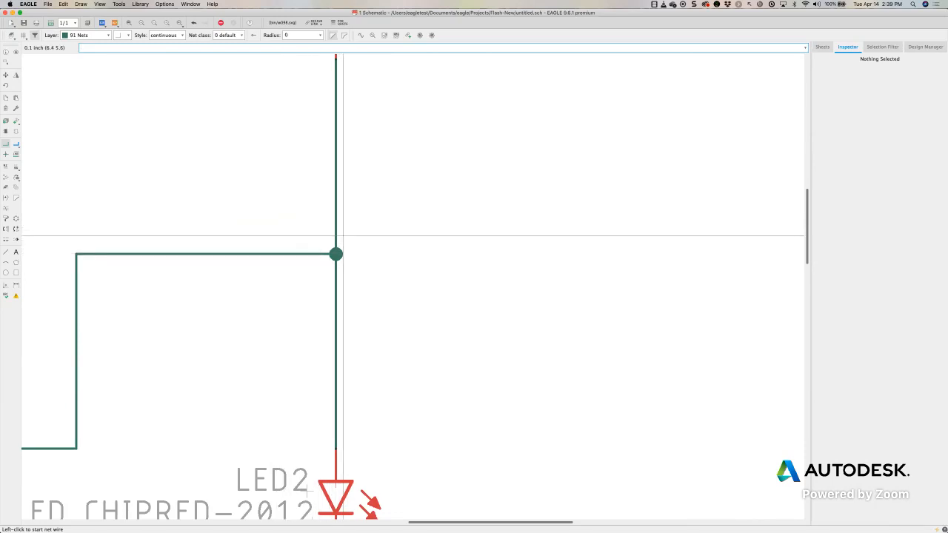
Try to break out IC1's pins using the pin names as net names.
scroll(286, 260, "down", 2)
scroll(286, 261, "down", 2)
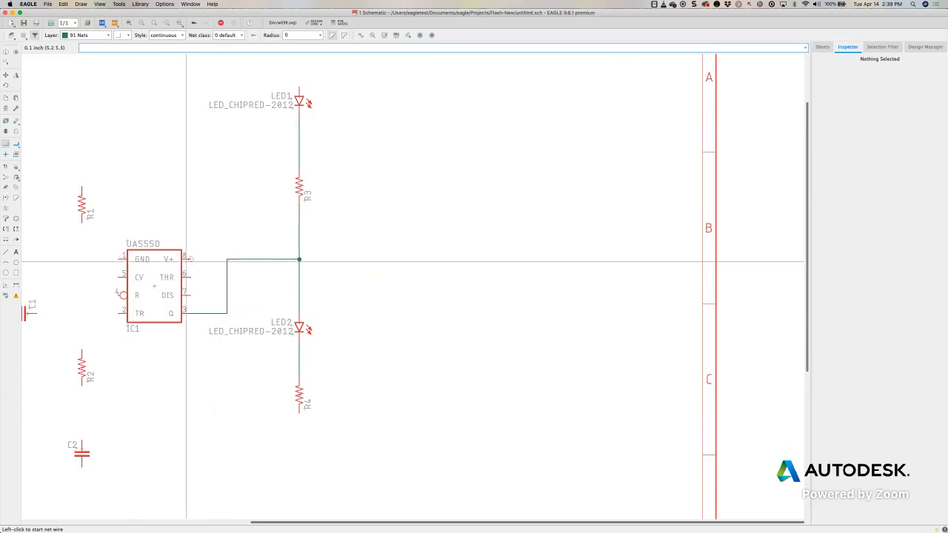
scroll(157, 286, "up", 2)
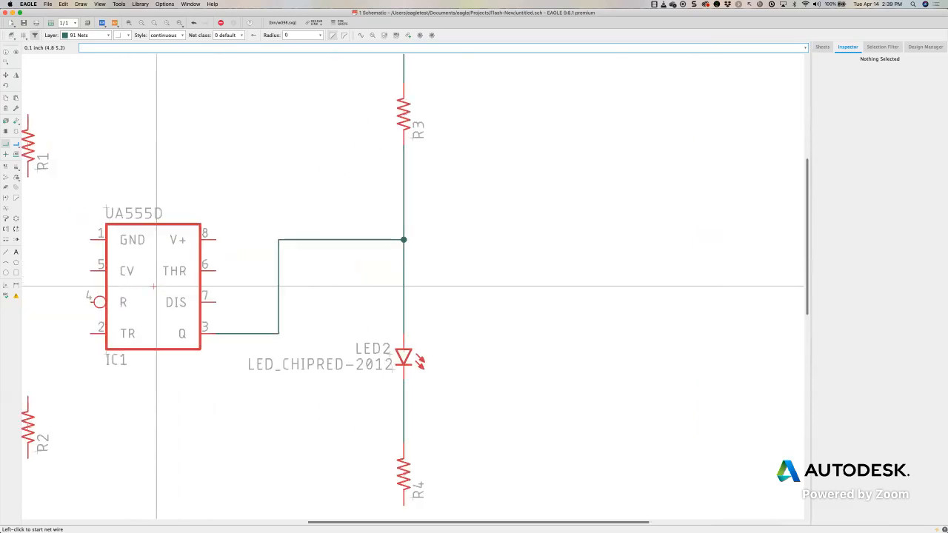
middle_click_drag(156, 286, 281, 264)
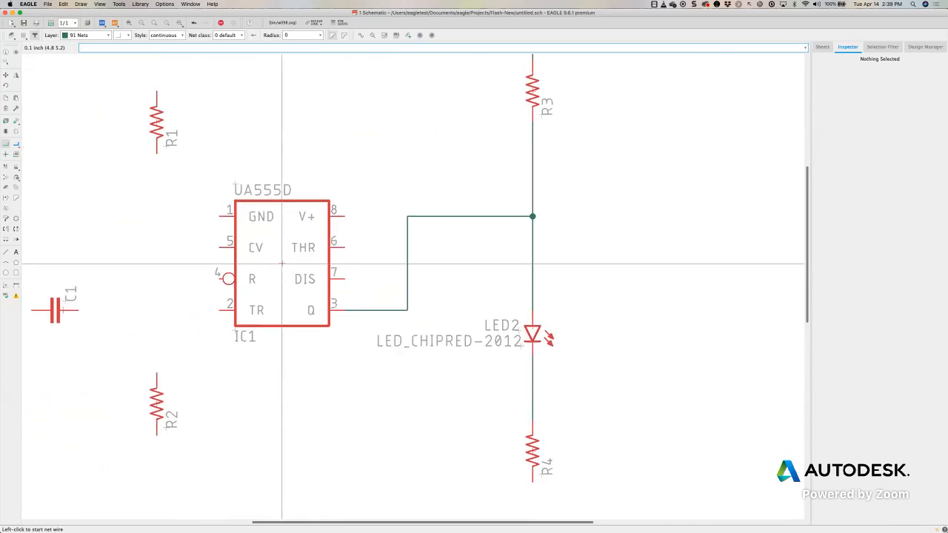
right_click(281, 264)
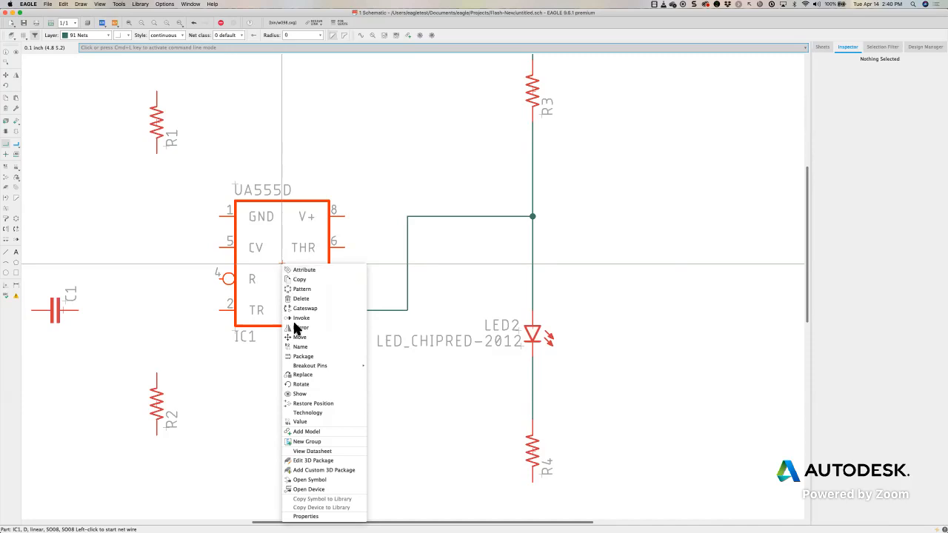
mouse_move(312, 366)
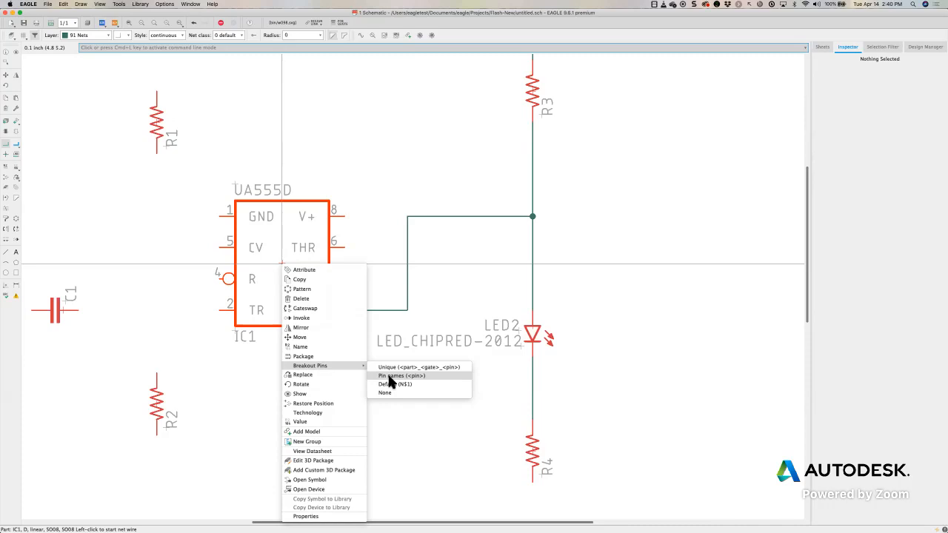
left_click(389, 377)
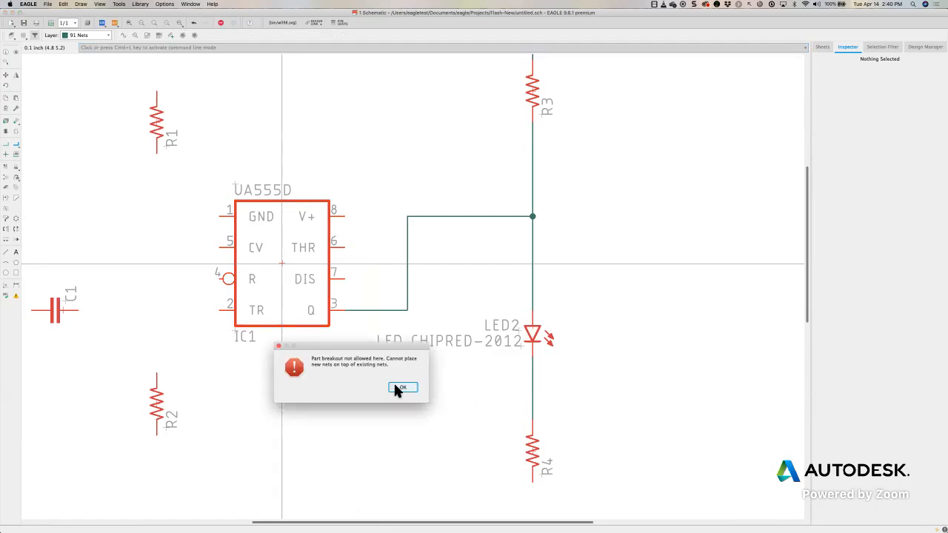
left_click(400, 388)
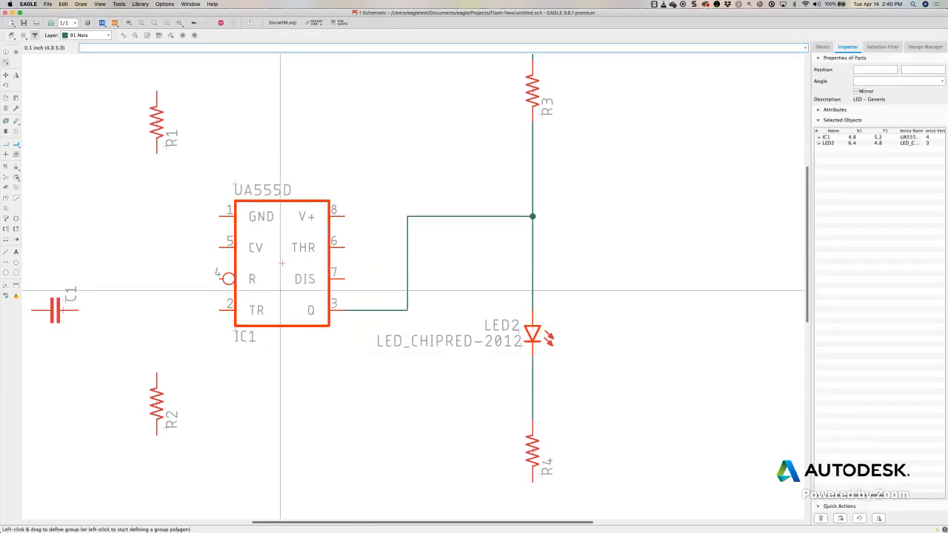
right_click(282, 265)
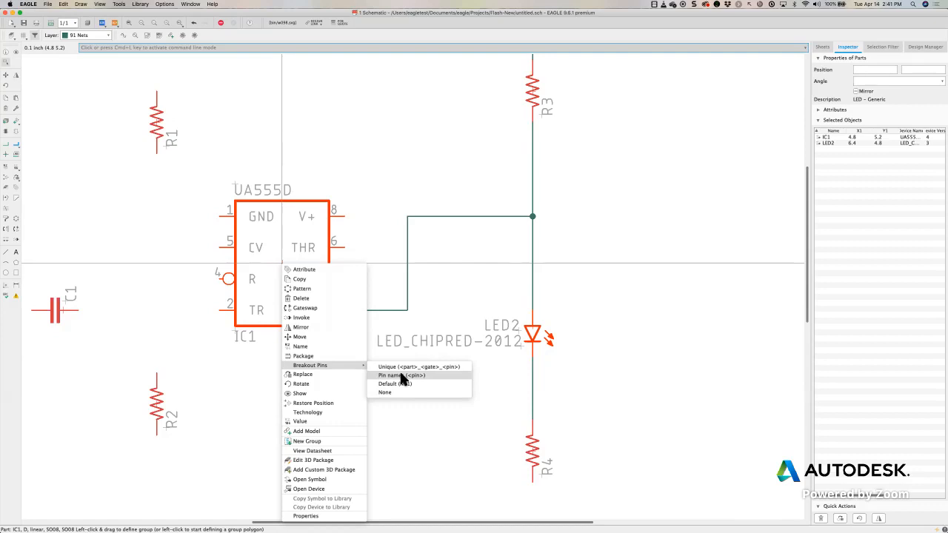
left_click(401, 375)
left_click(389, 295)
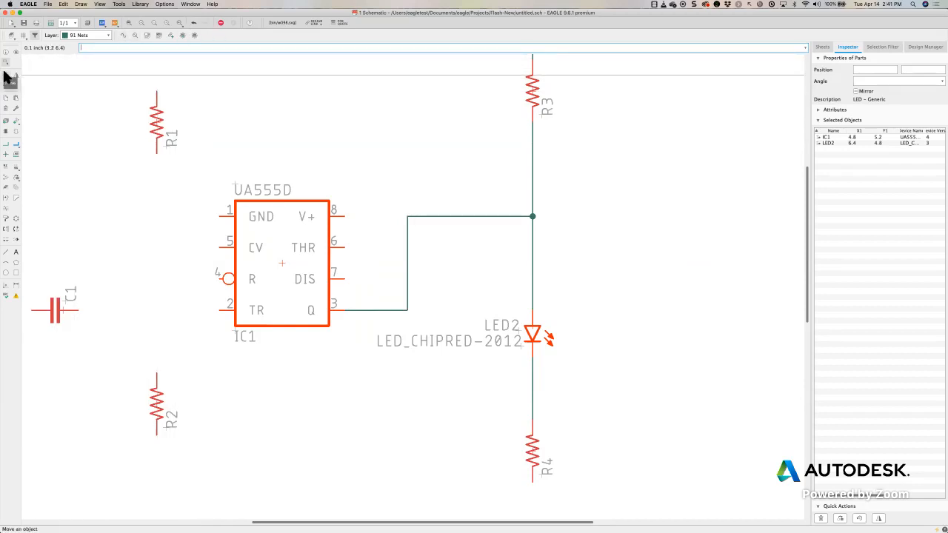
Delete the horizontal net segment attached to IC1 pin 3 (Q).
left_click(6, 108)
left_click(352, 309)
Try to break out IC1's pins using unique part, gate and pin net names.
right_click(283, 263)
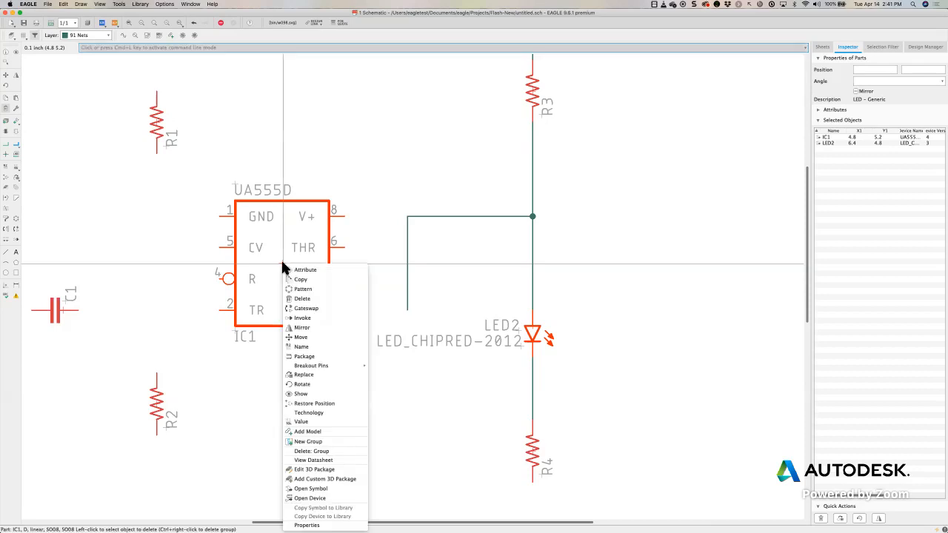
mouse_move(344, 365)
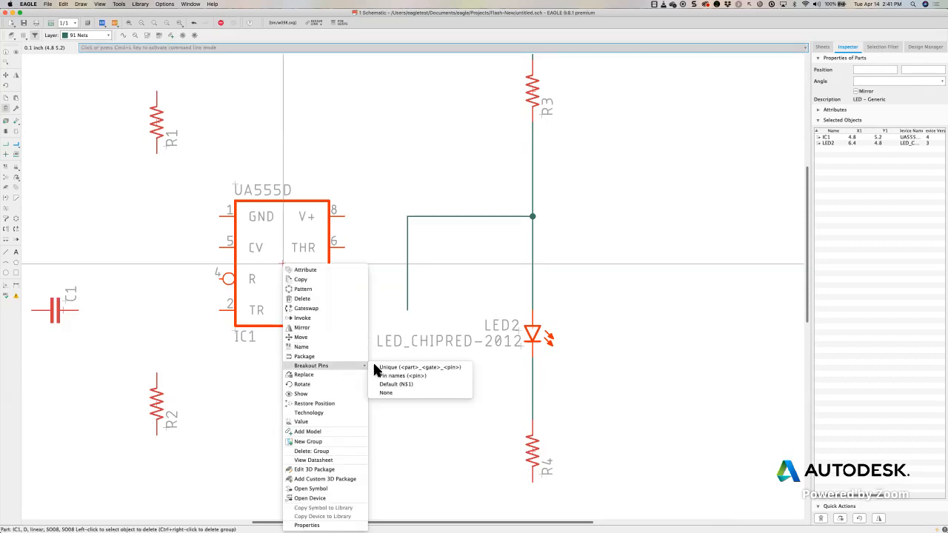
left_click(424, 366)
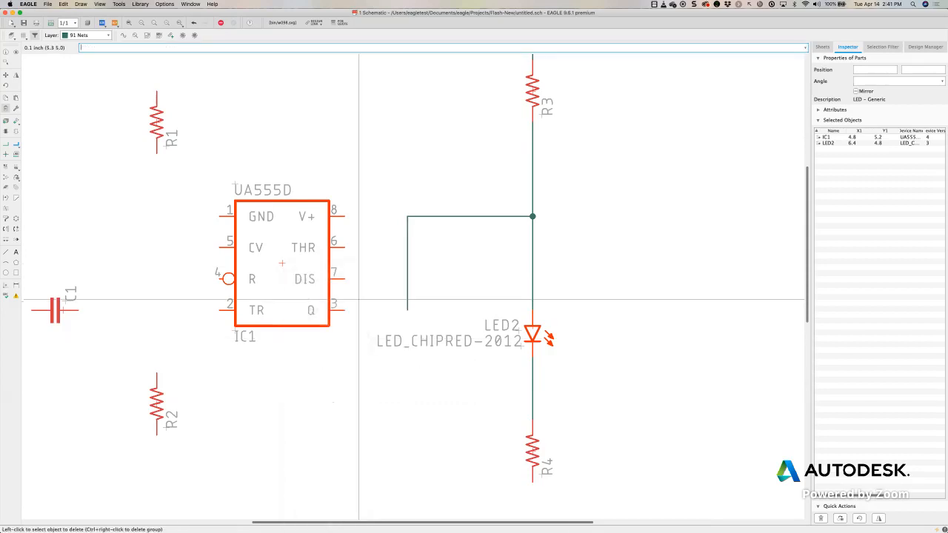
Try to break out only IC1's GND and V+ pins with the unique part, gate and pin label format.
right_click(283, 264)
key("Escape")
key("Escape")
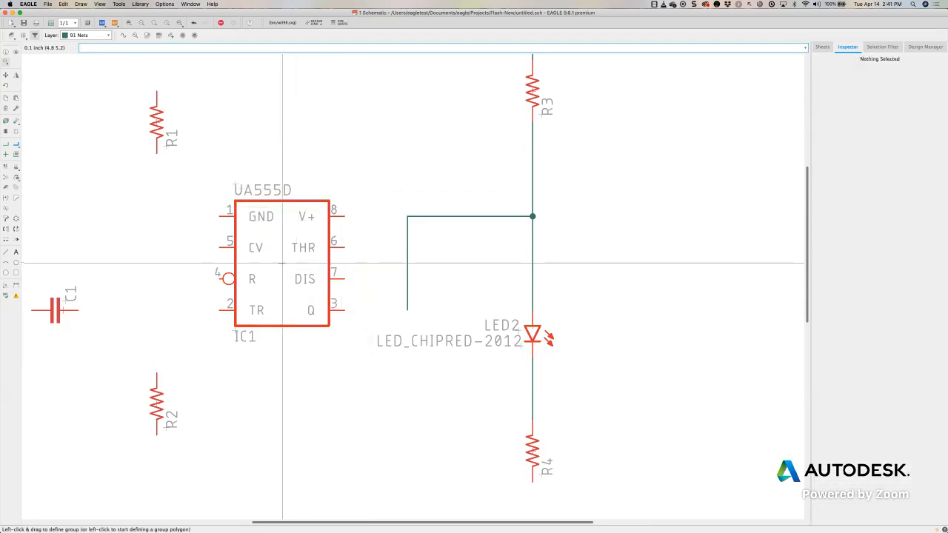
right_click(282, 264)
mouse_move(320, 368)
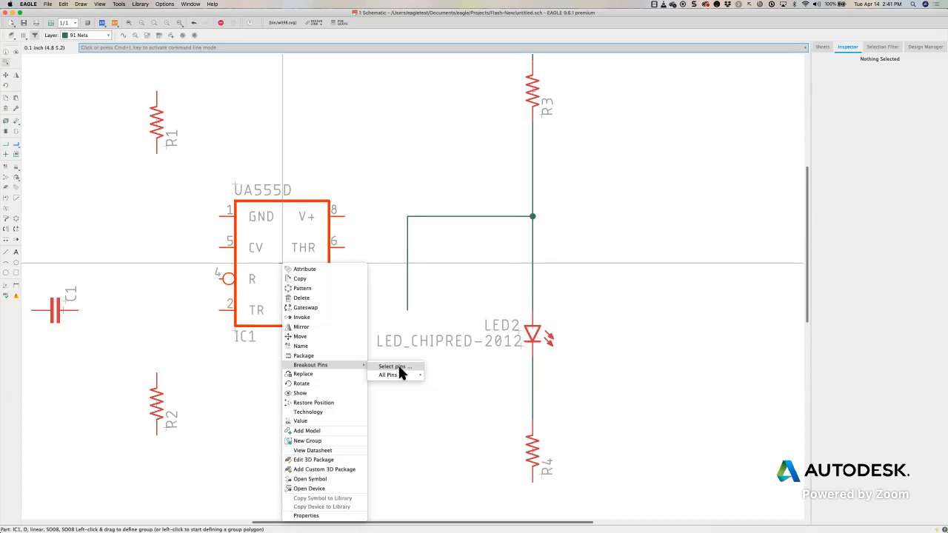
left_click(393, 366)
left_click(302, 362)
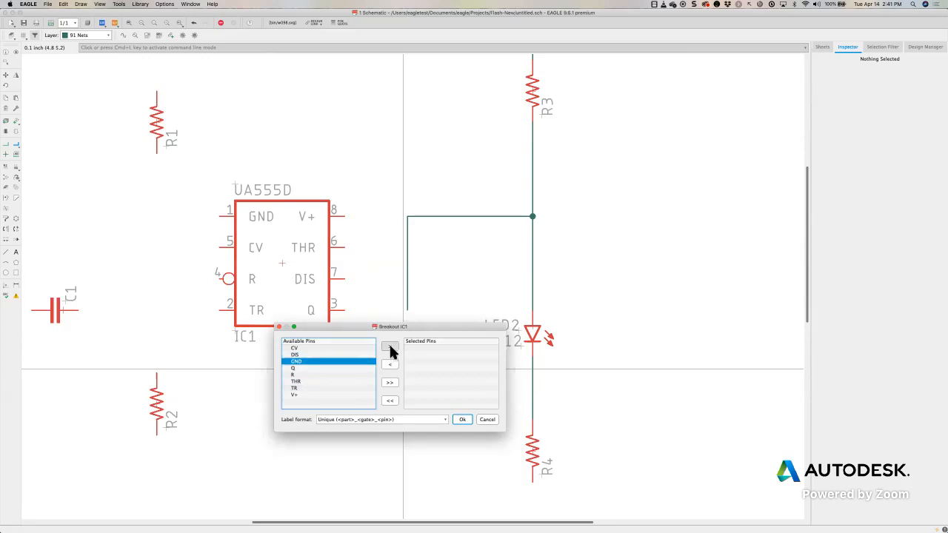
left_click(389, 346)
left_click(307, 388)
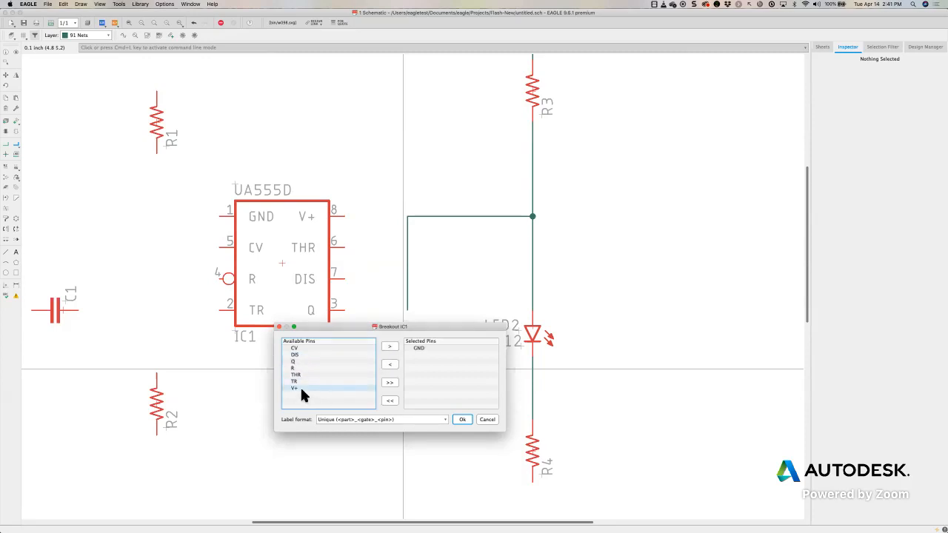
left_click(389, 347)
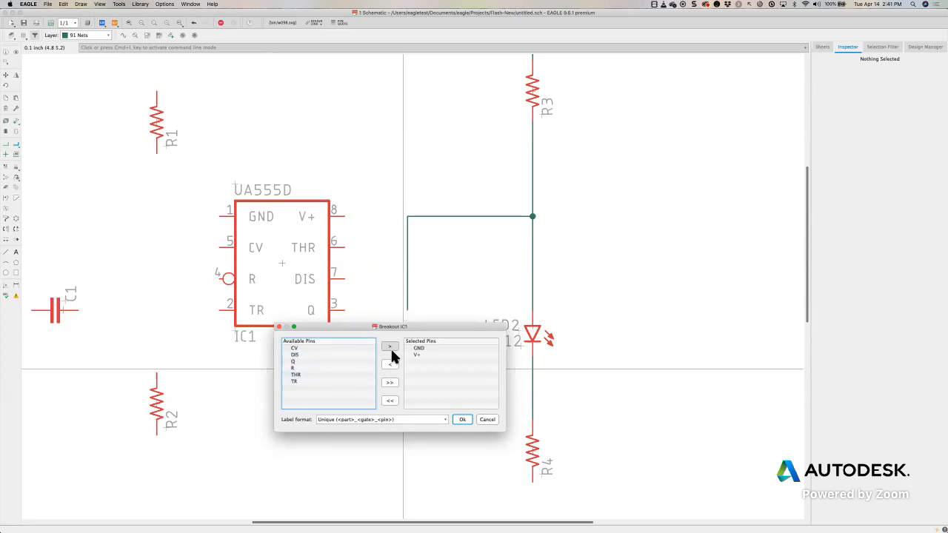
left_click(463, 419)
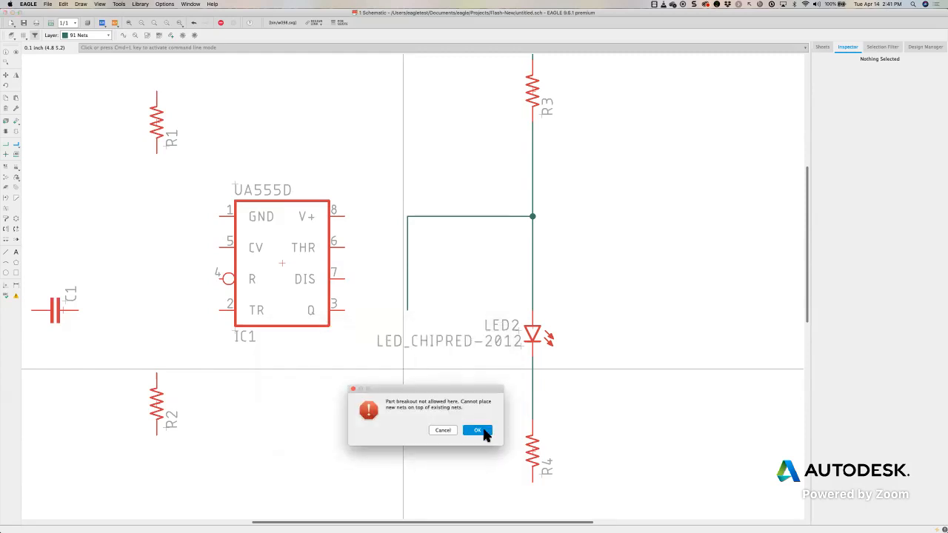
left_click(484, 431)
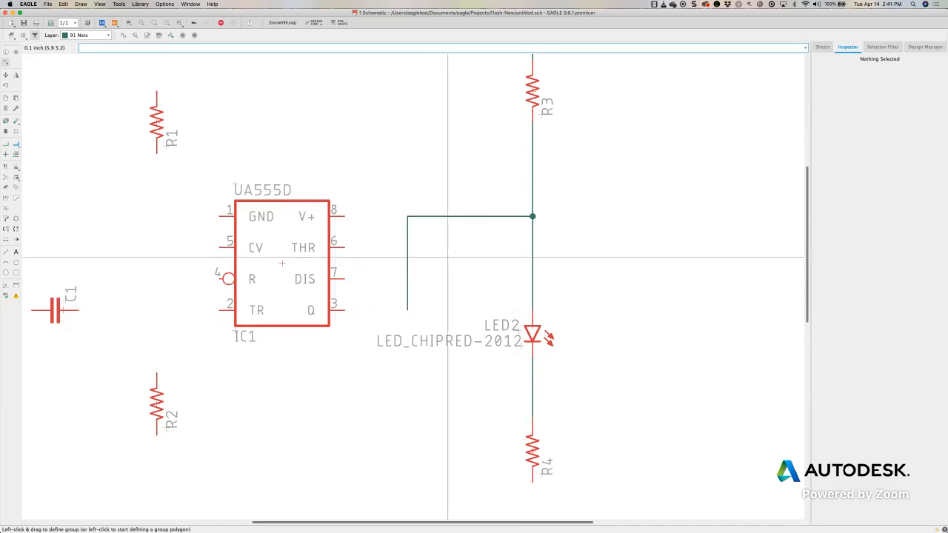
Delete the leftover stepped net branching off the net between R3 and LED2.
key("Return")
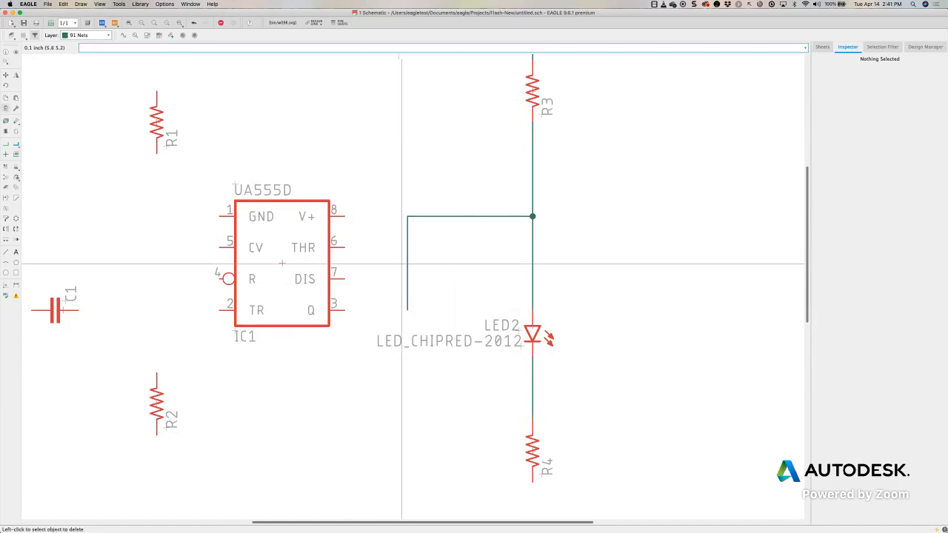
left_click(408, 223)
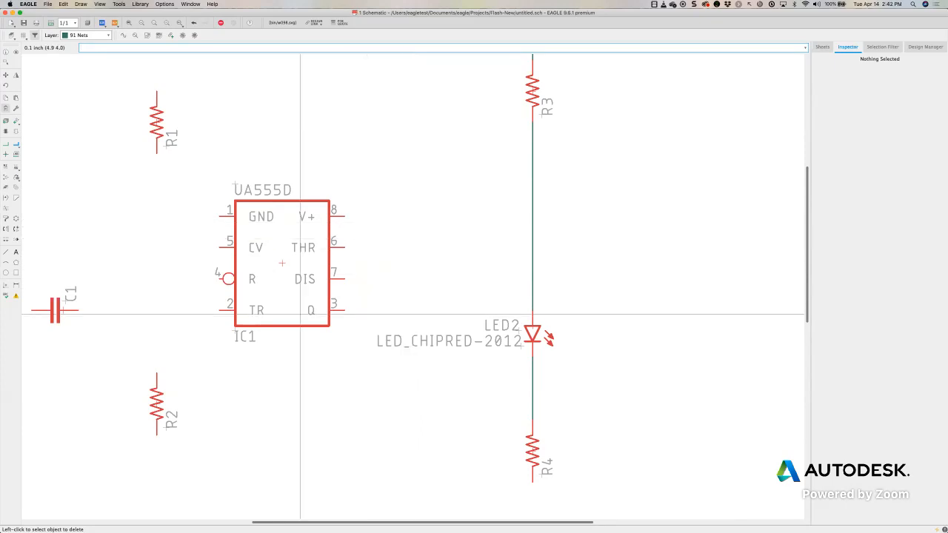
Break out IC1's GND and V+ pins with the unique part, gate and pin label format.
right_click(282, 263)
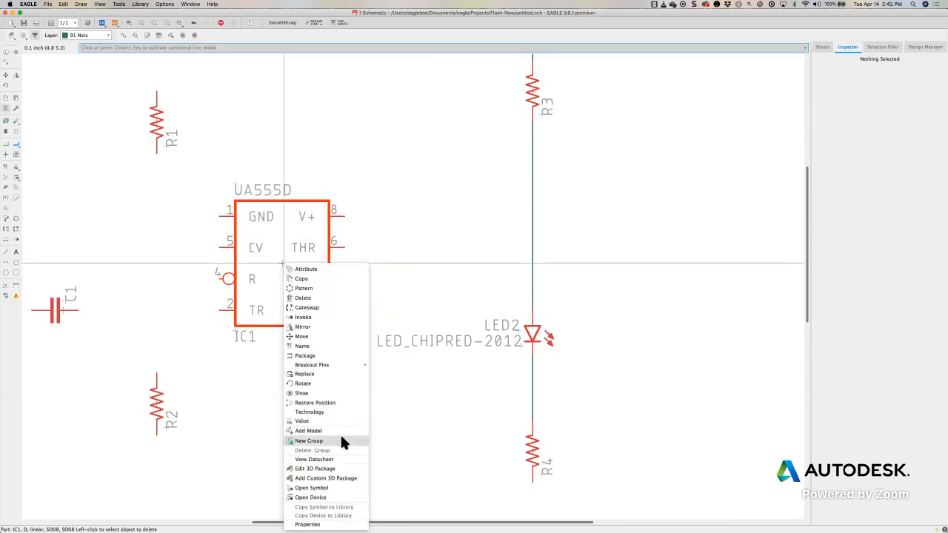
mouse_move(330, 364)
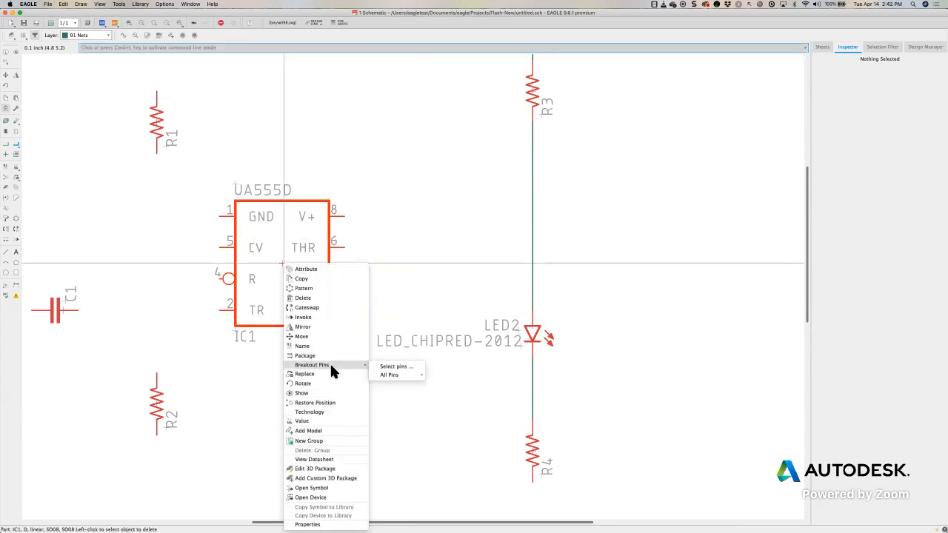
left_click(385, 366)
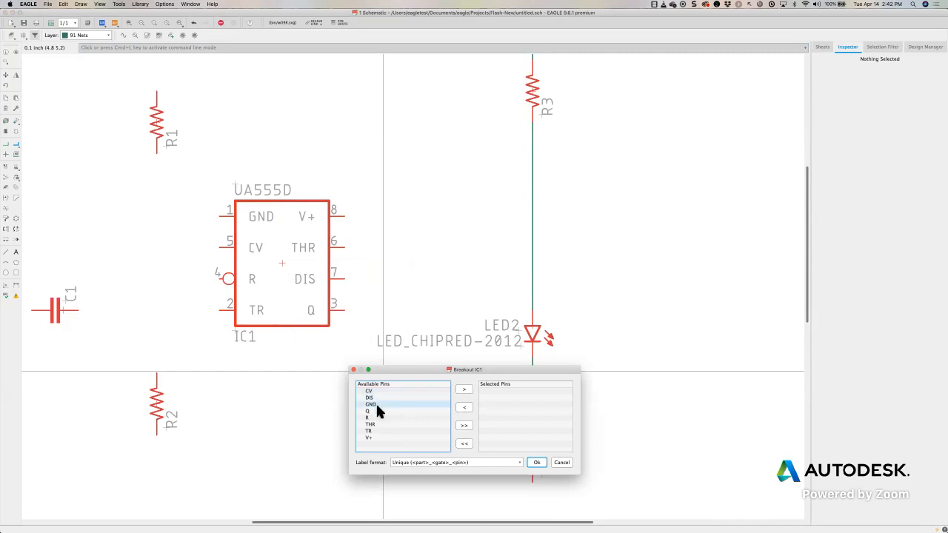
left_click(377, 405)
left_click(465, 390)
left_click(465, 390)
left_click(537, 462)
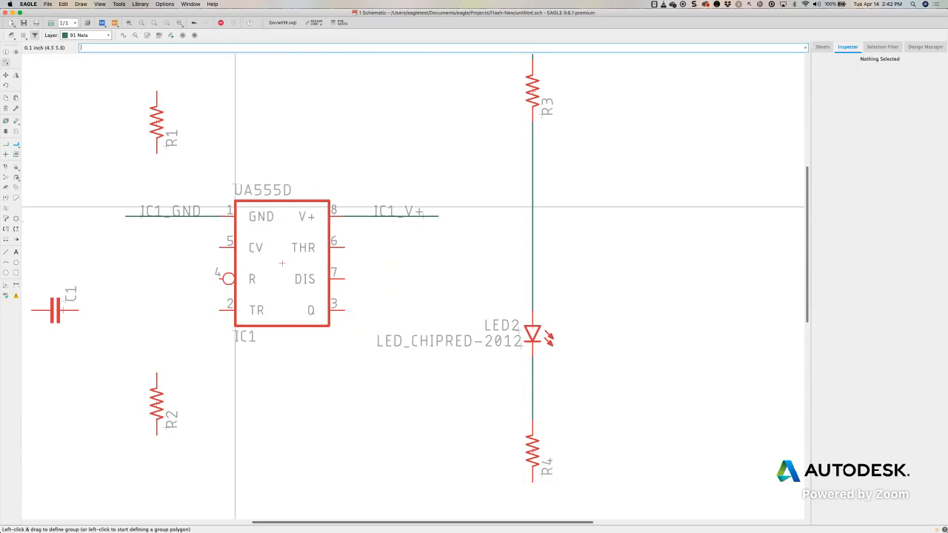
Delete the IC1_V+ and IC1_GND breakout nets from IC1.
scroll(251, 212, "up", 2)
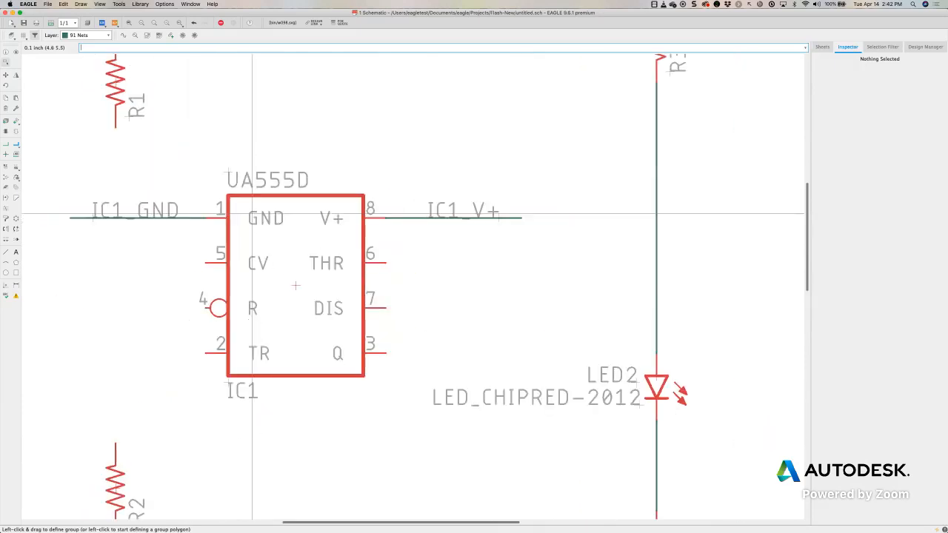
scroll(252, 214, "down", 1)
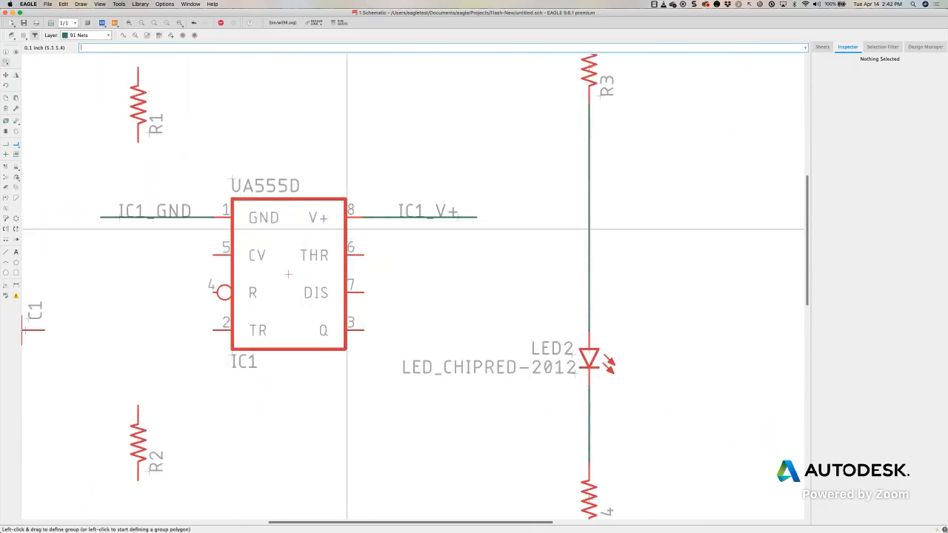
left_click(6, 108)
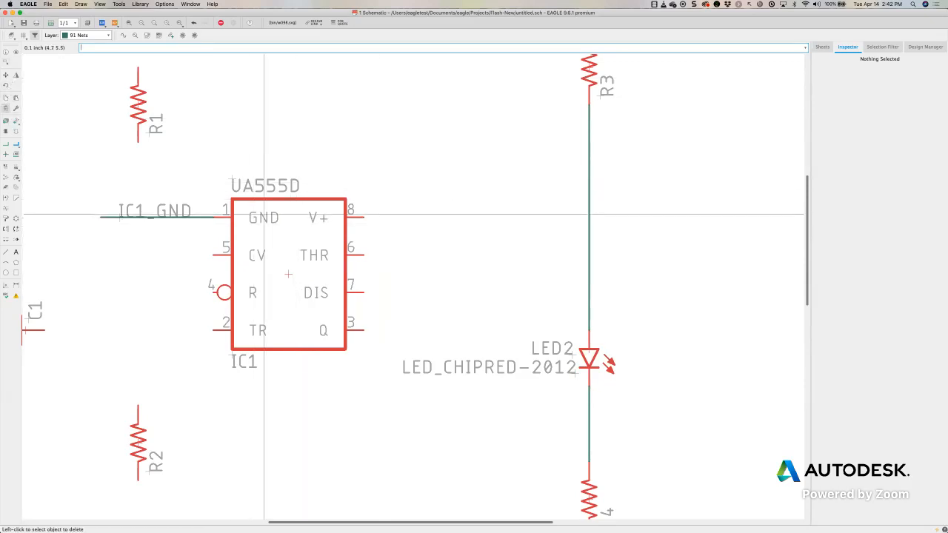
left_click(211, 216)
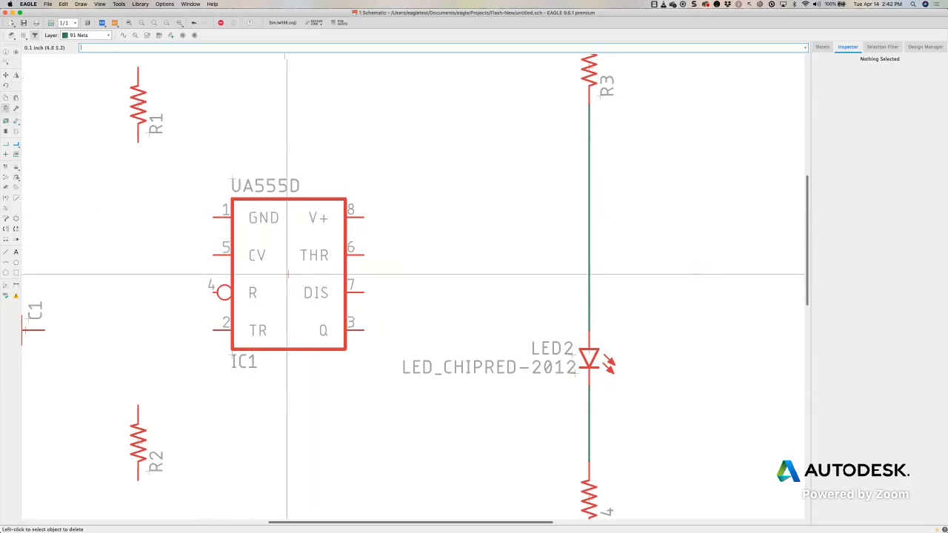
Break out IC1's V+ and GND pins with the label format set to Pin names.
right_click(287, 274)
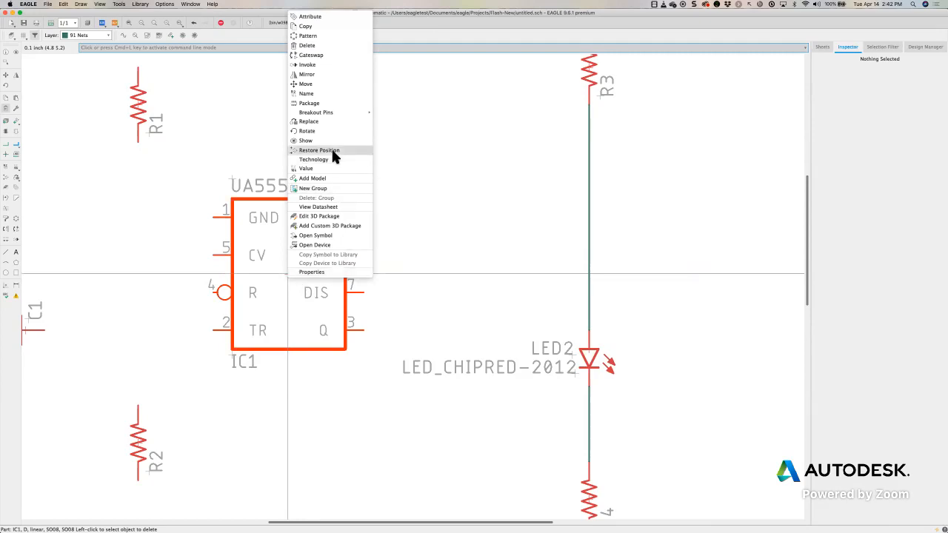
mouse_move(369, 112)
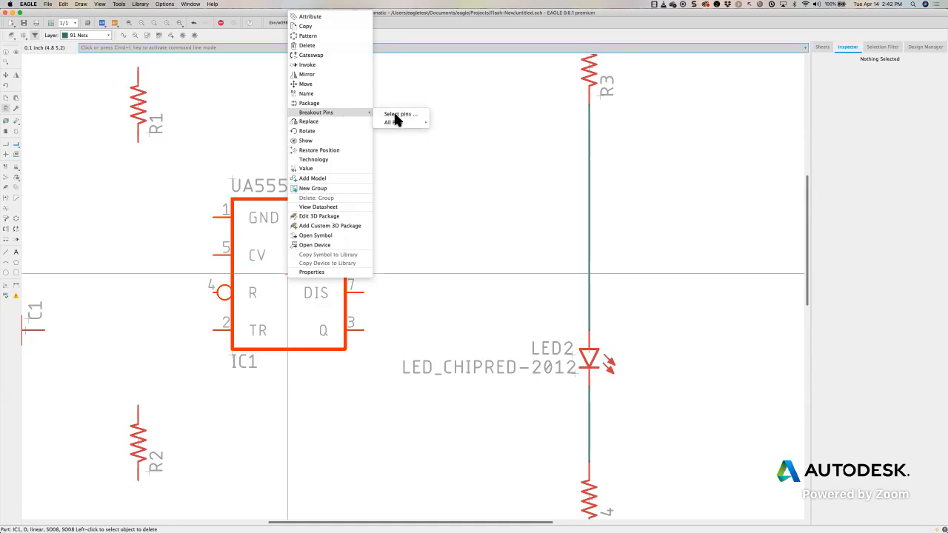
left_click(396, 115)
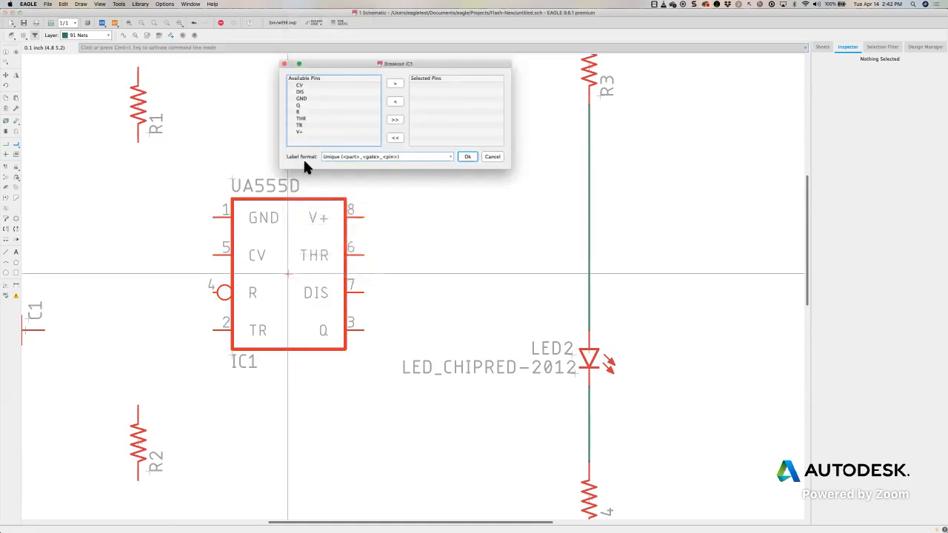
left_click(447, 156)
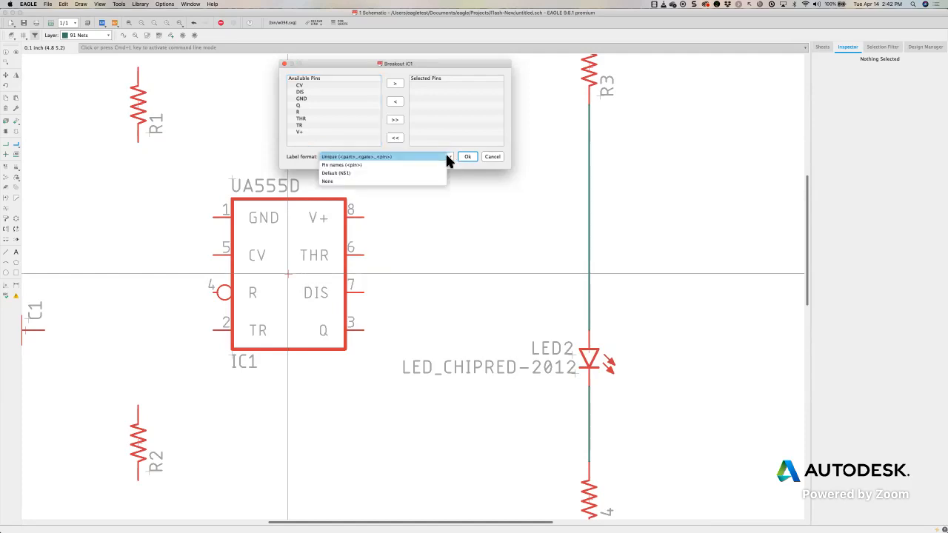
left_click(335, 166)
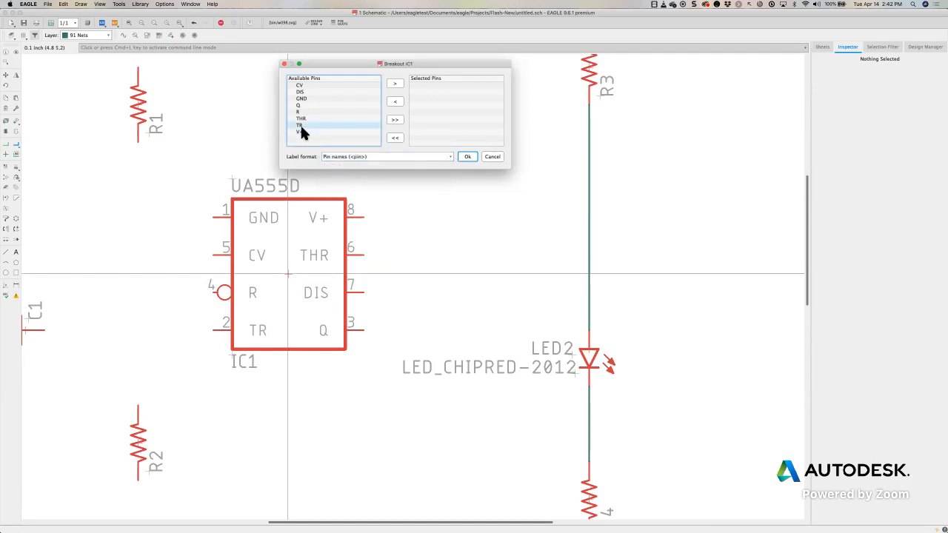
left_click(300, 132)
left_click(395, 84)
left_click(307, 105)
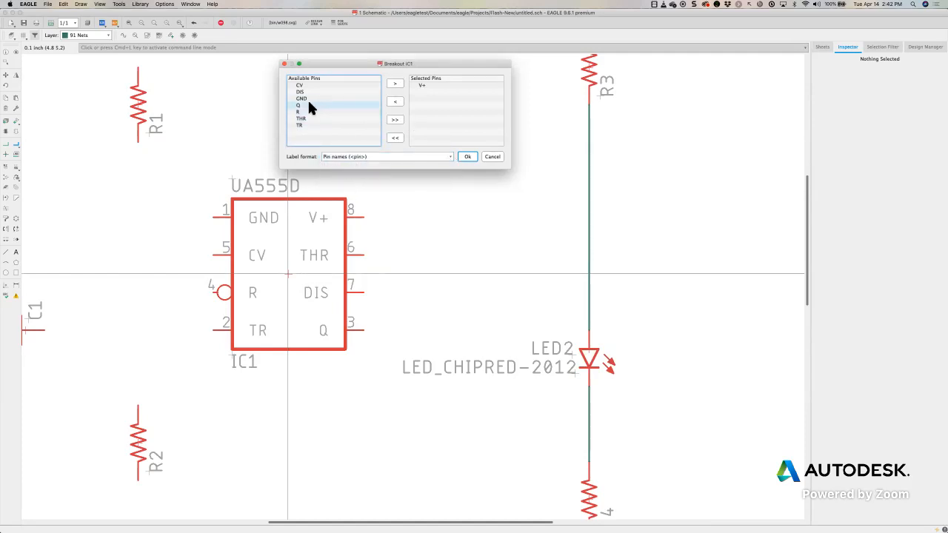
left_click(308, 99)
left_click(395, 83)
left_click(469, 156)
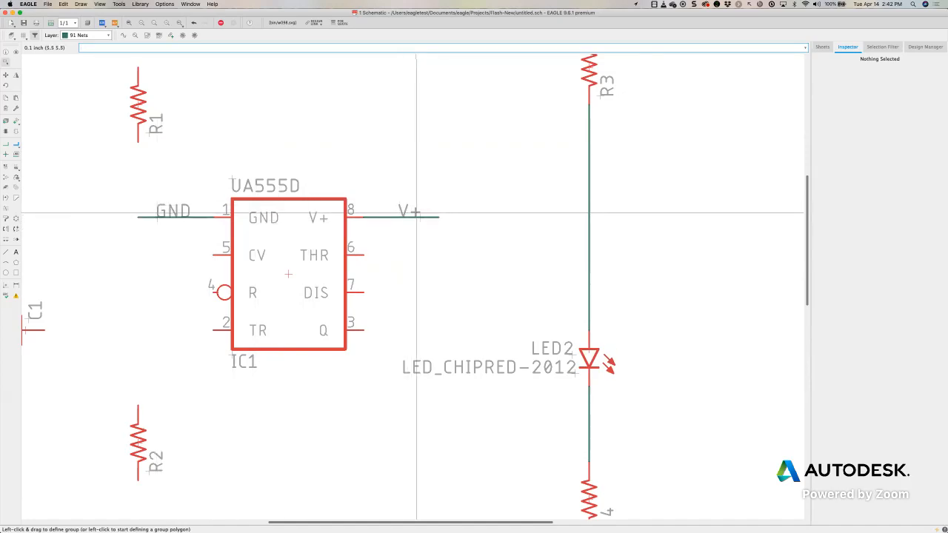
Move the V+ and GND labels to the outer ends of their nets, at X 5.6 and X 4.
left_click_drag(421, 217, 460, 215)
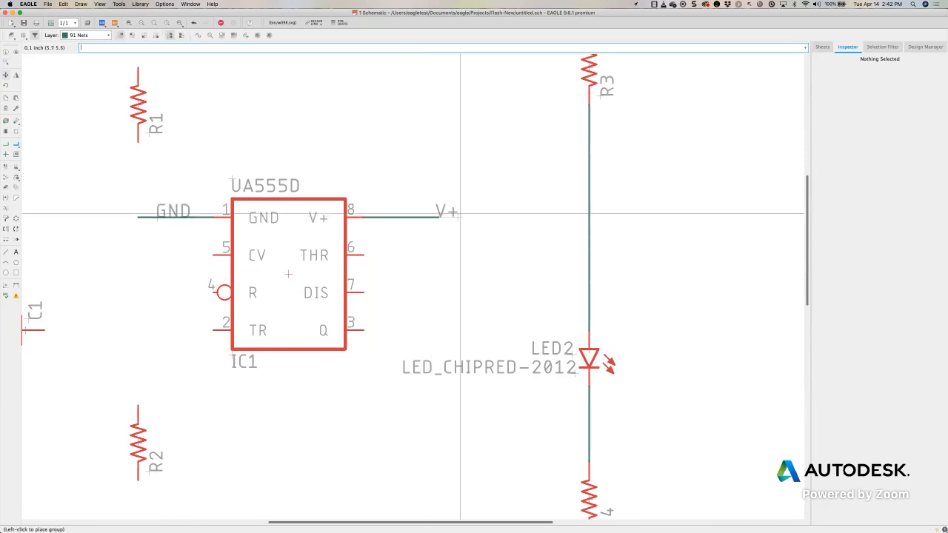
left_click_drag(157, 218, 136, 217)
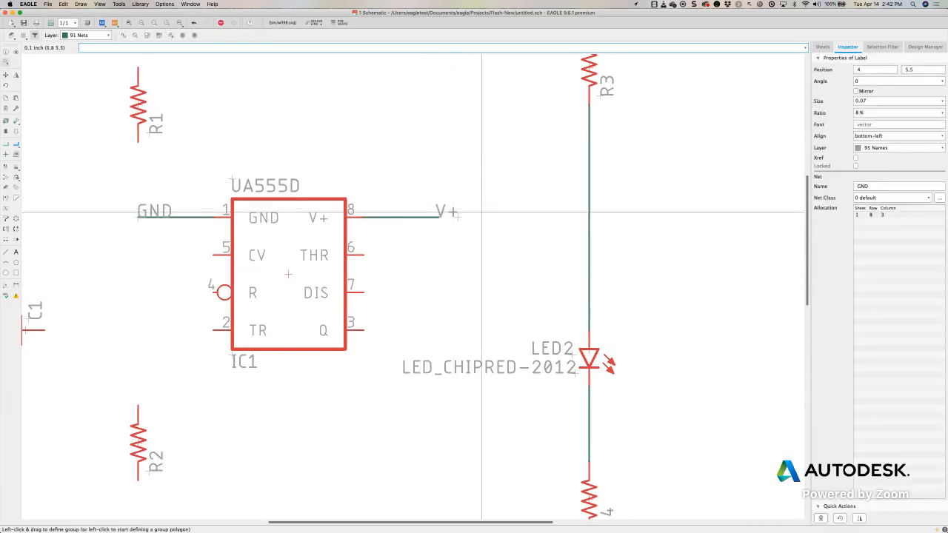
left_click_drag(446, 206, 441, 211)
Shift R1, R2 and C2 away from IC1's GND net, aligning them in one vertical column at X 3.8.
scroll(294, 261, "up", 1)
scroll(293, 260, "up", 2)
scroll(296, 260, "down", 6)
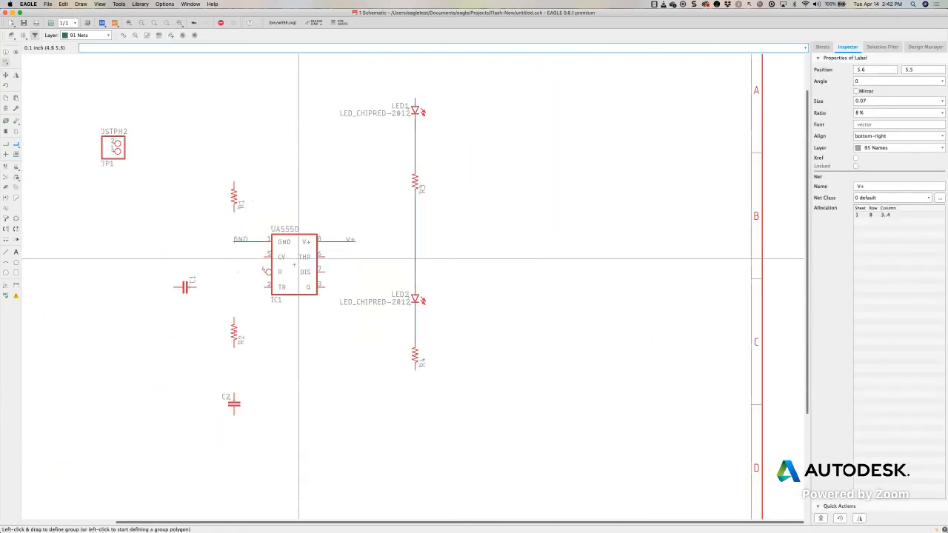
scroll(298, 260, "up", 1)
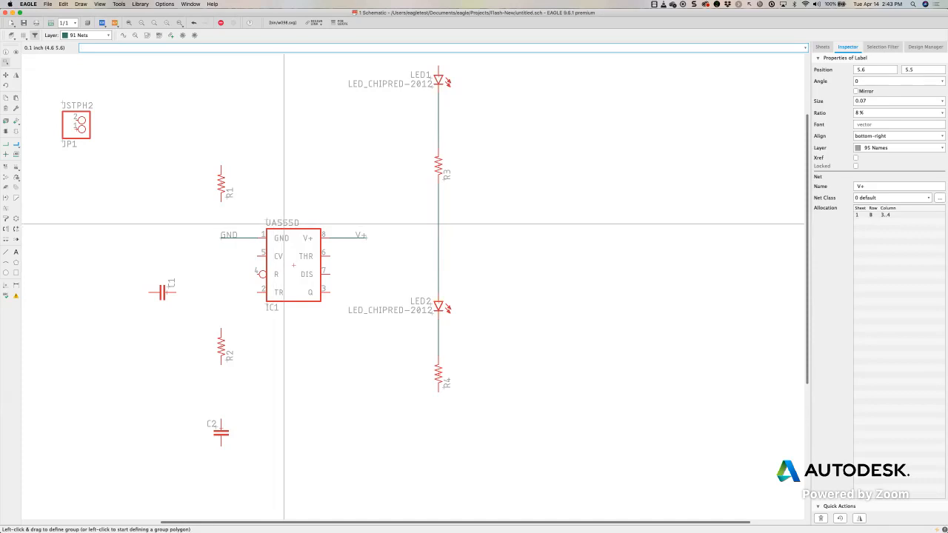
left_click_drag(221, 185, 195, 184)
left_click_drag(222, 345, 204, 345)
left_click_drag(220, 429, 203, 429)
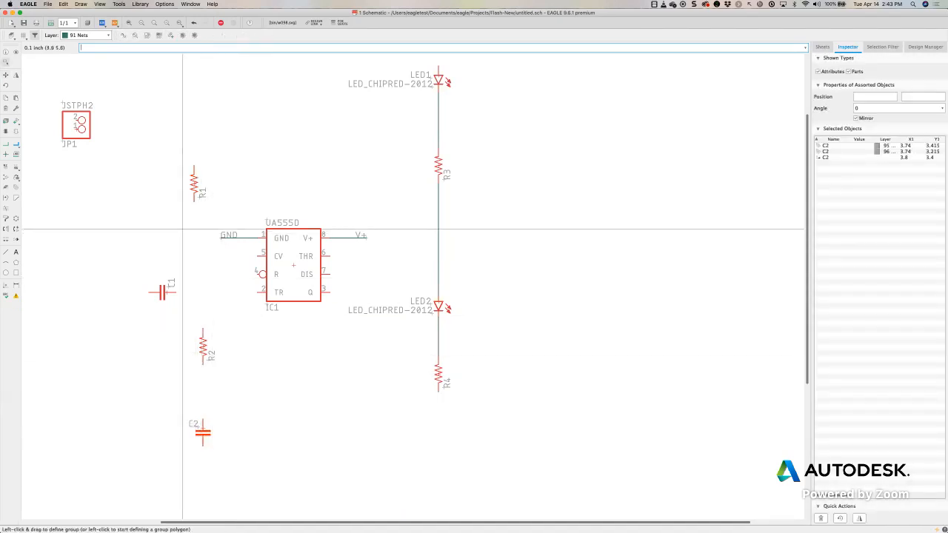
left_click_drag(195, 186, 204, 186)
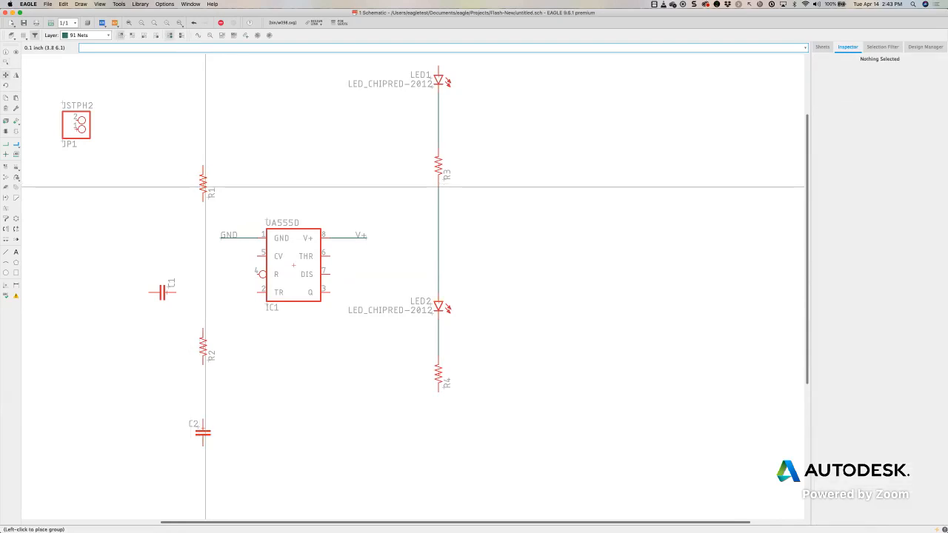
left_click(204, 186)
Draw vertical nets connecting R1 to R2 and R2 to C2.
left_click(16, 144)
left_click(203, 201)
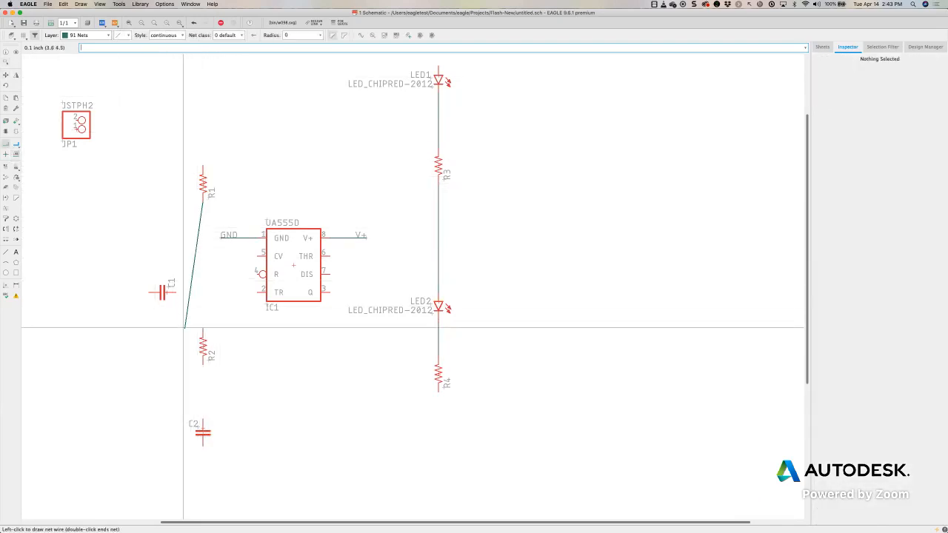
left_click(203, 328)
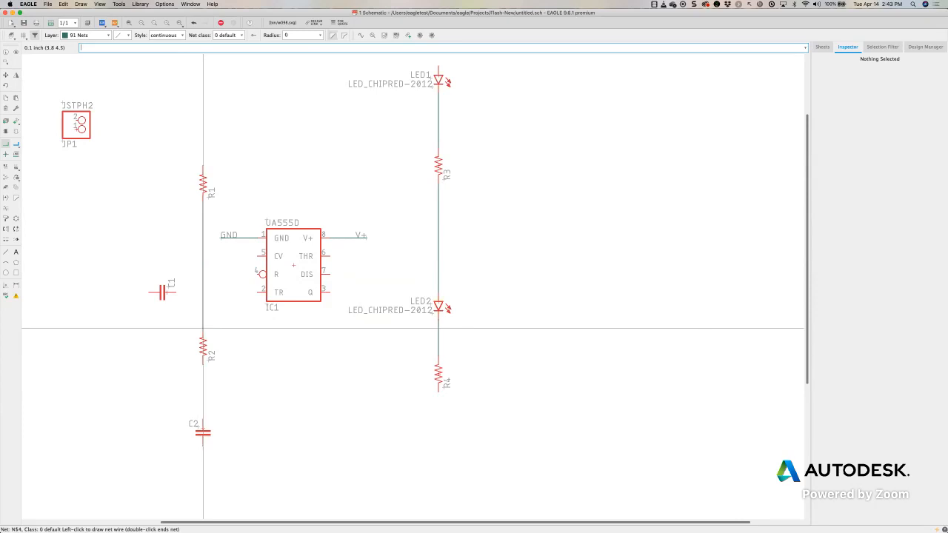
left_click(203, 364)
left_click(202, 421)
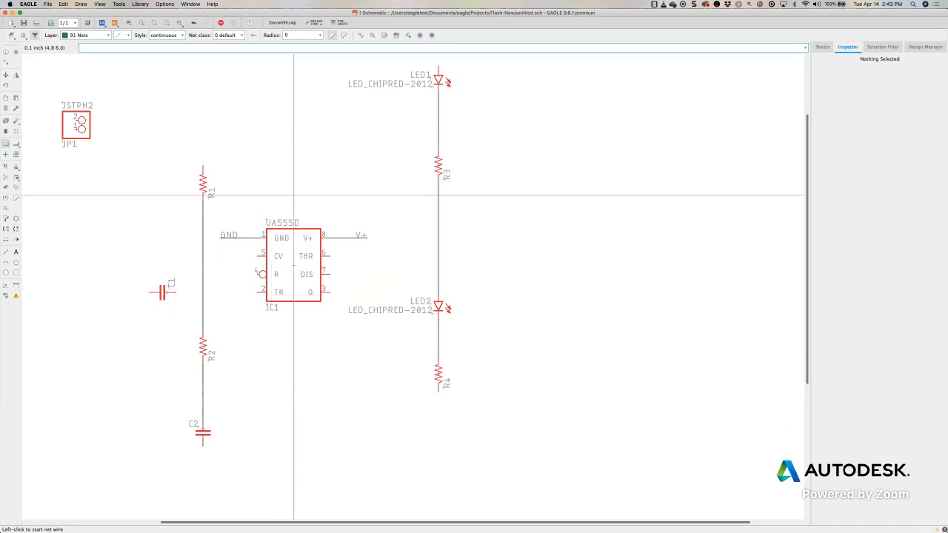
Connect IC1's THR pin to the net between R2 and C2, and join its TR pin to that same net.
left_click(331, 255)
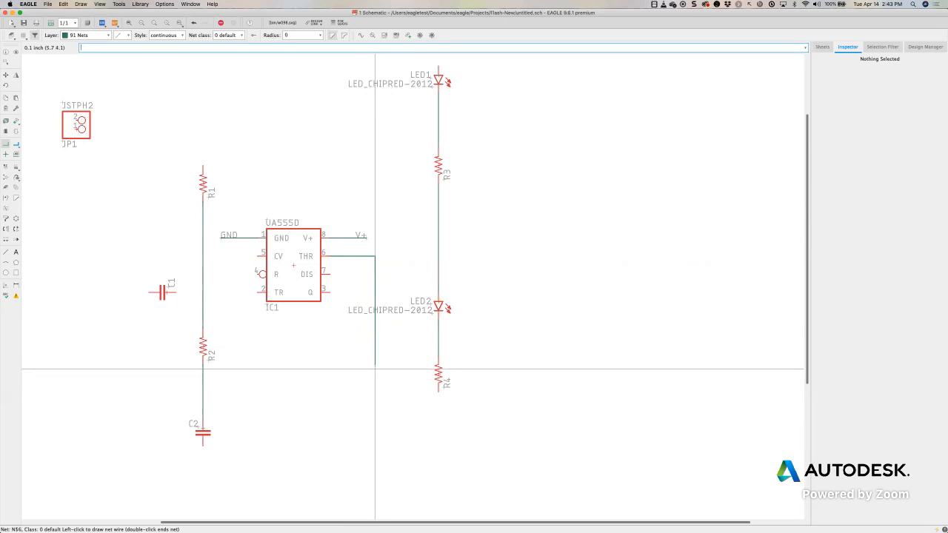
left_click(375, 373)
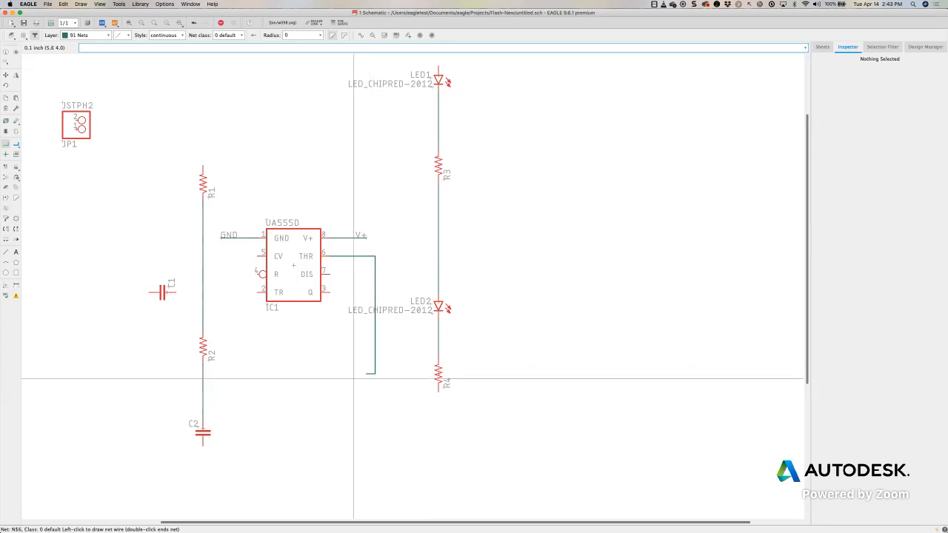
left_click(203, 373)
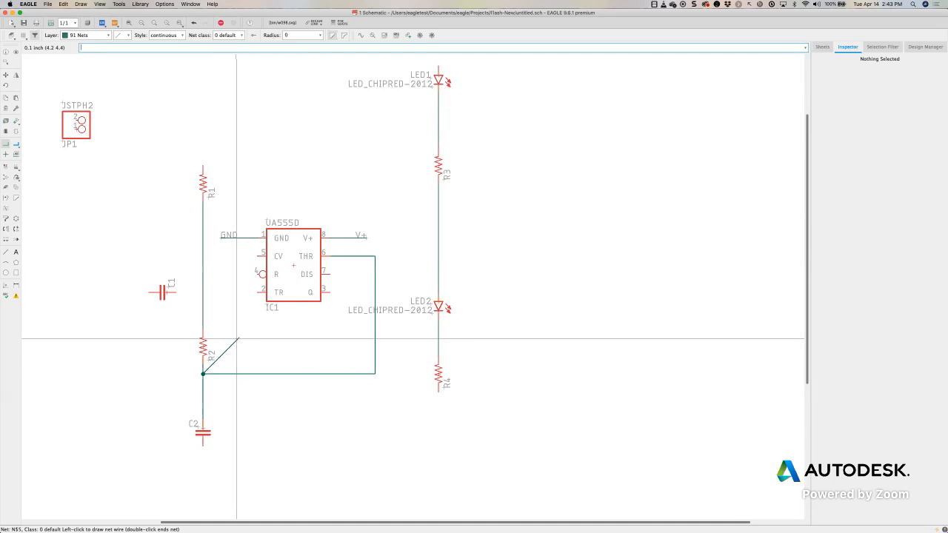
key("Escape")
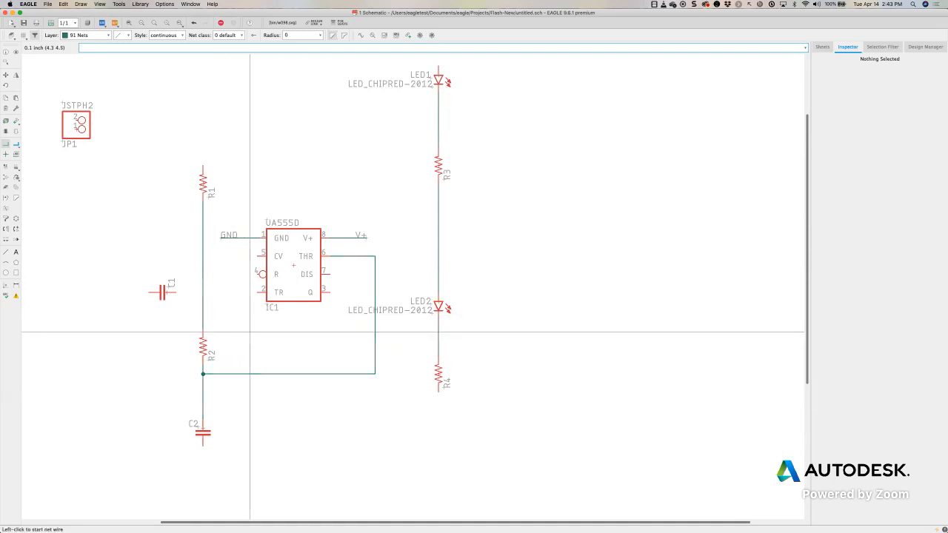
left_click(262, 291)
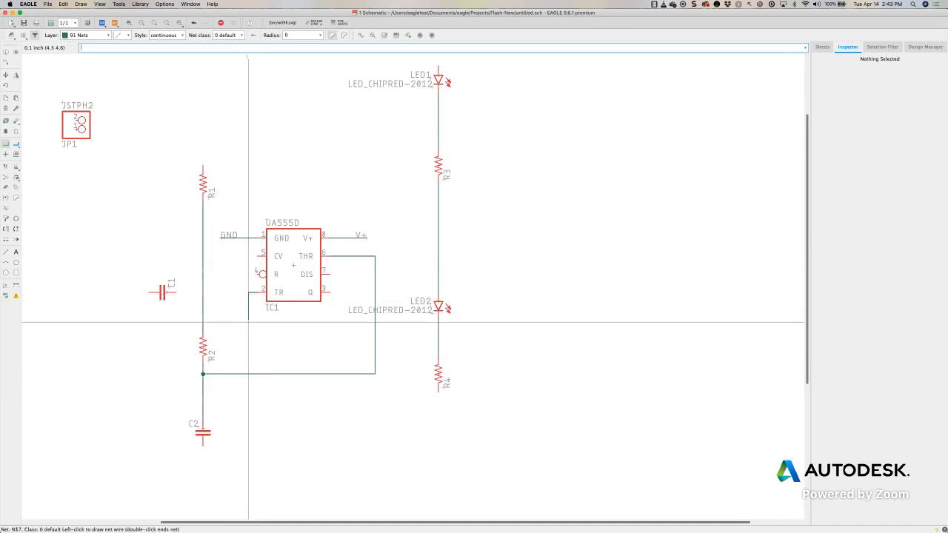
left_click(249, 374)
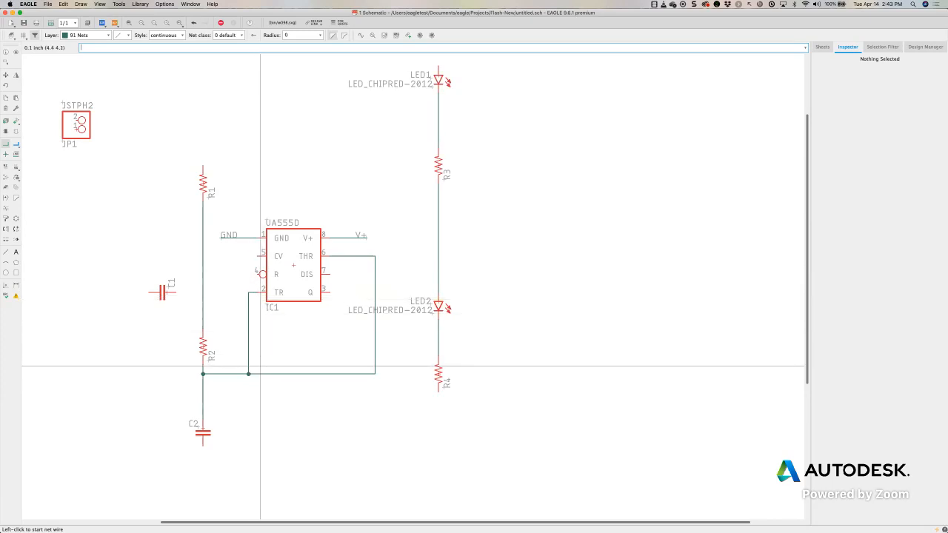
Draw nets from C1 to IC1's CV pin and from its DIS pin over the chip to the R1–R2 net.
left_click(177, 292)
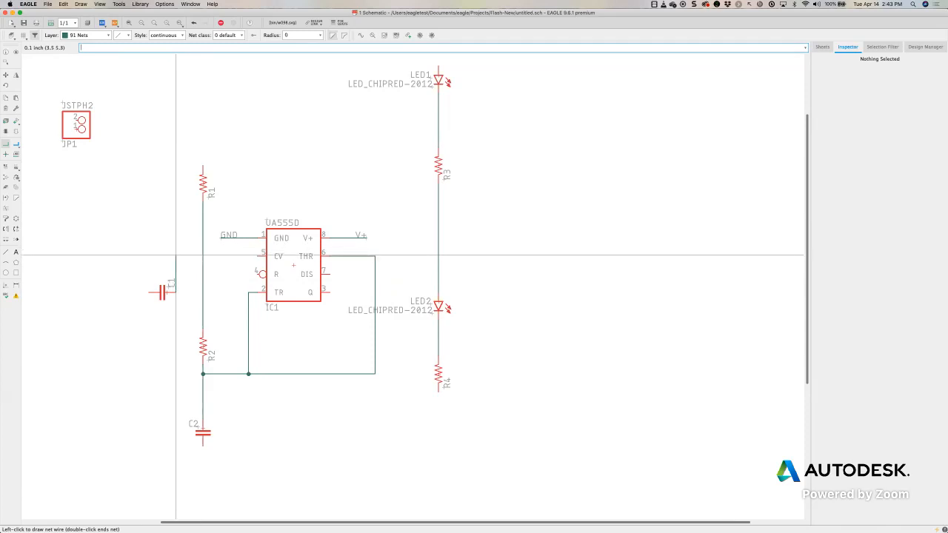
left_click(256, 257)
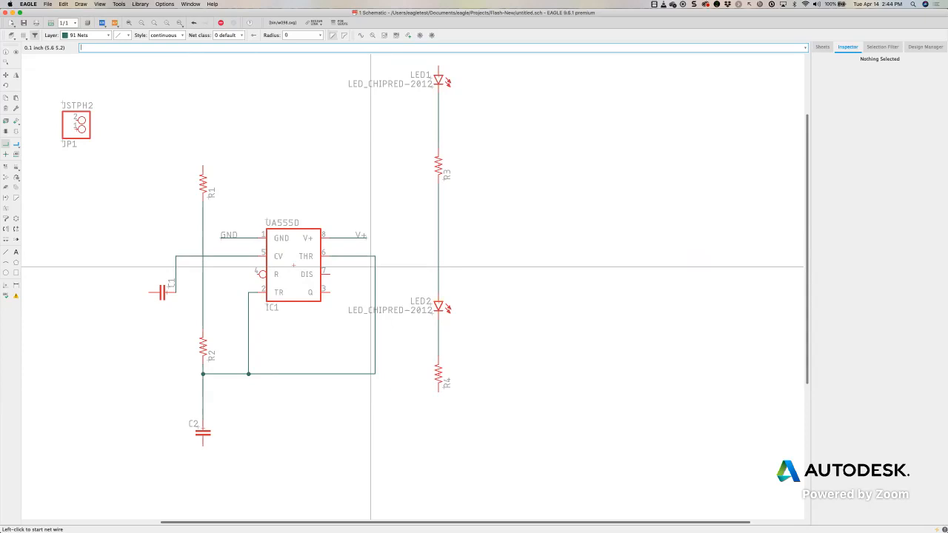
left_click(328, 274)
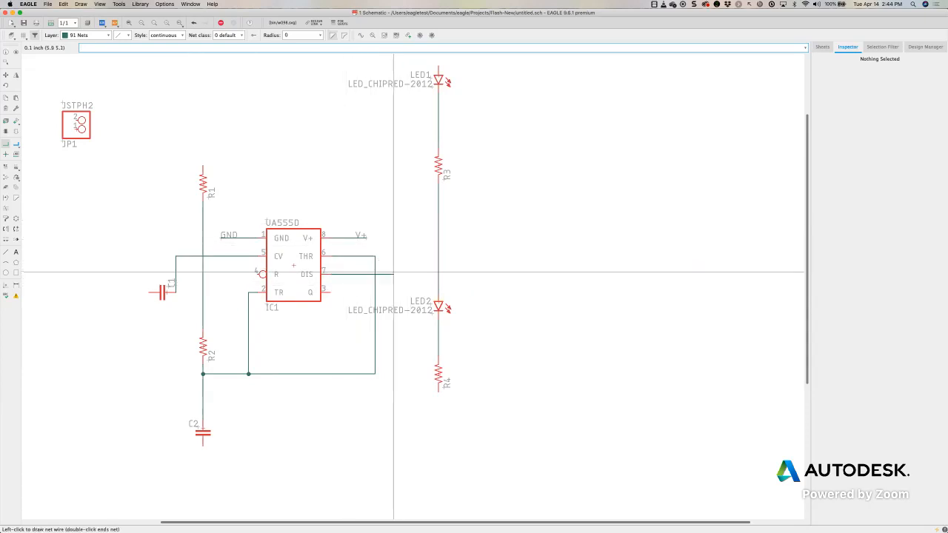
left_click(392, 182)
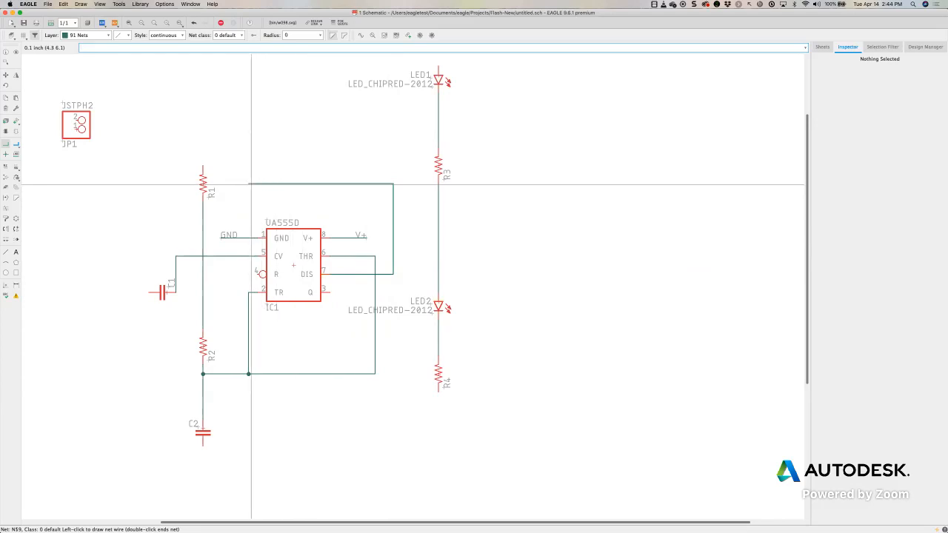
left_click(249, 211)
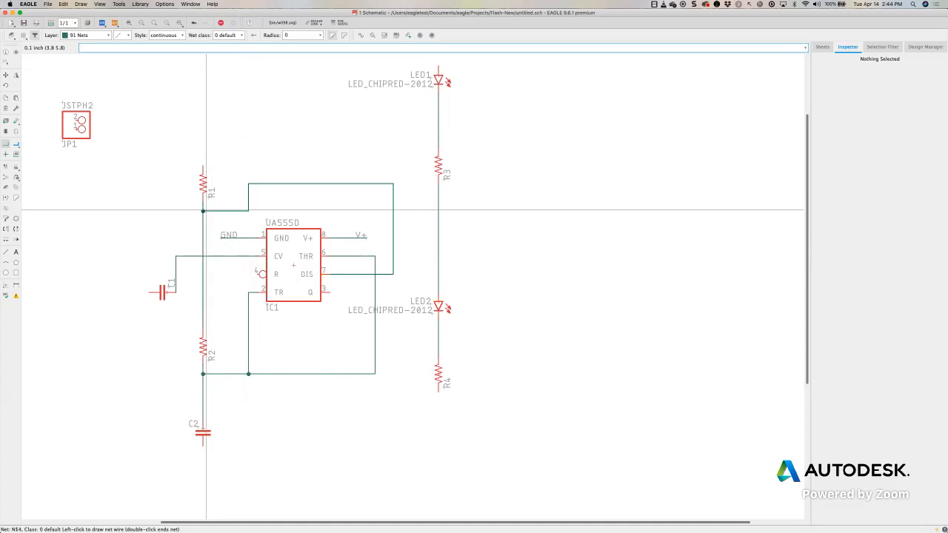
left_click(204, 211)
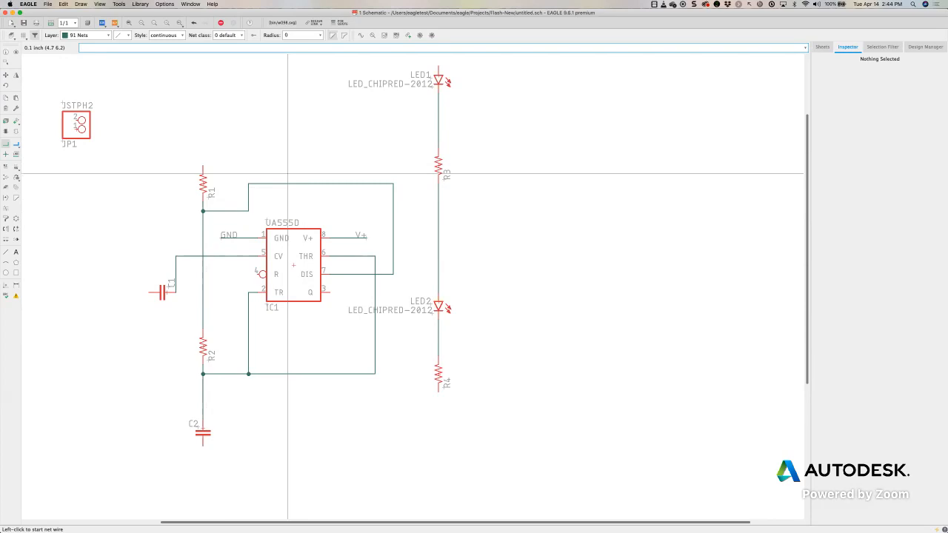
Connect IC1's Q pin to the net between R3 and LED2, and inspect the junction up close.
left_click(329, 291)
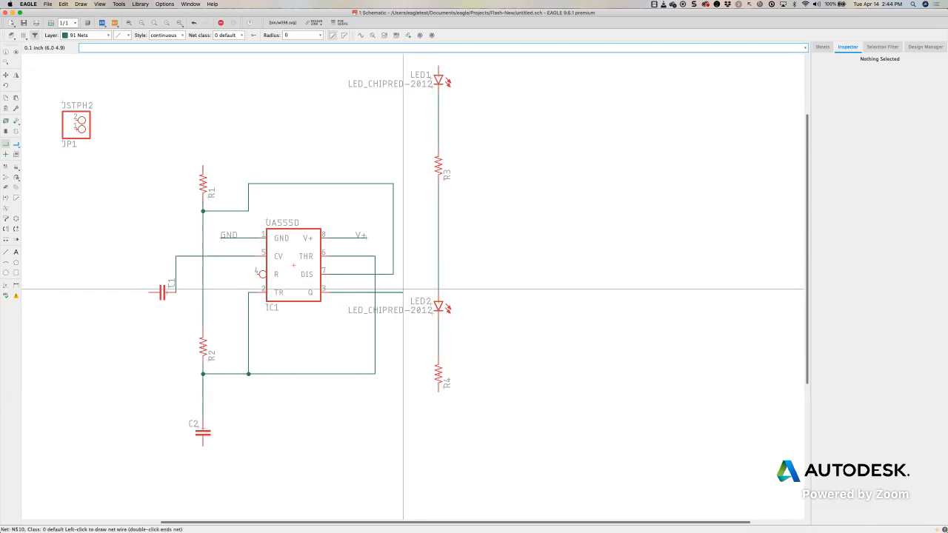
left_click(439, 265)
scroll(412, 274, "up", 2)
key("Escape")
scroll(402, 277, "up", 4)
scroll(394, 280, "up", 1)
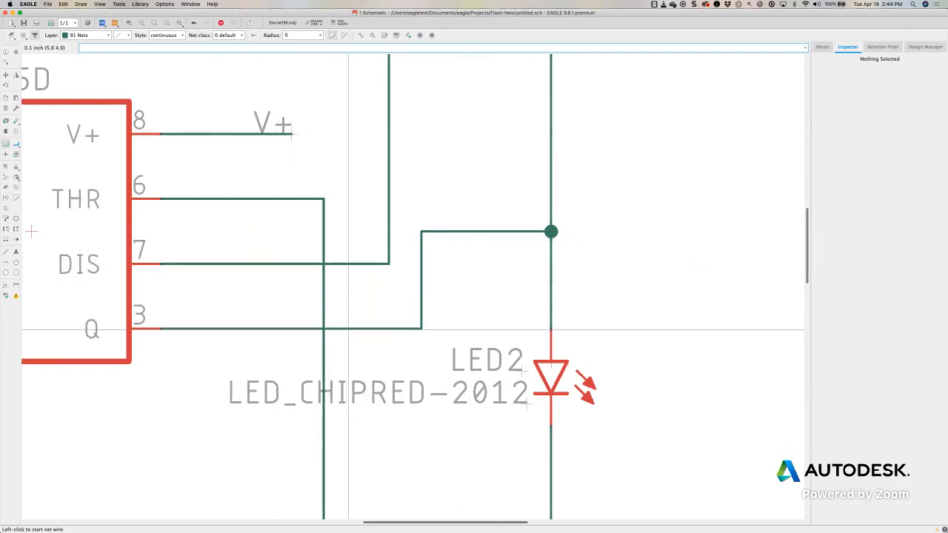
scroll(313, 288, "up", 1)
scroll(313, 288, "down", 2)
scroll(314, 289, "up", 1)
scroll(312, 288, "down", 7)
Try a net from JP1's pin 1 out beside the connector and downward, and remove it again.
middle_click_drag(313, 288, 404, 297)
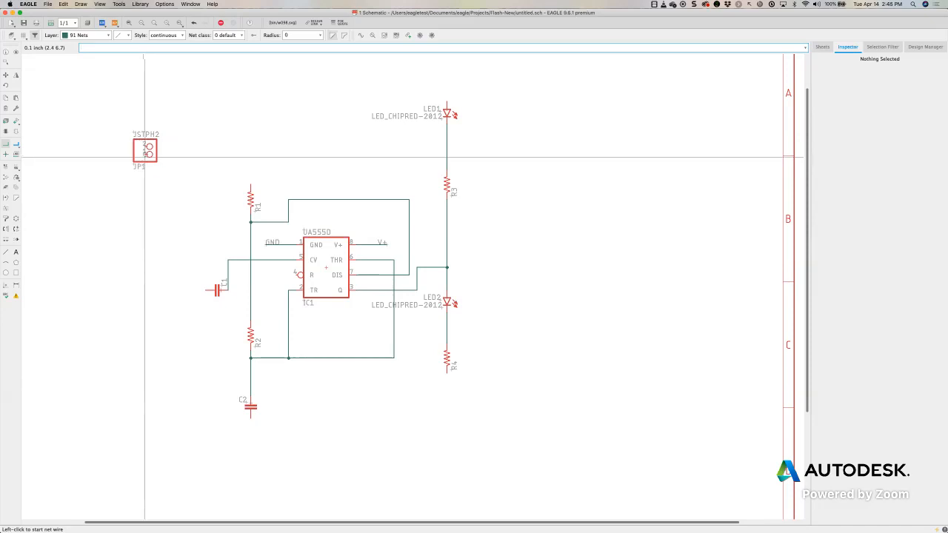
left_click(146, 153)
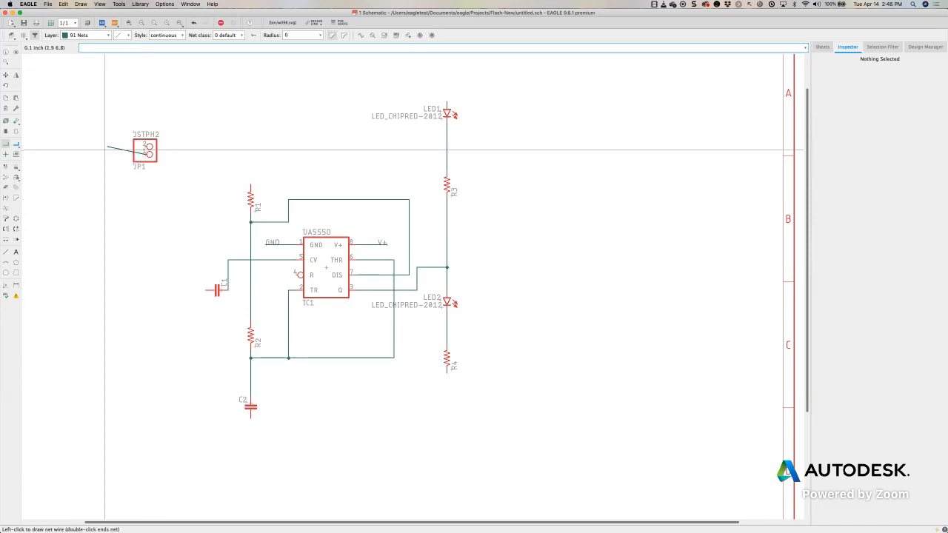
left_click(109, 238)
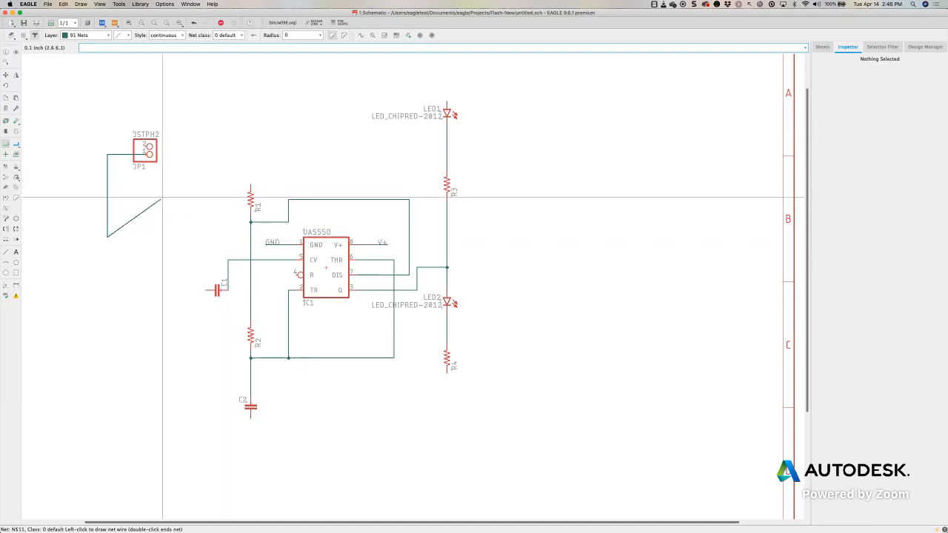
key("Escape")
key("Escape")
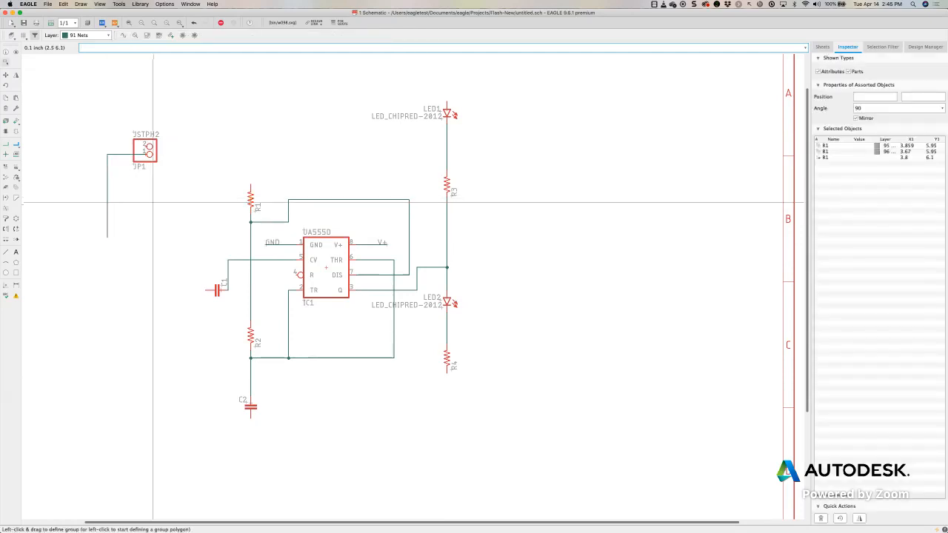
left_click(9, 116)
left_click(107, 197)
left_click(9, 74)
right_click(147, 152, "ctrl")
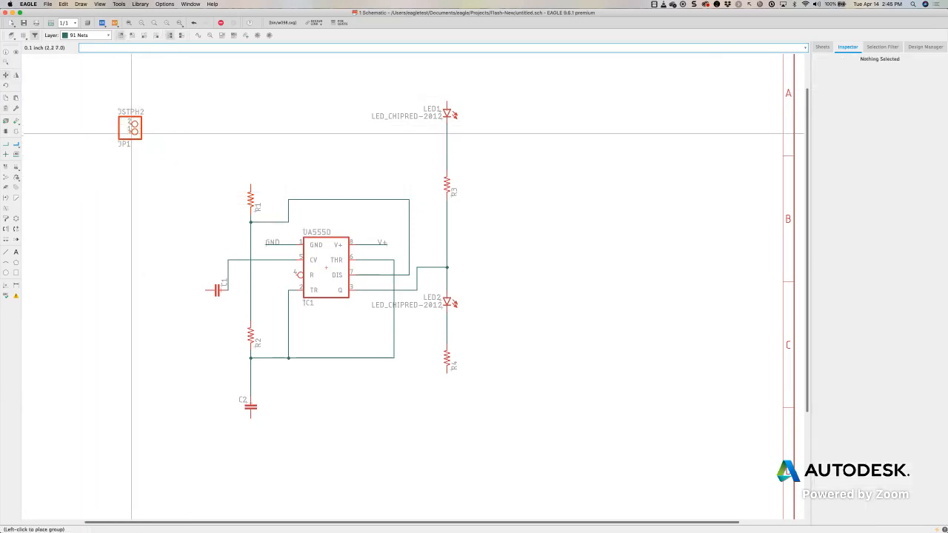
right_click(131, 134)
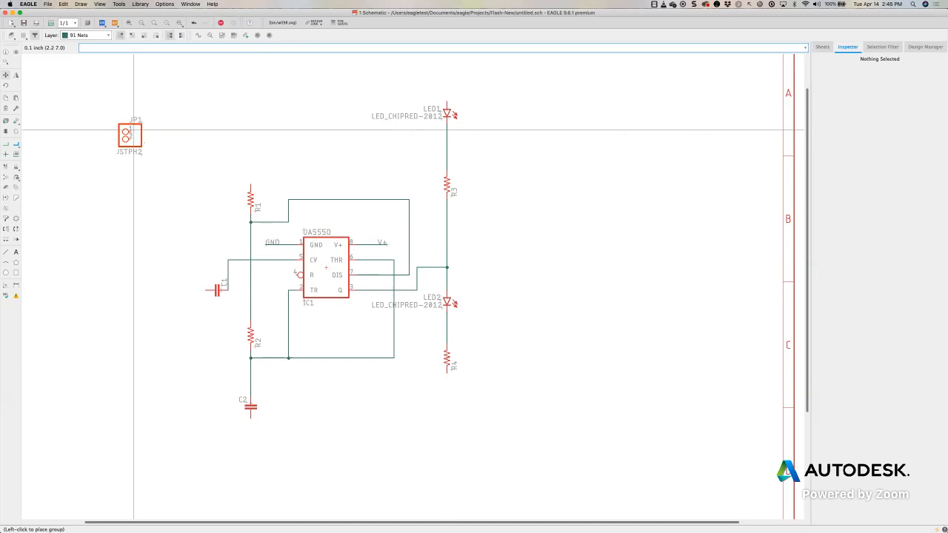
key("Escape")
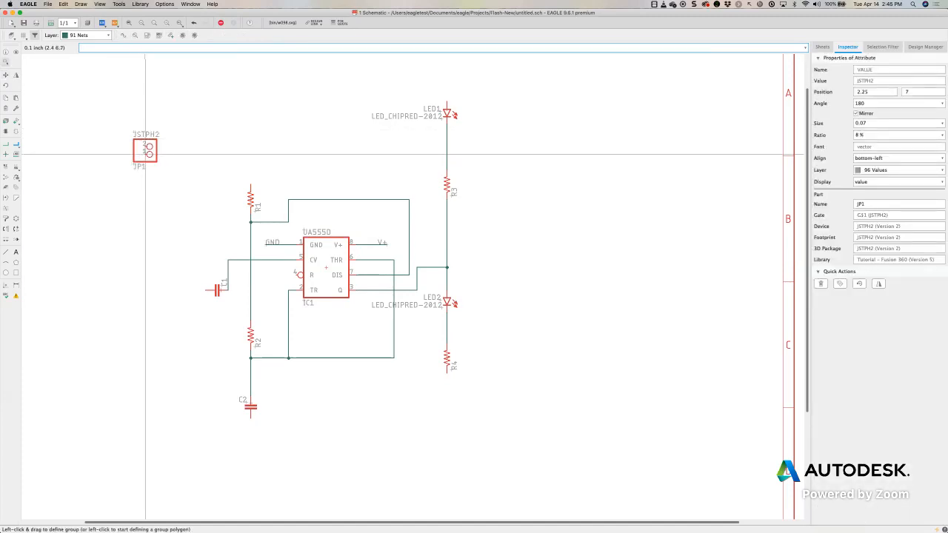
Rotate connector JP1 to angle 0 and place it at X 2.4, Y 6.9.
right_click(145, 155, "ctrl")
left_click(145, 138)
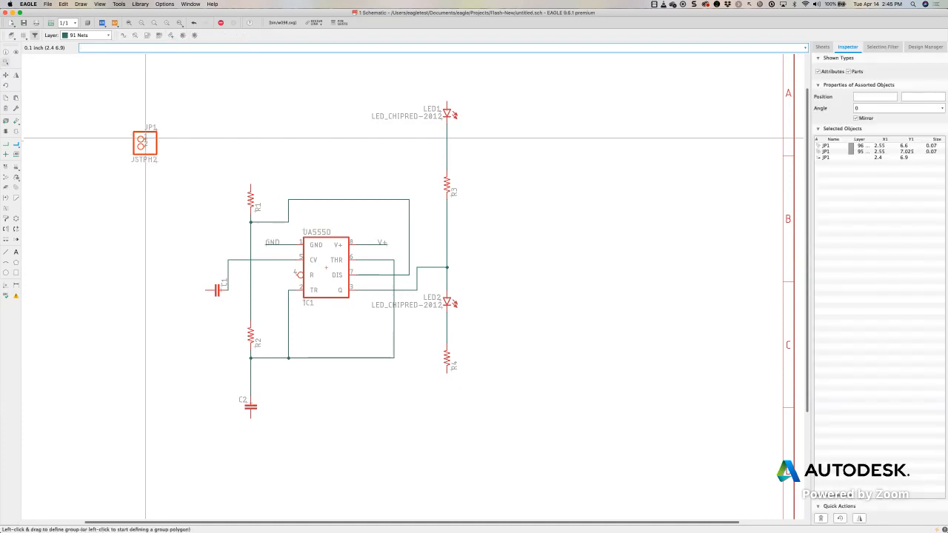
left_click(145, 137)
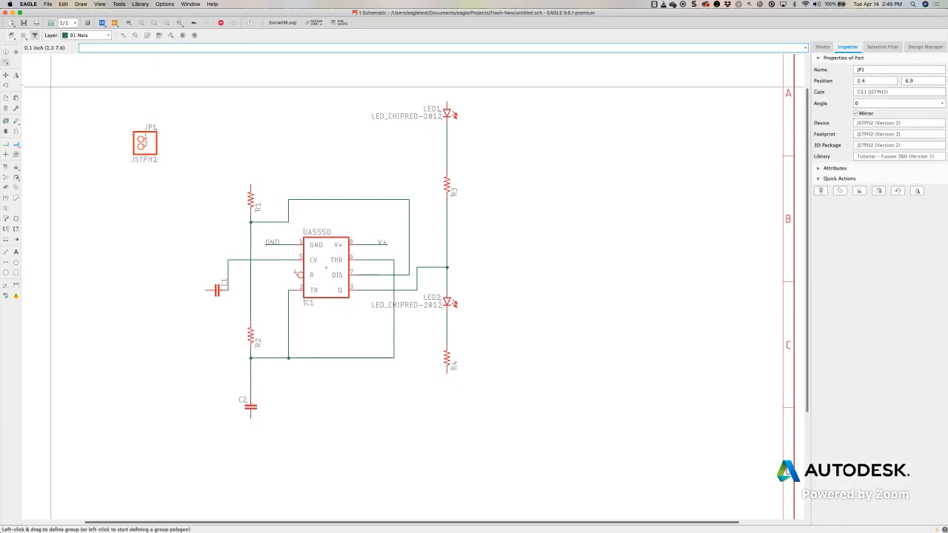
Try connecting JP1's pin 2 to the free end of R1 and on to LED1, and undo these nets.
left_click(6, 145)
left_click(145, 145)
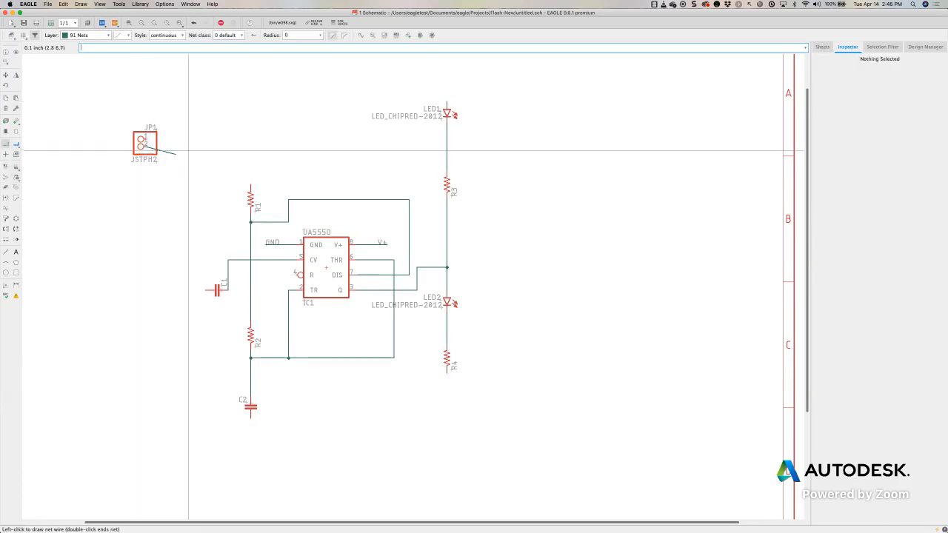
left_click(250, 147)
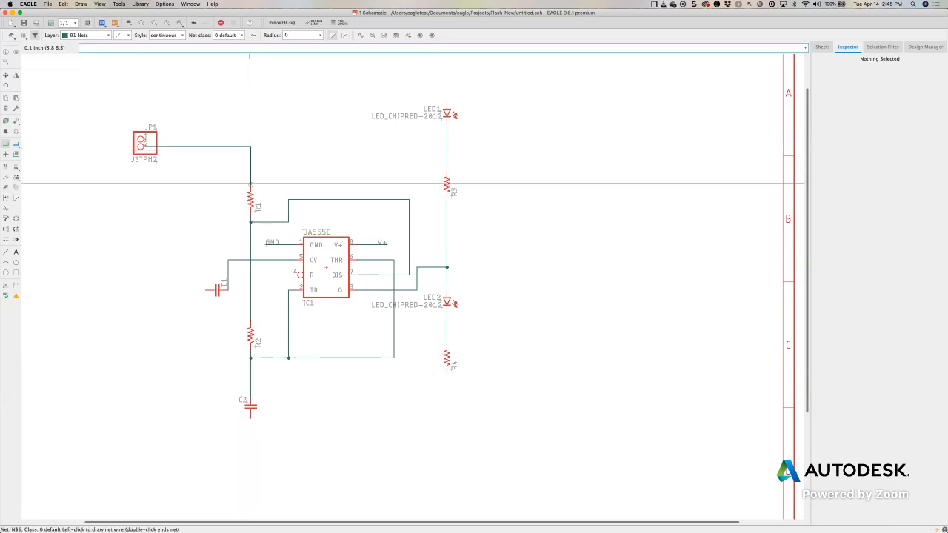
left_click(251, 184)
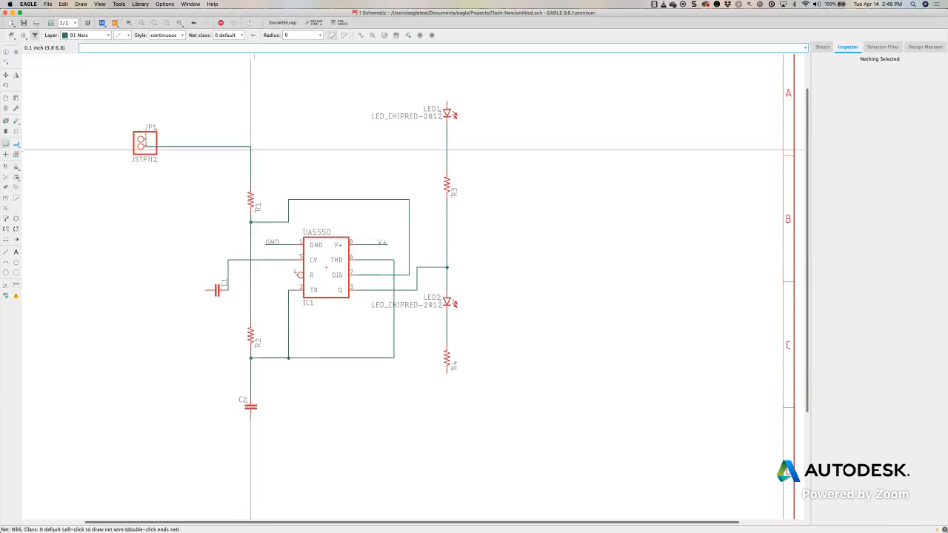
key("Escape")
left_click(251, 148)
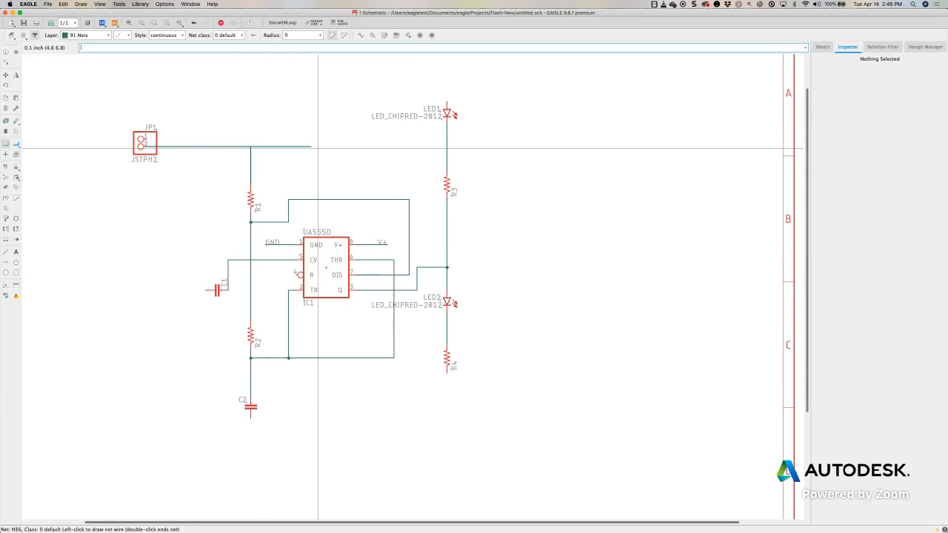
left_click(334, 147)
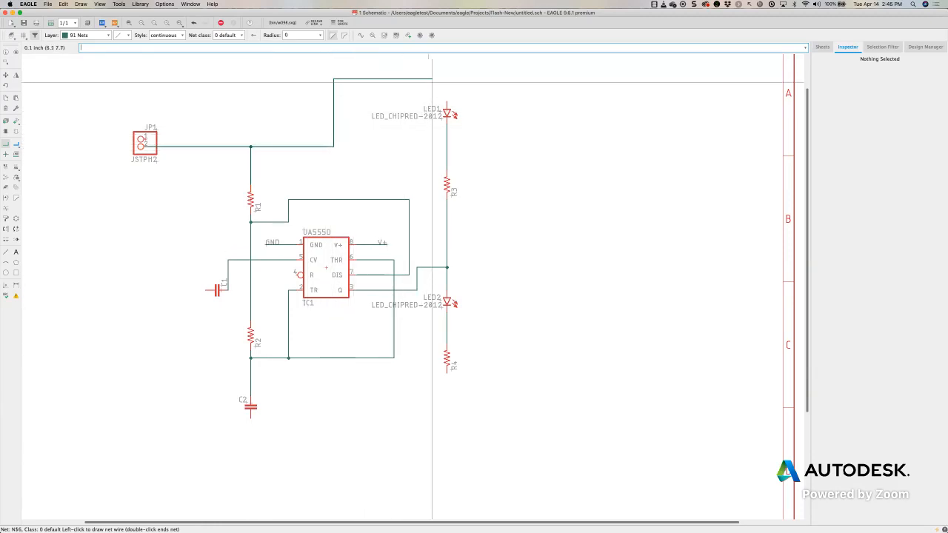
left_click(447, 78)
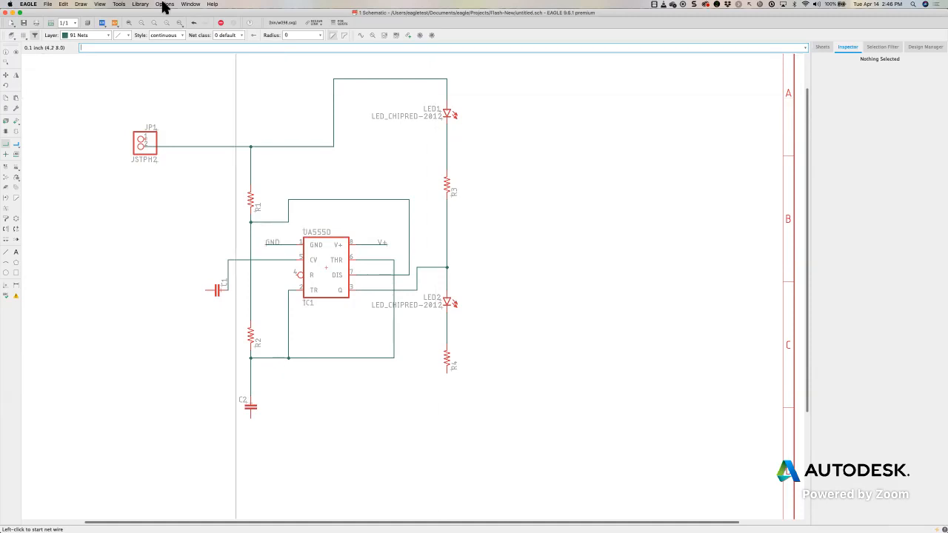
left_click(194, 23)
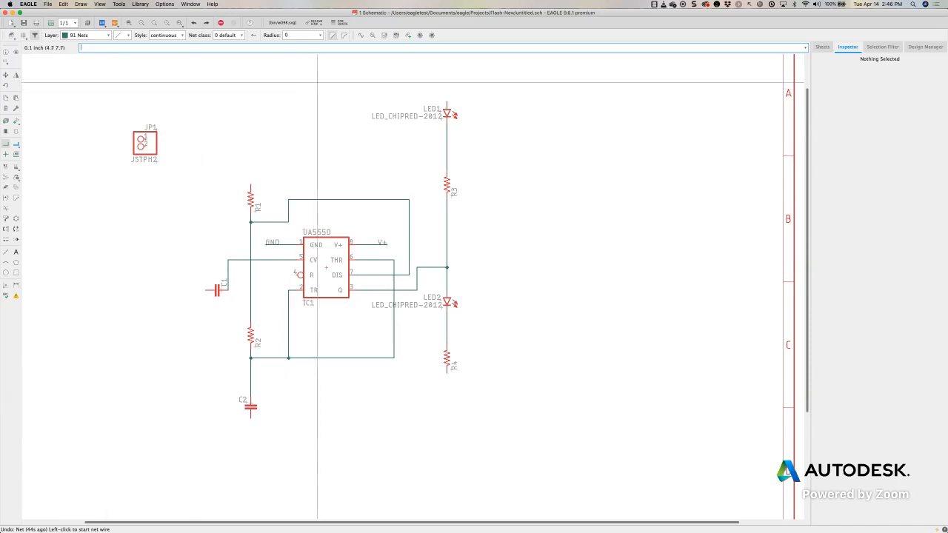
Pick the V+ supply symbol from the supply1 library for placement in the schematic.
left_click(17, 123)
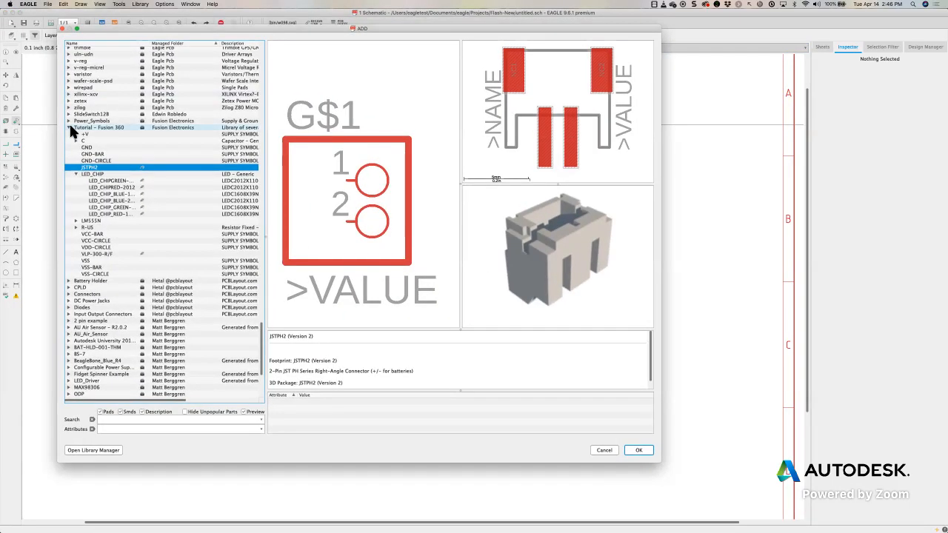
left_click(70, 127)
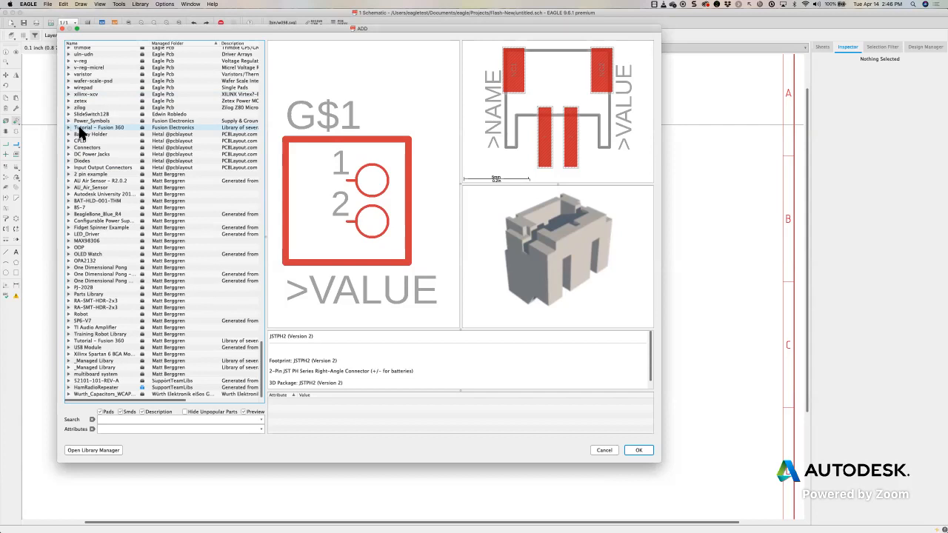
left_click(91, 43)
scroll(97, 199, "up", 10)
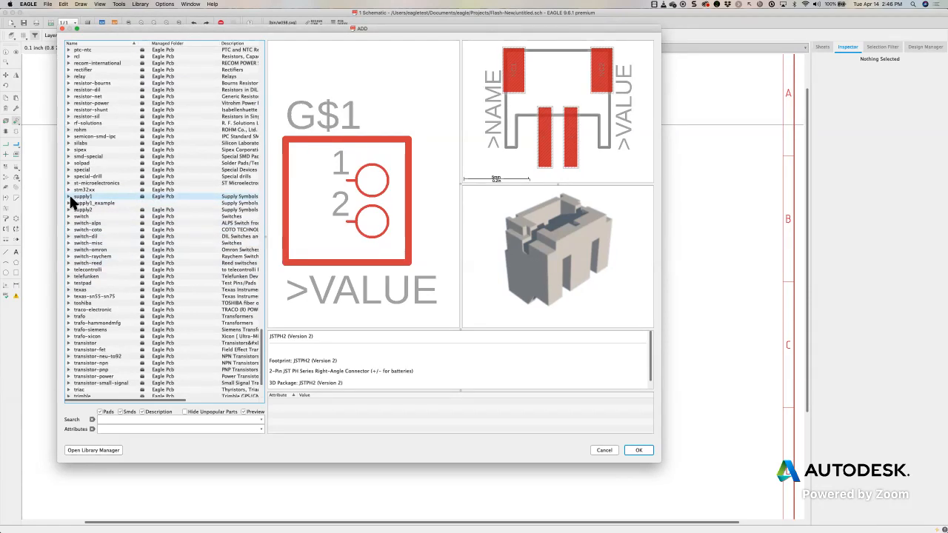
left_click(70, 197)
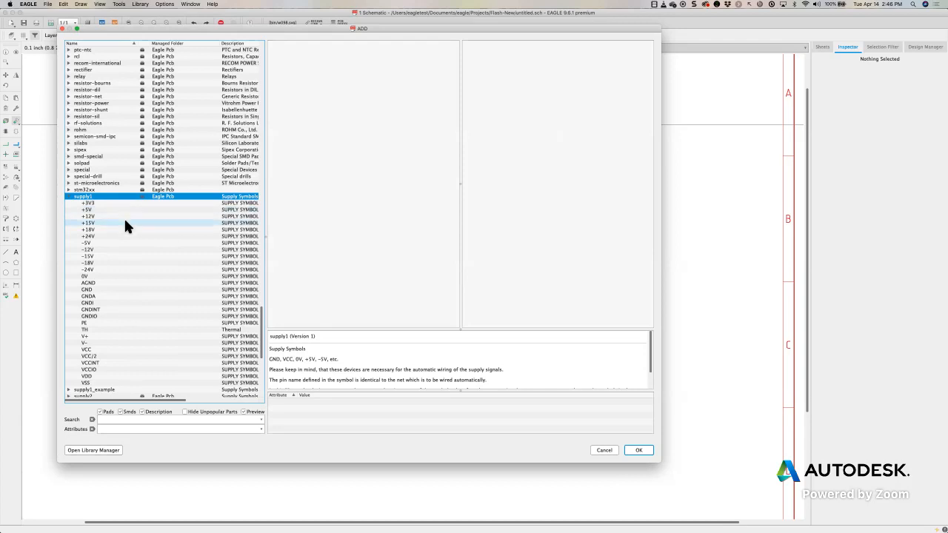
scroll(124, 217, "down", 1)
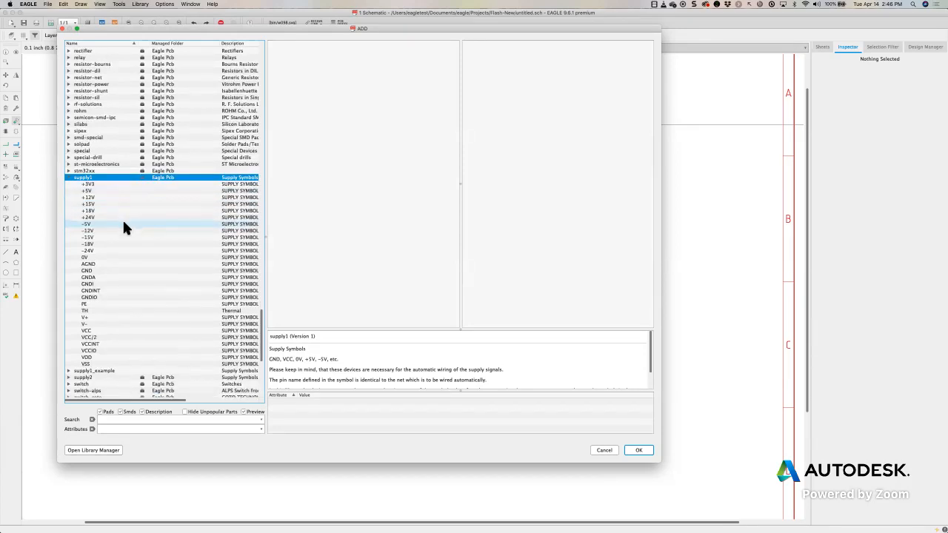
left_click(86, 316)
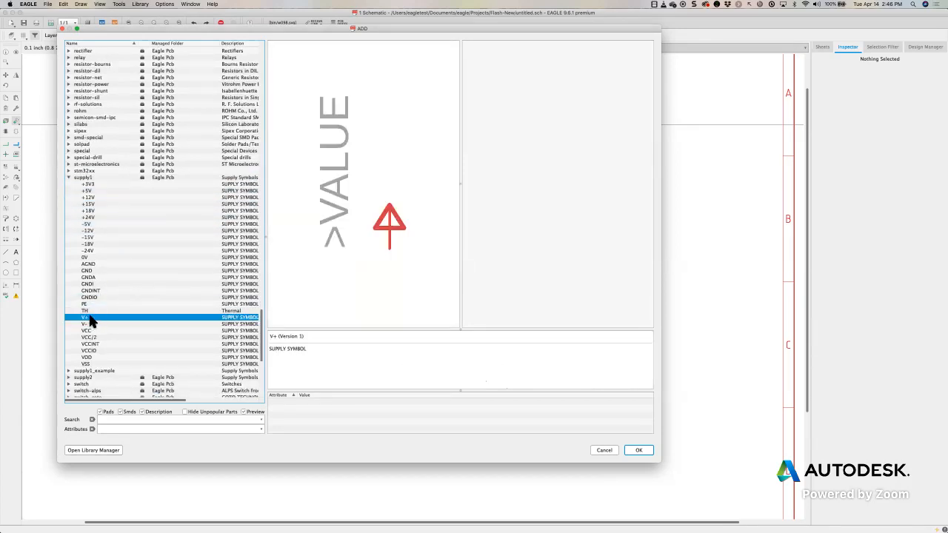
left_click(640, 450)
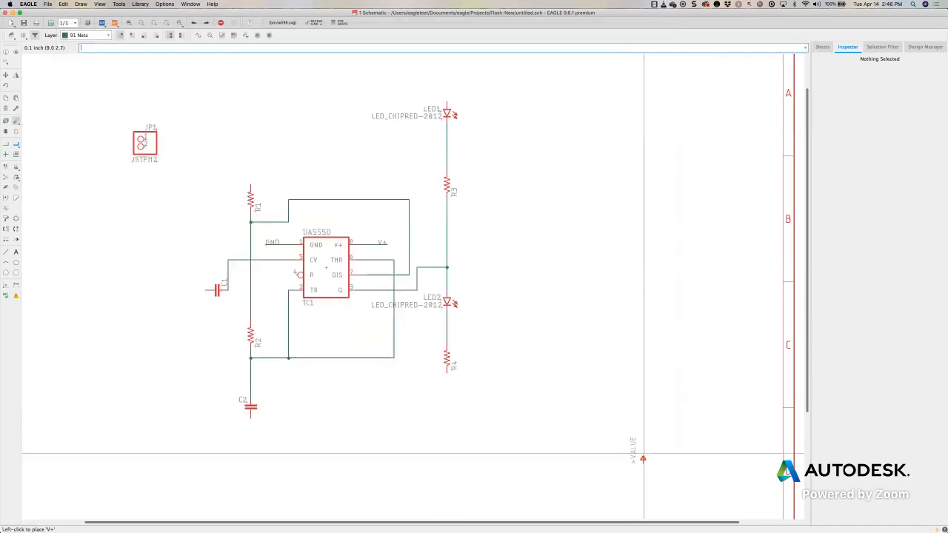
Place V+ symbols beside JP1, on LED1's and R1's upper ends, beside IC1's R pin and above its V+ net.
left_click(170, 160)
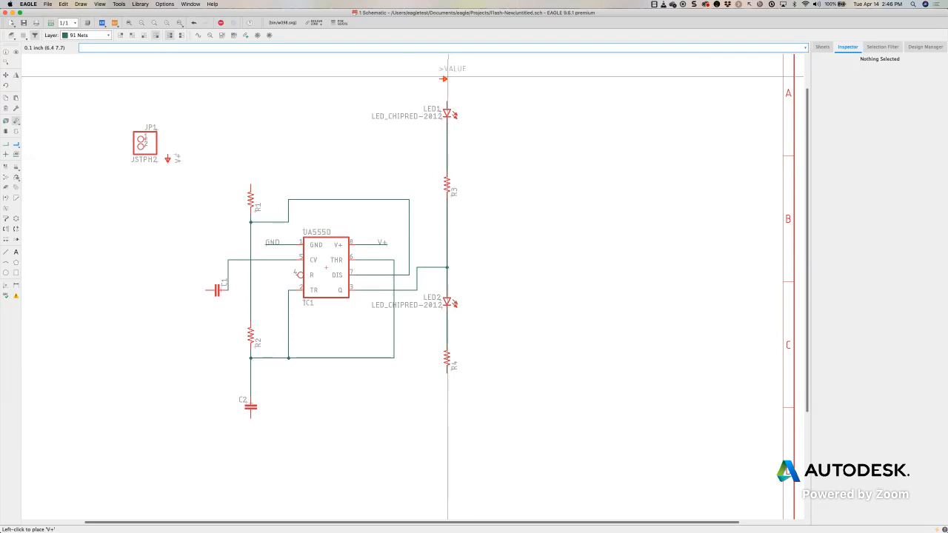
left_click(447, 99)
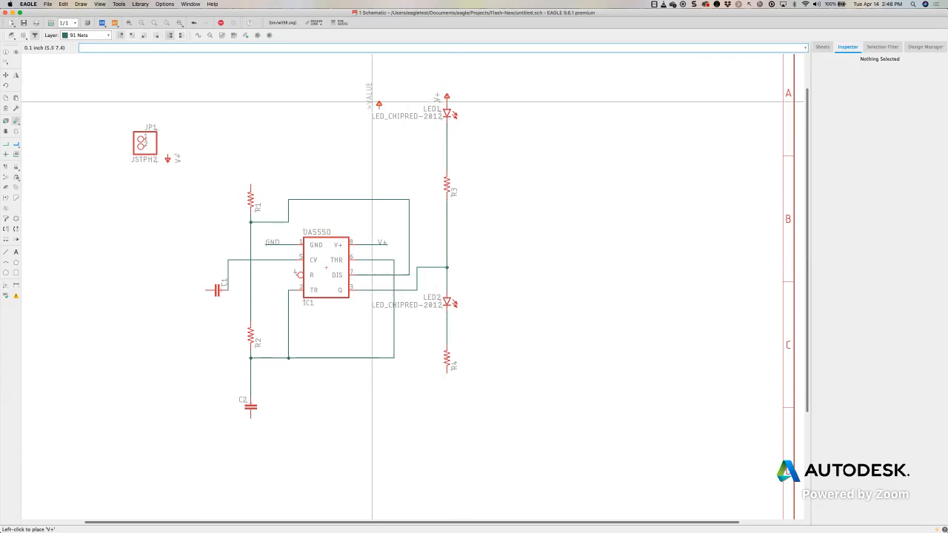
left_click(253, 175)
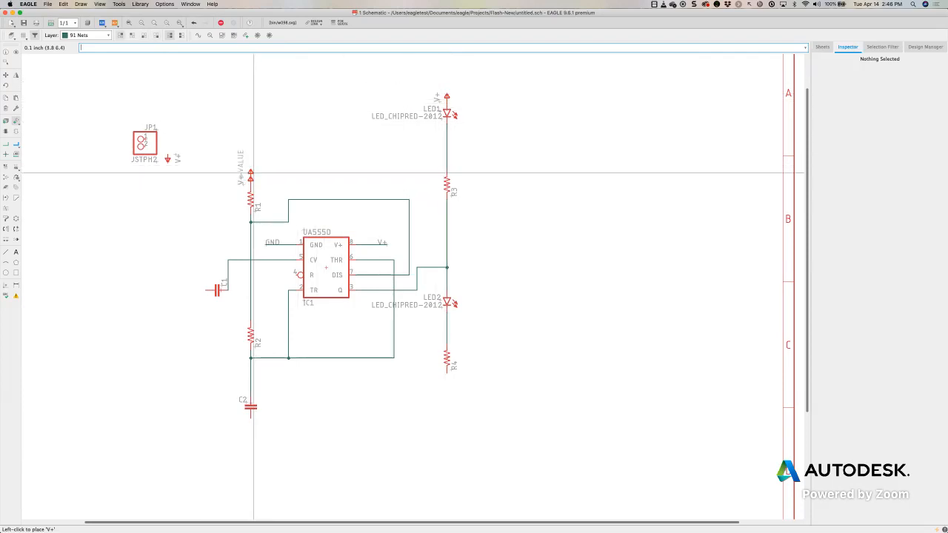
left_click(274, 280)
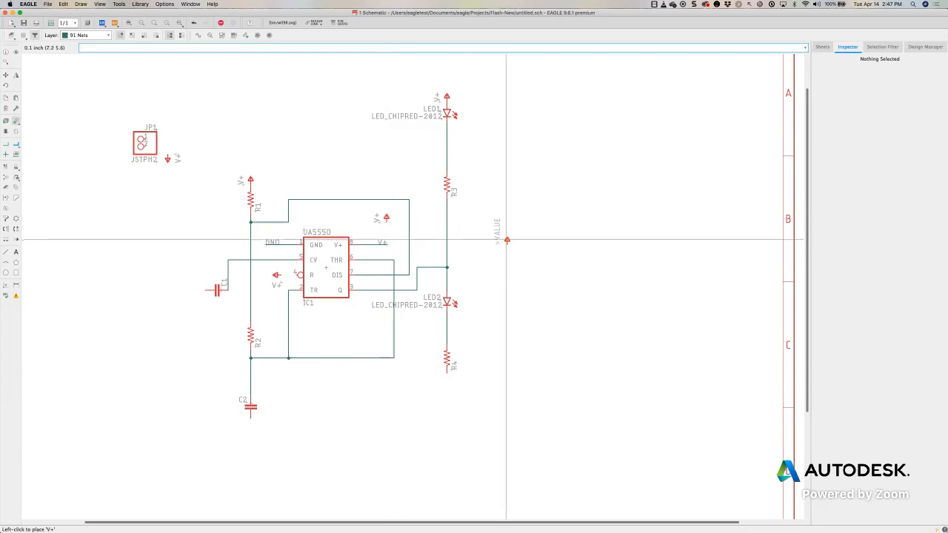
left_click(222, 23)
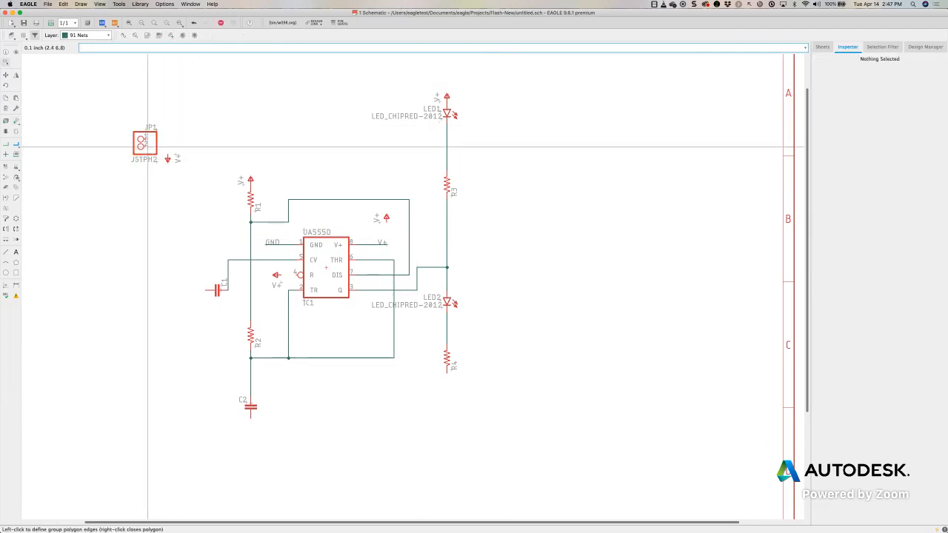
Draw nets connecting JP1's pin 2, IC1's R pin and IC1's V+ net to their neighbouring V+ symbols.
left_click(16, 144)
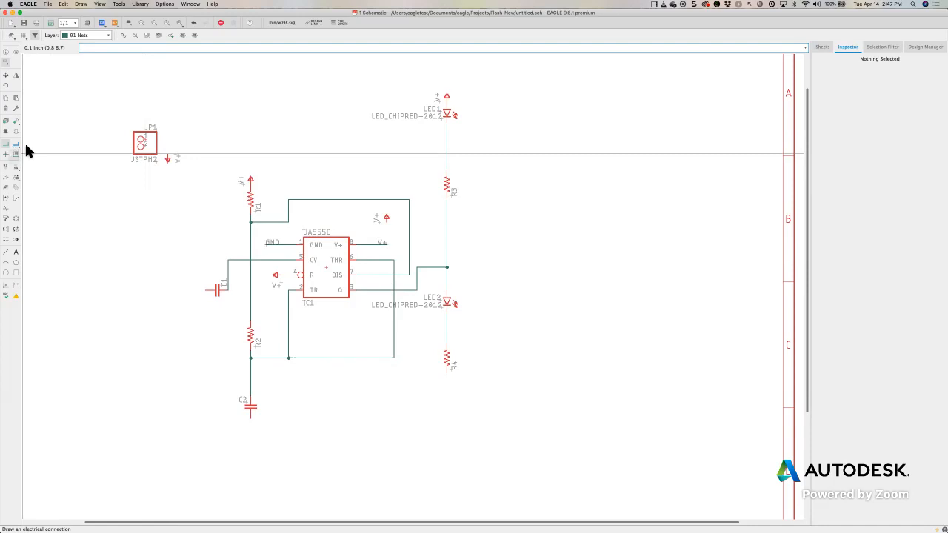
left_click(146, 146)
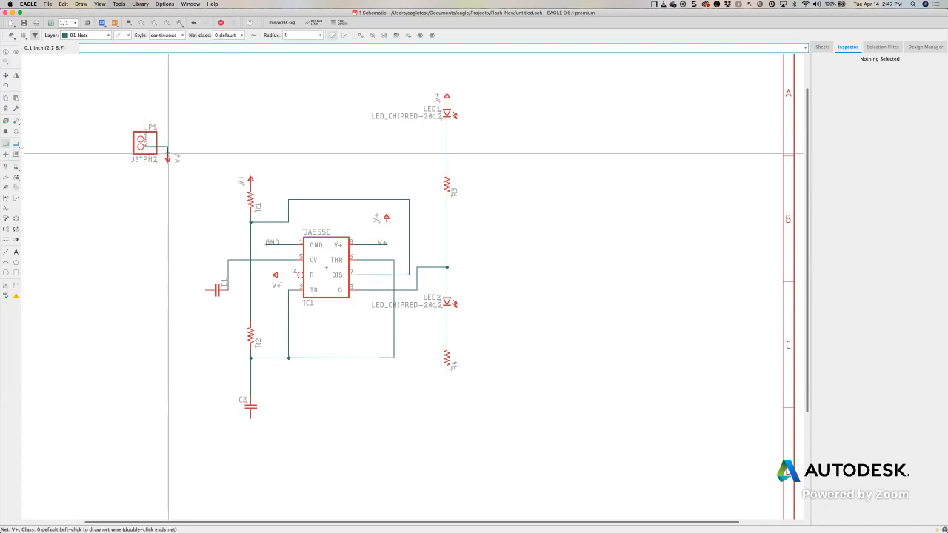
left_click(295, 274)
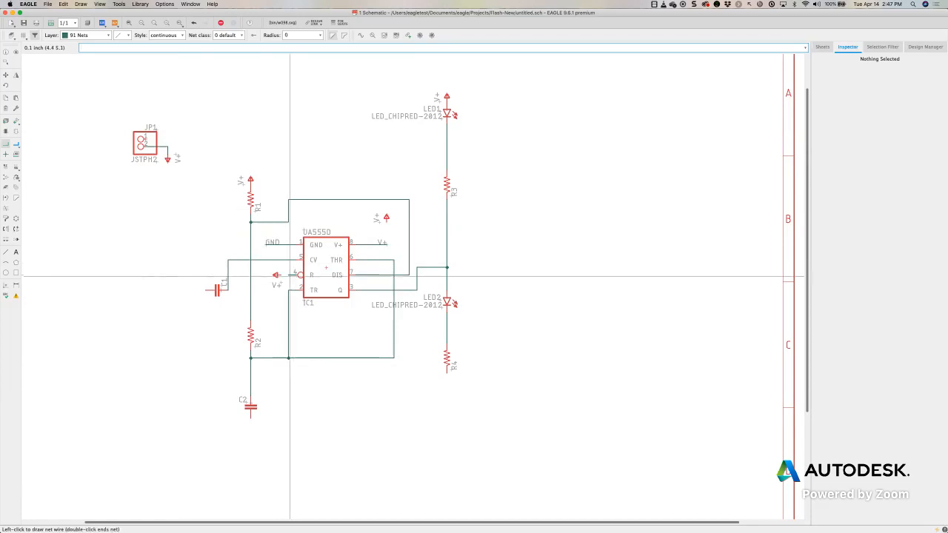
left_click(281, 275)
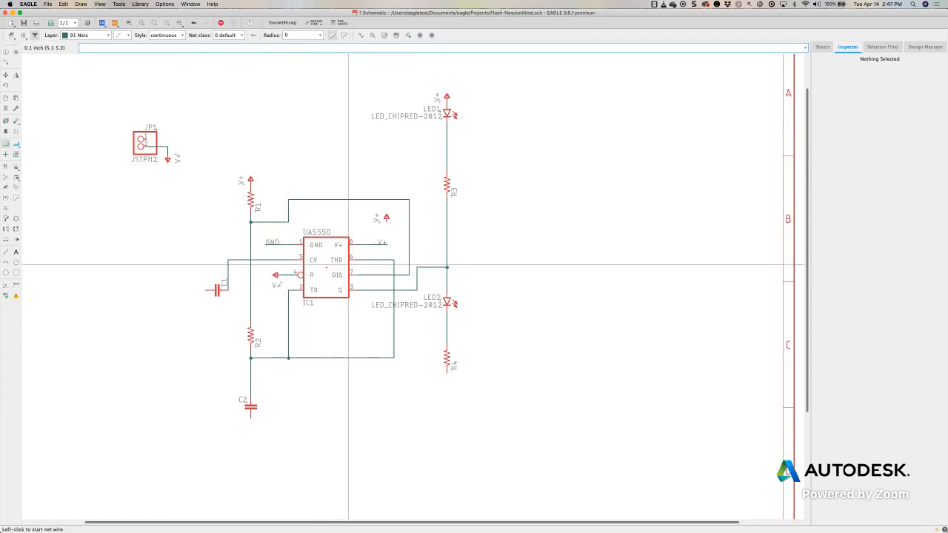
left_click(386, 221)
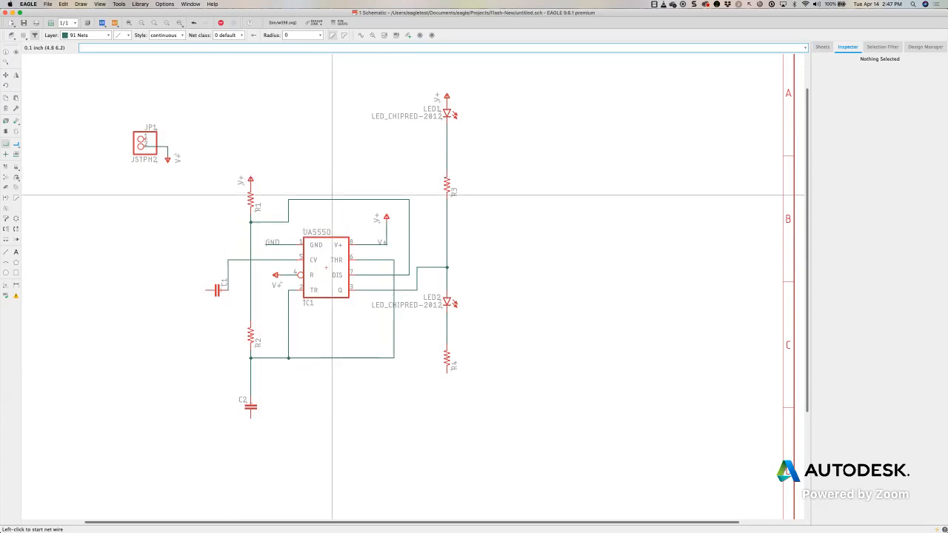
Add the GND symbol from the supply1 library and place it above JP1, below C2 and below R4.
scroll(335, 170, "down", 3)
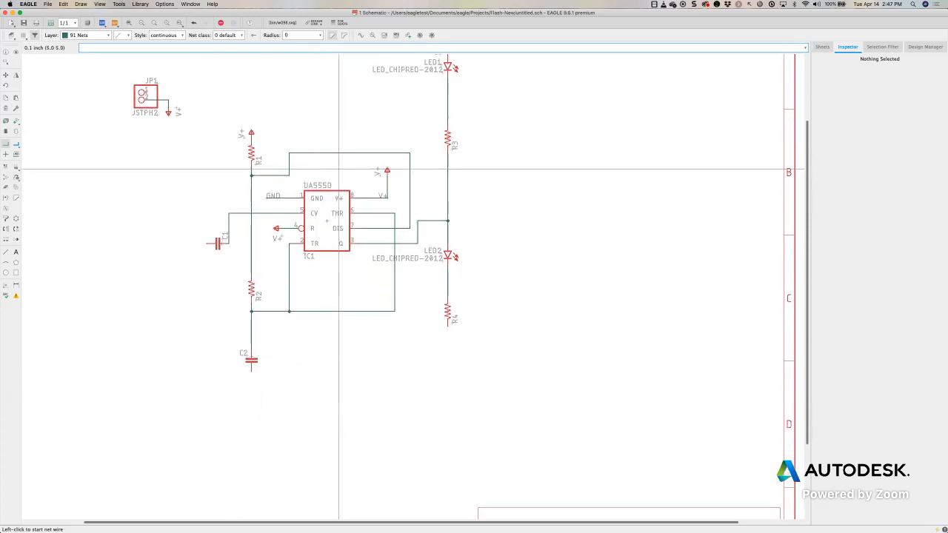
scroll(340, 170, "up", 1)
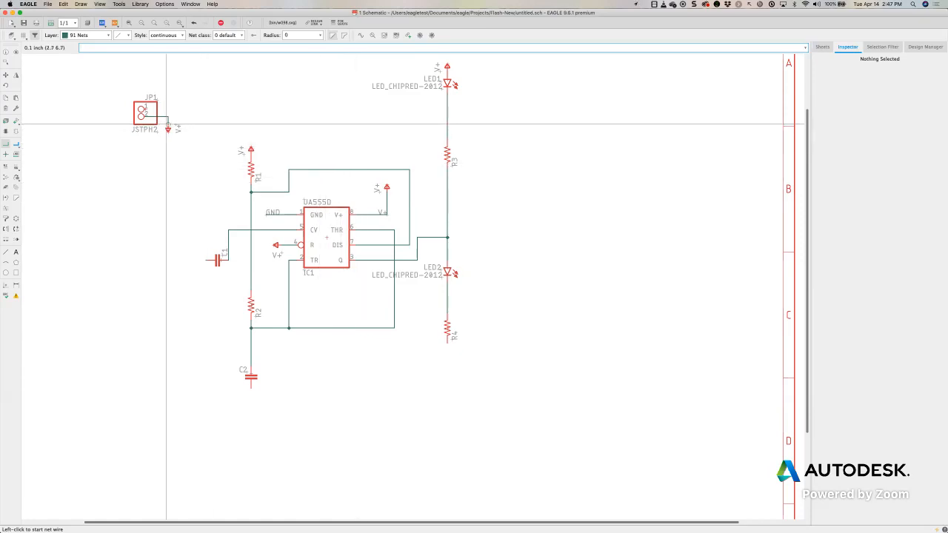
left_click(17, 122)
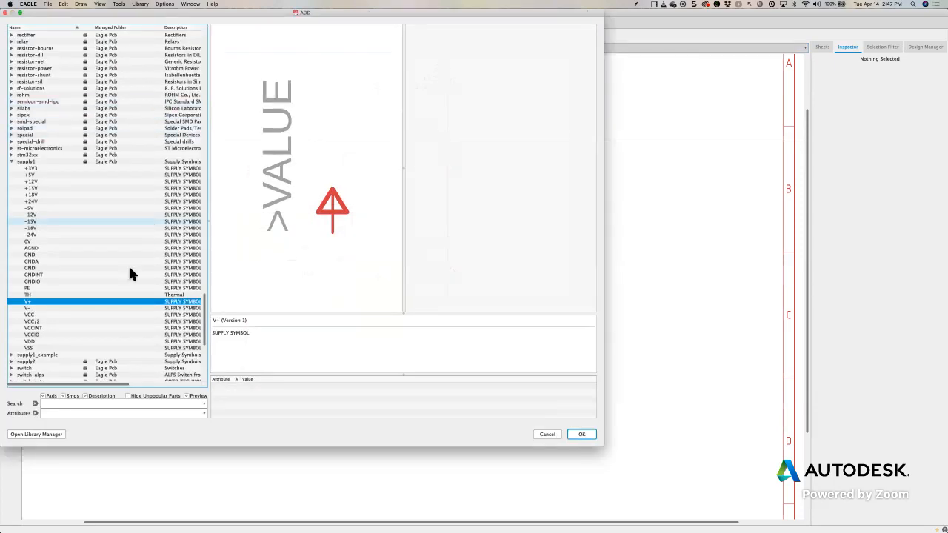
left_click(34, 255)
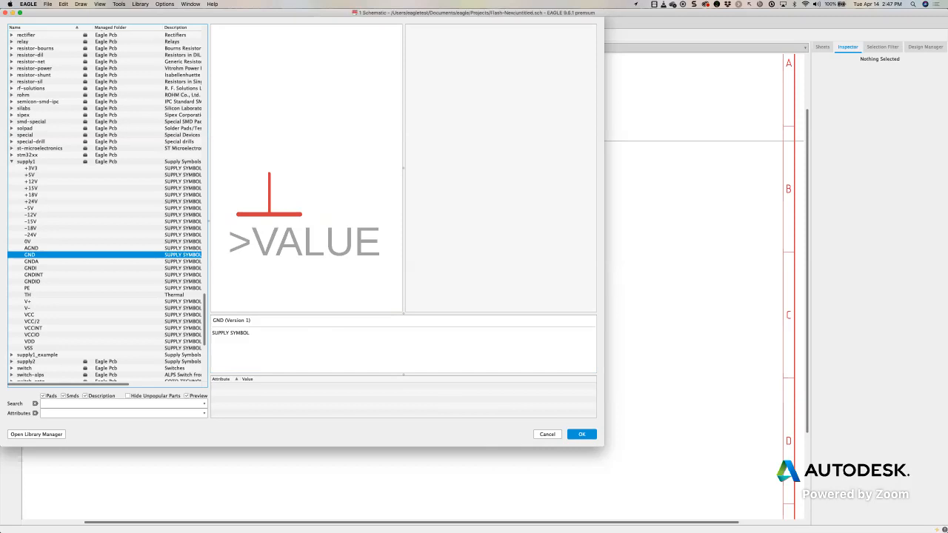
key("Return")
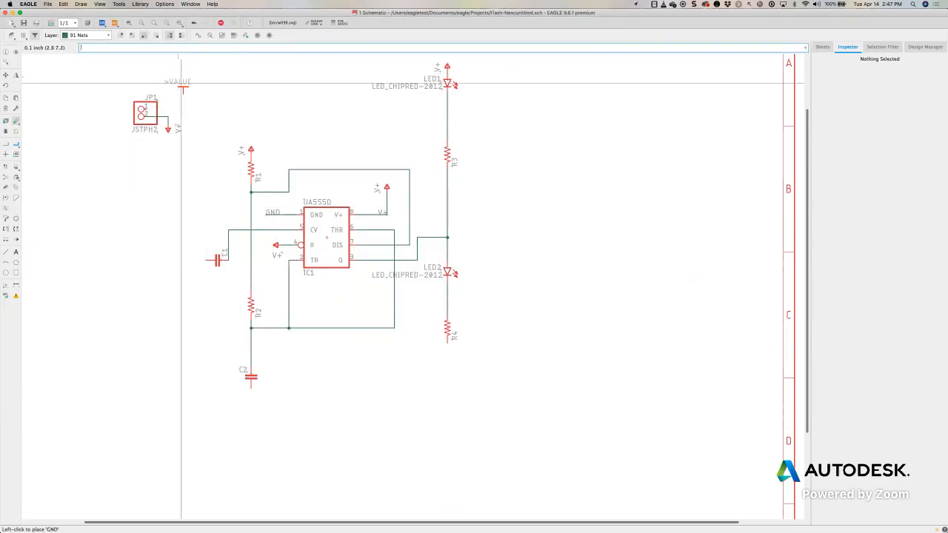
left_click(170, 84)
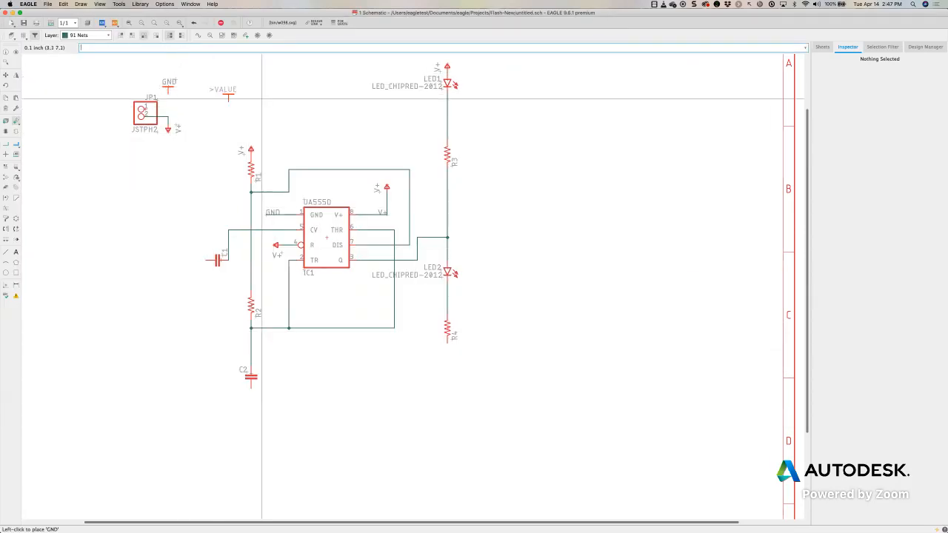
right_click(350, 263)
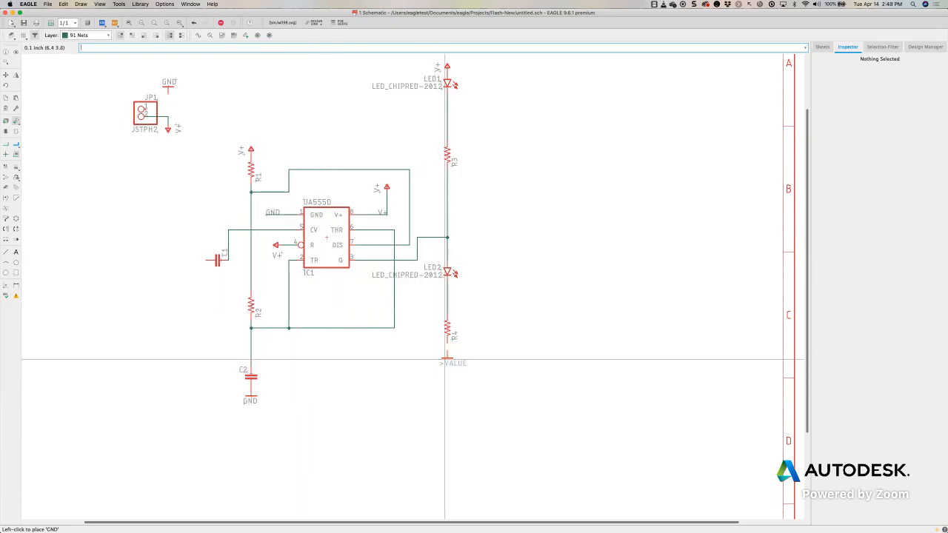
scroll(445, 360, "up", 4)
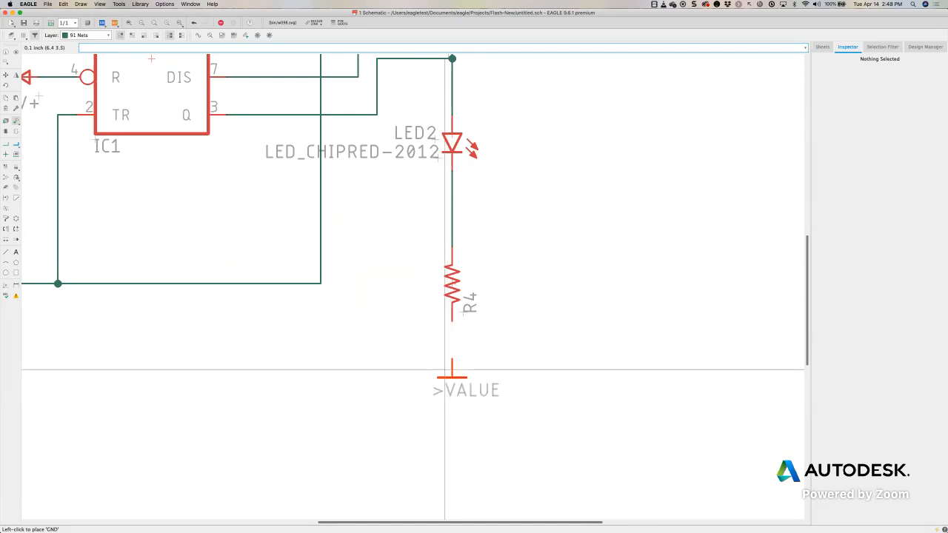
left_click(449, 346)
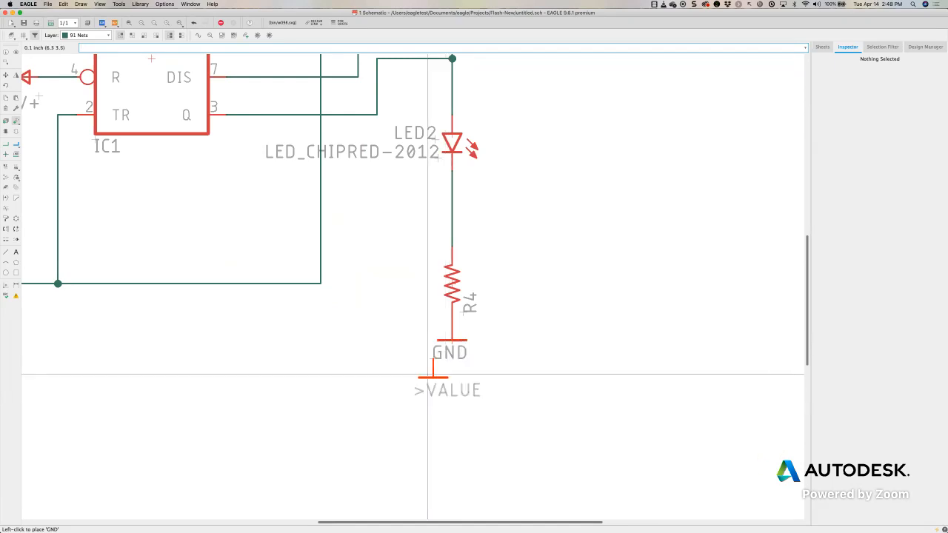
Place an inverted GND symbol above the end of IC1's GND net and connect the two with a net.
middle_click_drag(197, 255, 434, 446)
right_click(280, 137)
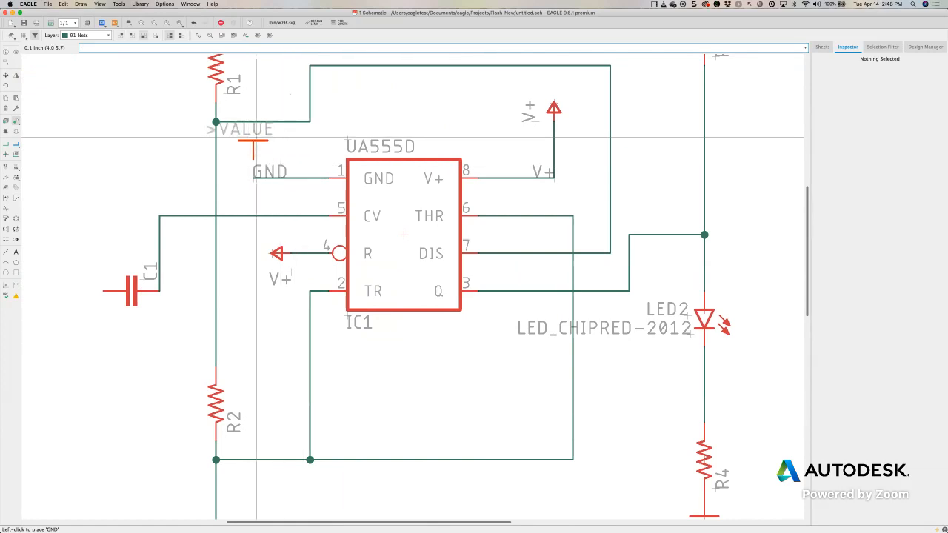
left_click(247, 138)
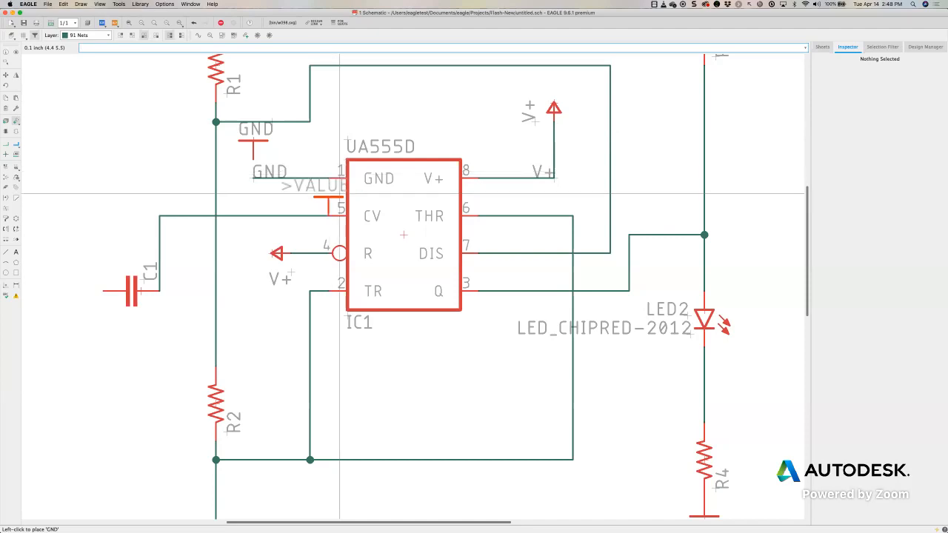
scroll(378, 203, "up", 2)
scroll(382, 196, "down", 3)
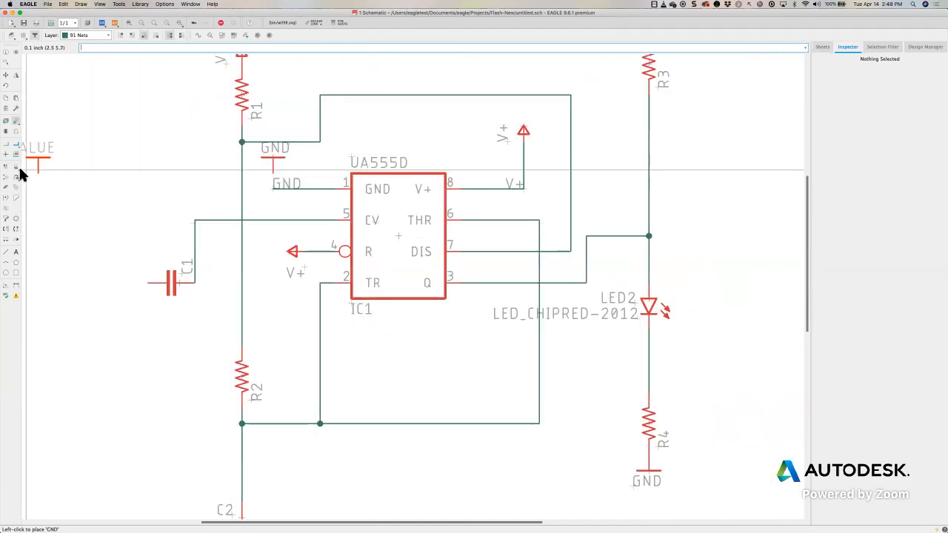
left_click(6, 144)
left_click(273, 172)
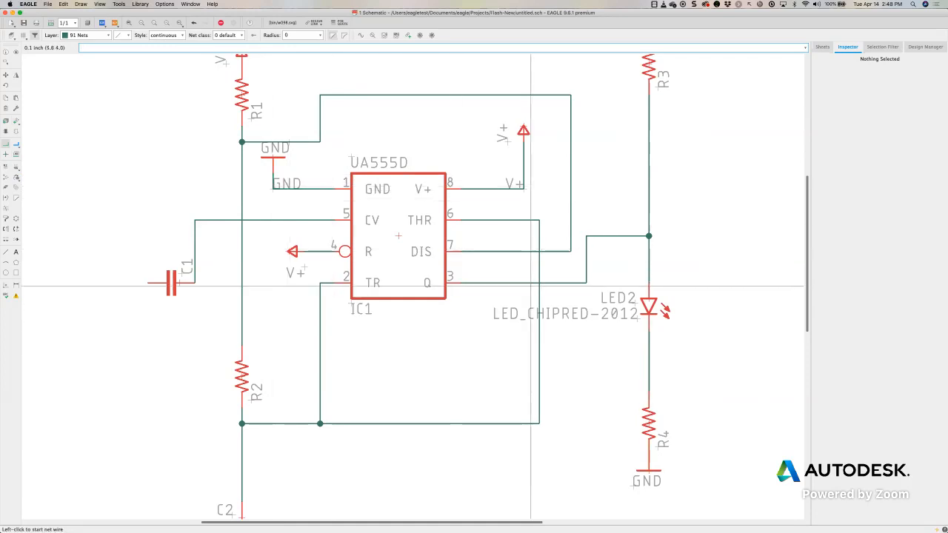
Move the GND symbol under C2 straight down so a net stretches between it and the capacitor.
scroll(529, 212, "up", 2)
scroll(489, 303, "down", 5)
middle_click_drag(485, 303, 407, 218)
scroll(407, 218, "up", 1)
scroll(358, 322, "down", 1)
middle_click_drag(358, 322, 369, 314)
scroll(345, 319, "up", 1)
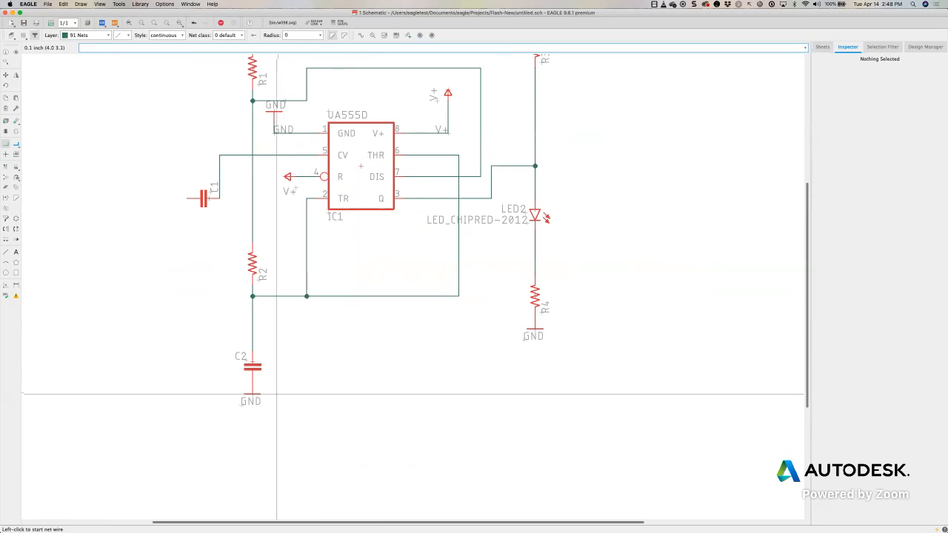
scroll(274, 392, "down", 4)
scroll(275, 391, "up", 6)
middle_click_drag(275, 390, 258, 286)
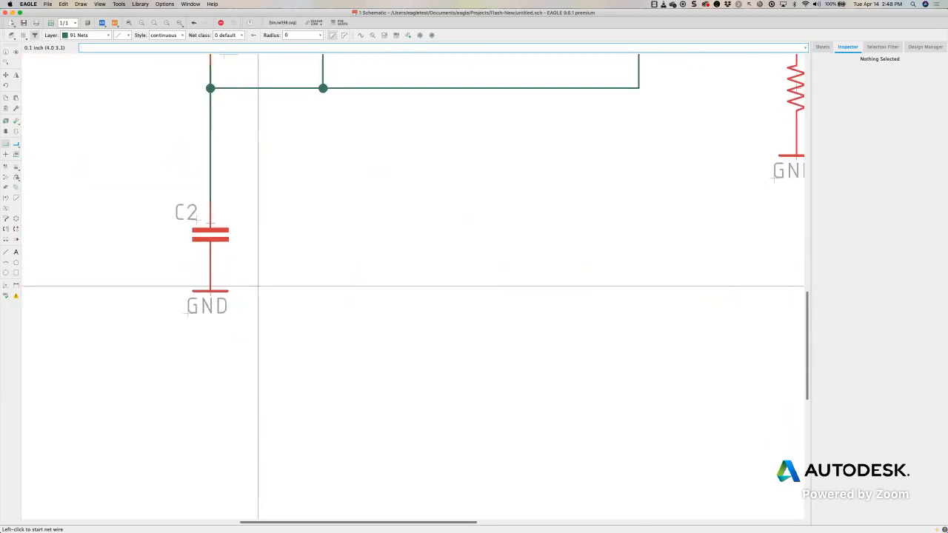
left_click(6, 75)
left_click(208, 296)
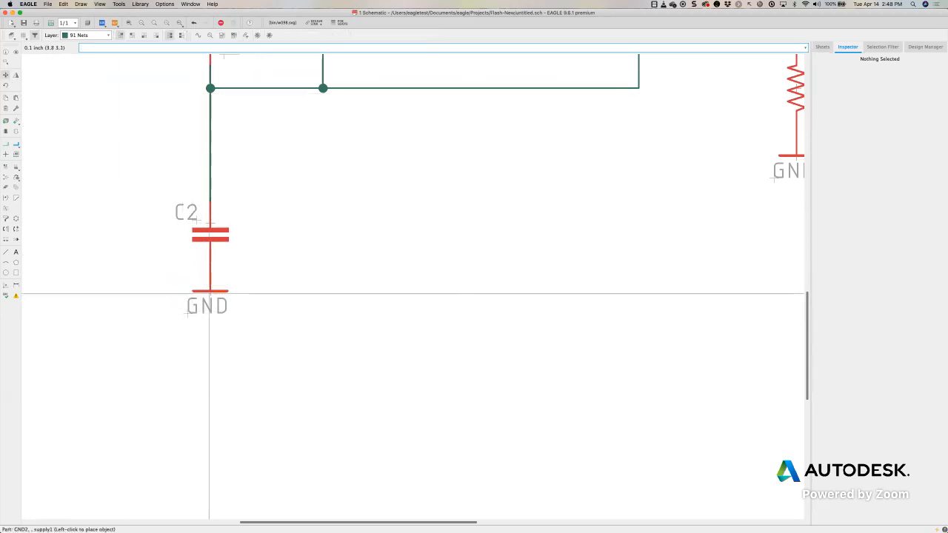
left_click(210, 382)
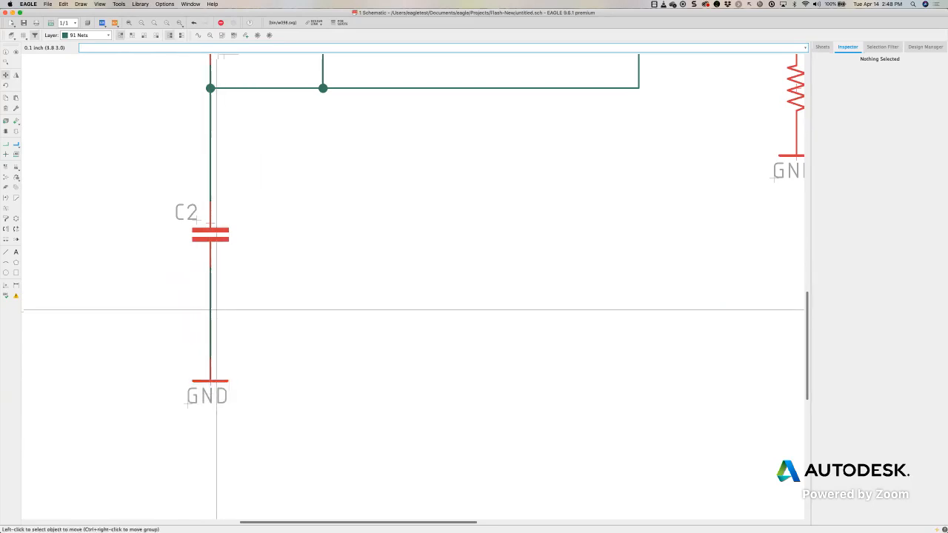
scroll(563, 230, "down", 5)
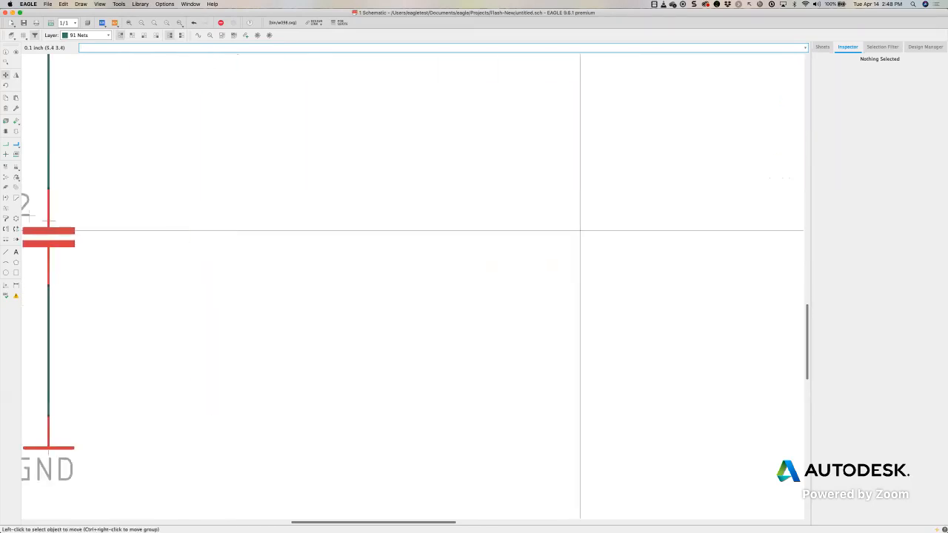
Move the GND symbol under R4 straight down so a net stretches between it and the resistor.
left_click(561, 232)
left_click(562, 335)
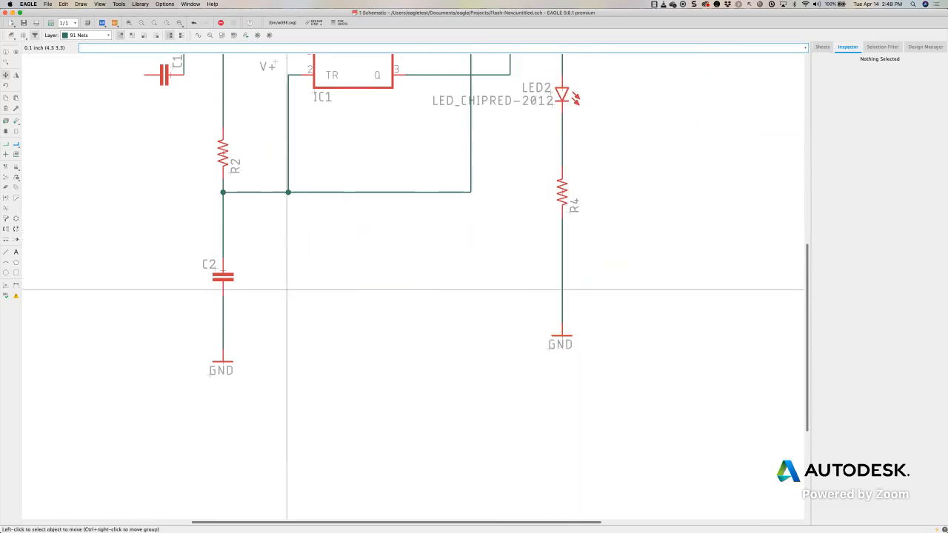
Copy the GND symbol below C2 and place the copy, rotated sideways, on C1's free pin.
scroll(286, 289, "up", 2)
scroll(286, 288, "down", 4)
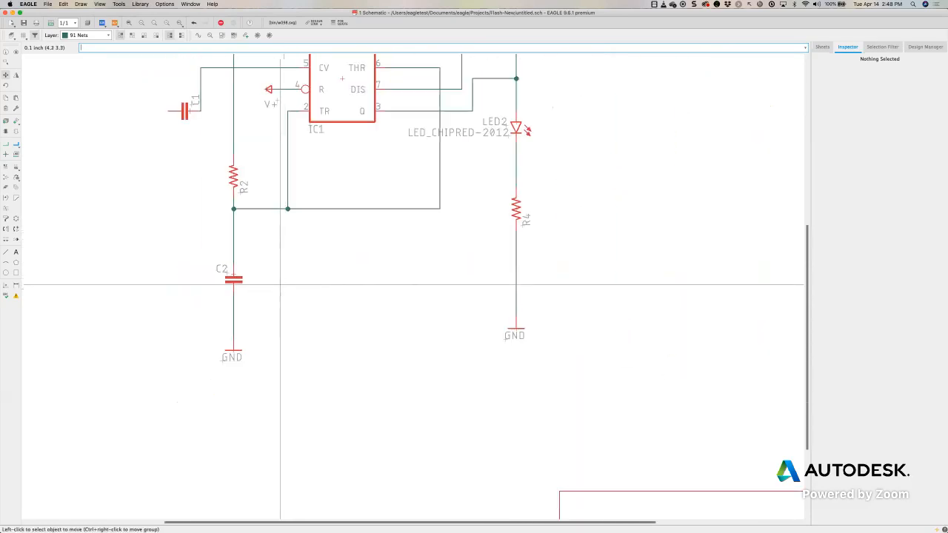
middle_click_drag(284, 285, 275, 388)
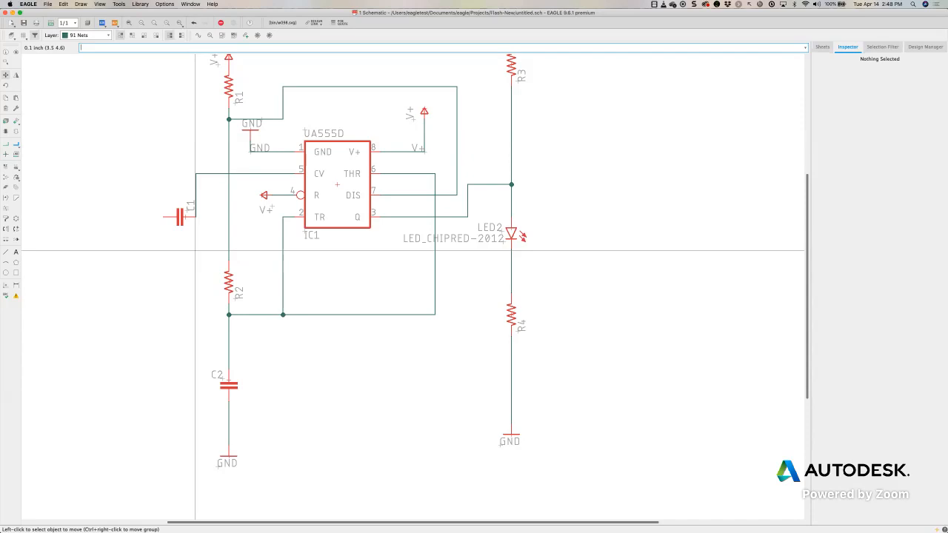
left_click(6, 102)
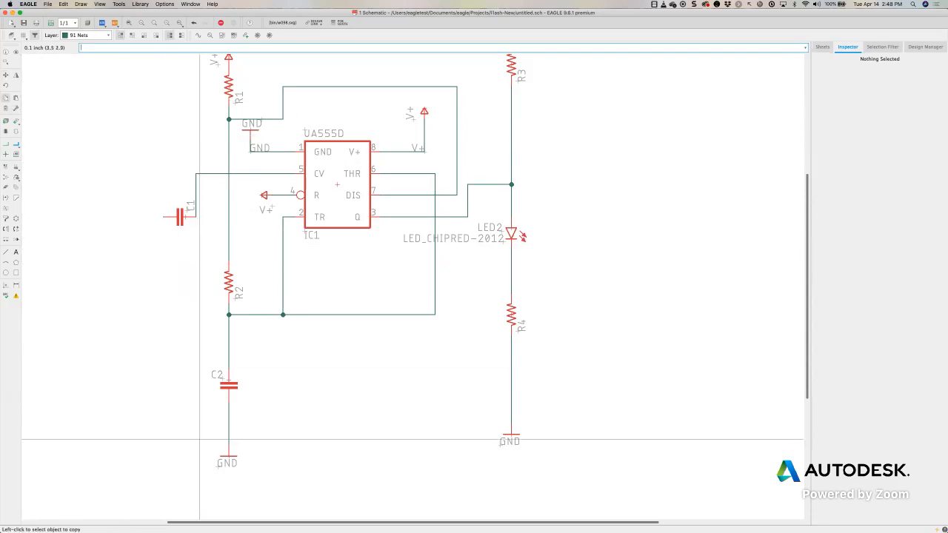
left_click(228, 457)
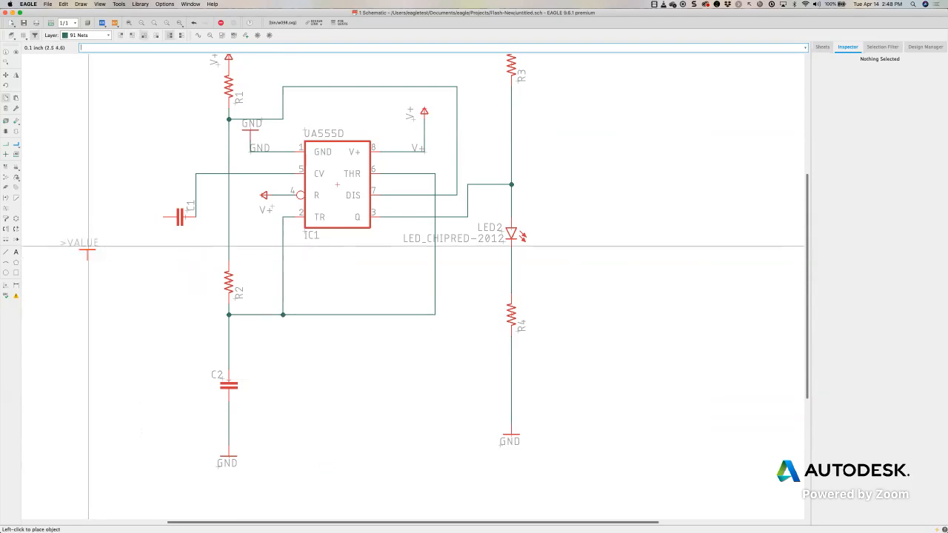
left_click(146, 218)
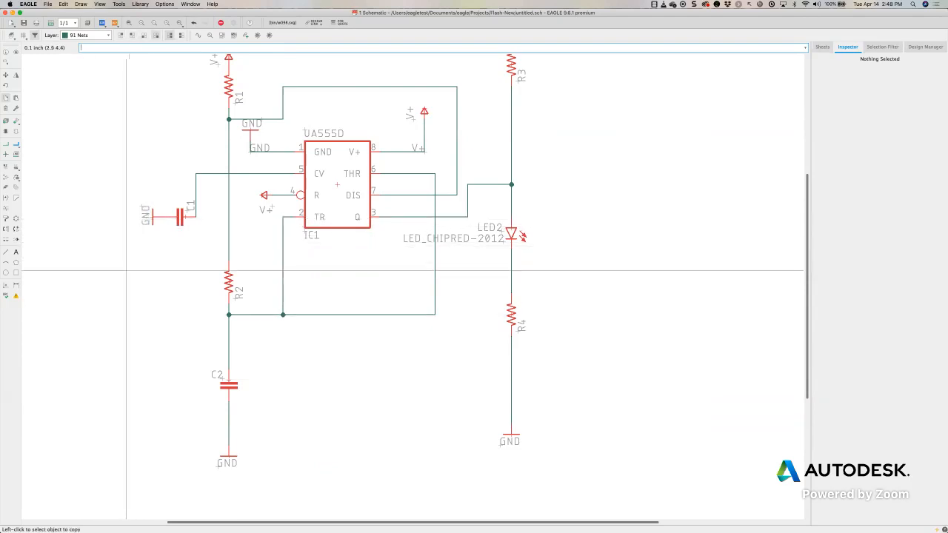
Try inserting a horizontal copy of a resistor into the net running below IC1, and undo the copy.
scroll(133, 326, "right", 1)
middle_click_drag(121, 326, 119, 321)
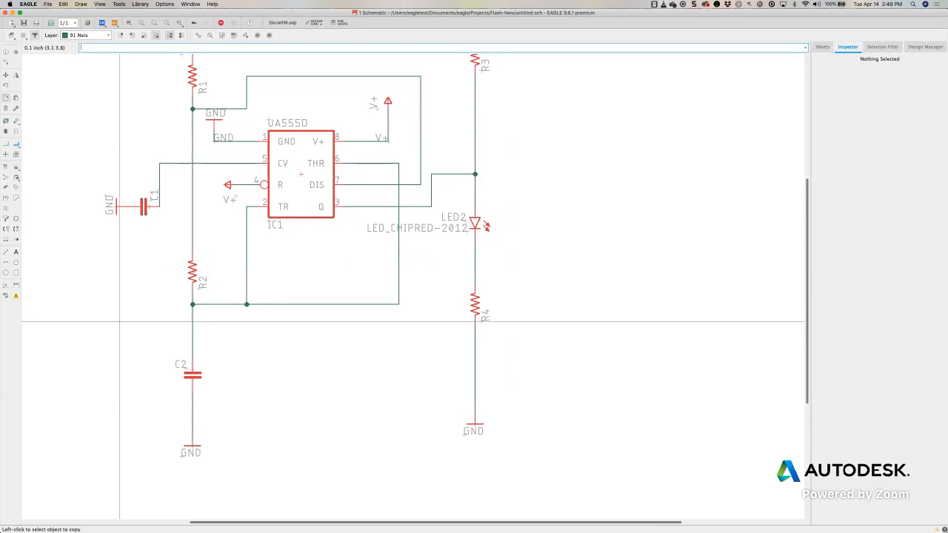
scroll(119, 321, "up", 5)
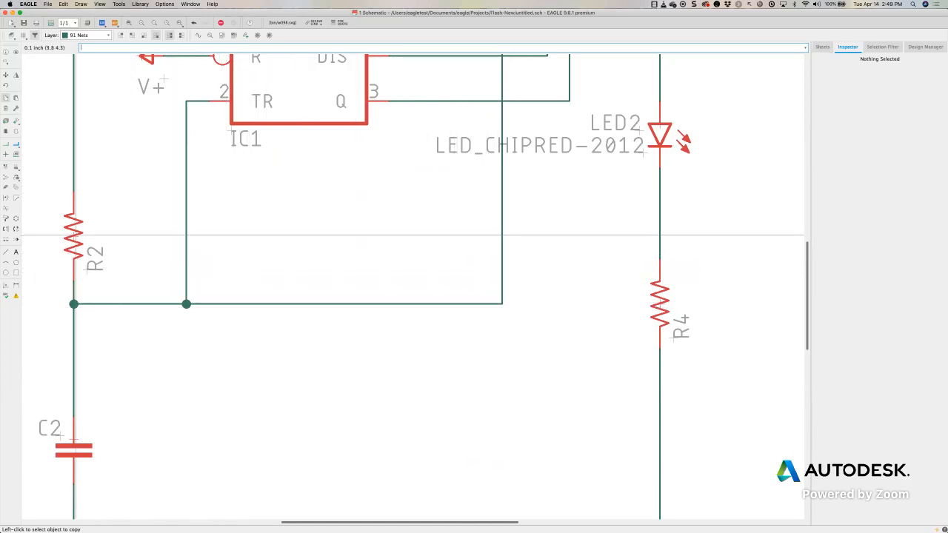
left_click(5, 102)
right_click(201, 243)
scroll(299, 260, "up", 3)
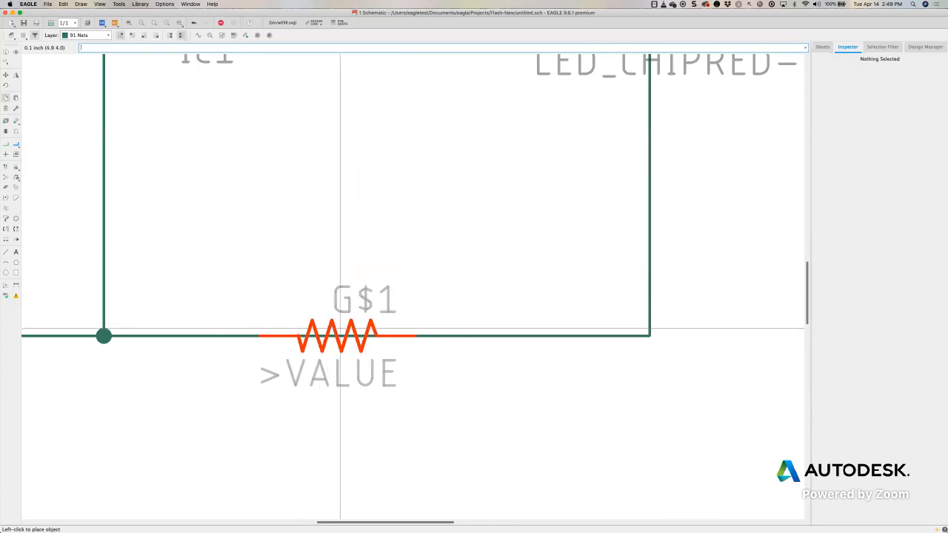
left_click(340, 332)
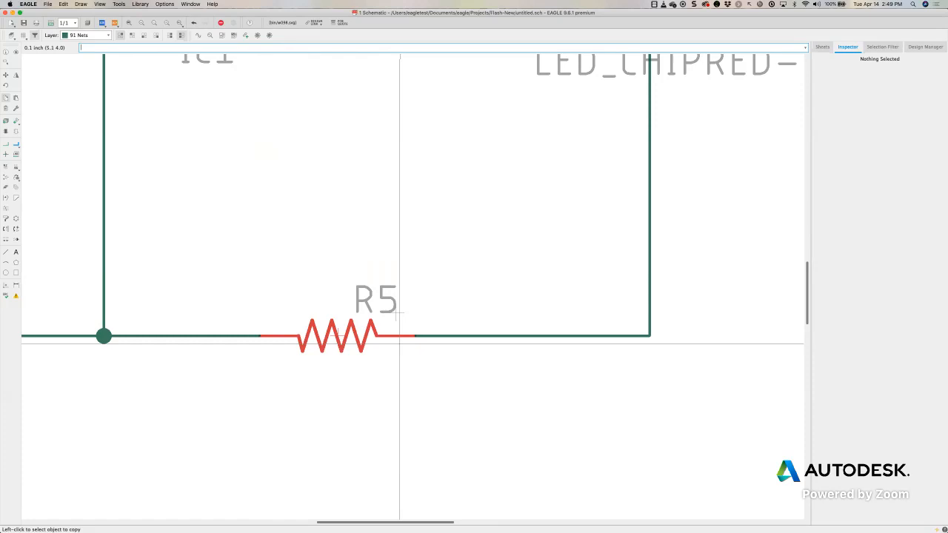
left_click(6, 75)
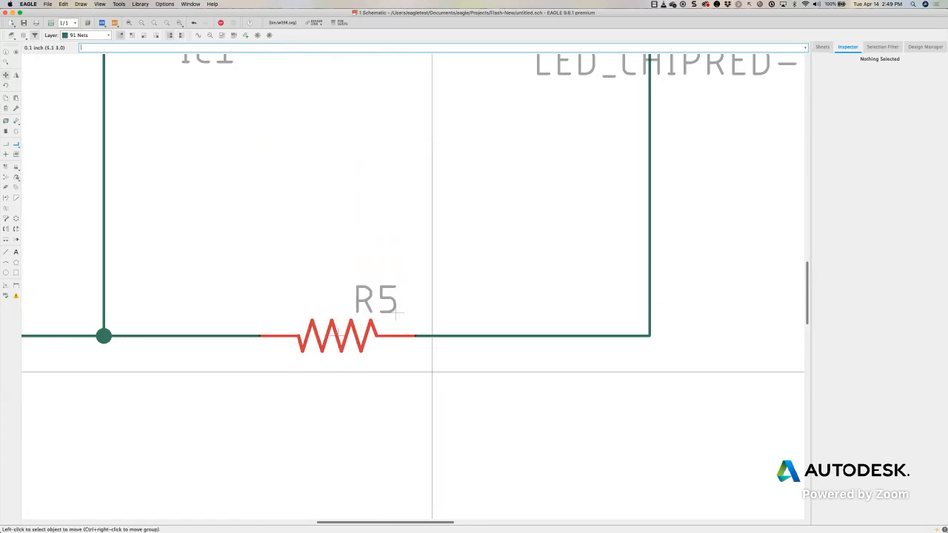
left_click(338, 335)
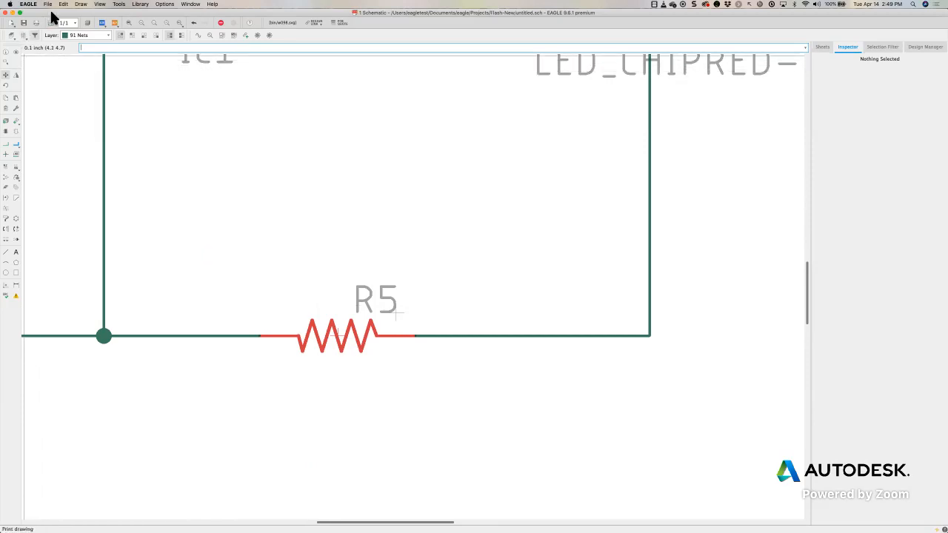
left_click(195, 24)
Set the value of resistor R1 to 1K.
scroll(261, 189, "down", 5)
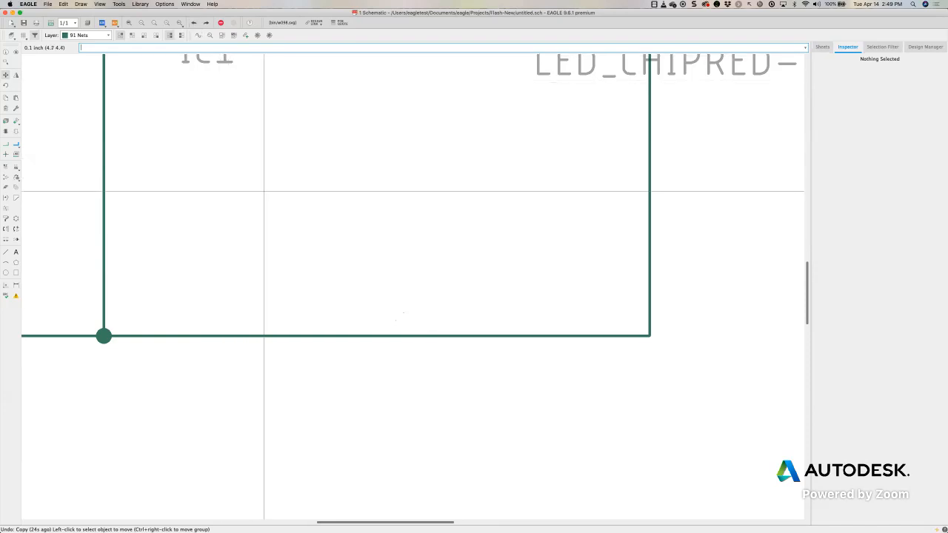
scroll(255, 185, "up", 5)
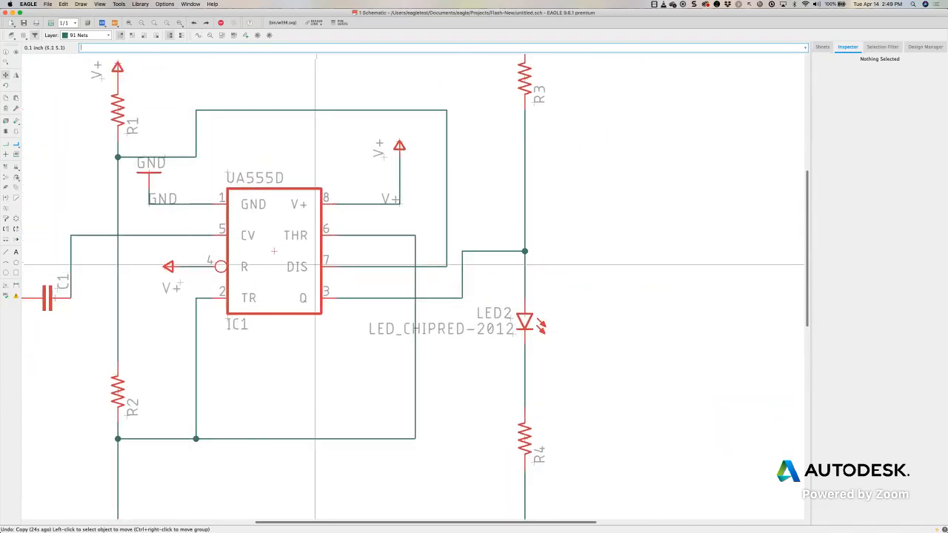
scroll(316, 265, "down", 2)
scroll(222, 222, "up", 2)
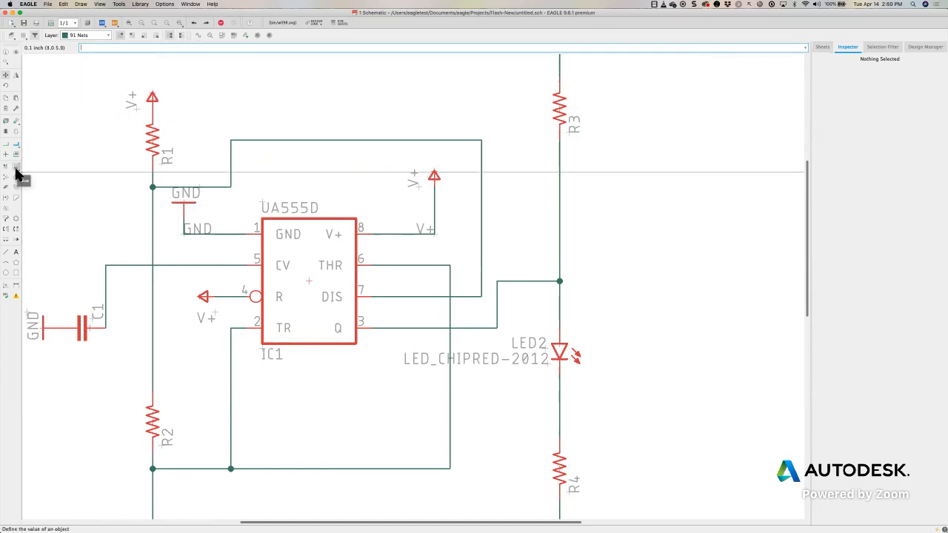
left_click(150, 145)
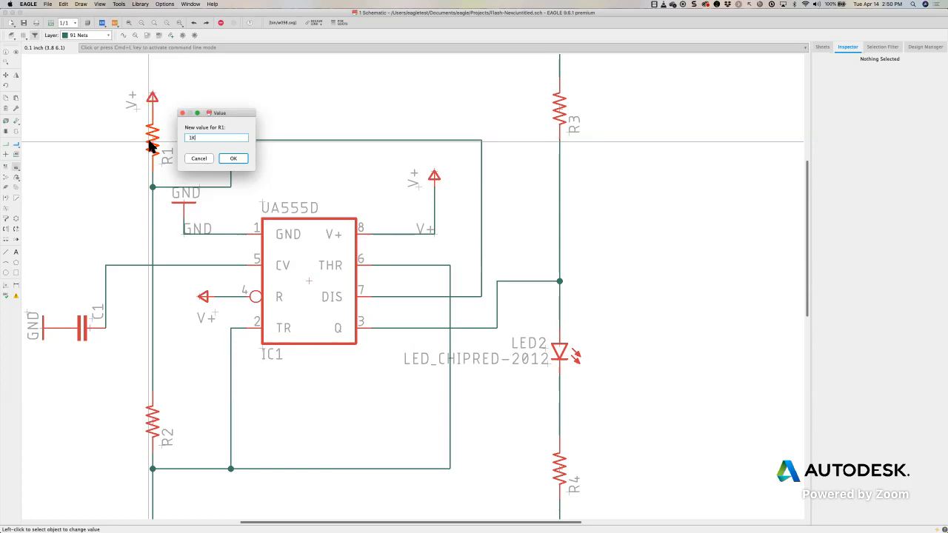
key("Return")
Set the values of resistors R3 and R4 to 220 each.
scroll(154, 148, "up", 2)
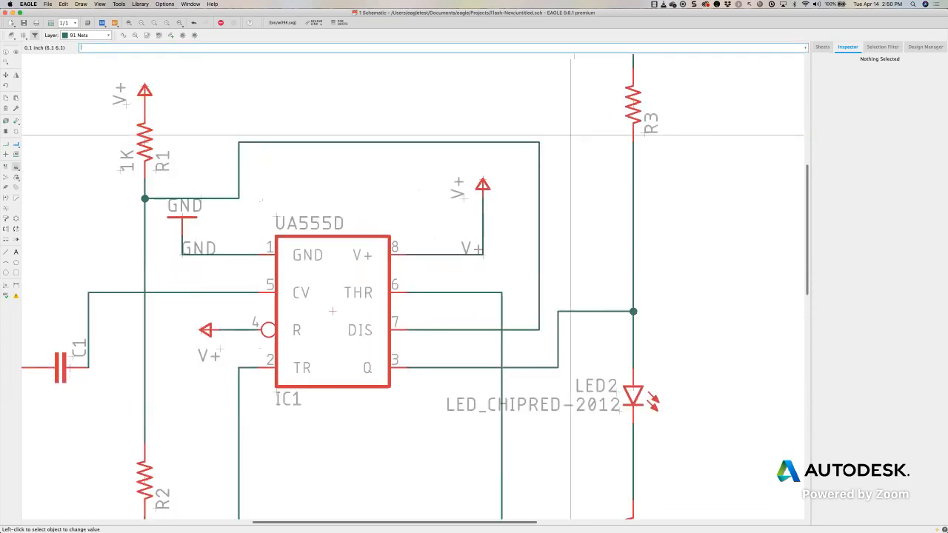
left_click(637, 107)
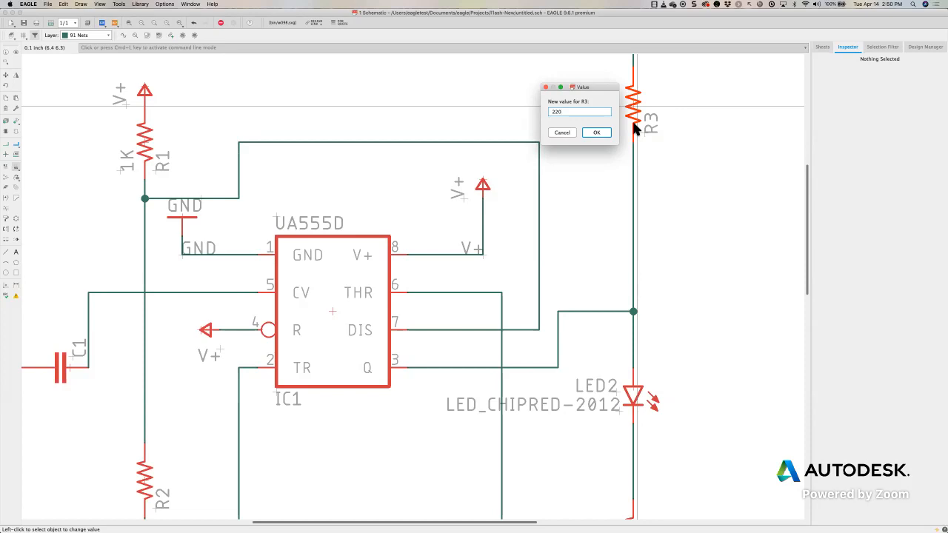
key("Return")
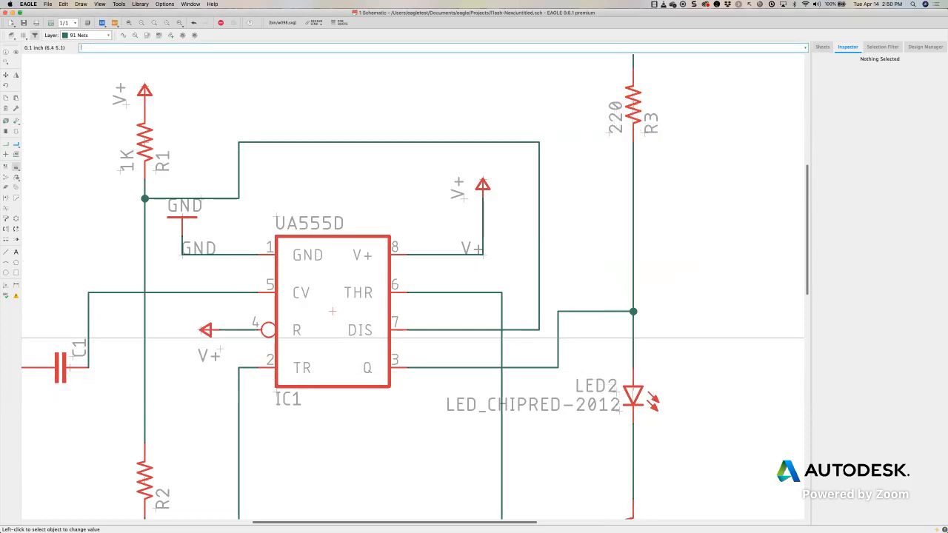
scroll(644, 363, "down", 4)
left_click(639, 430)
type("220")
key("Return")
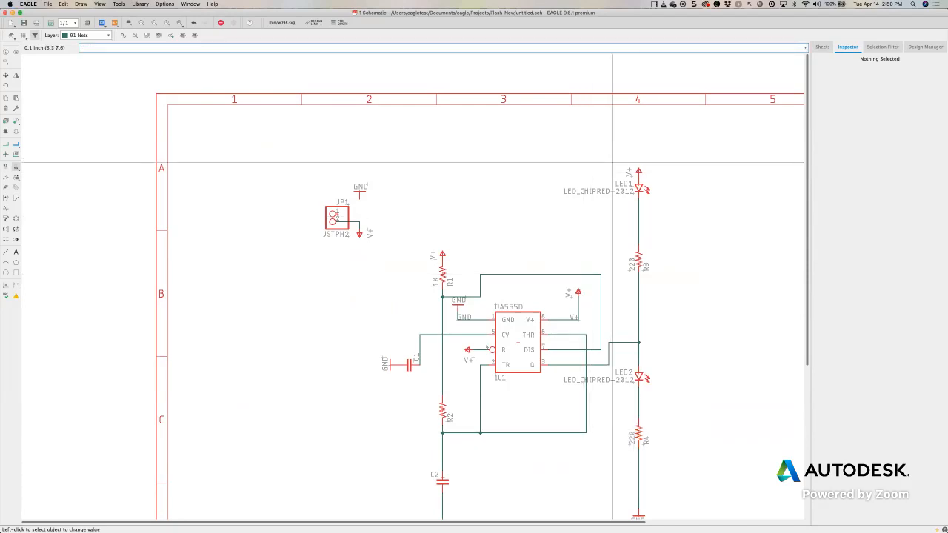
Set the value of capacitor C2 to 1u and that of capacitor C1 to 10n.
scroll(603, 284, "down", 1)
middle_click_drag(604, 283, 519, 175)
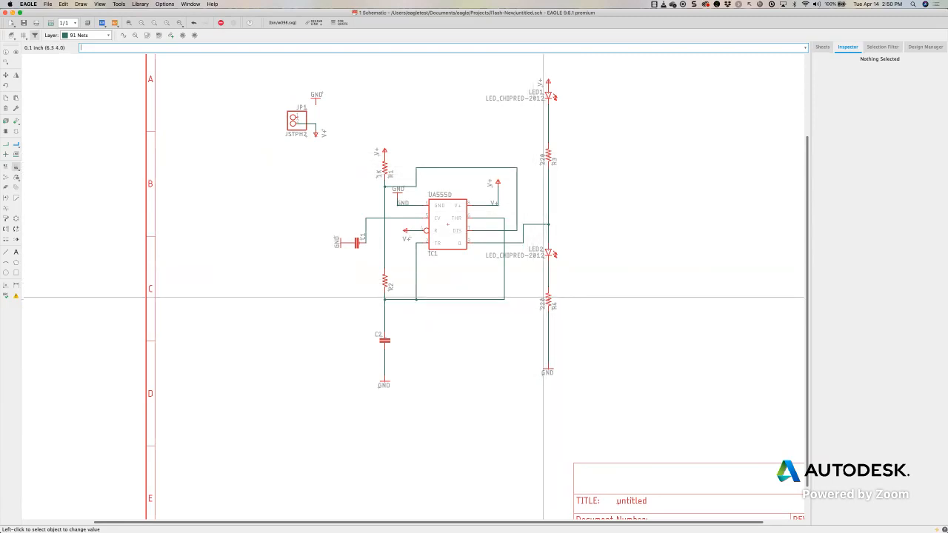
left_click(388, 339)
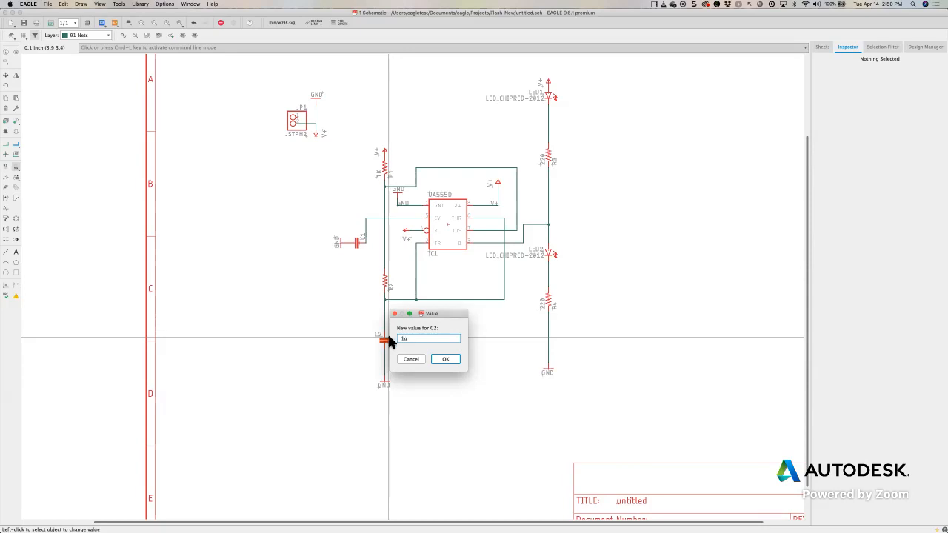
key("Return")
left_click(358, 243)
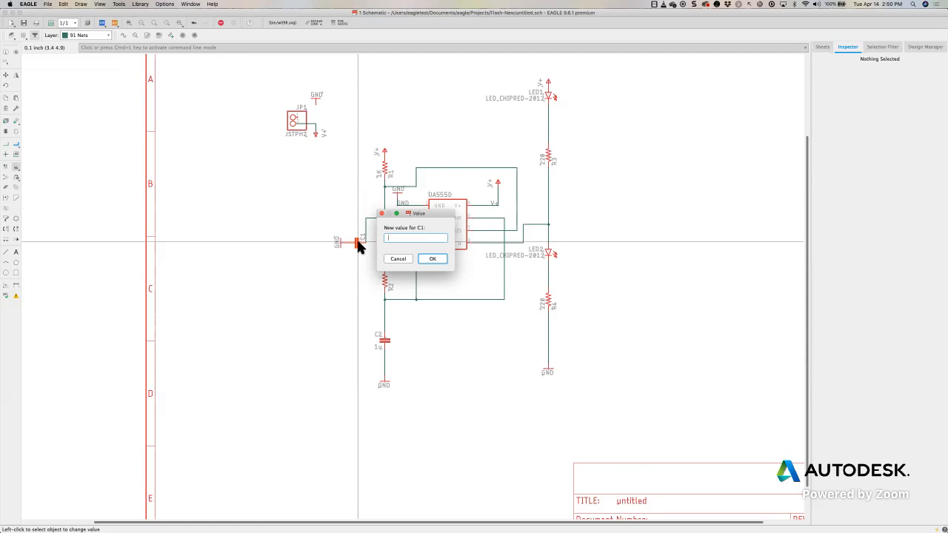
key("Return")
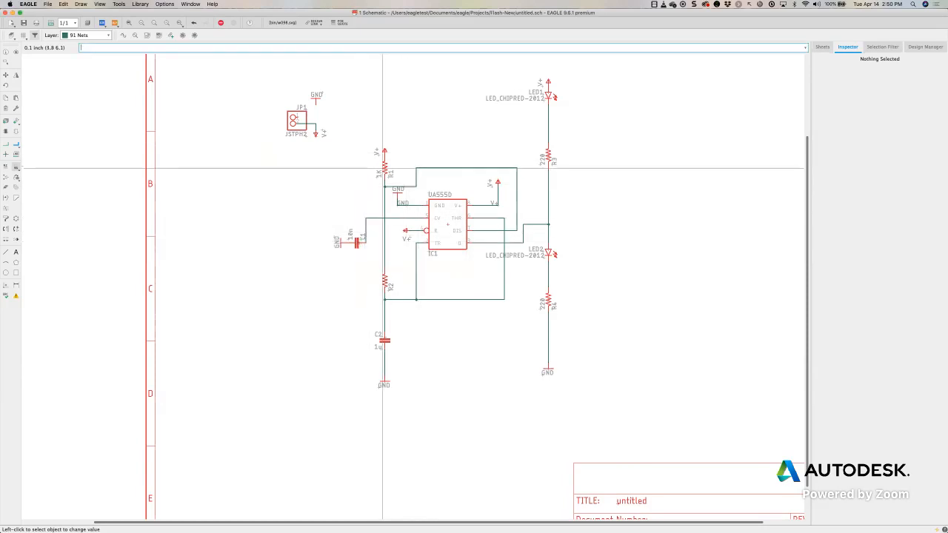
scroll(386, 170, "right", 3)
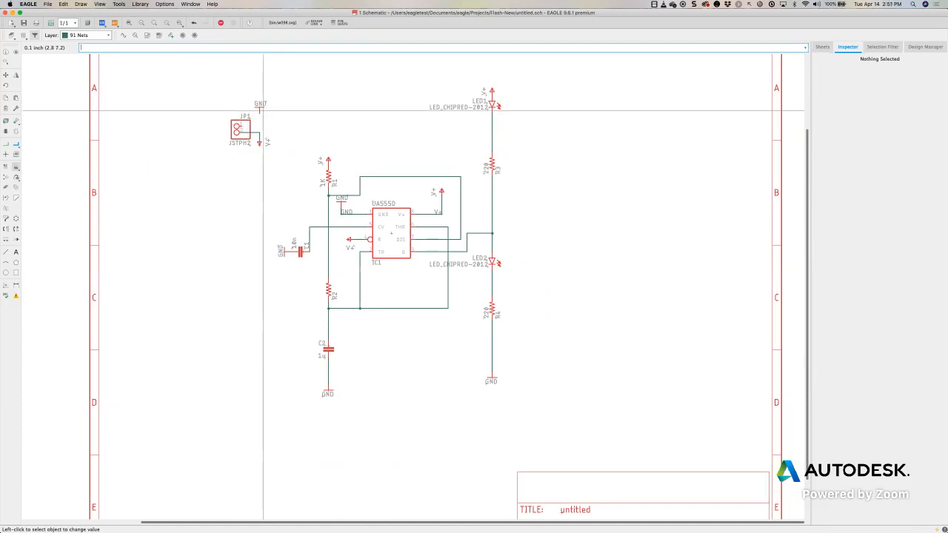
scroll(379, 149, "down", 3)
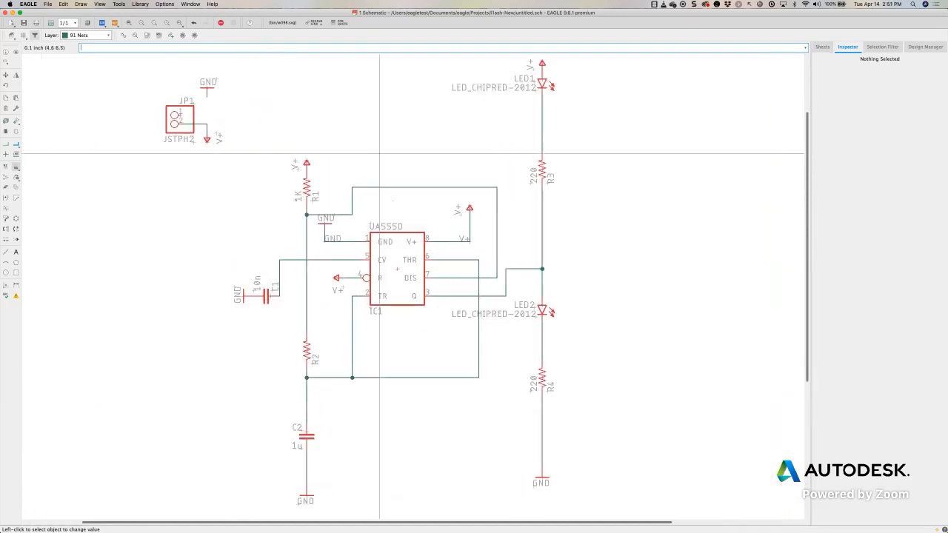
middle_click_drag(379, 154, 314, 185)
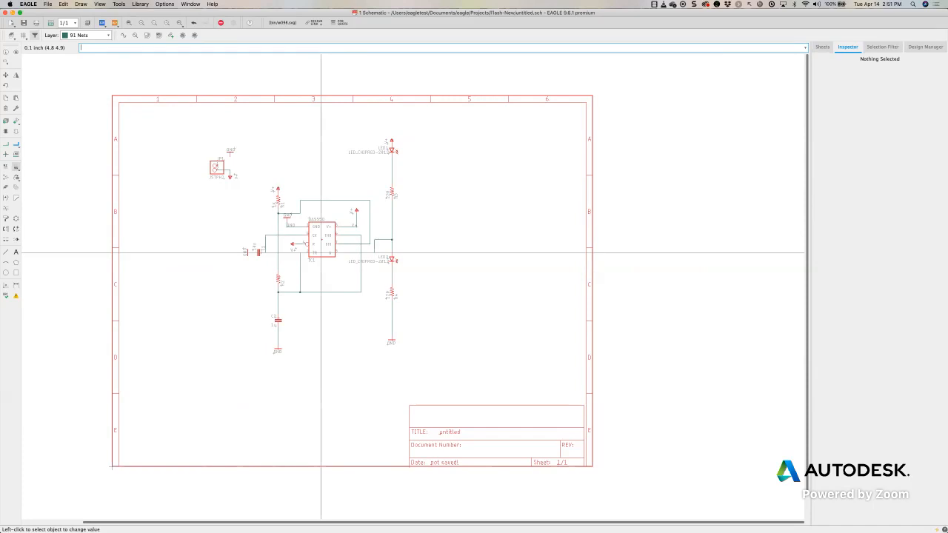
scroll(321, 254, "up", 2)
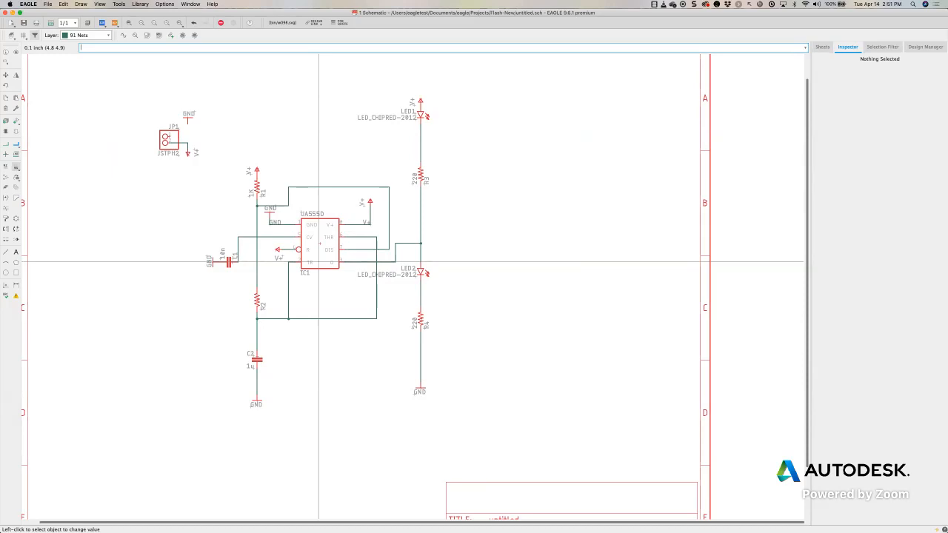
middle_click_drag(319, 262, 352, 265)
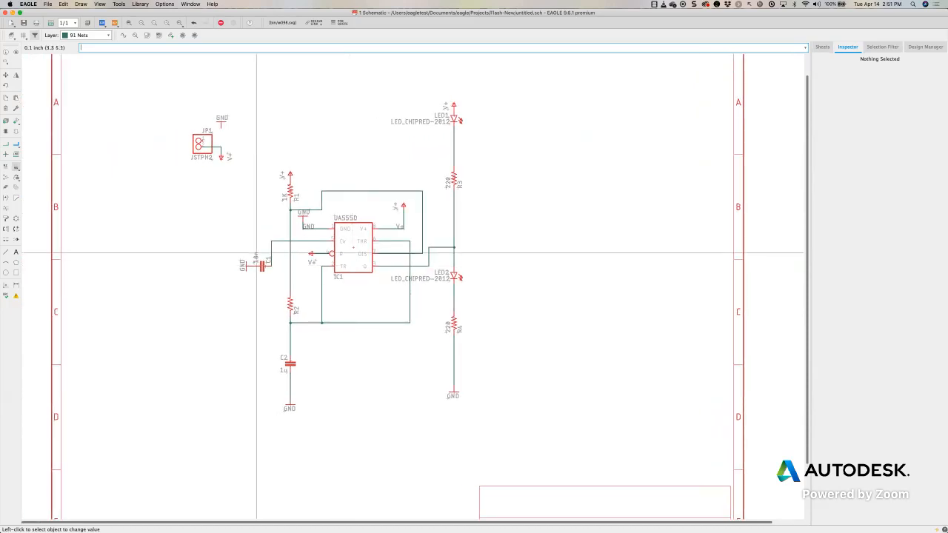
Shift the value text of the GND symbol at IC1's pin 1 aside and delete that duplicate label.
scroll(260, 252, "up", 3)
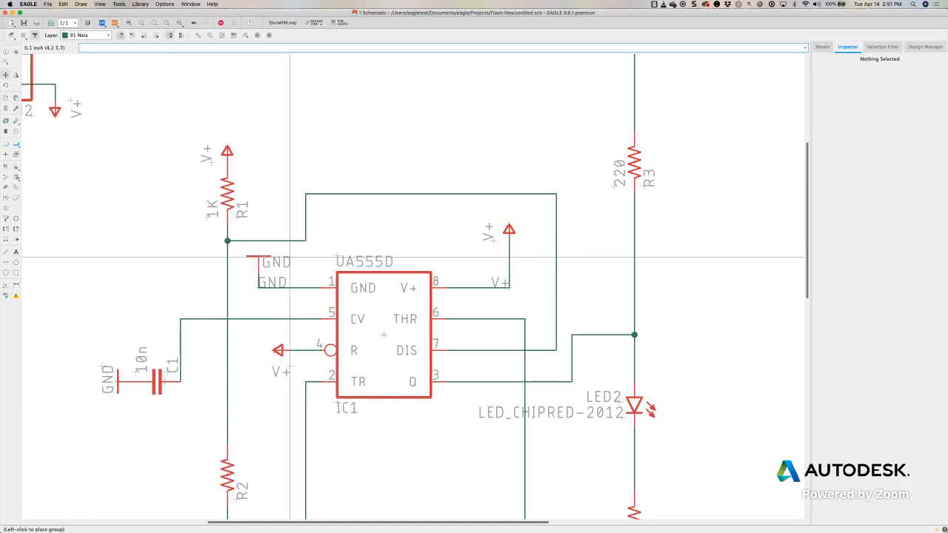
left_click(306, 258)
left_click(11, 122)
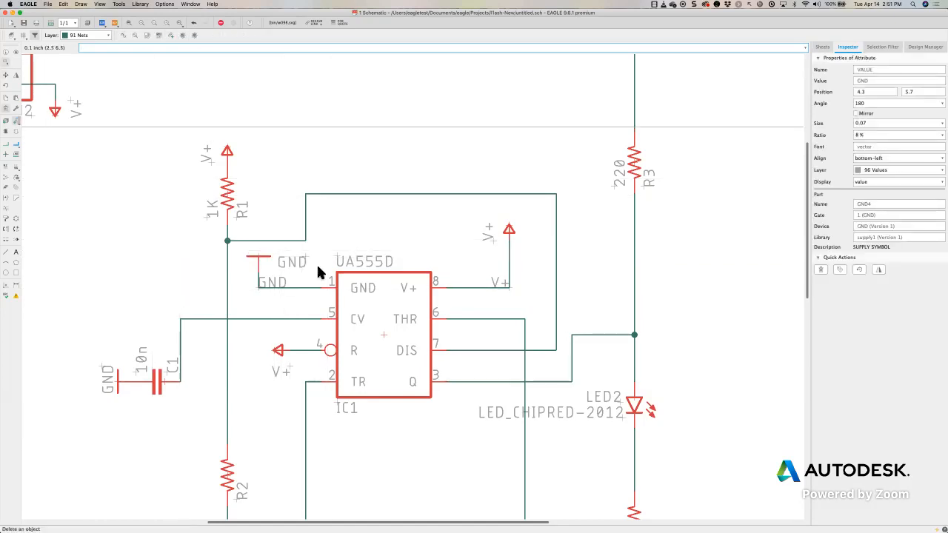
left_click(306, 261)
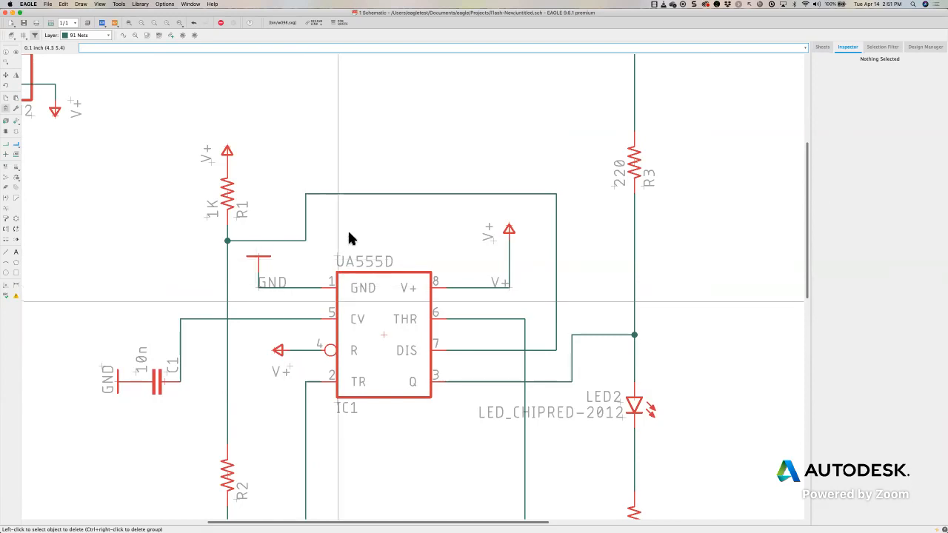
Run the electrical rule check (ERC) on the schematic.
scroll(348, 239, "down", 1)
scroll(349, 241, "down", 3)
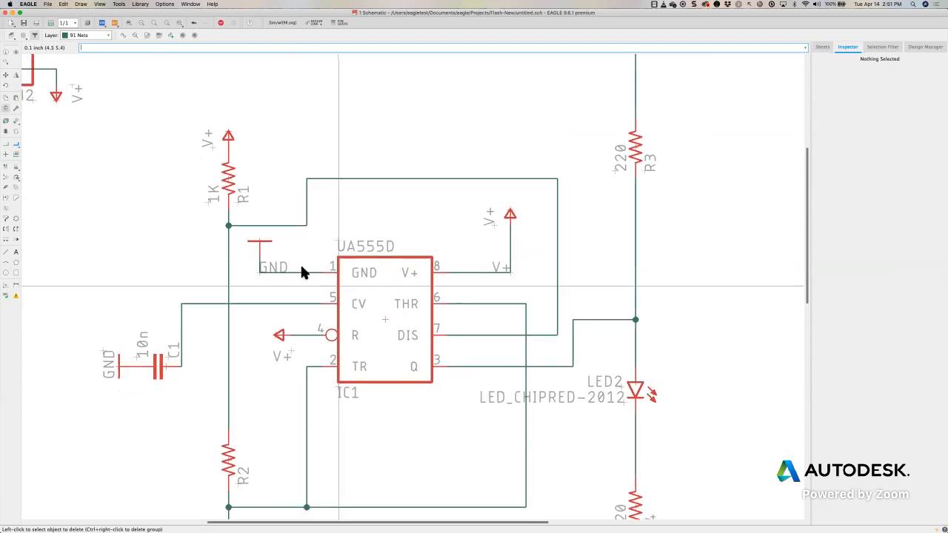
scroll(300, 273, "down", 5)
scroll(300, 273, "left", 3)
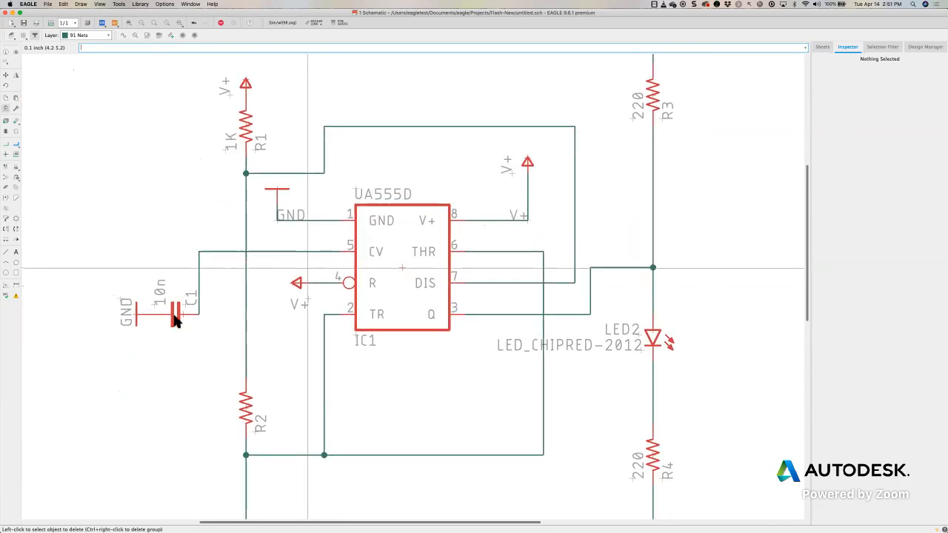
left_click(9, 299)
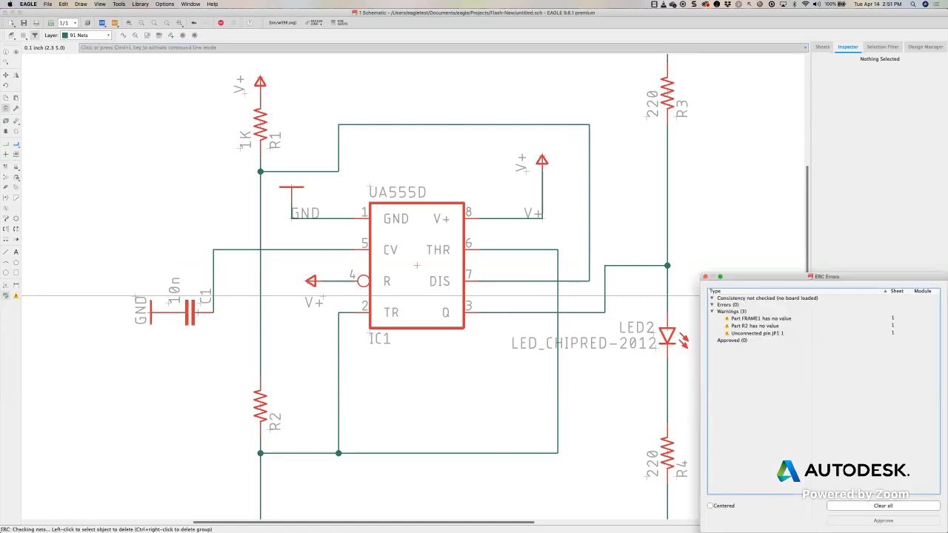
Approve the ERC warning that part FRAME1 has no value.
left_click_drag(744, 276, 524, 131)
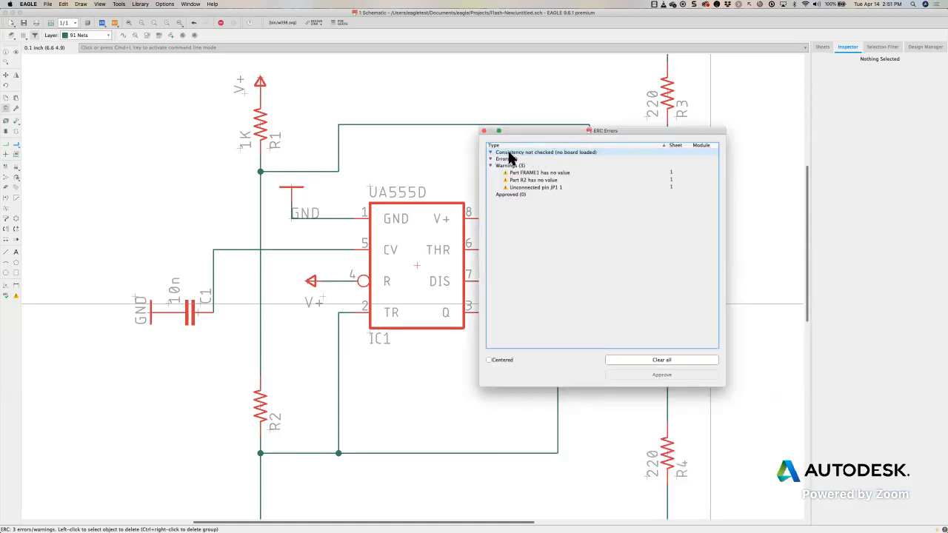
left_click(519, 172)
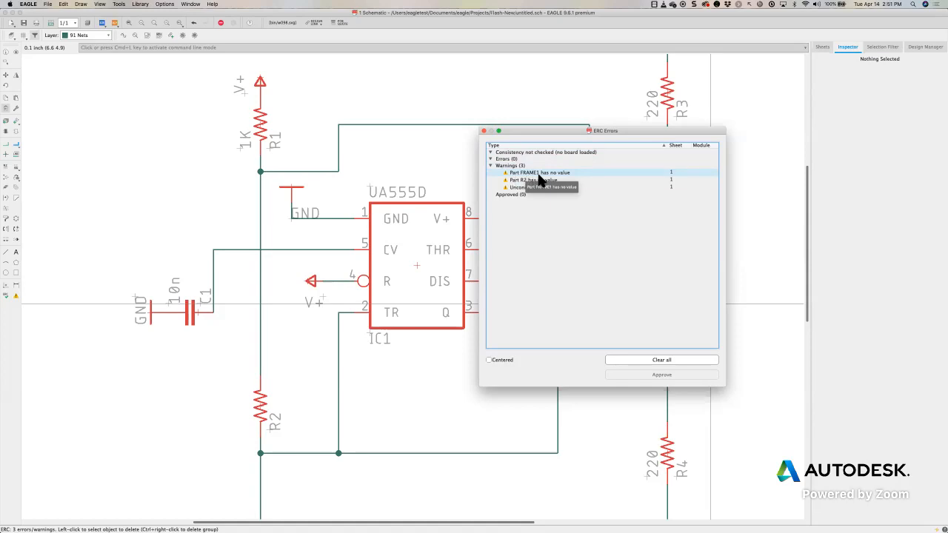
left_click(537, 174)
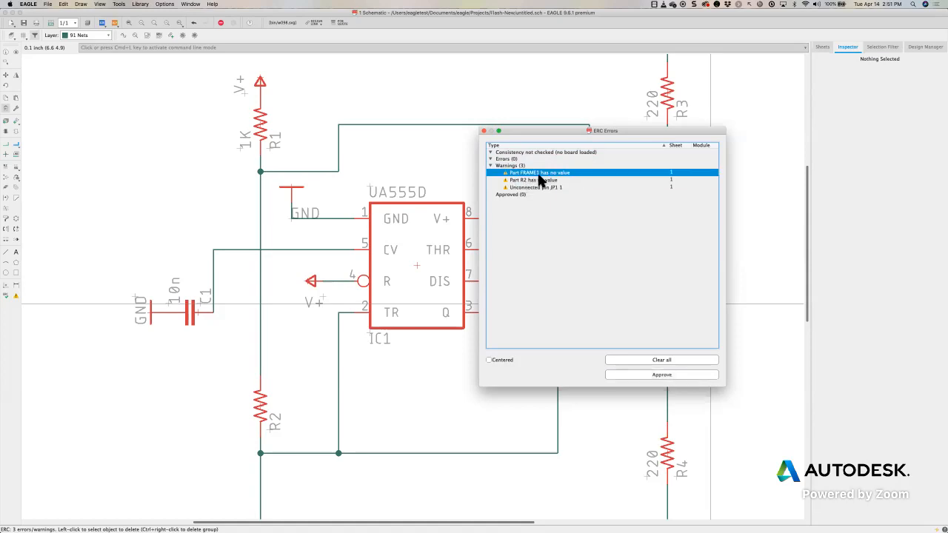
left_click(678, 375)
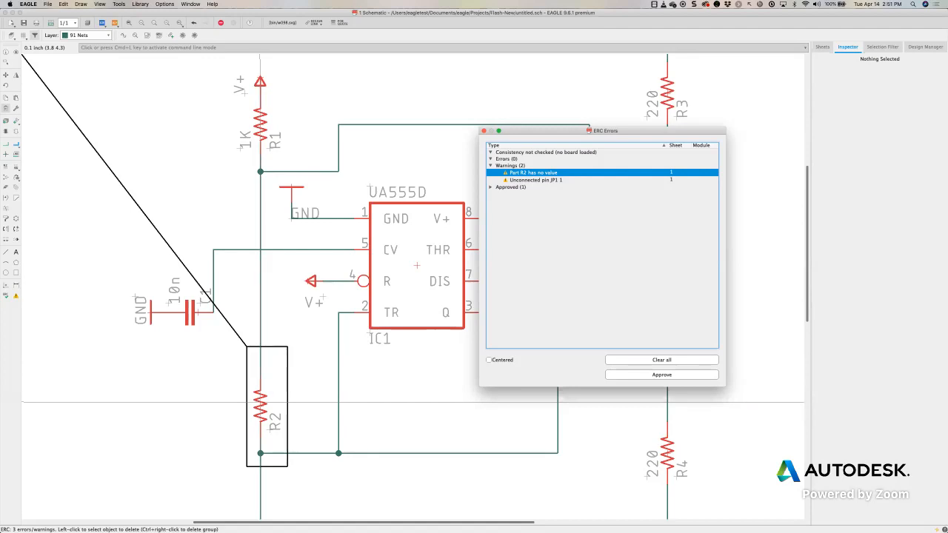
Set the value of resistor R2 to 470K.
left_click(16, 167)
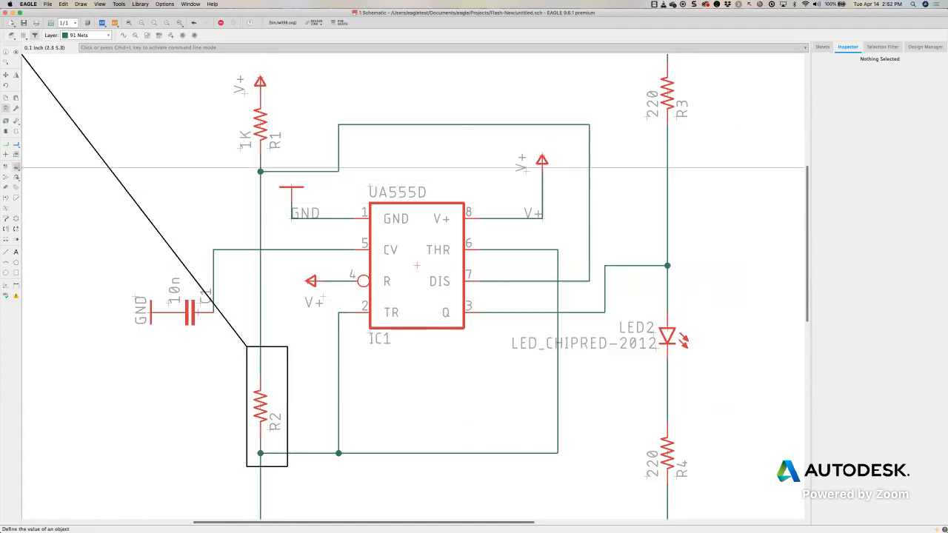
left_click(263, 414)
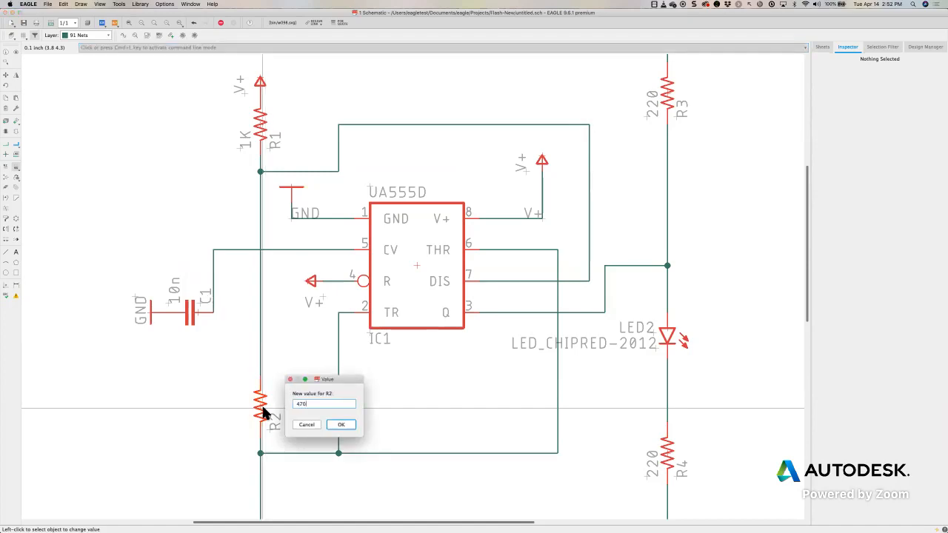
left_click(339, 425)
Reopen the ERC error list and locate the unconnected pin 1 of JP1 on the schematic.
left_click(16, 295)
left_click_drag(534, 132, 614, 126)
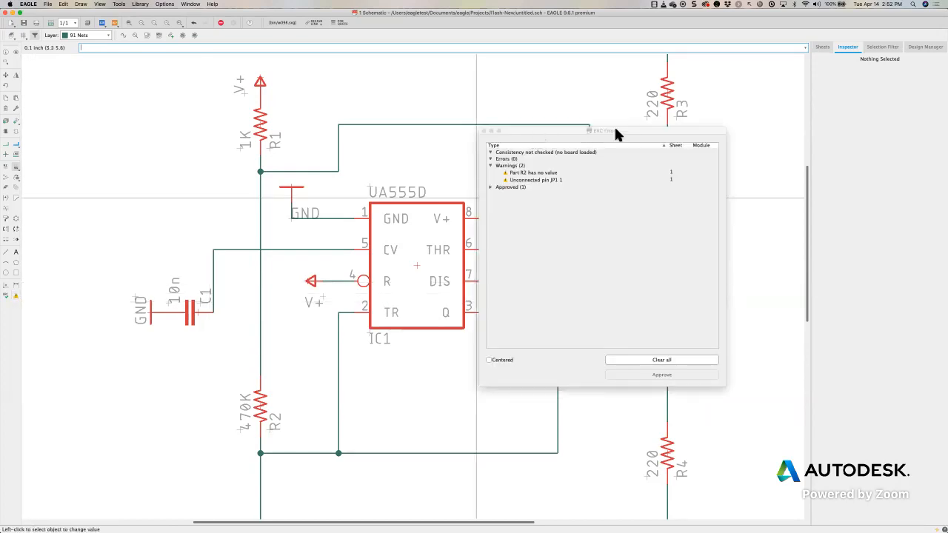
left_click(613, 171)
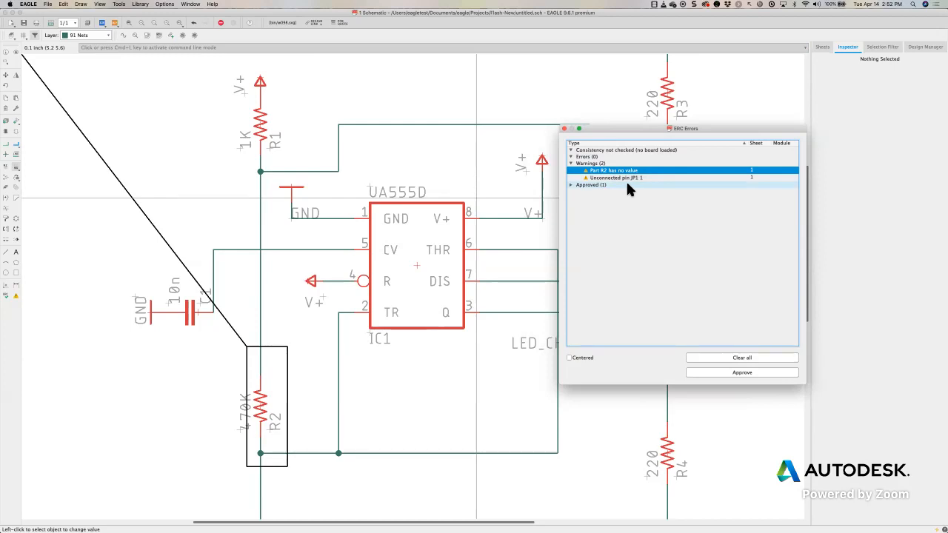
left_click(613, 178)
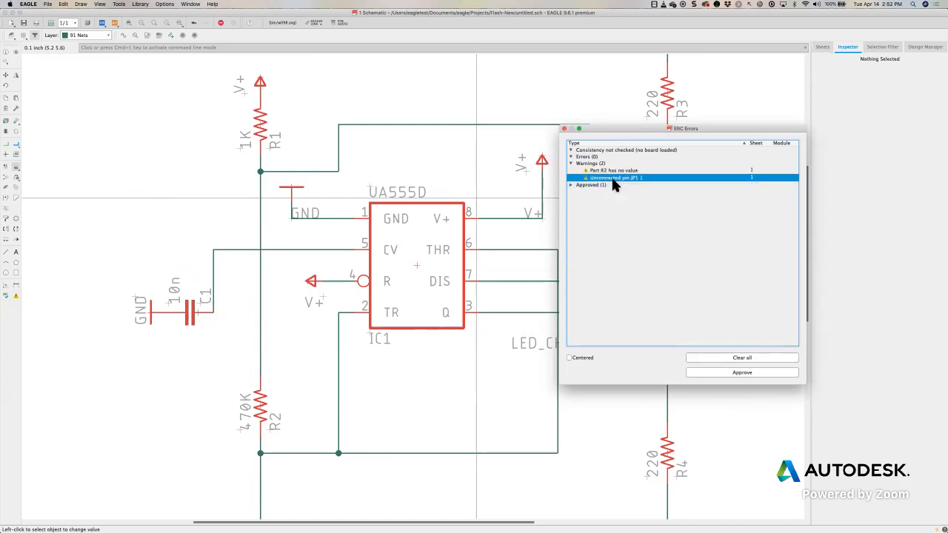
left_click(612, 179)
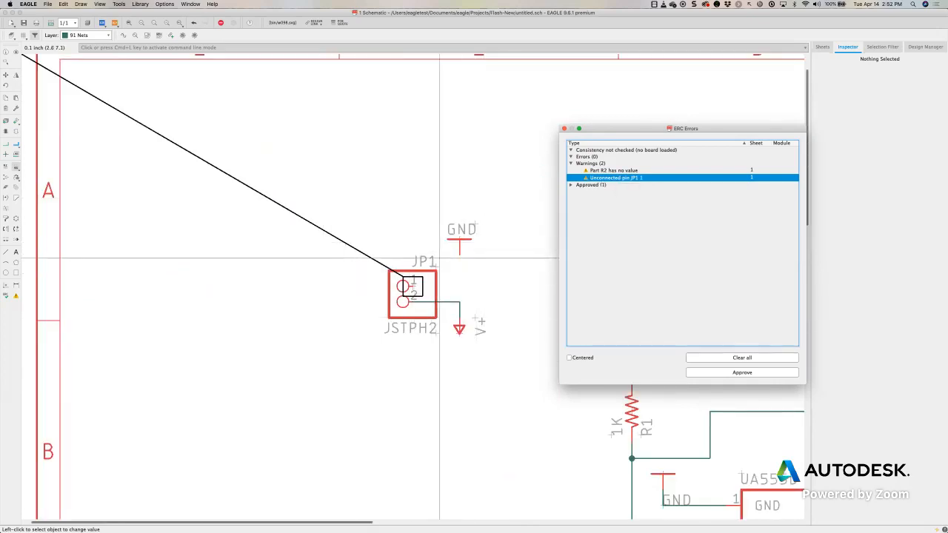
scroll(439, 258, "up", 4)
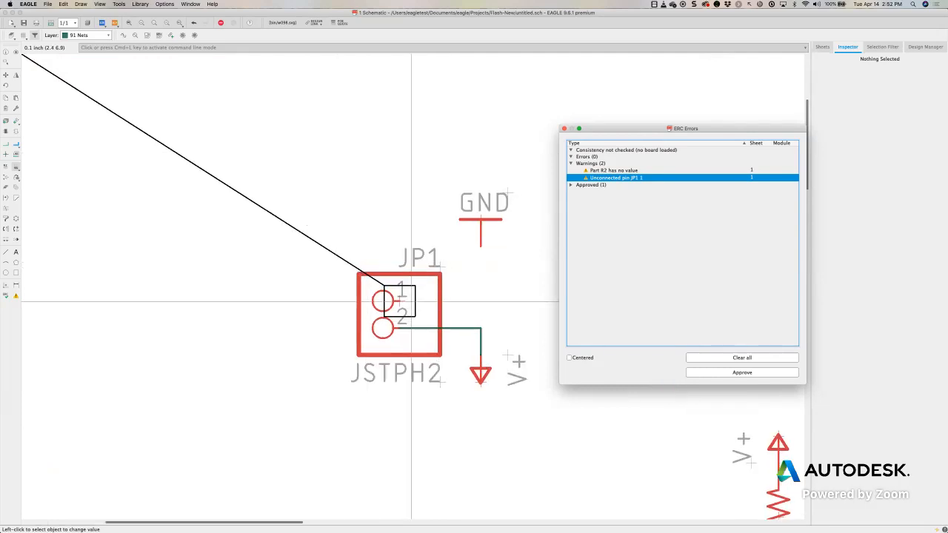
left_click(630, 179)
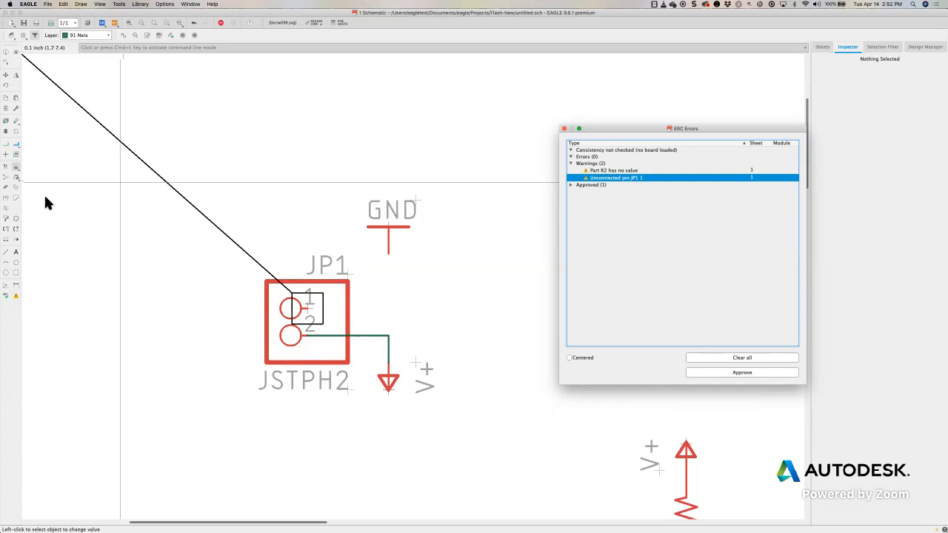
Draw a net from pin 1 of connector JP1 to the GND symbol above it.
left_click(6, 144)
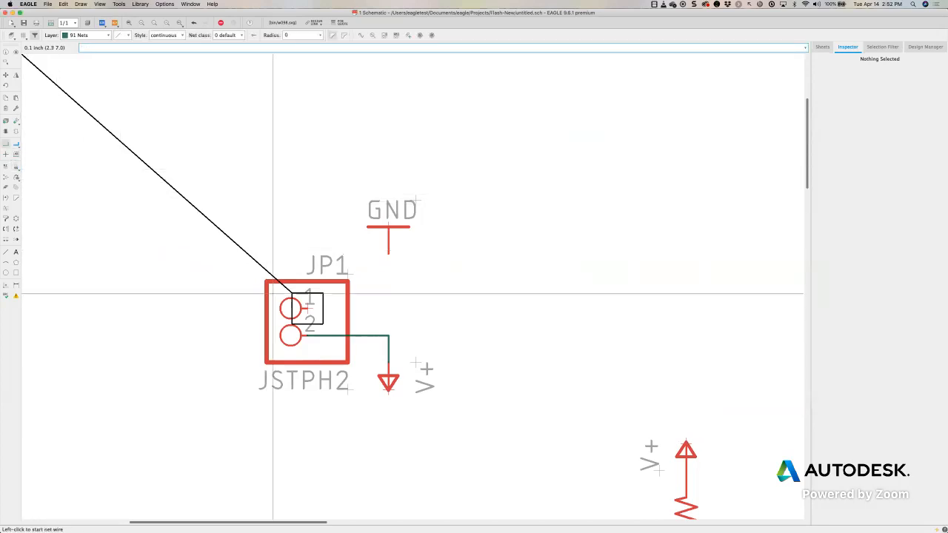
left_click(300, 308)
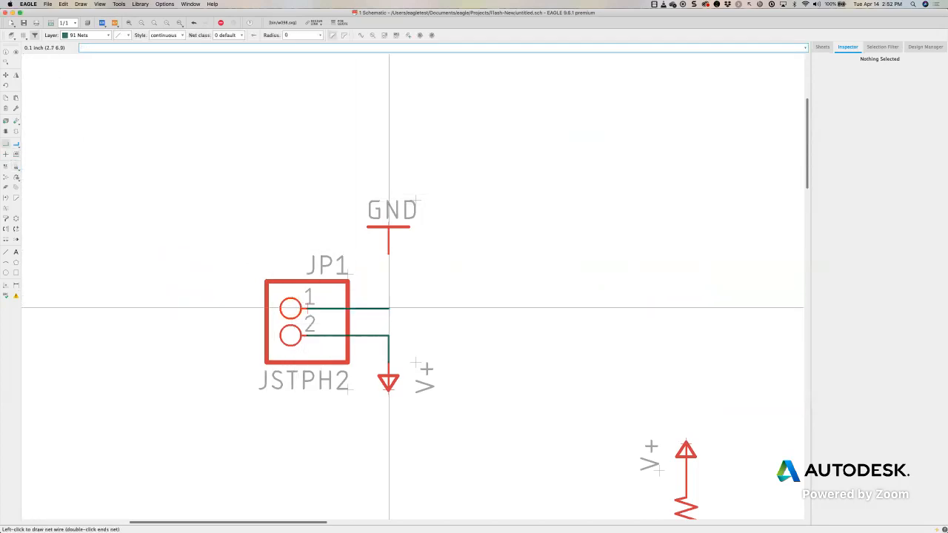
left_click(388, 253)
left_click(388, 253)
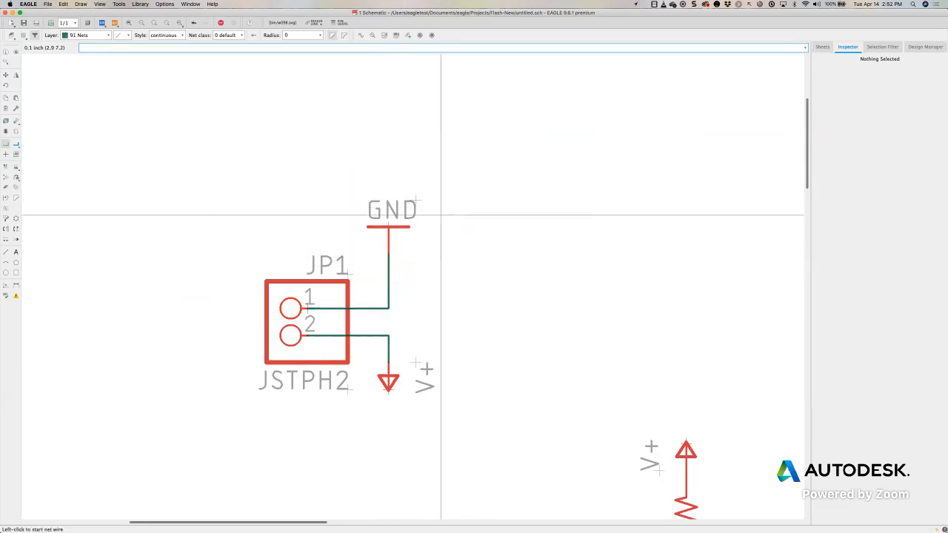
Recheck the ERC results for remaining errors and warnings, and close the error list.
scroll(6, 296, "right", 1)
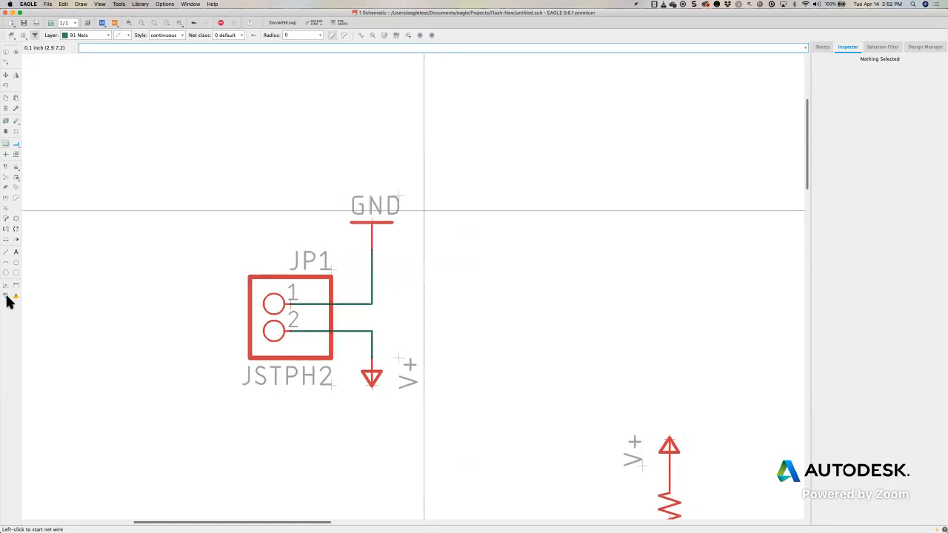
scroll(8, 300, "right", 1)
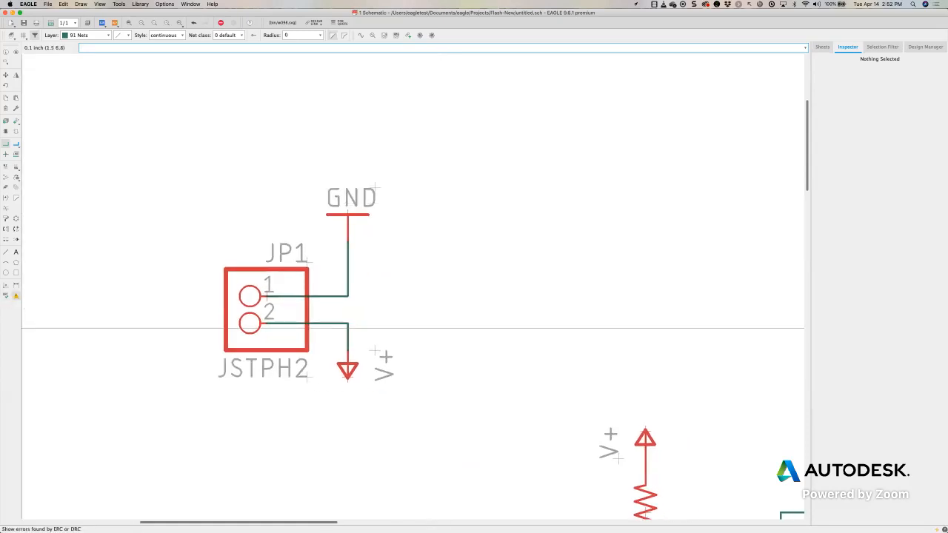
left_click(16, 297)
left_click_drag(587, 128, 476, 95)
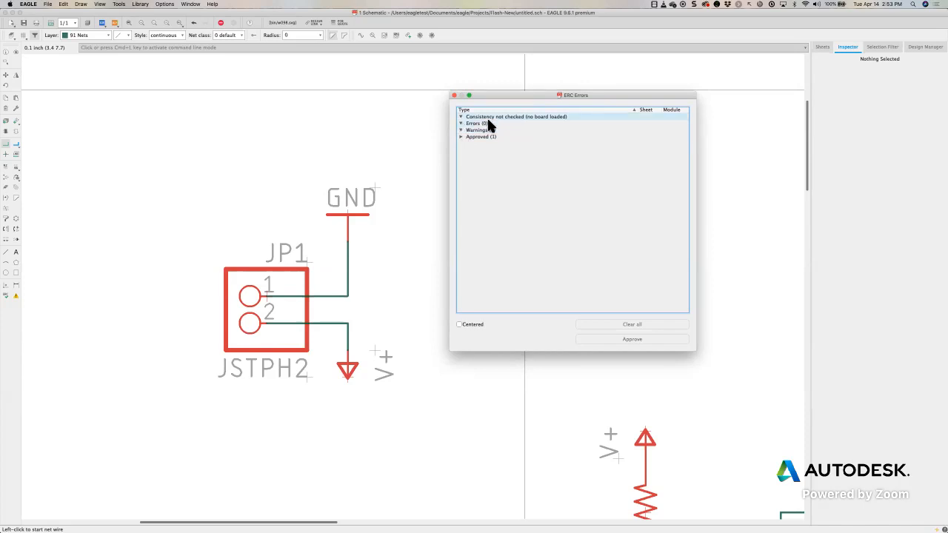
left_click(455, 97)
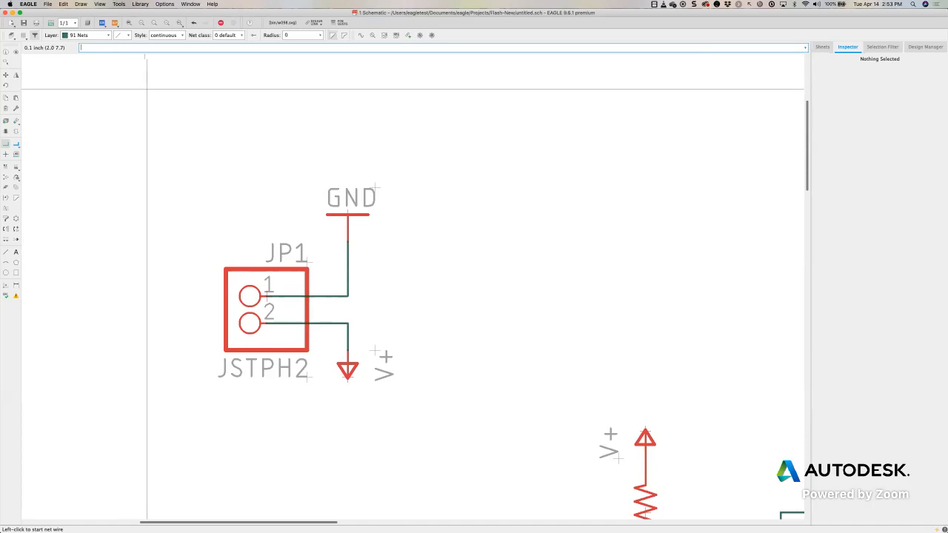
Save the schematic as WebGettingStarted in the Flash-New project folder.
left_click(128, 21)
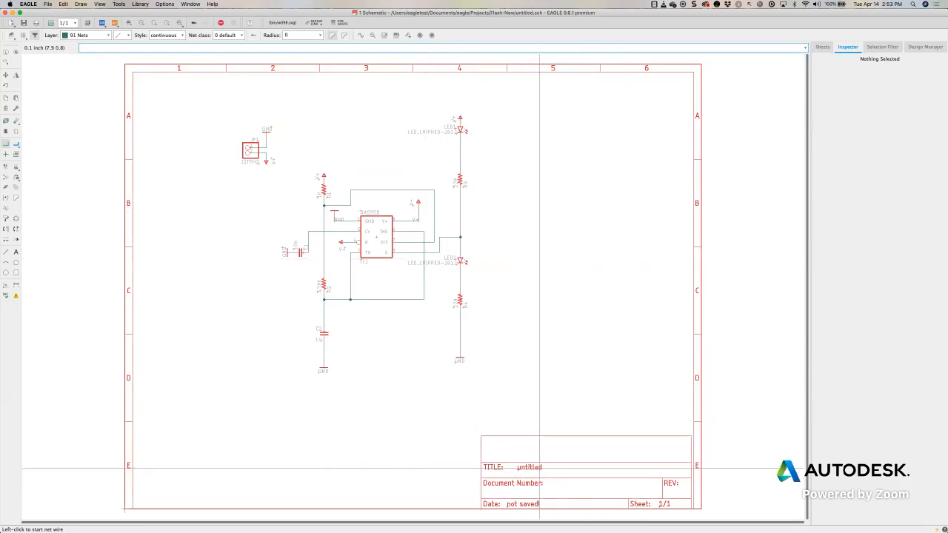
scroll(540, 469, "up", 1)
scroll(540, 469, "down", 1)
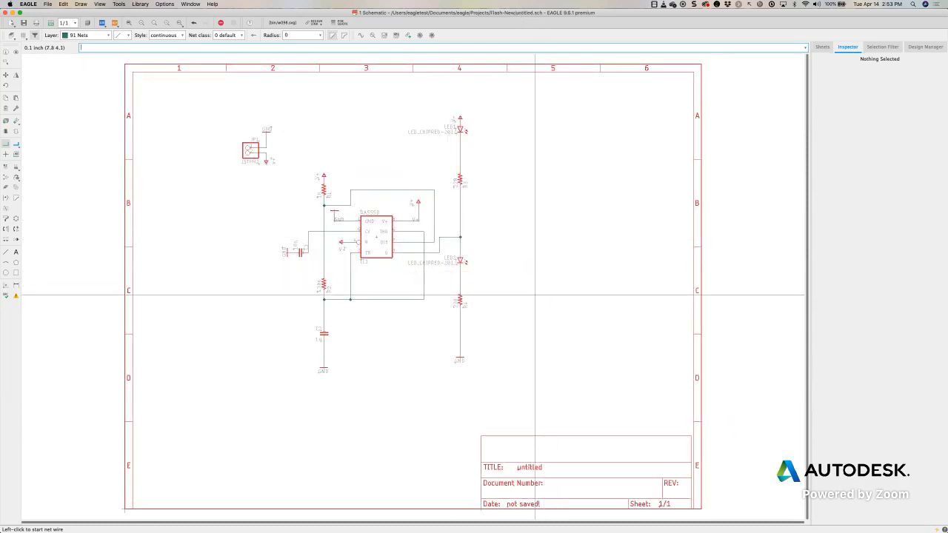
left_click(536, 464)
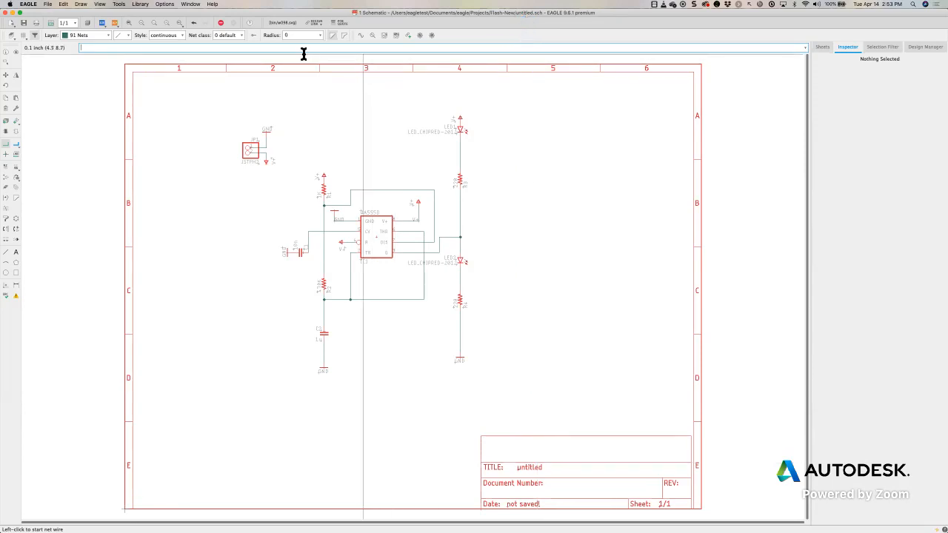
left_click(26, 24)
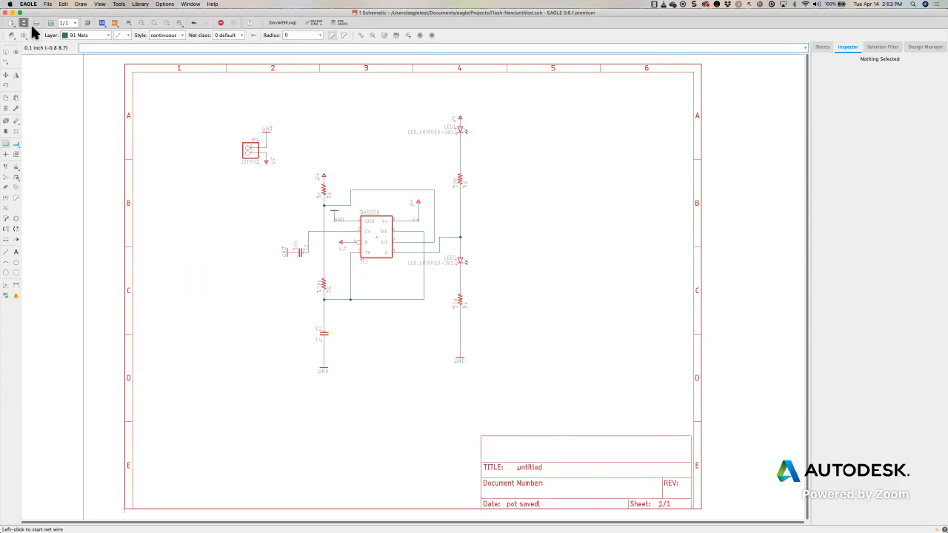
type("WebGettingStarted")
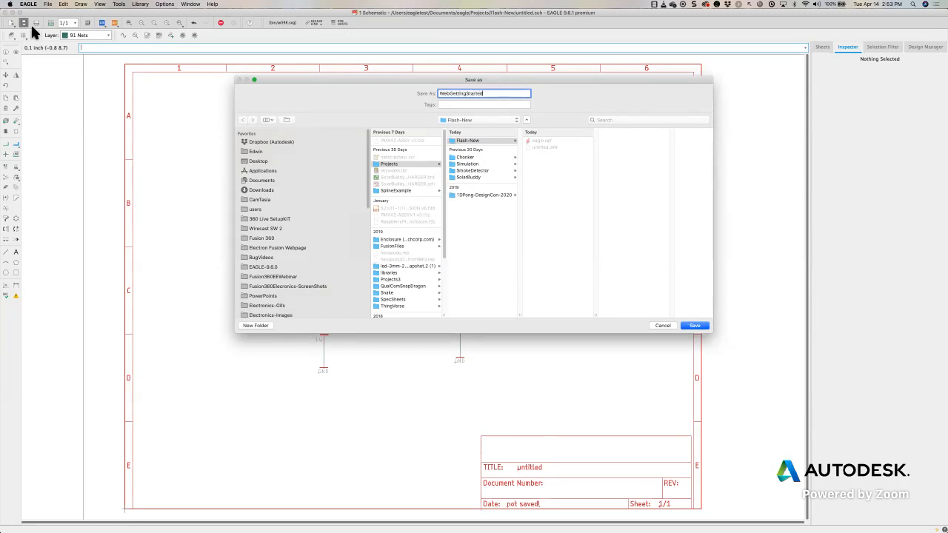
key("Return")
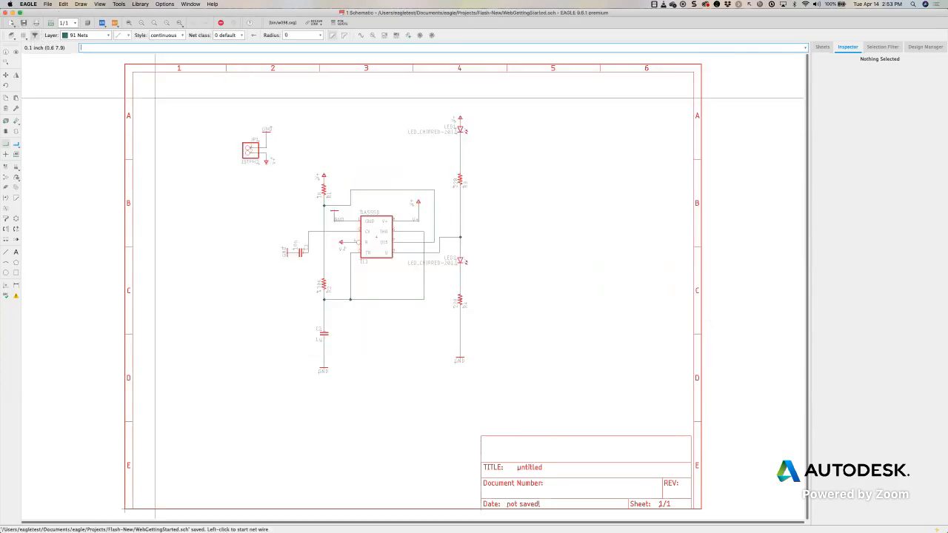
left_click(232, 132)
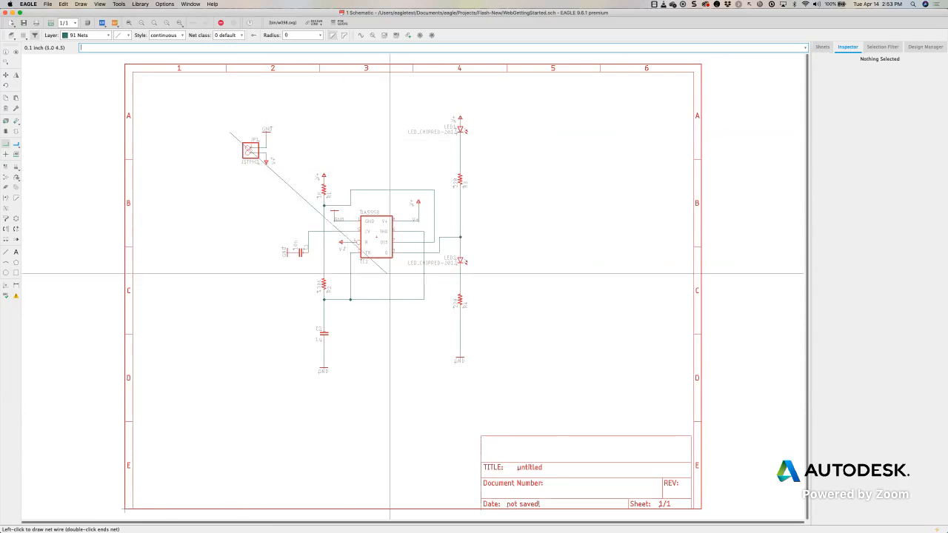
scroll(390, 274, "up", 2)
scroll(390, 274, "down", 2)
key("Escape")
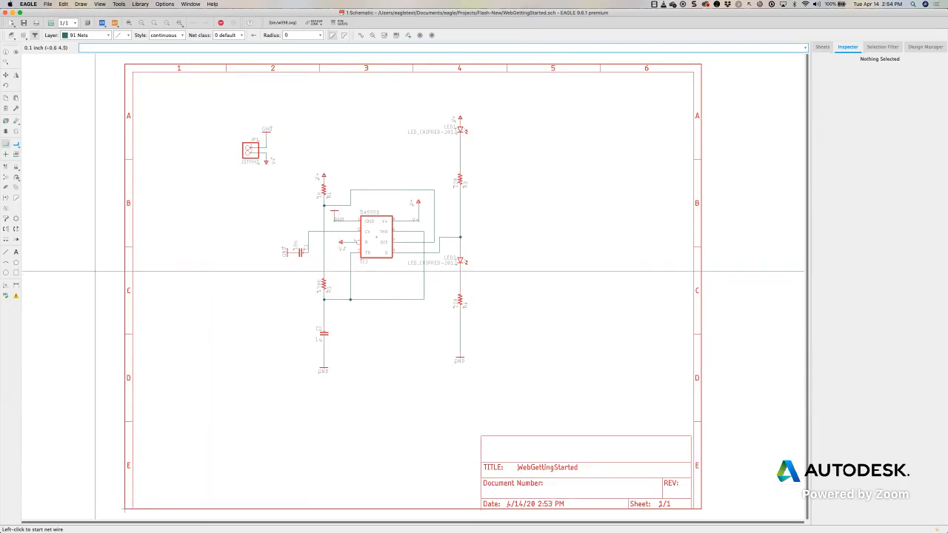
Create the text "Today's Webinar" and assign it to layer 94 Symbols.
left_click(17, 253)
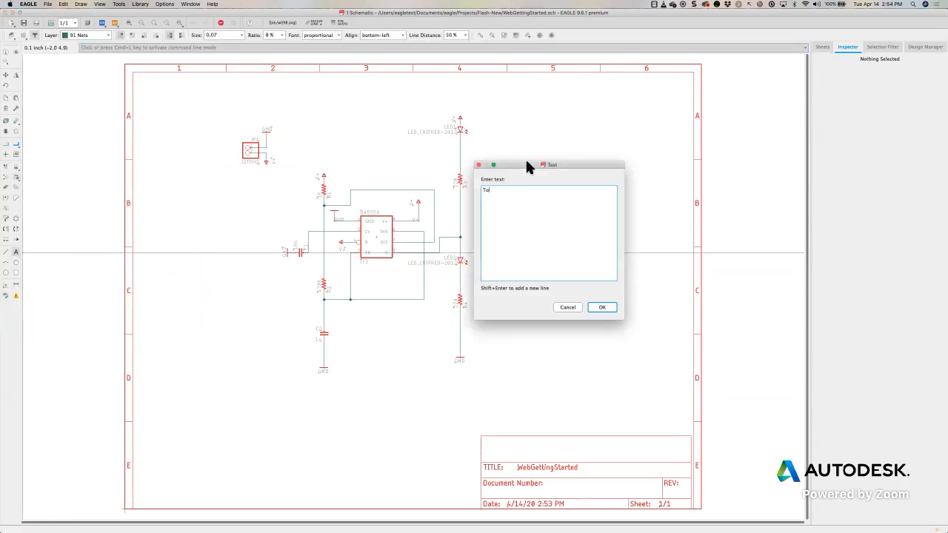
type("Today's Webinar")
left_click(602, 307)
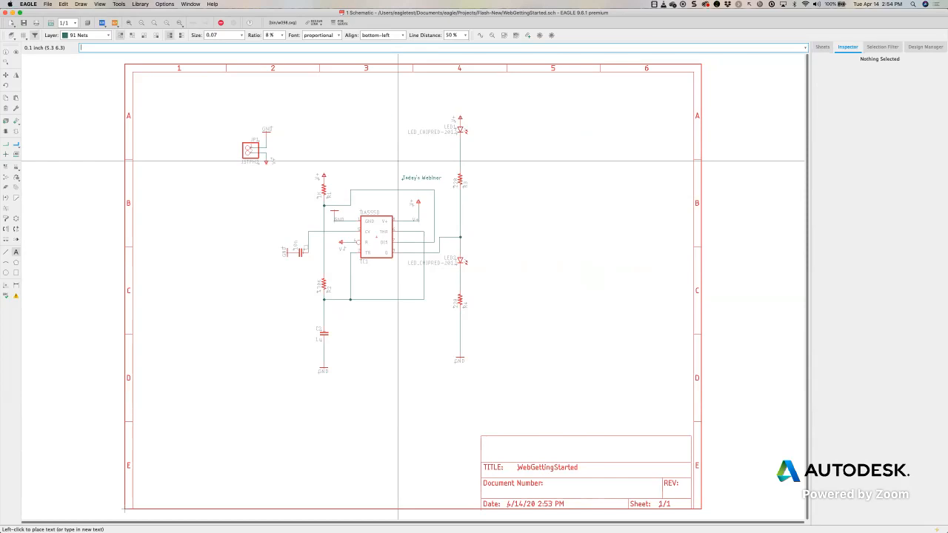
scroll(339, 136, "up", 1)
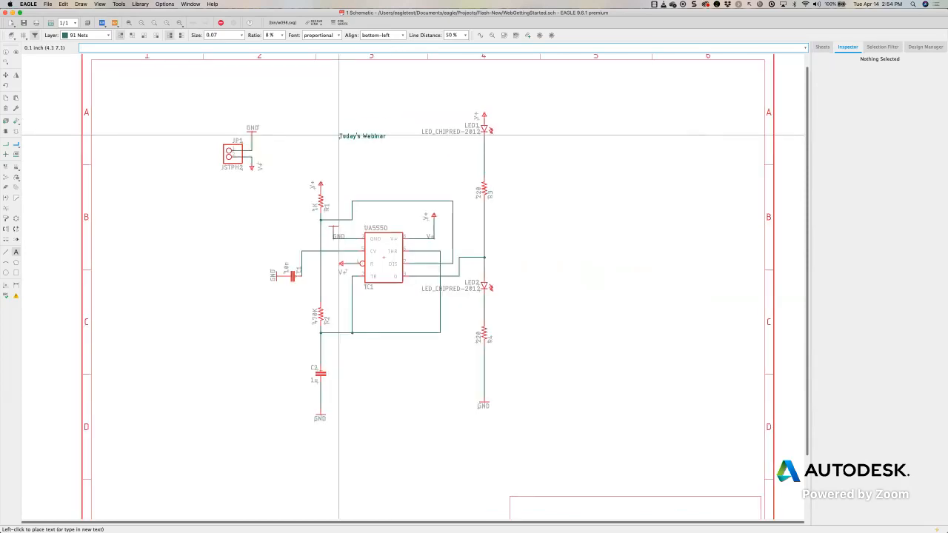
scroll(339, 136, "up", 4)
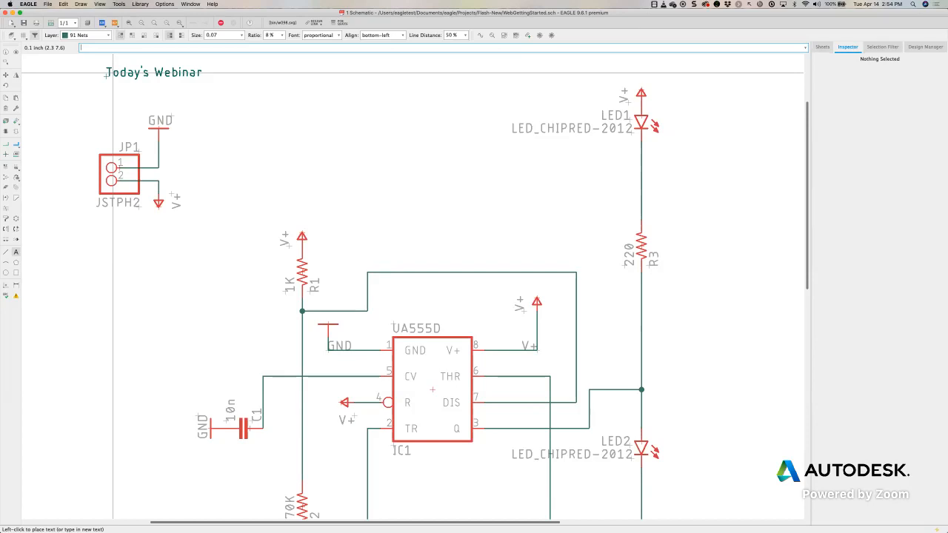
left_click(103, 34)
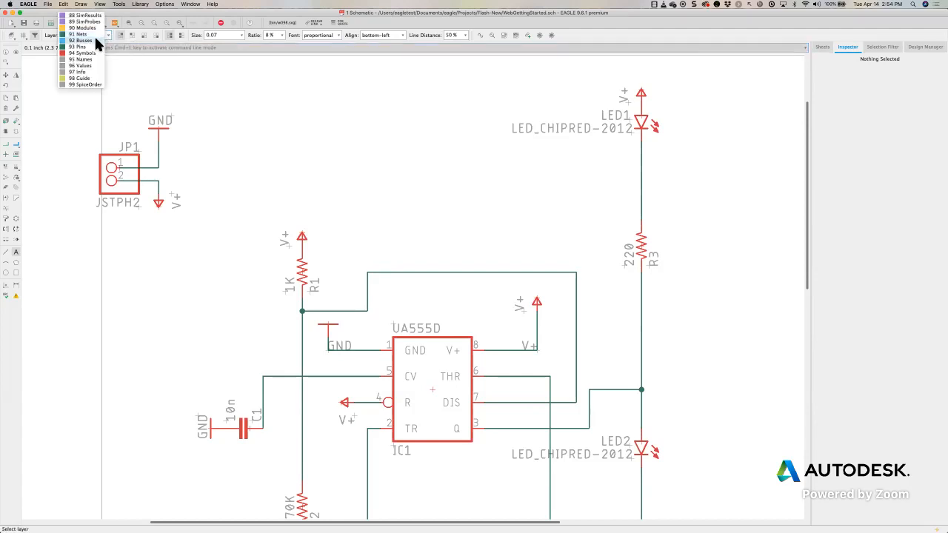
left_click(86, 54)
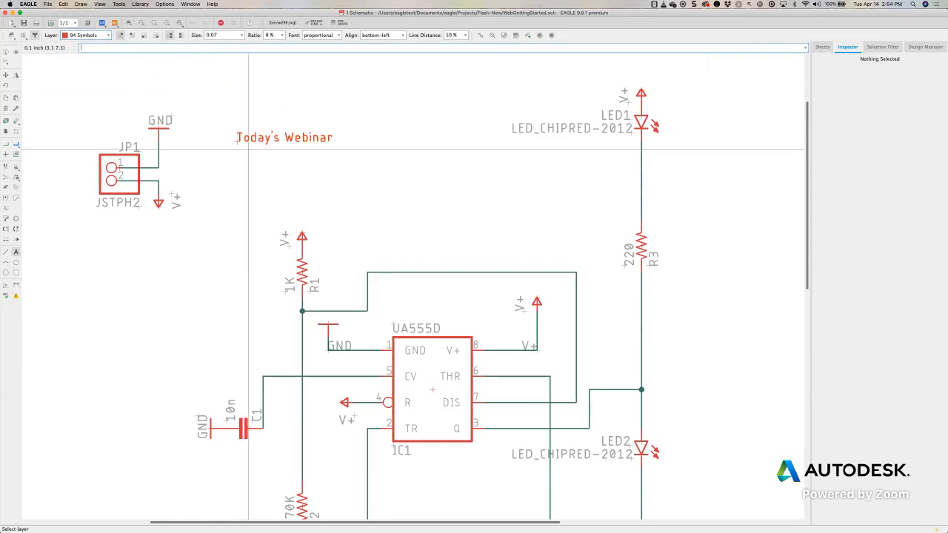
Try text sizes 0.066 and 0.254 for the "Today's Webinar" text.
scroll(340, 186, "down", 3)
middle_click_drag(342, 185, 266, 108)
scroll(266, 109, "down", 1)
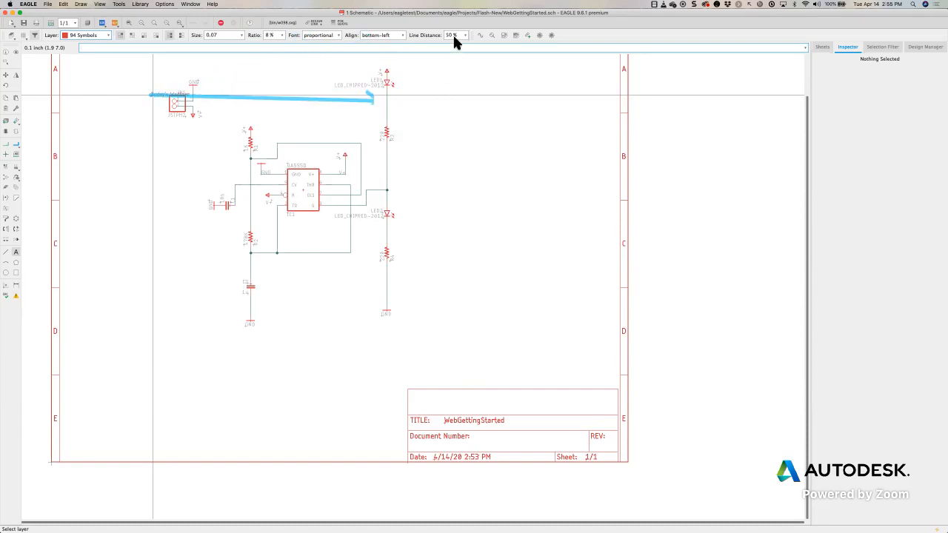
left_click(242, 36)
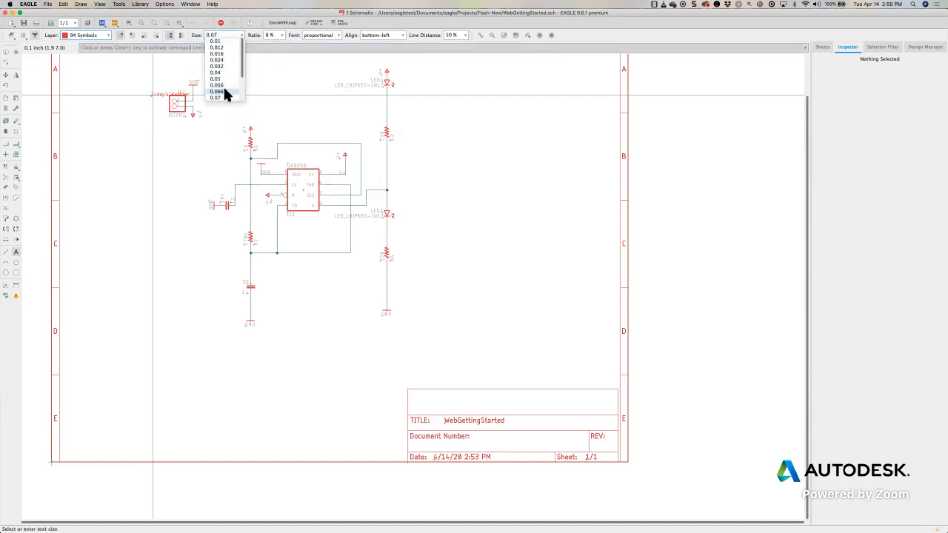
left_click(223, 85)
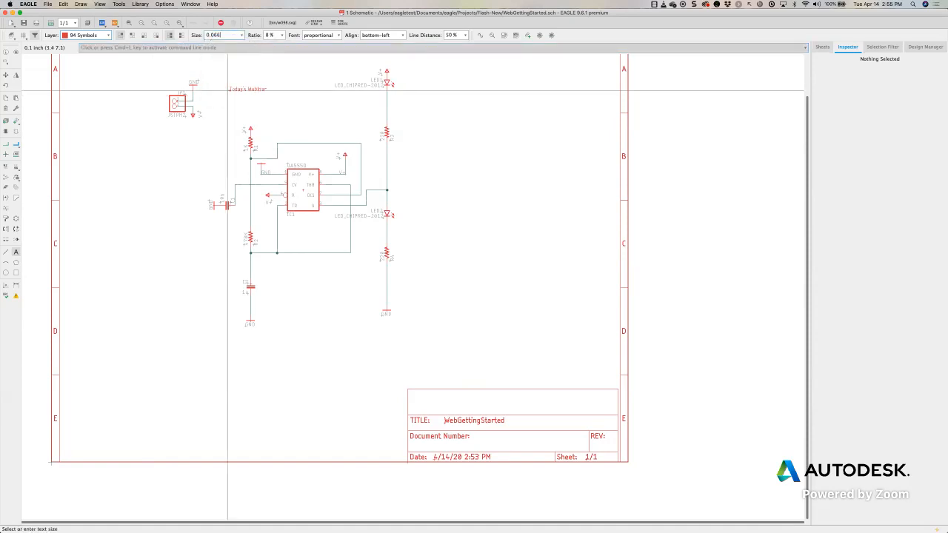
left_click(241, 37)
left_click_drag(243, 68, 239, 100)
left_click(225, 97)
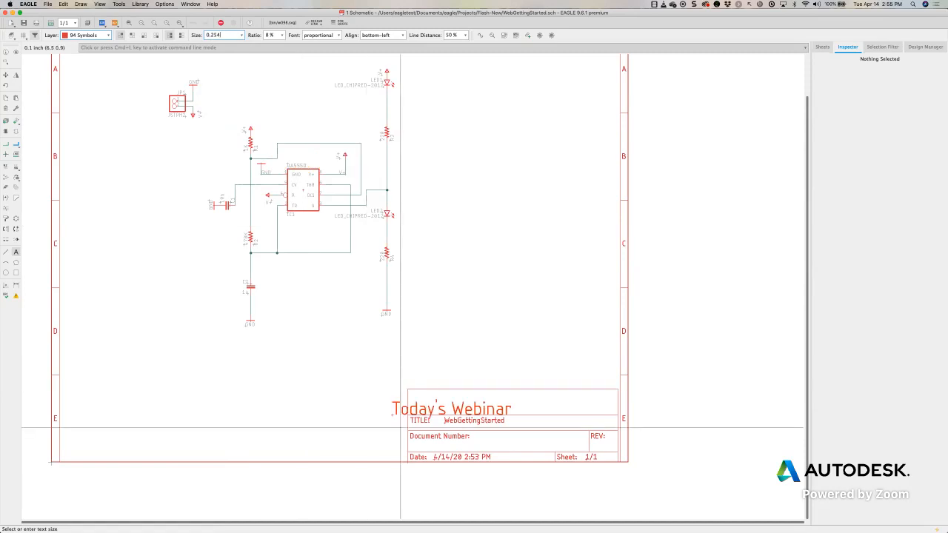
left_click(329, 266)
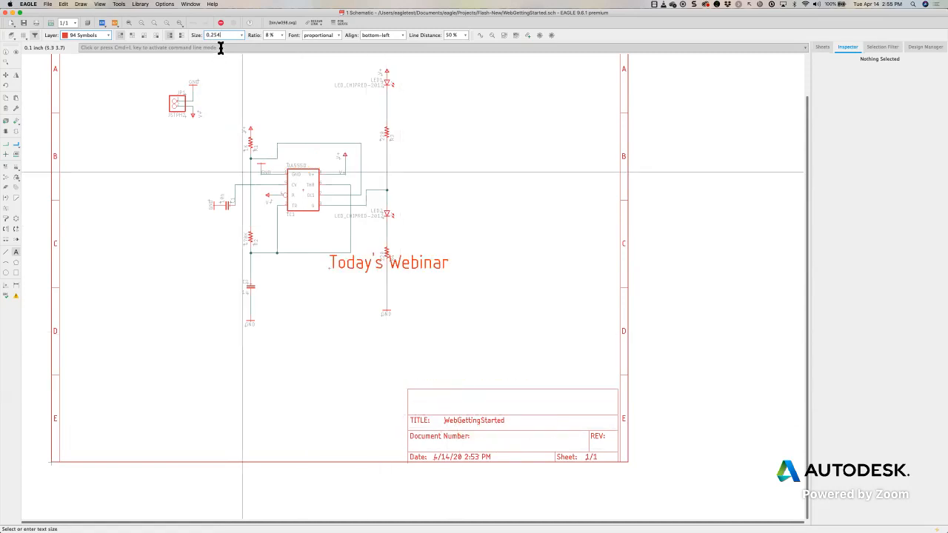
Set the text size to 0.2 and place "Today's Webinar" in the title block's Document Number field.
double_click(222, 36)
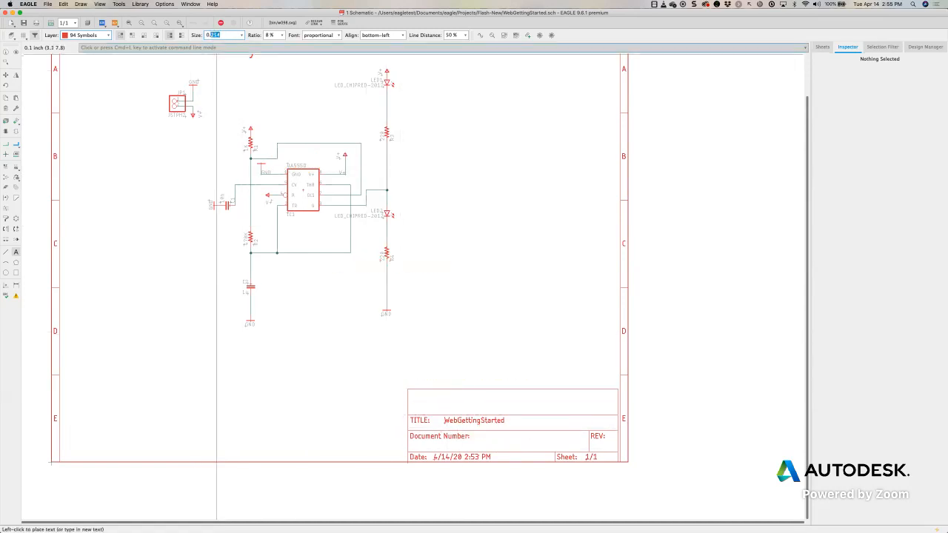
type("0.2")
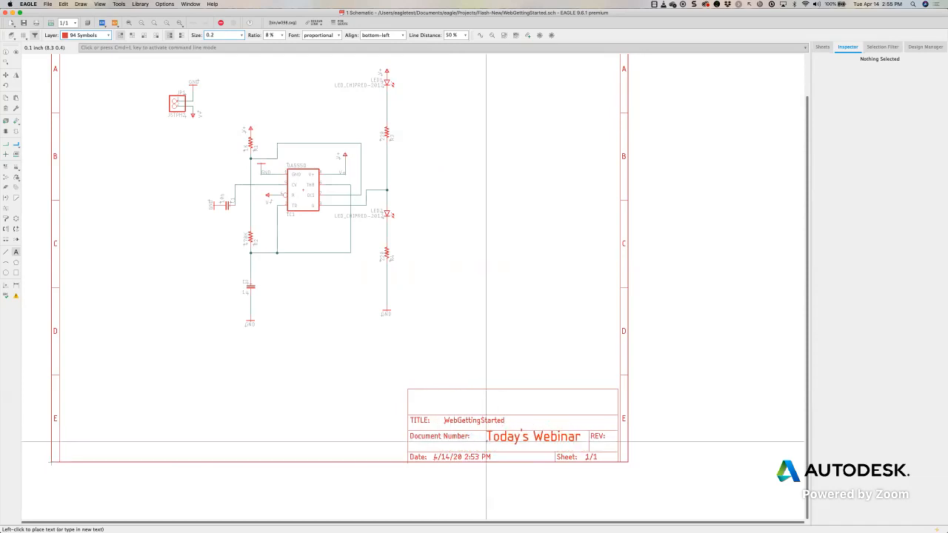
scroll(486, 437, "up", 5)
middle_click_drag(429, 432, 314, 302)
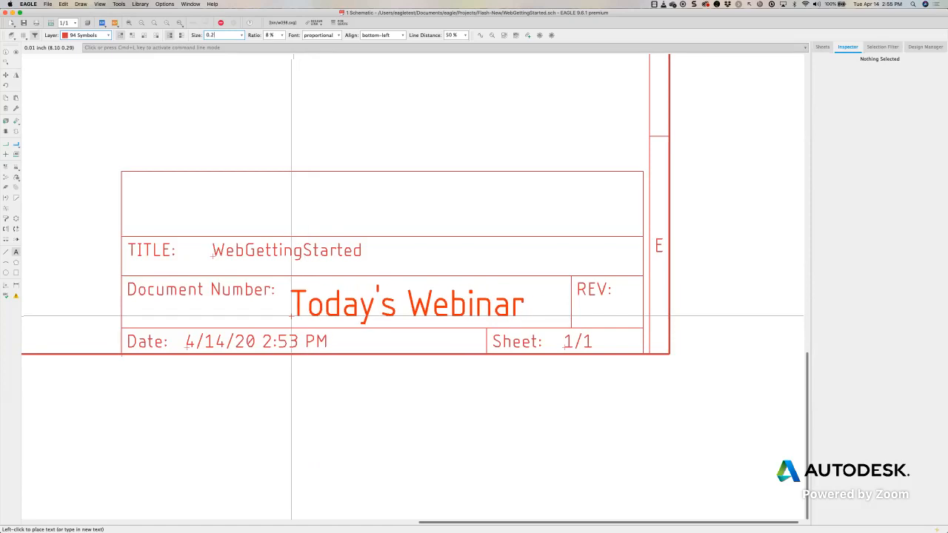
key("super+l")
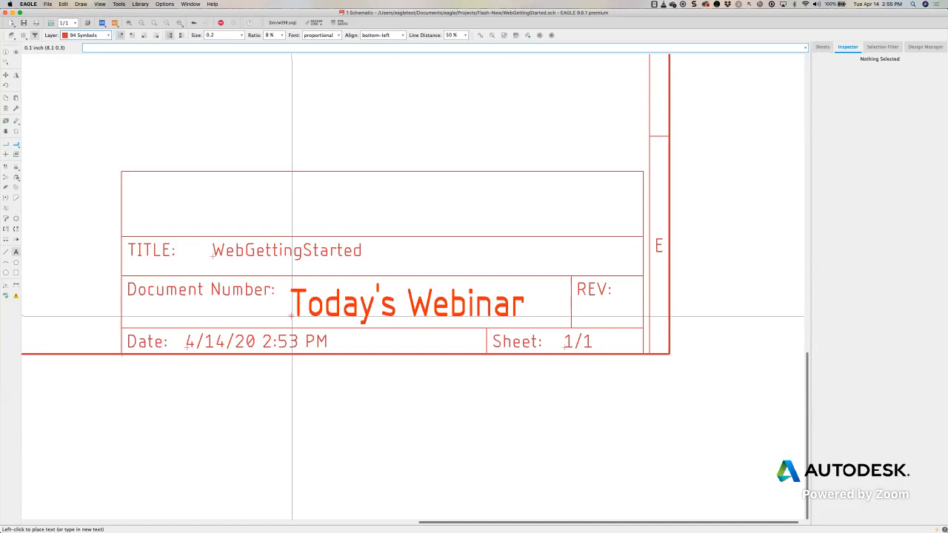
left_click(292, 316)
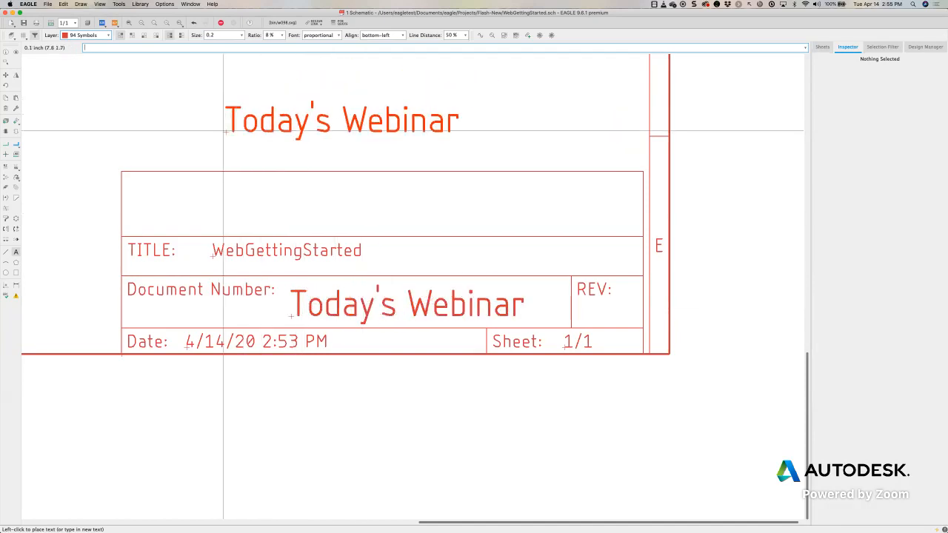
left_click(221, 23)
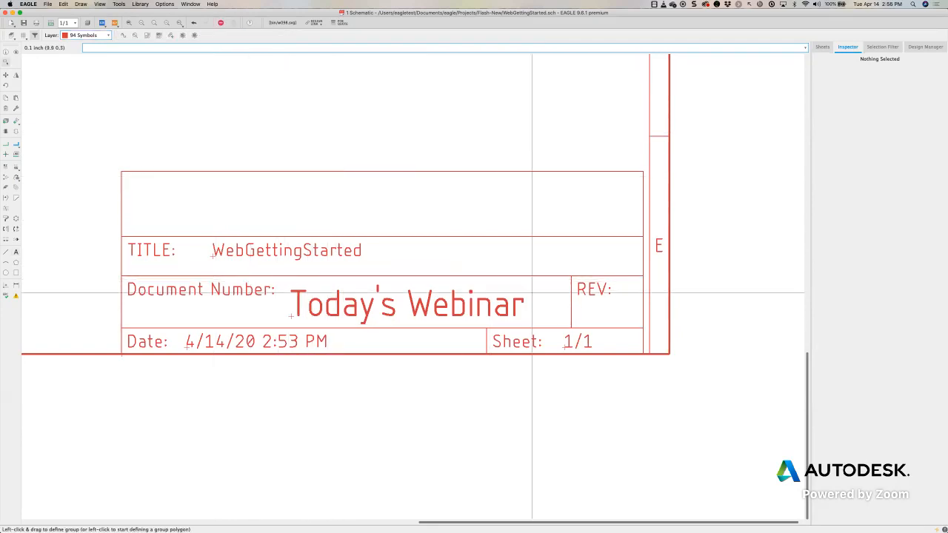
Check the schematic's grid settings, close them without changes, and show the whole sheet.
left_click(46, 21)
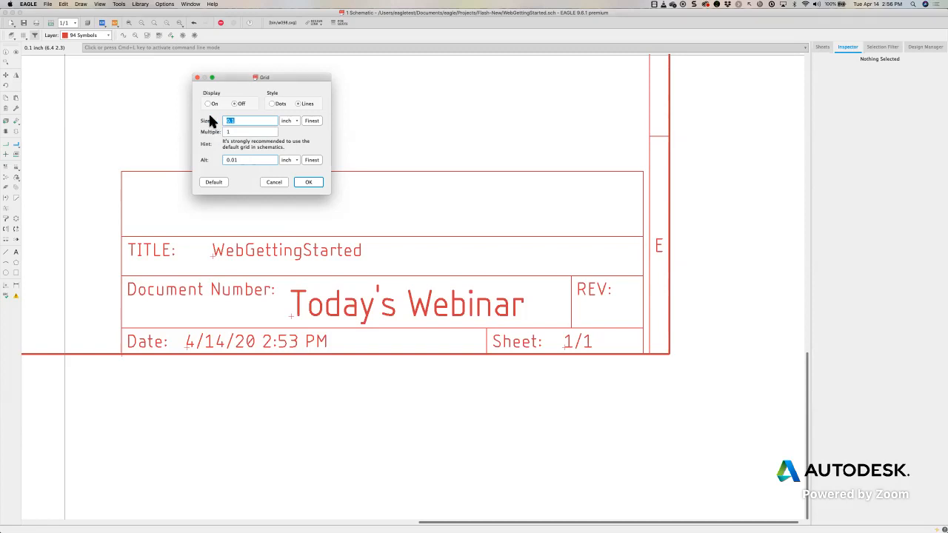
left_click(197, 77)
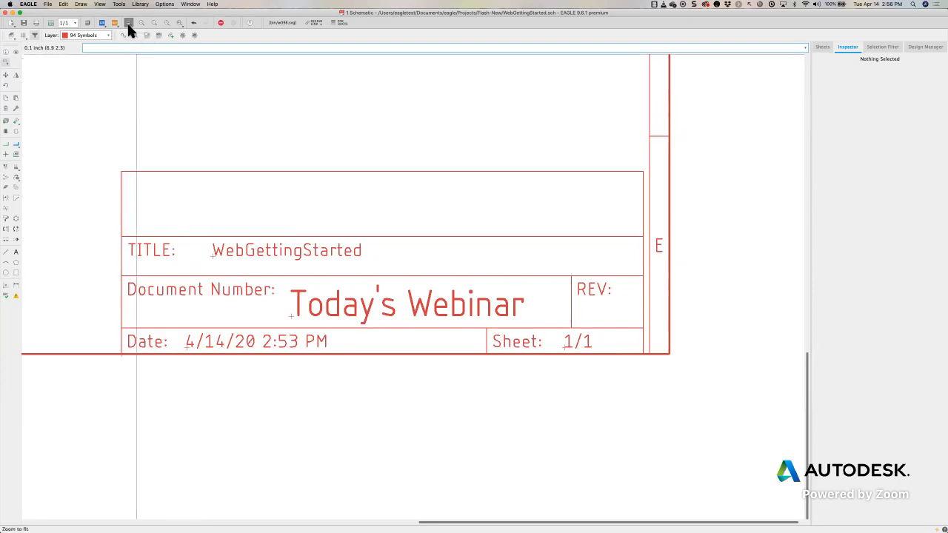
left_click(128, 23)
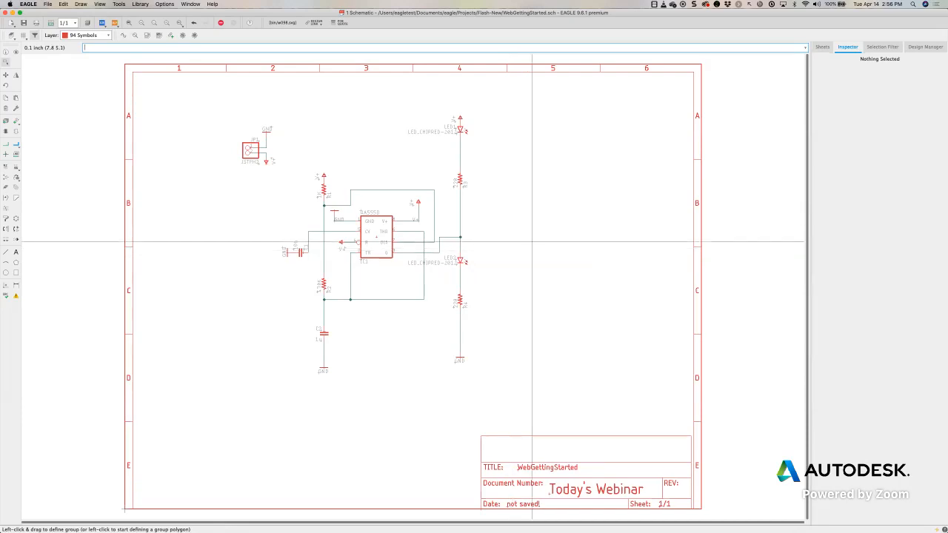
Show the sheet previews and add a second sheet to the schematic.
left_click(823, 47)
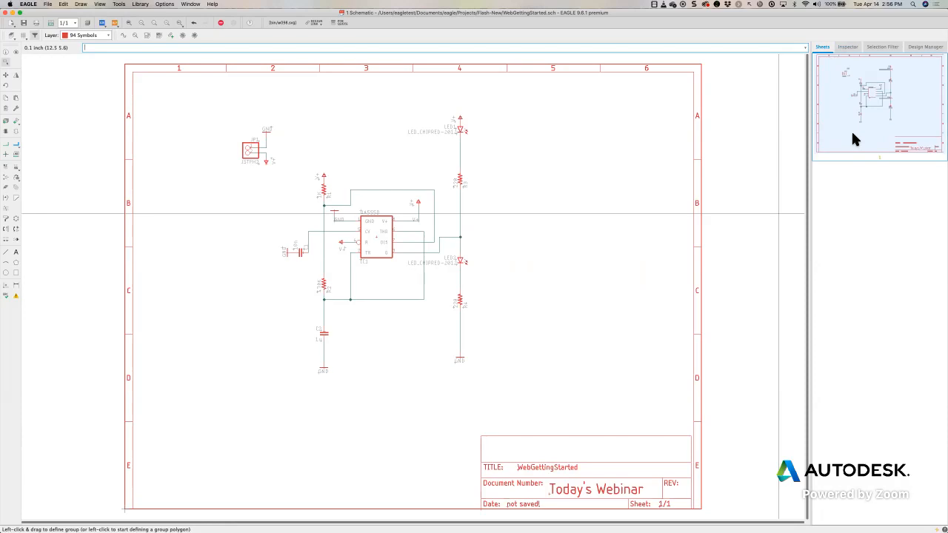
left_click(74, 22)
left_click(71, 36)
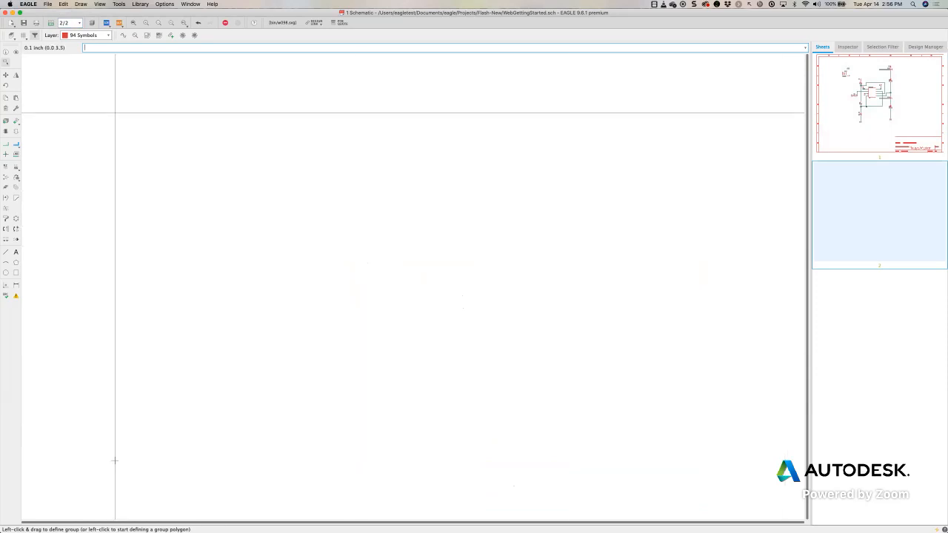
Switch between sheets 1 and 2 of the schematic, ending on sheet 1.
left_click(76, 23)
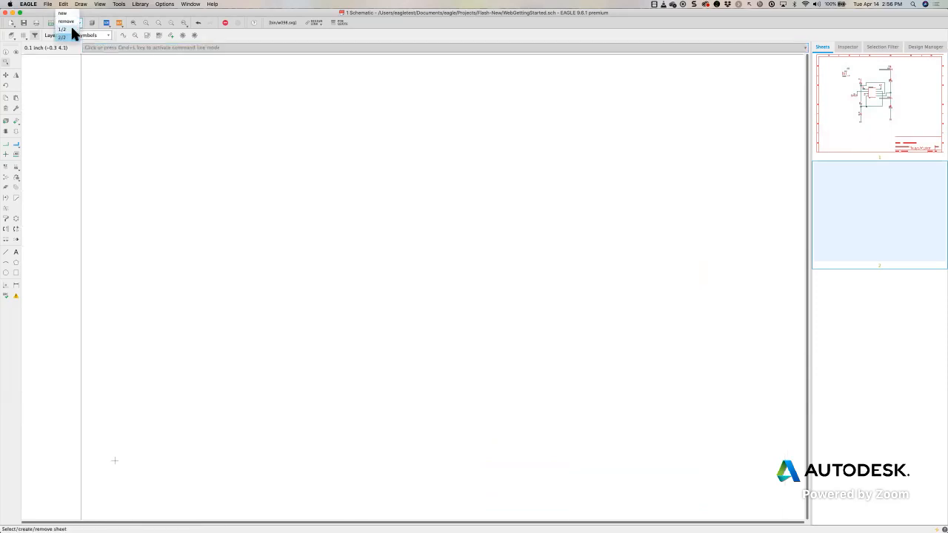
left_click(71, 28)
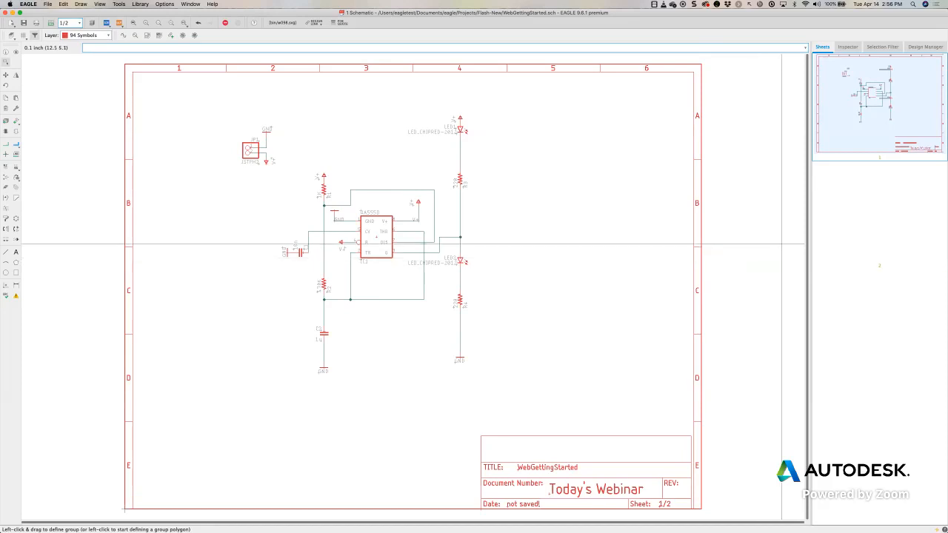
left_click(76, 24)
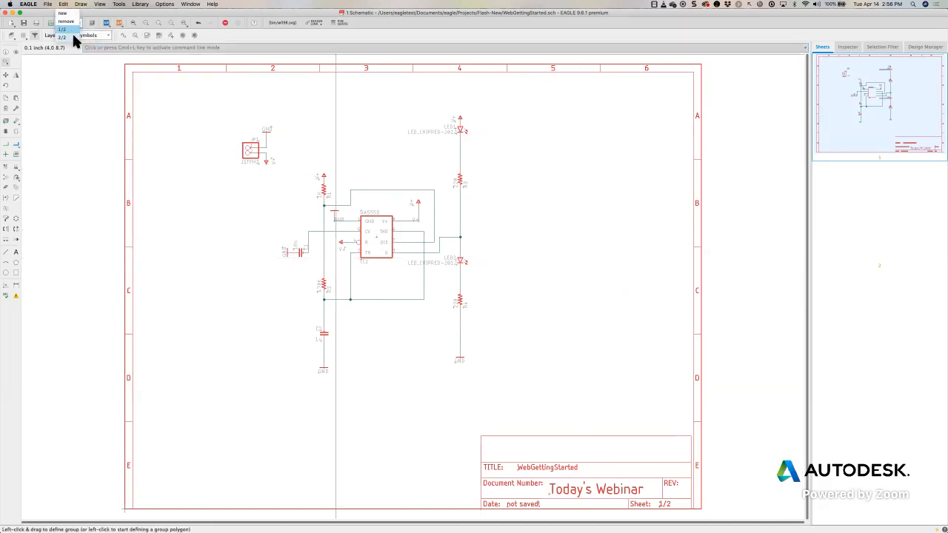
left_click(72, 36)
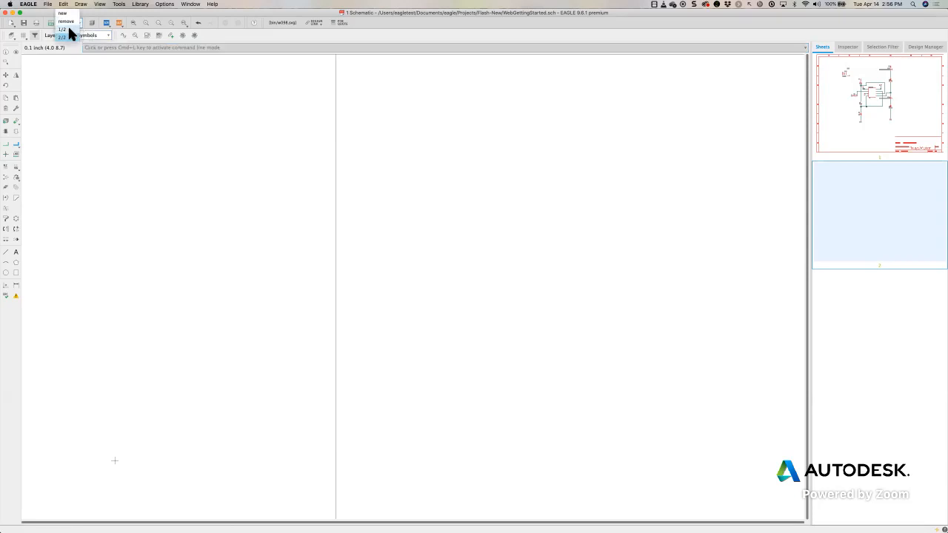
key("Escape")
left_click(68, 29)
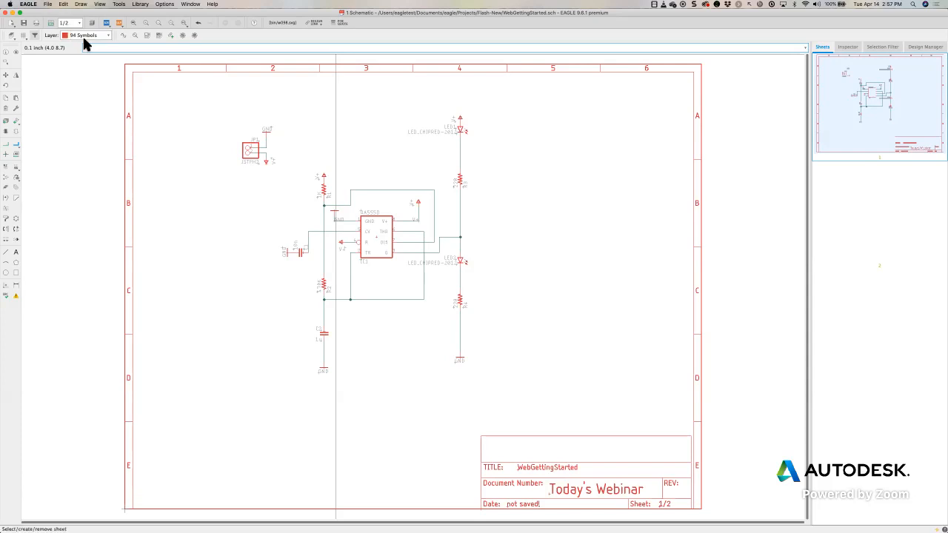
Move the GND symbol above connector JP1 slightly down toward the connector.
left_click(5, 75)
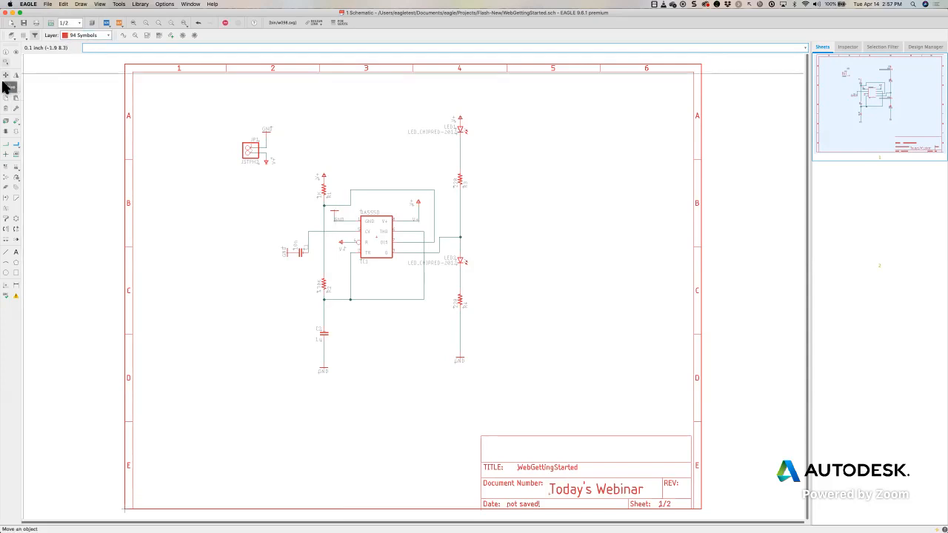
left_click(267, 139)
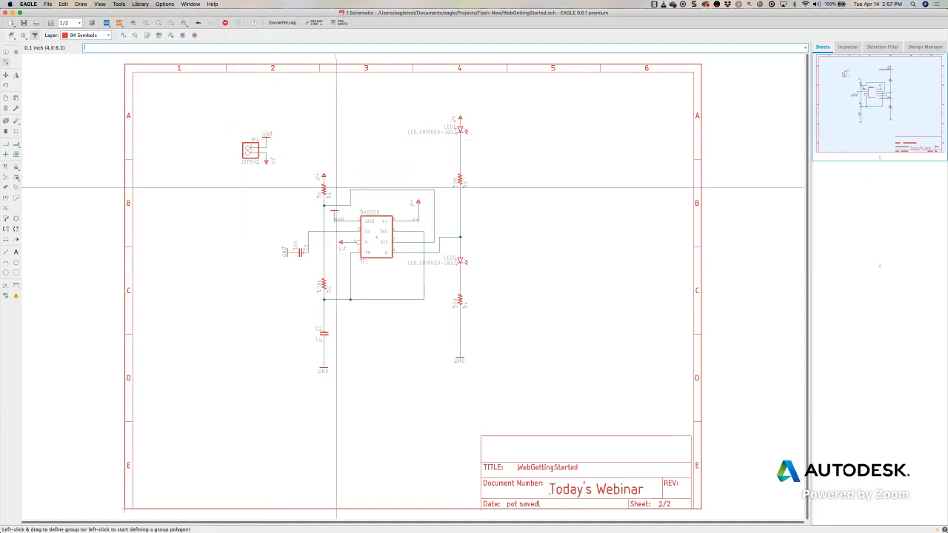
Copy the UA555D chip IC1 and place the duplicate in the empty area beside the LED branch.
scroll(337, 189, "up", 2)
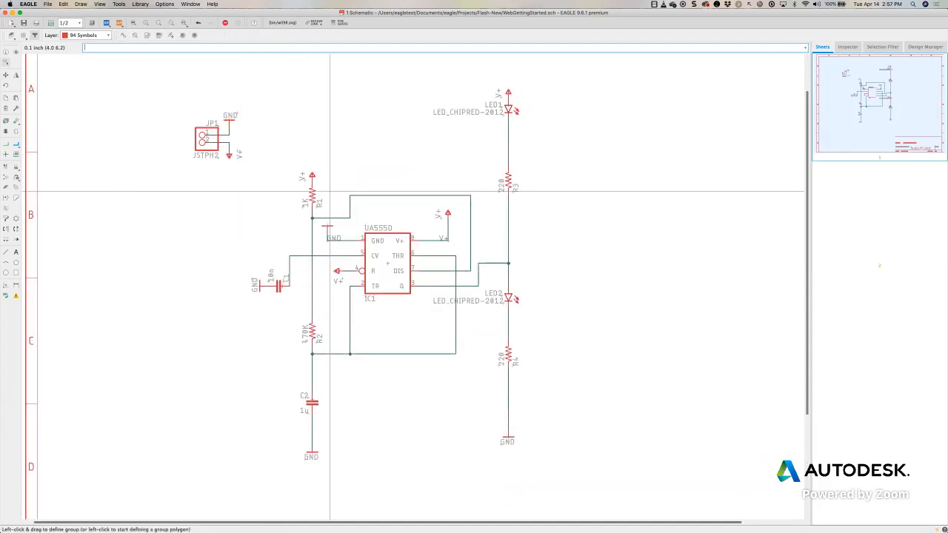
scroll(330, 191, "up", 2)
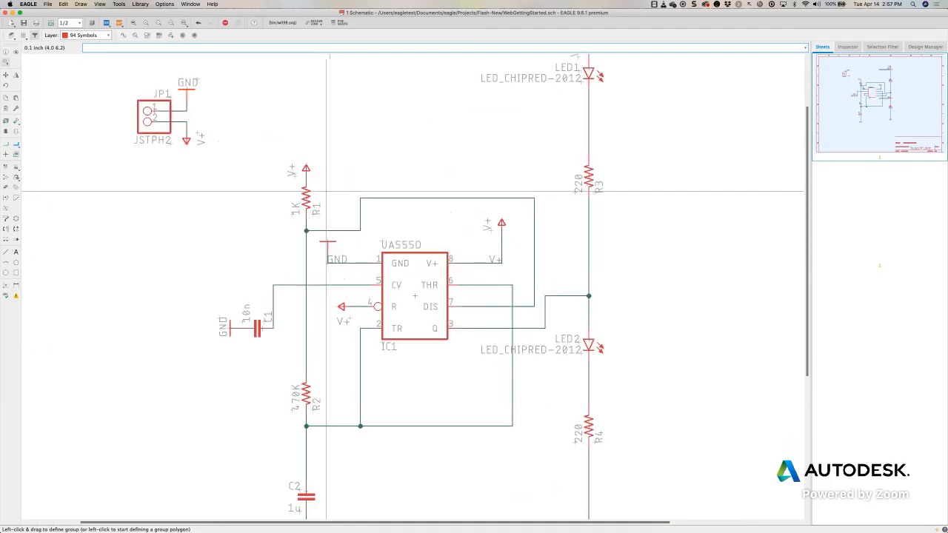
scroll(326, 191, "right", 5)
scroll(326, 191, "down", 2)
middle_click_drag(350, 210, 277, 208)
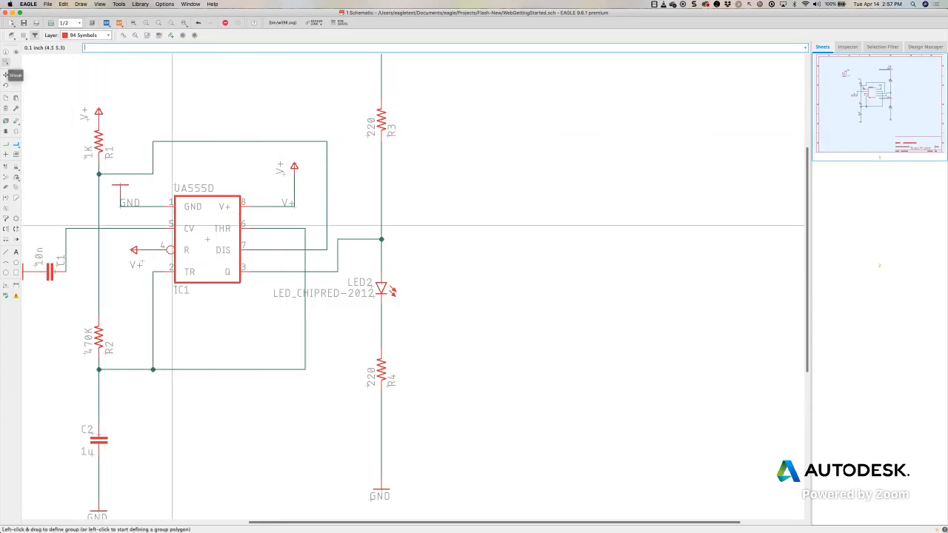
left_click(6, 97)
left_click(208, 250)
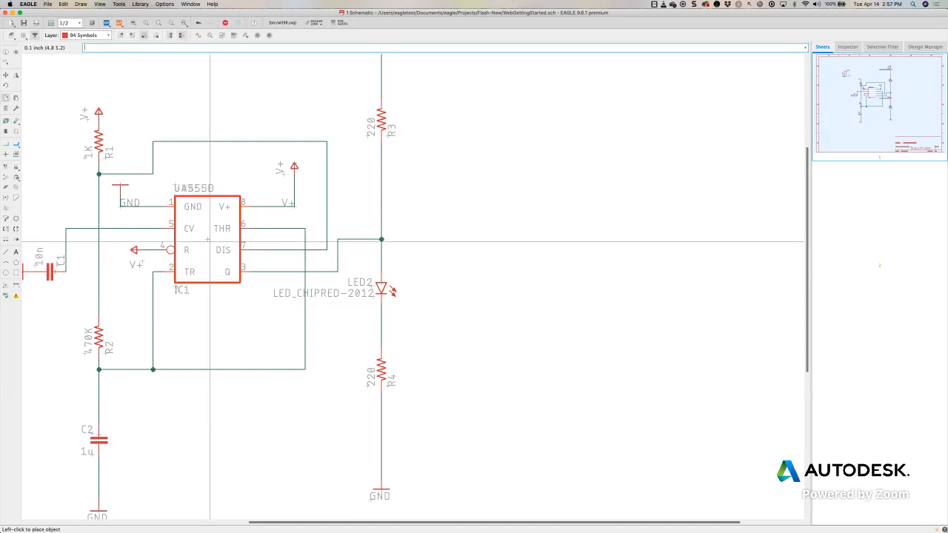
left_click(555, 239)
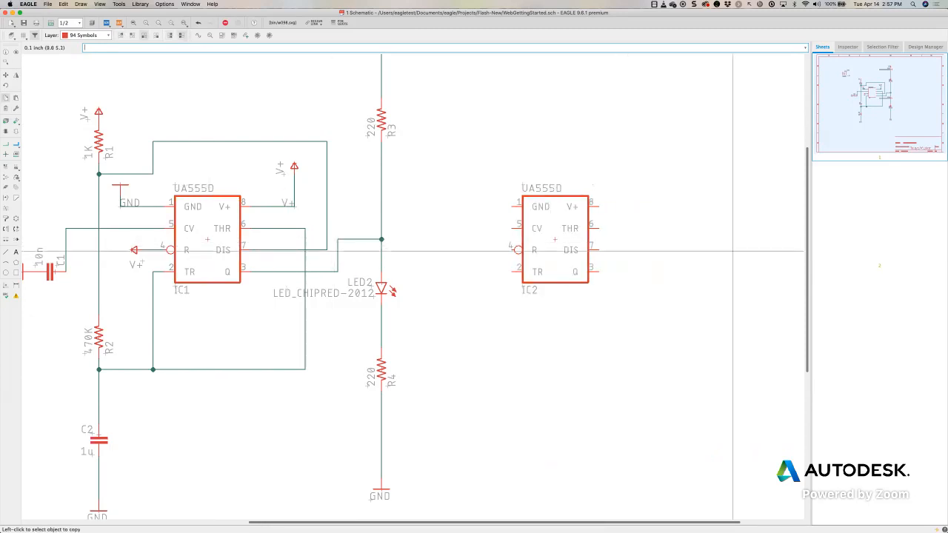
Configure Breakout Pins to label nets by pin name with a minimum wire length of 10 grid units.
left_click(6, 155)
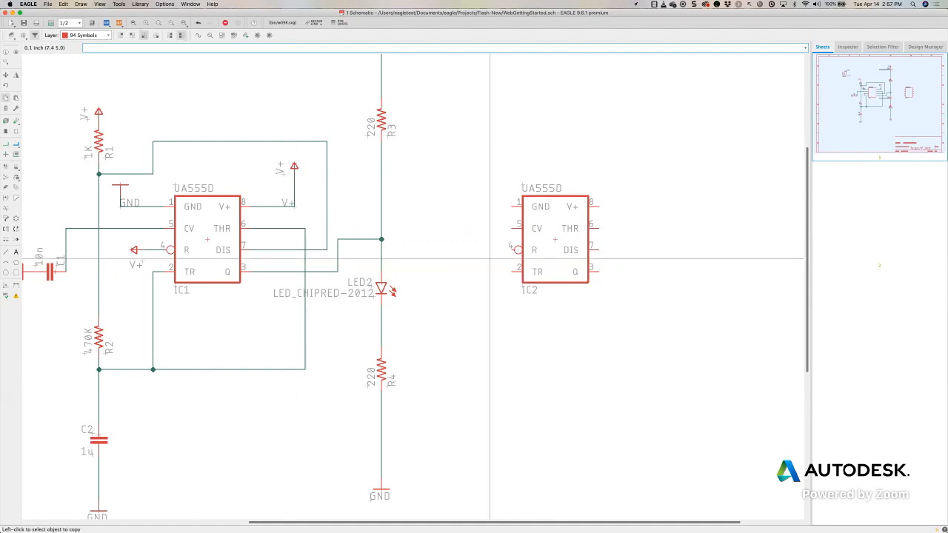
left_click(6, 146)
left_click(254, 34)
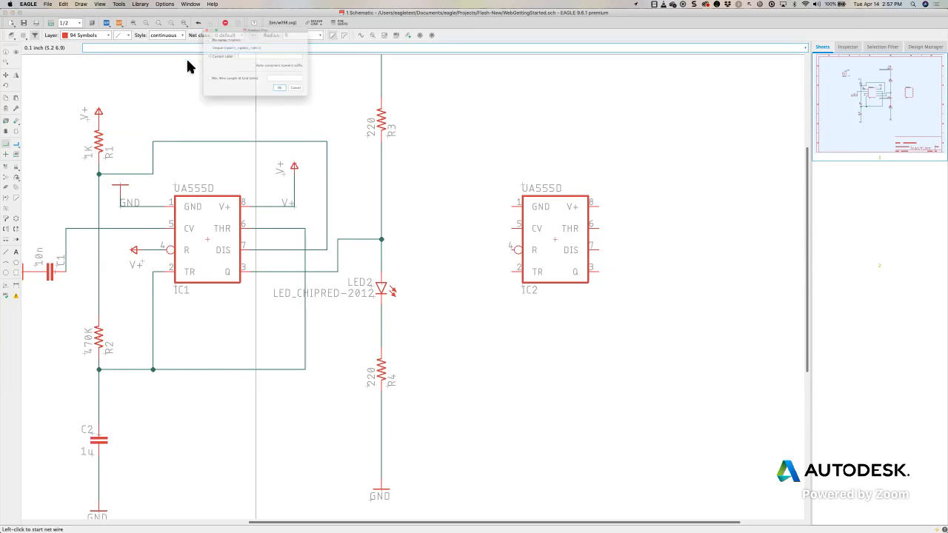
left_click(185, 28)
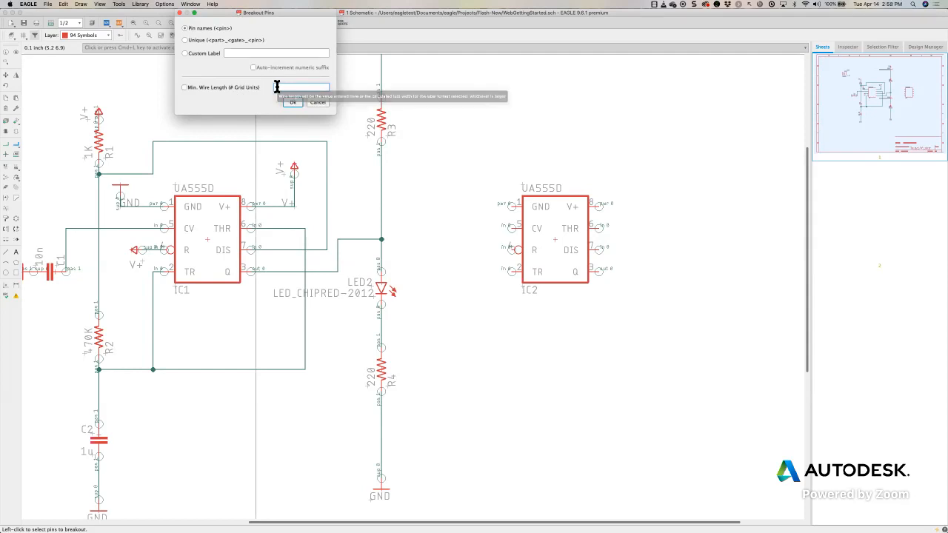
left_click(292, 102)
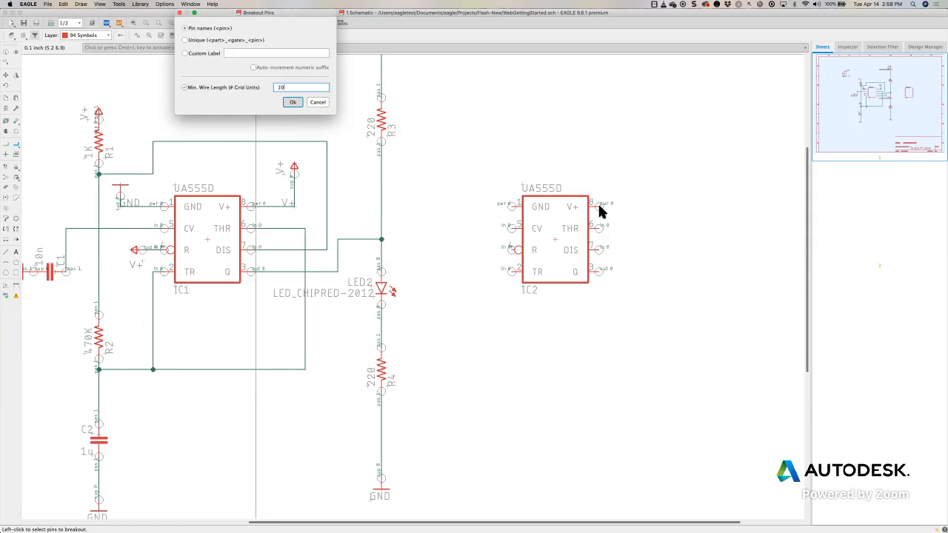
Break out the V+, THR, DIS and Q pins of IC2, and undo those breakouts.
left_click(603, 254)
left_click(629, 263)
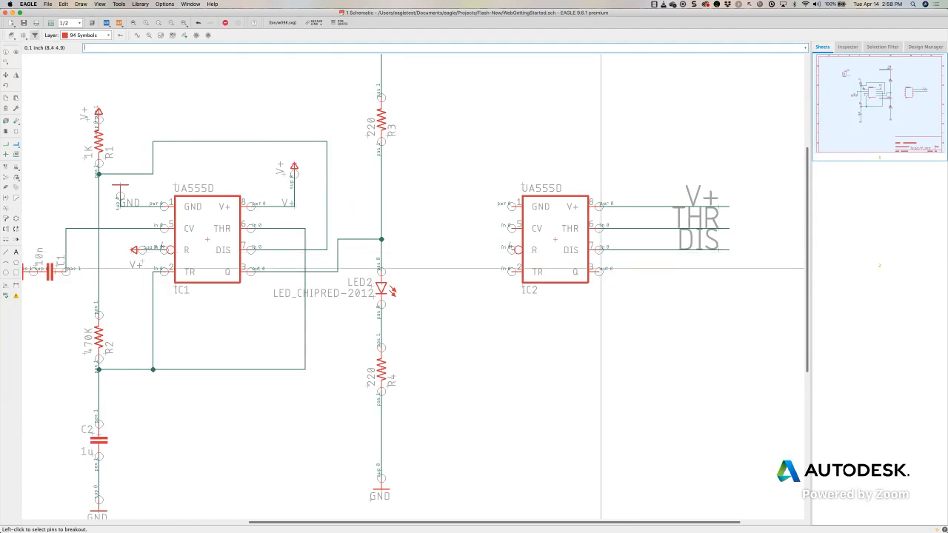
left_click(600, 268)
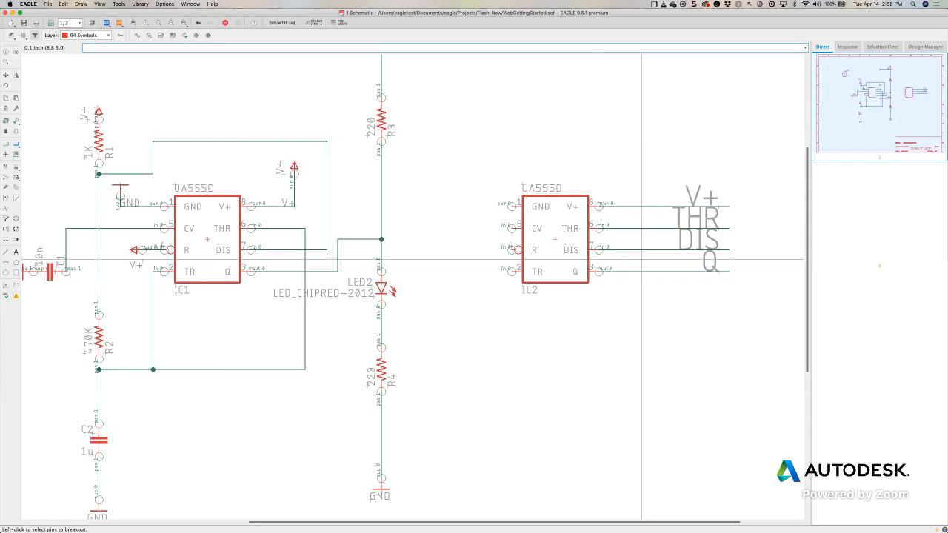
left_click(197, 22)
left_click(198, 22)
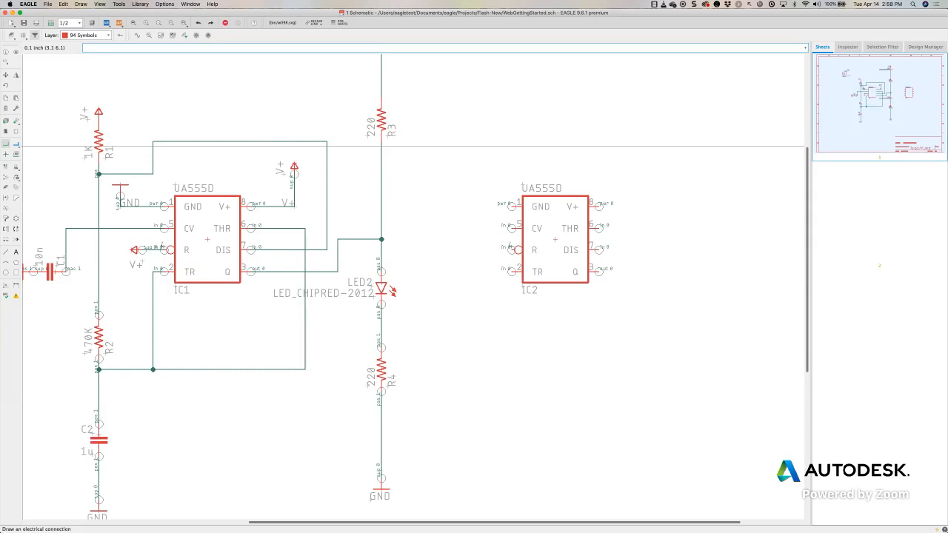
Configure Breakout Pins with custom label B1, auto-incremented numeric suffix and a minimum wire length of 10 grid units.
left_click(16, 145)
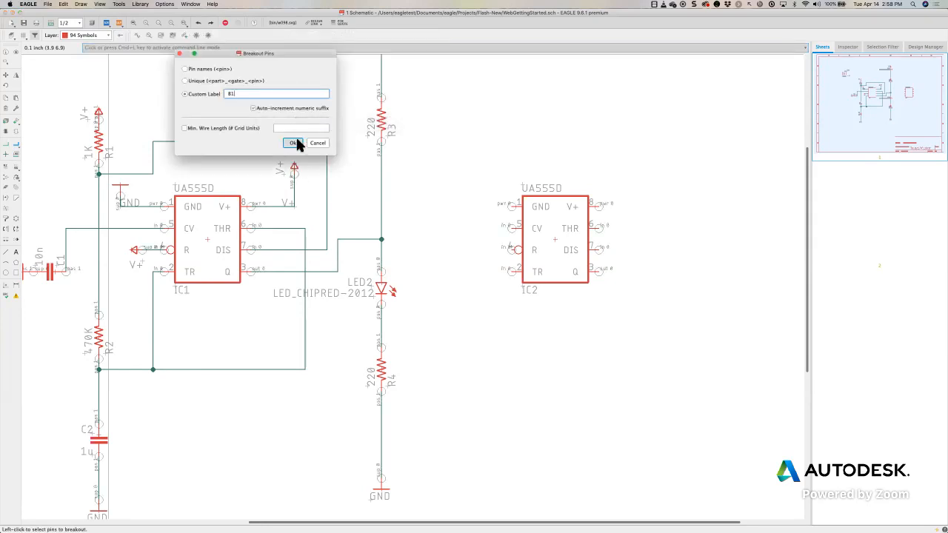
left_click(264, 128)
left_click(290, 129)
type("10")
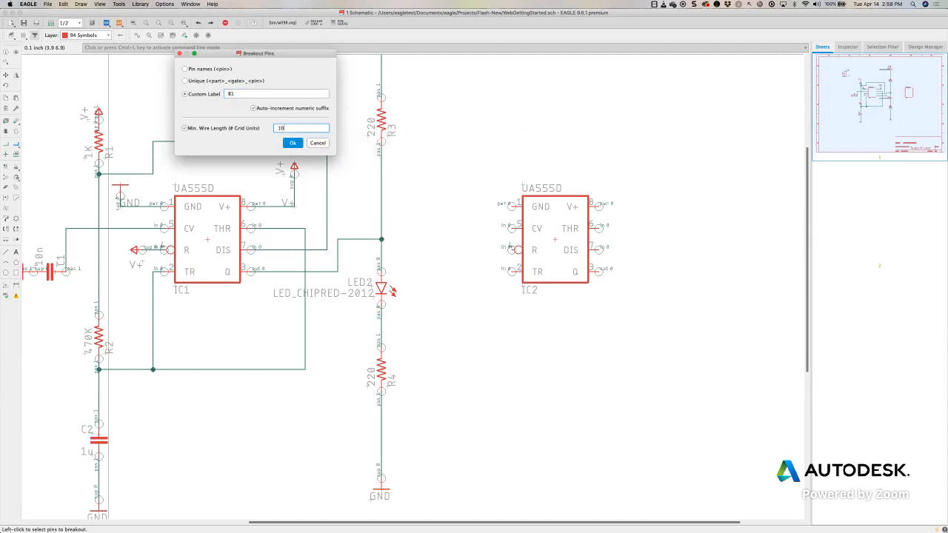
left_click(292, 143)
Break out the V+, THR, DIS and Q pins of IC2 as nets B1 to B4.
left_click(602, 205)
left_click(615, 253)
left_click(631, 240)
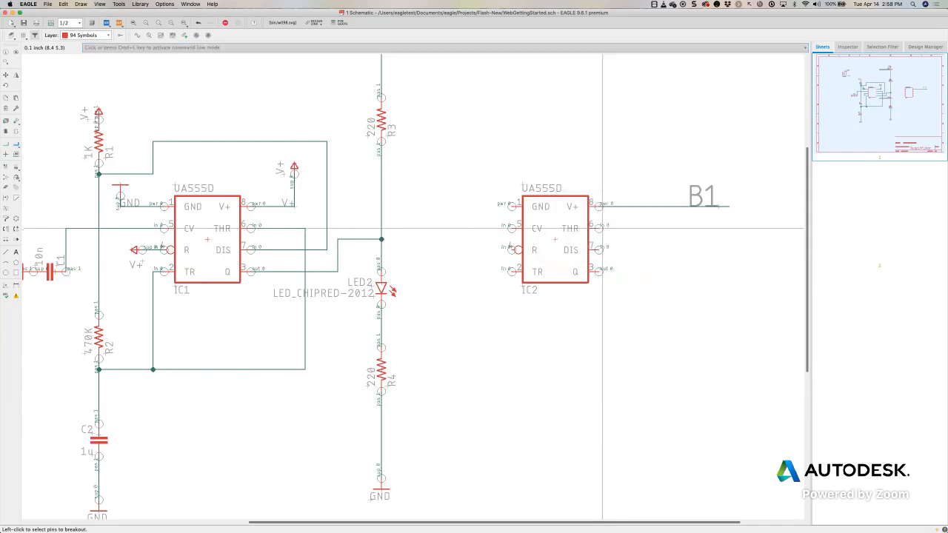
left_click(600, 229)
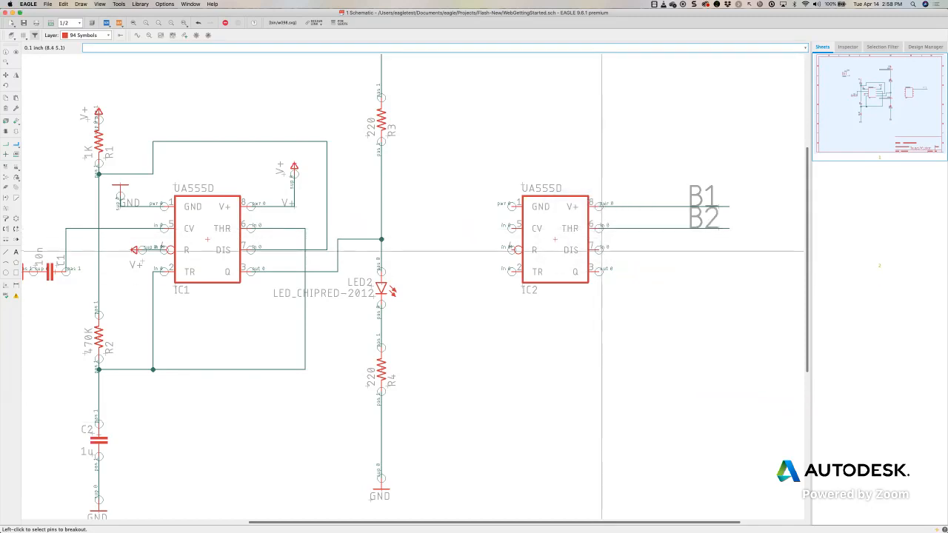
left_click(600, 250)
left_click(602, 272)
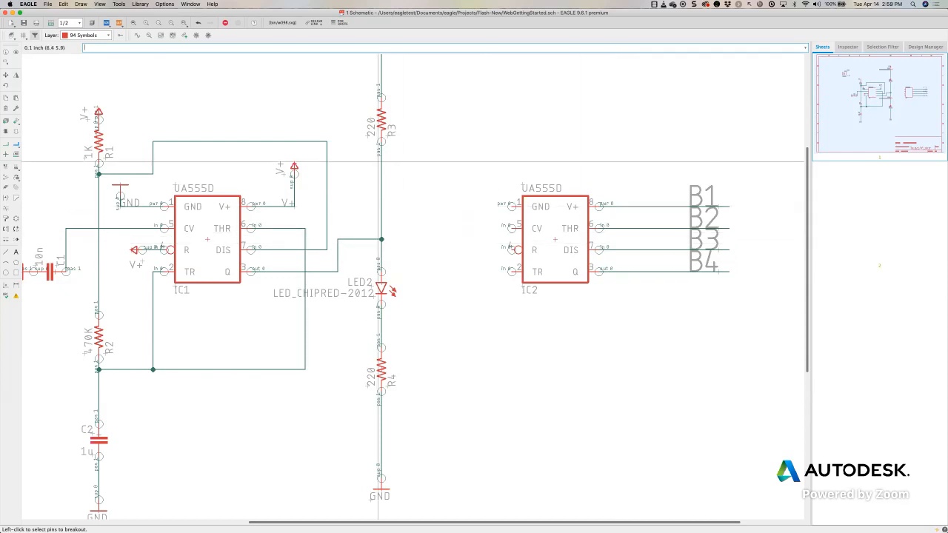
key("Escape")
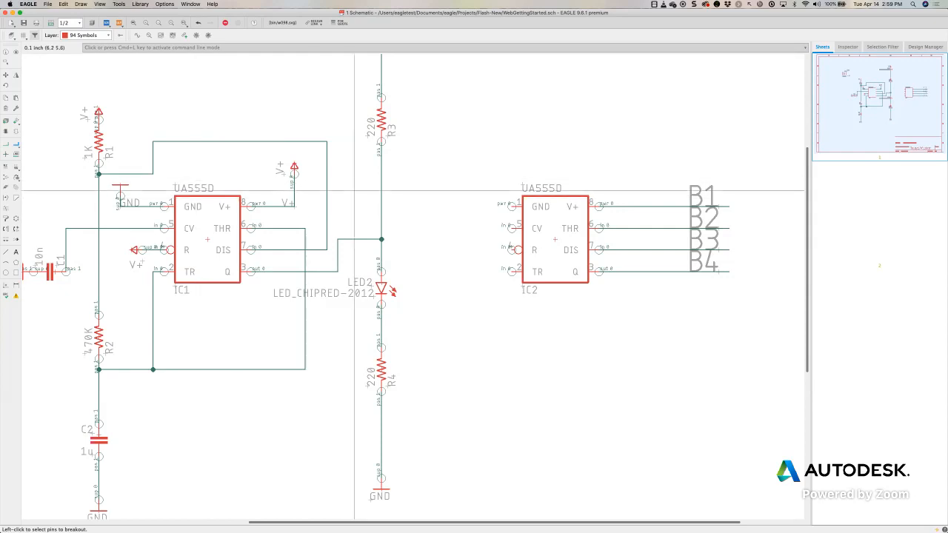
Remove the duplicate chip IC2 together with its four labelled breakout wires.
scroll(354, 191, "up", 1)
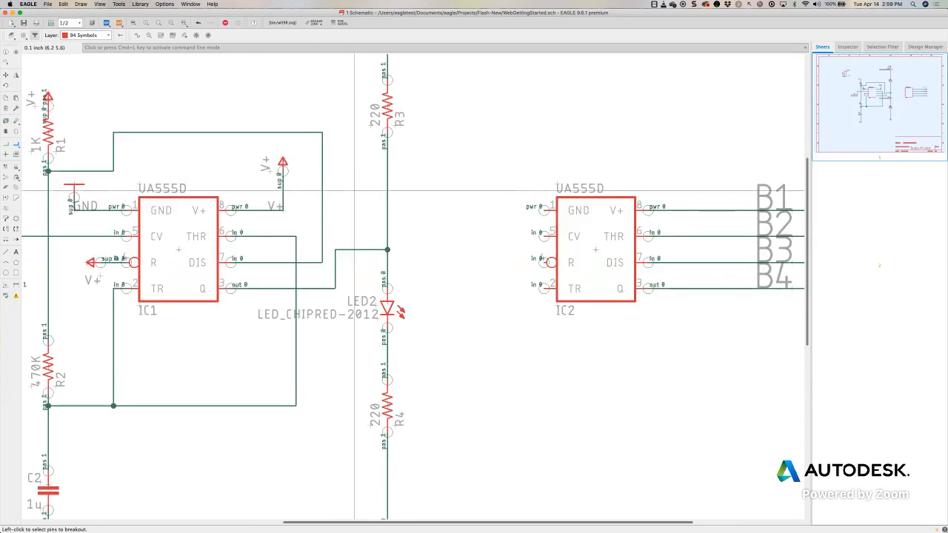
scroll(354, 192, "down", 4)
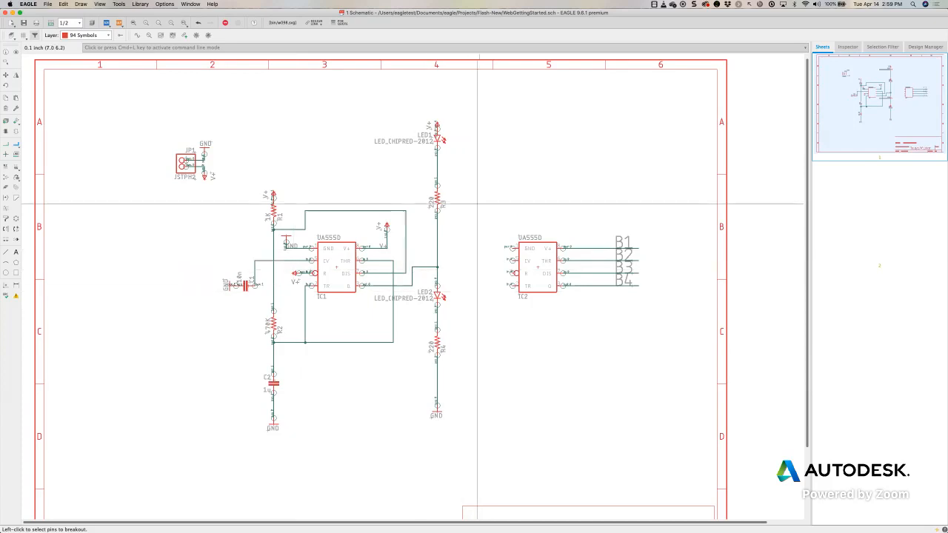
key("super+l")
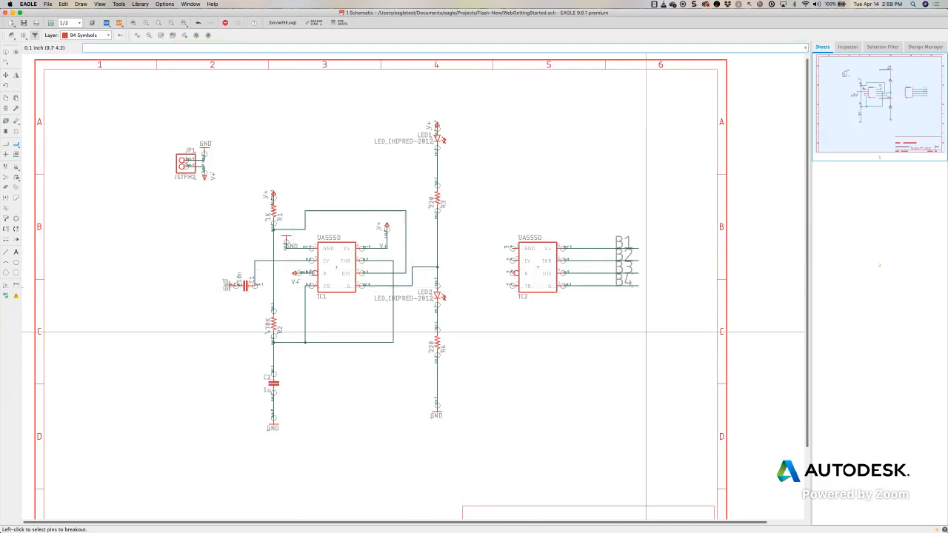
left_click(6, 63)
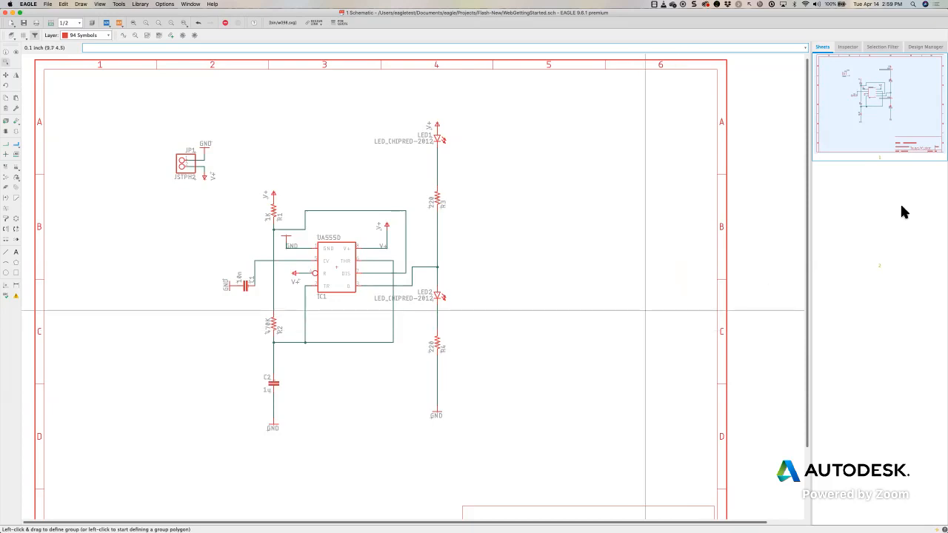
Examine the selection filter's object types, the object inspector, and the design manager's listing of sheets, net classes and nets.
left_click(916, 48)
left_click(884, 48)
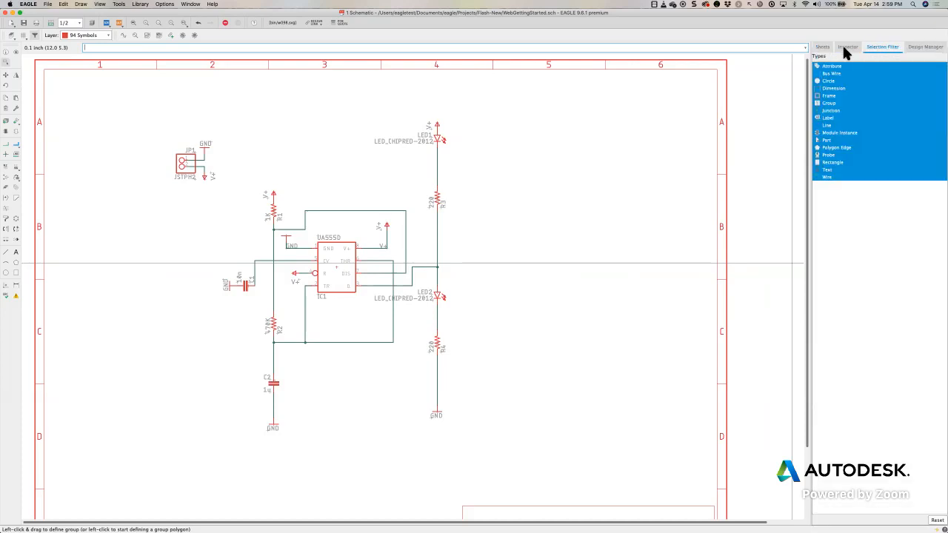
left_click(847, 48)
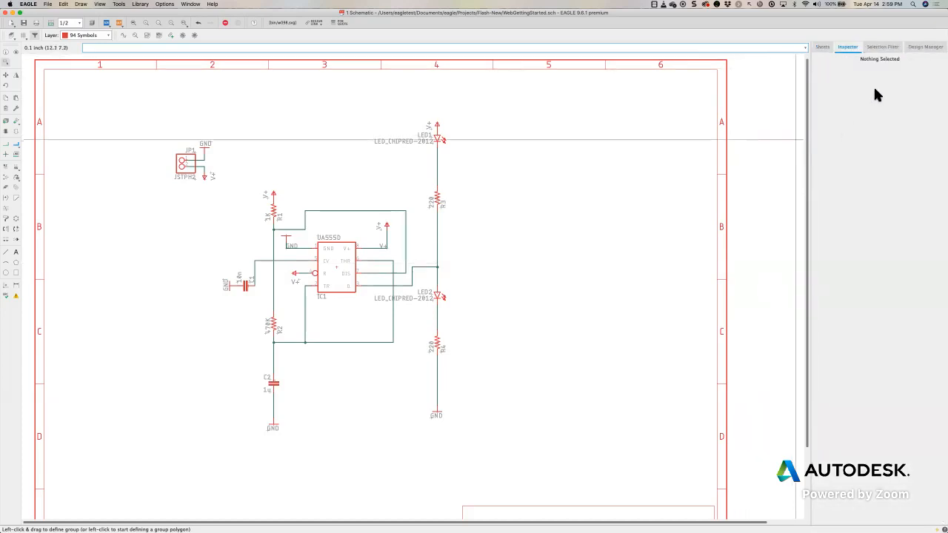
left_click(884, 48)
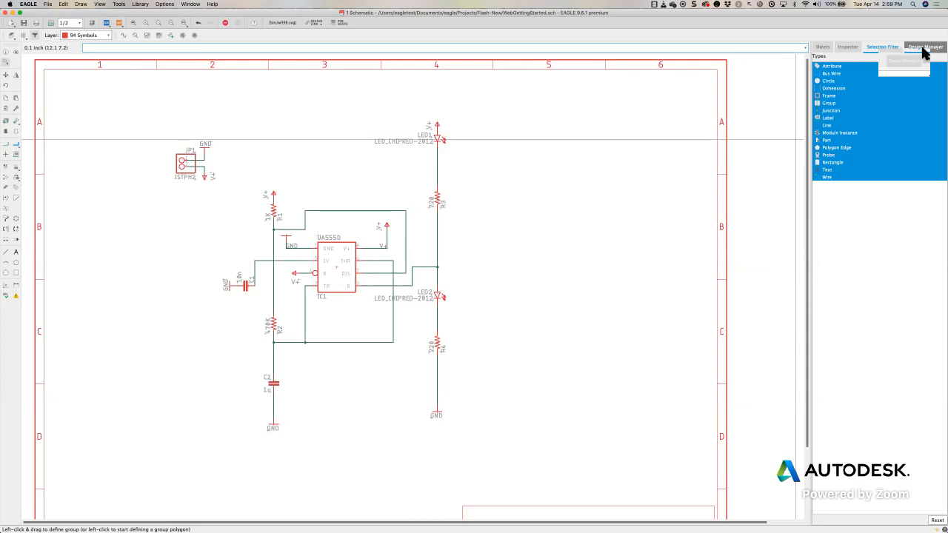
left_click(925, 47)
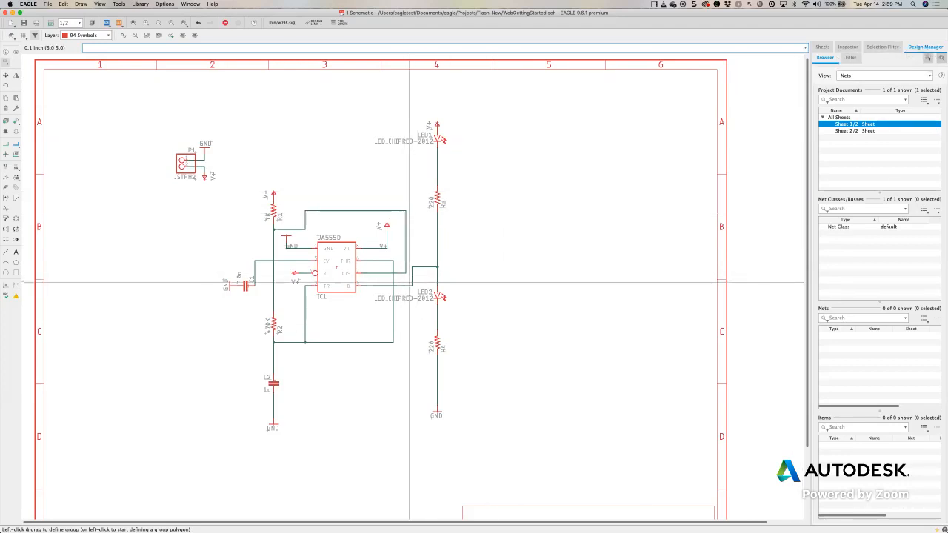
middle_click_drag(409, 280, 418, 245)
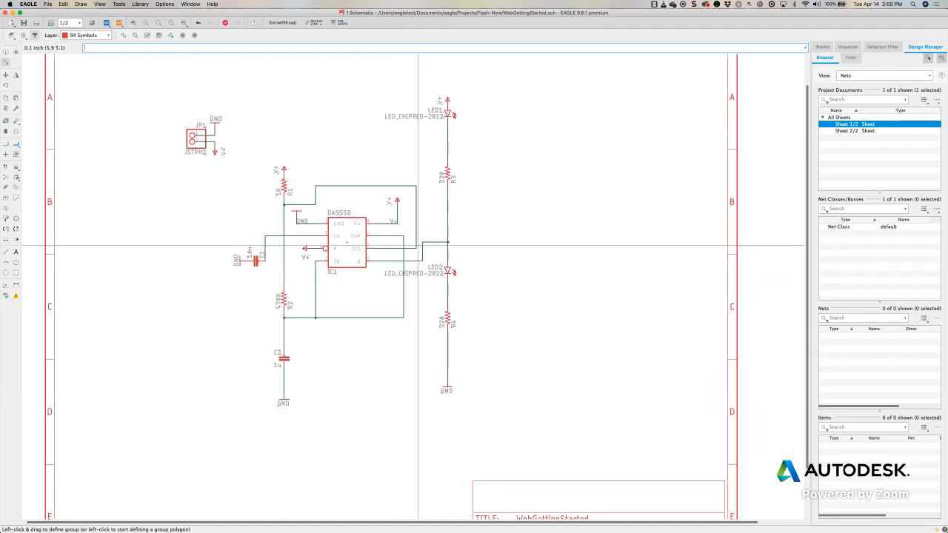